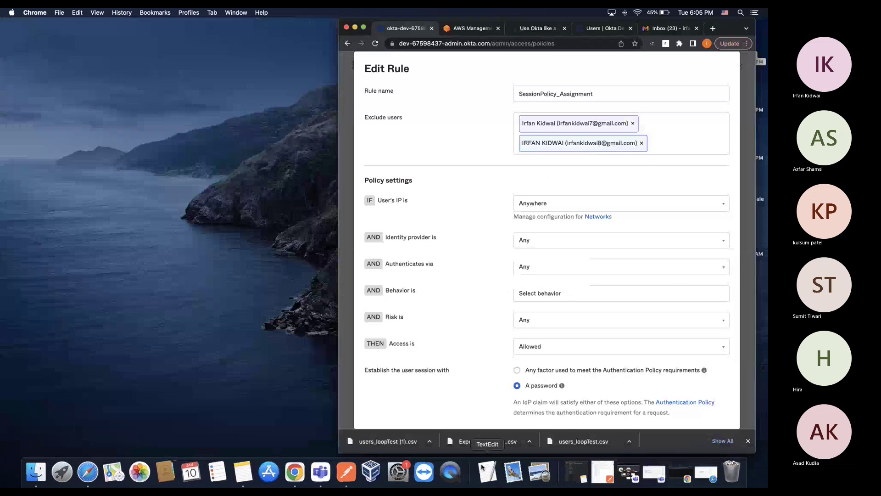
Step: Widen the browser window and review the SessionPolicy_Assignment rule's policy, MFA and session management settings
{"action": "left_click_drag", "start_coordinate": [335, 241], "coordinate": [121, 206]}
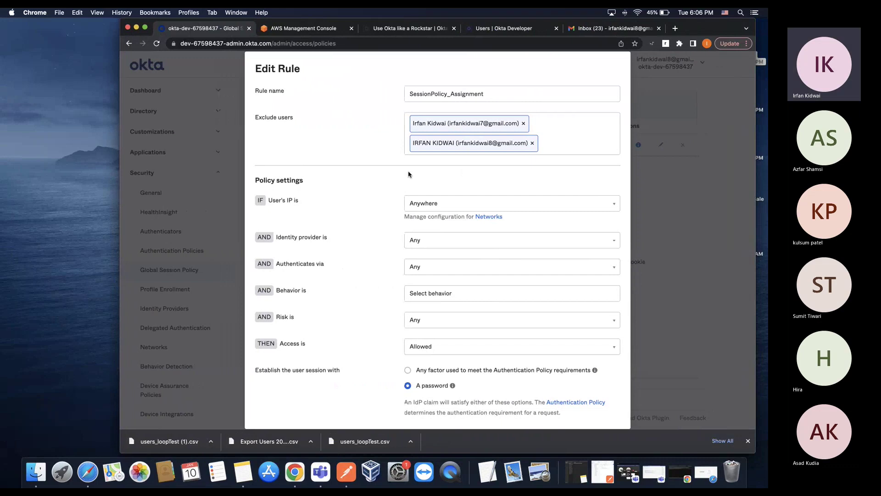
{"action": "scroll", "coordinate": [408, 174], "scroll_direction": "down", "scroll_amount": 1}
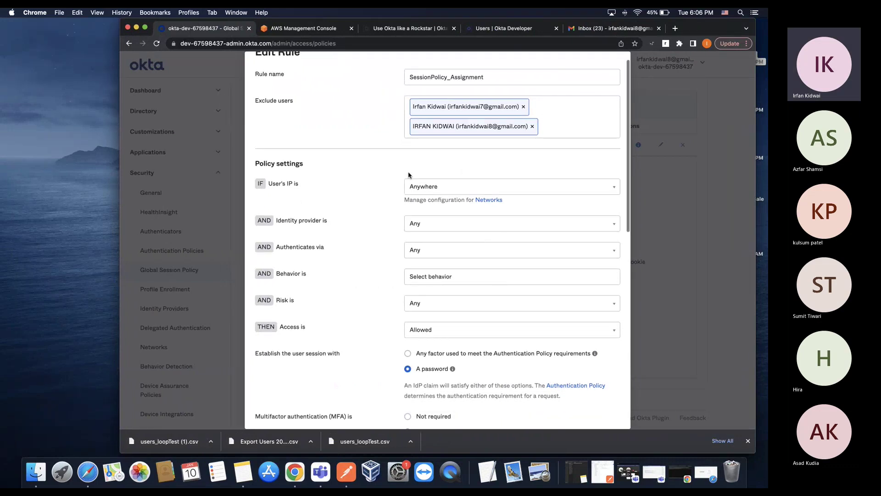
{"action": "scroll", "coordinate": [409, 174], "scroll_direction": "down", "scroll_amount": 3}
{"action": "scroll", "coordinate": [409, 175], "scroll_direction": "down", "scroll_amount": 2}
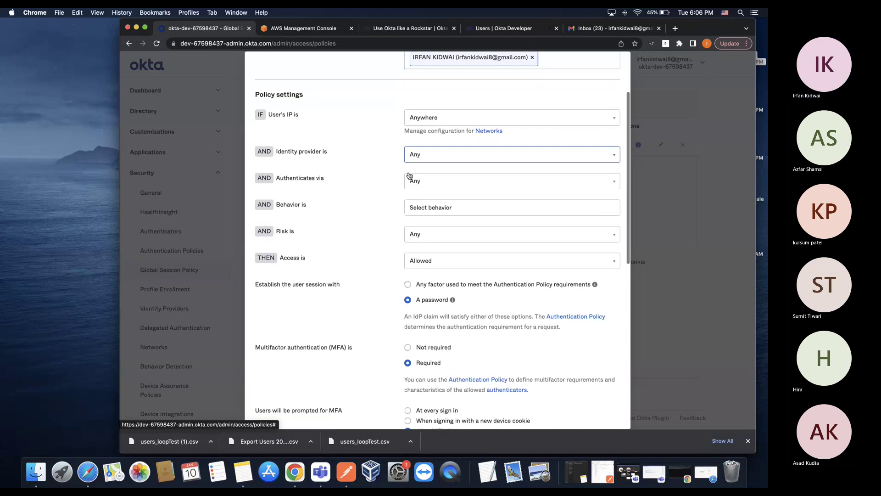
{"action": "scroll", "coordinate": [409, 175], "scroll_direction": "down", "scroll_amount": 4}
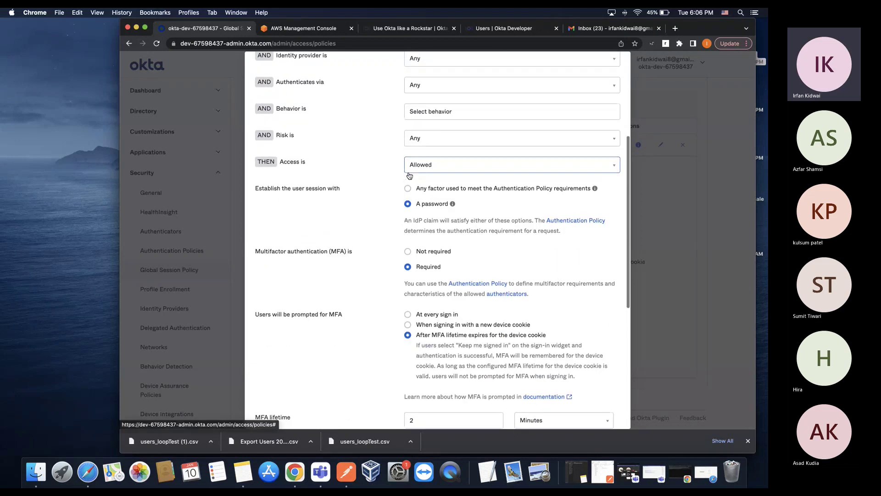
{"action": "scroll", "coordinate": [409, 175], "scroll_direction": "down", "scroll_amount": 2}
{"action": "scroll", "coordinate": [408, 174], "scroll_direction": "down", "scroll_amount": 5}
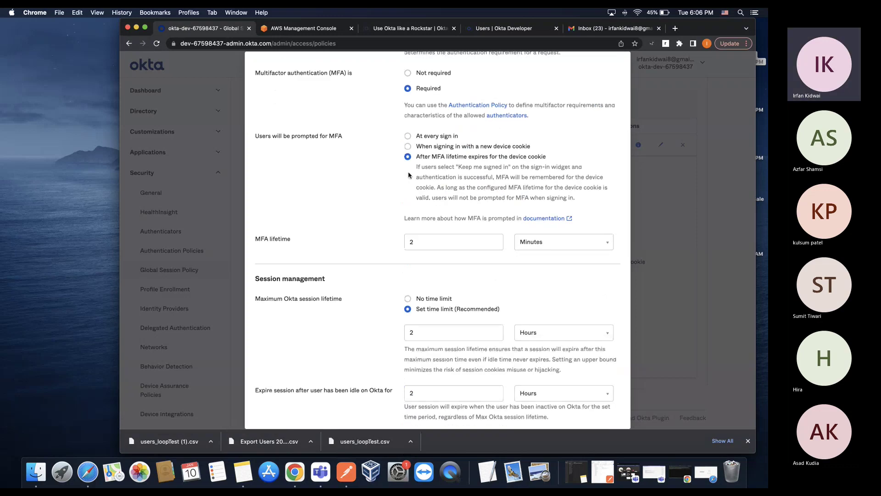
{"action": "left_click", "coordinate": [494, 332]}
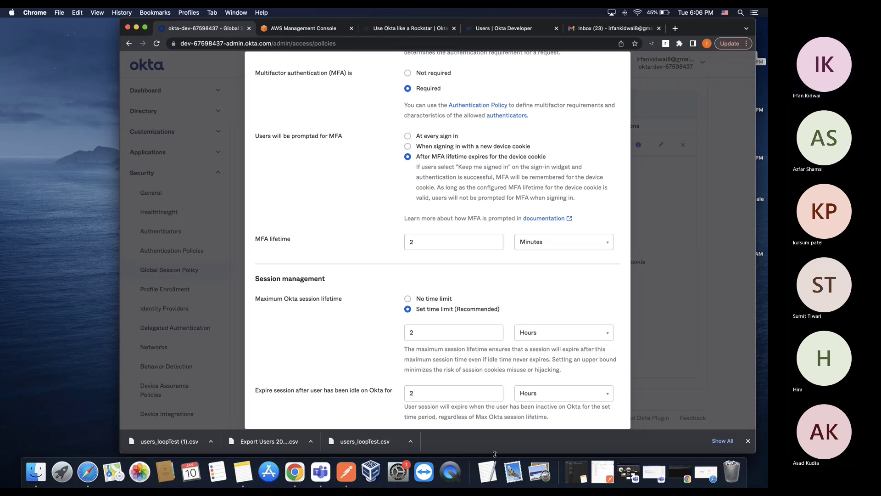
{"action": "scroll", "coordinate": [495, 454], "scroll_direction": "up", "scroll_amount": 3}
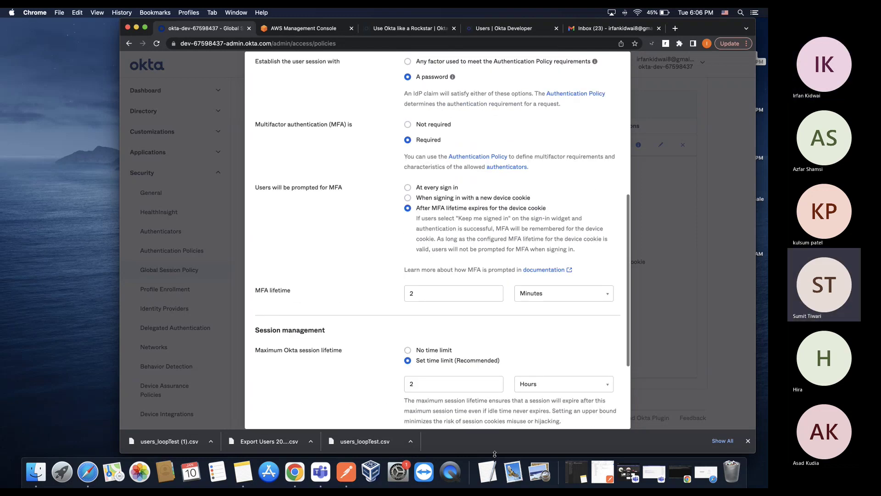
{"action": "scroll", "coordinate": [495, 454], "scroll_direction": "up", "scroll_amount": 3}
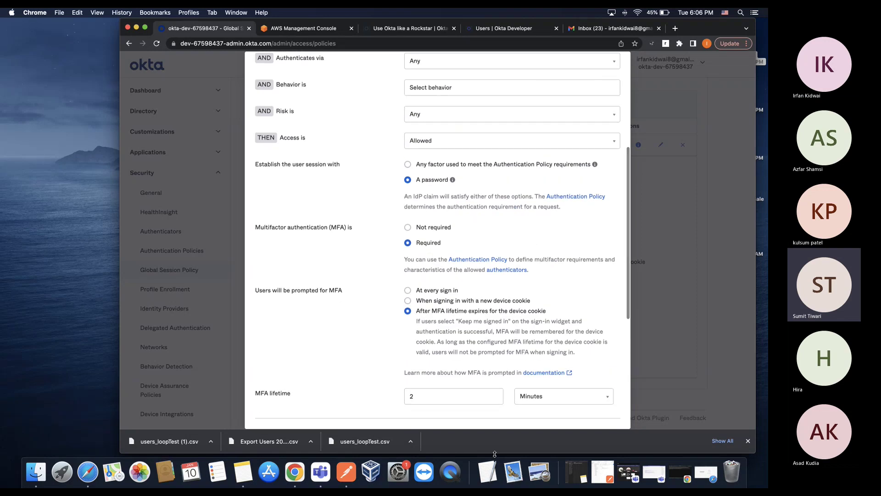
{"action": "scroll", "coordinate": [409, 342], "scroll_direction": "down", "scroll_amount": 7}
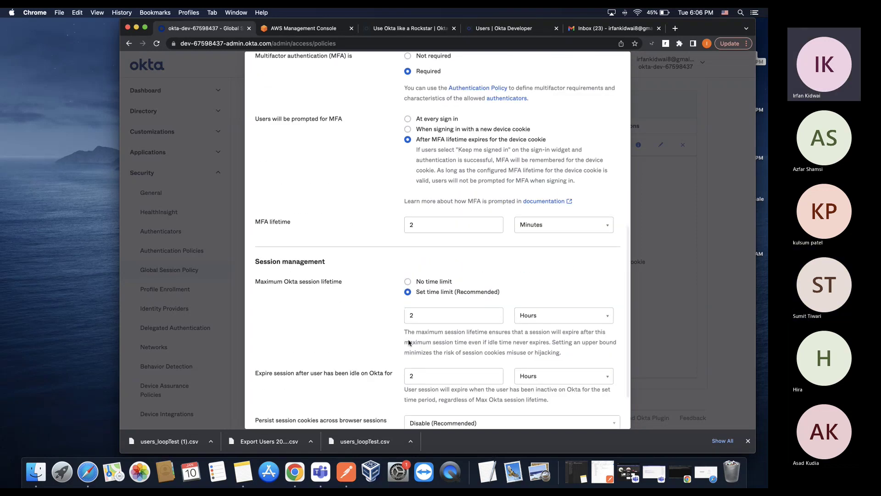
Step: Set the rule's maximum Okta session lifetime to no time limit and update the rule
{"action": "left_click", "coordinate": [434, 317]}
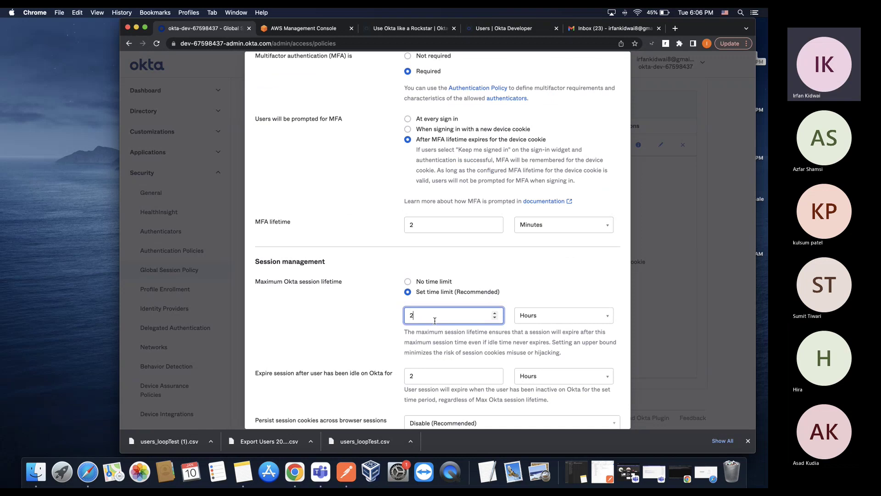
{"action": "type", "text": "1"}
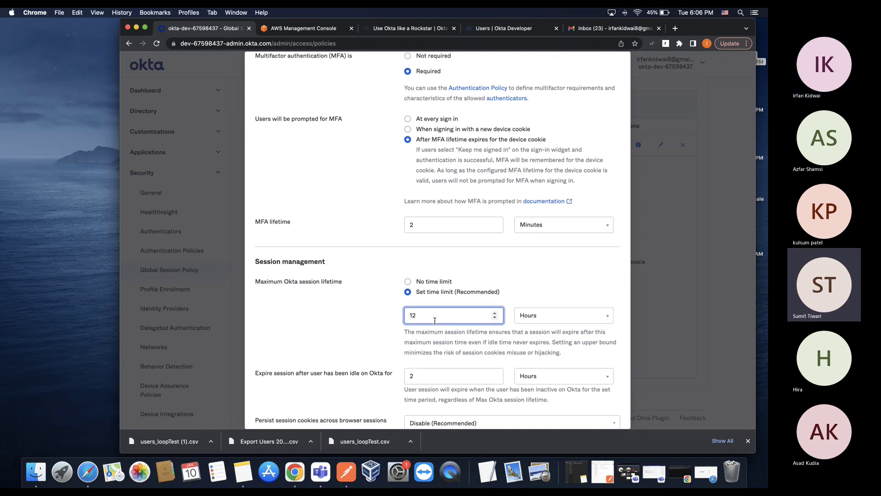
{"action": "left_click", "coordinate": [408, 282]}
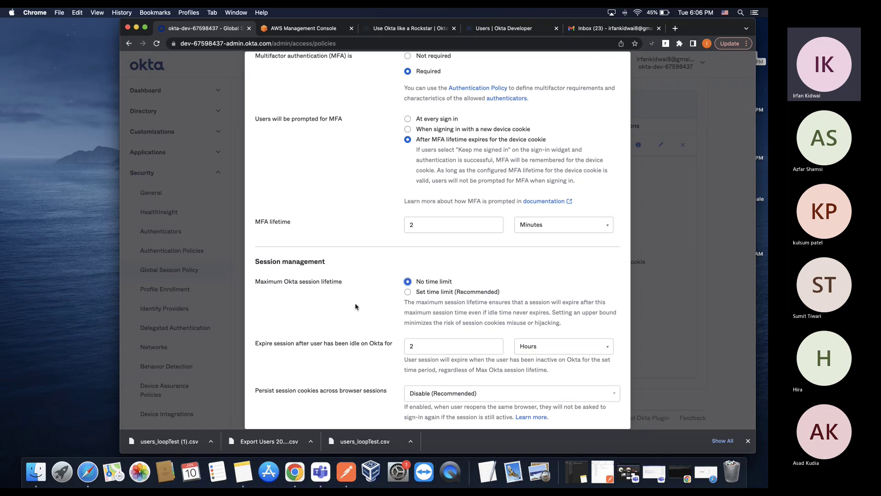
{"action": "scroll", "coordinate": [356, 305], "scroll_direction": "down", "scroll_amount": 1}
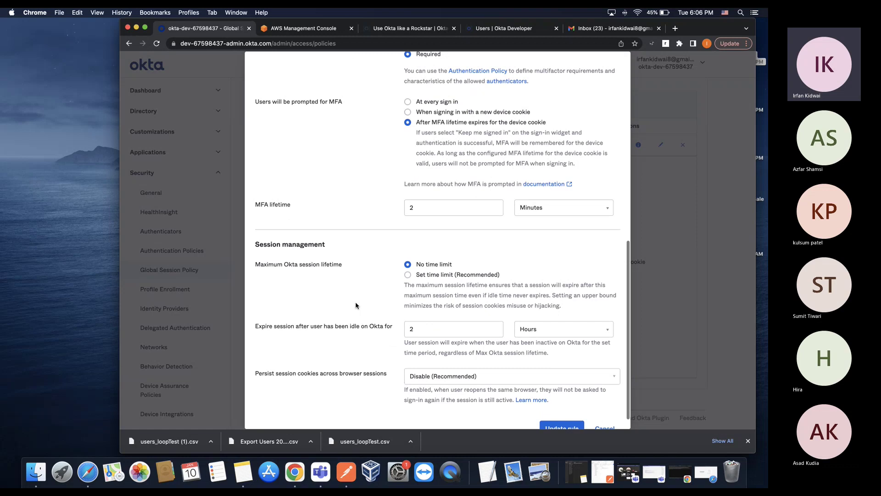
{"action": "scroll", "coordinate": [356, 305], "scroll_direction": "down", "scroll_amount": 1}
{"action": "left_click", "coordinate": [564, 411]}
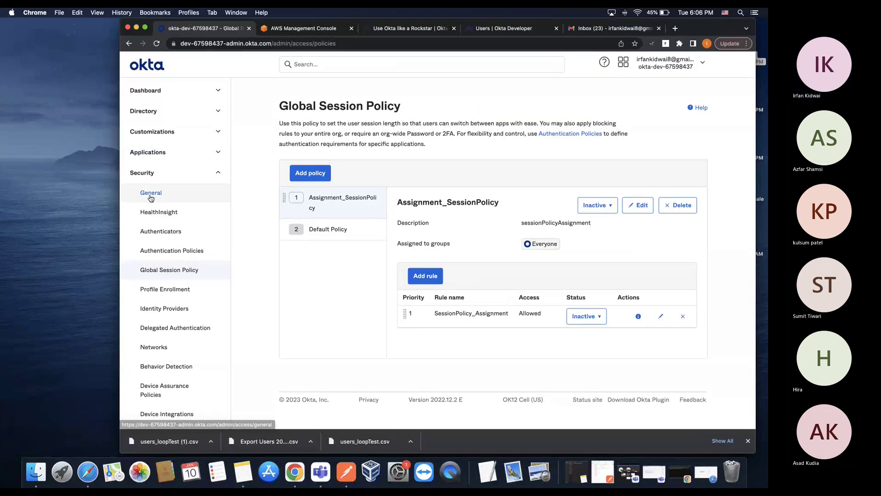
Step: Open the EndUser group from the directory's groups and look through its members and their managing rule
{"action": "left_click_drag", "start_coordinate": [151, 198], "coordinate": [152, 113]}
{"action": "left_click", "coordinate": [146, 111]}
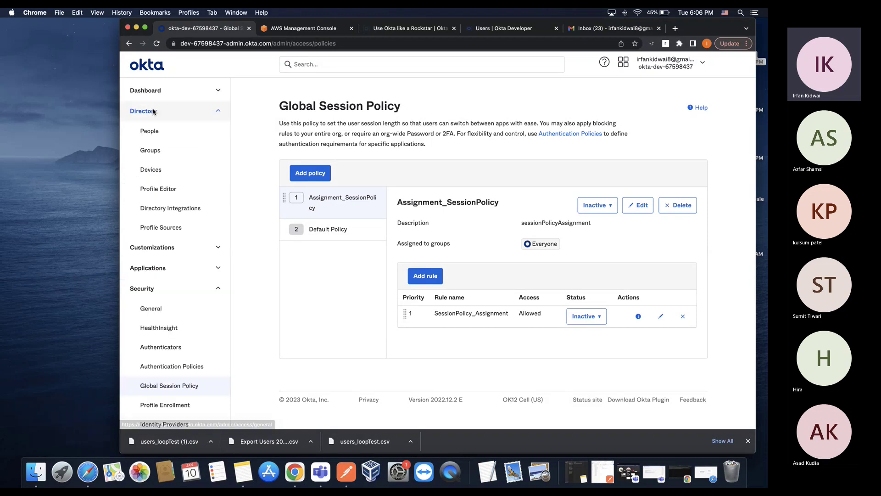
{"action": "left_click", "coordinate": [150, 150]}
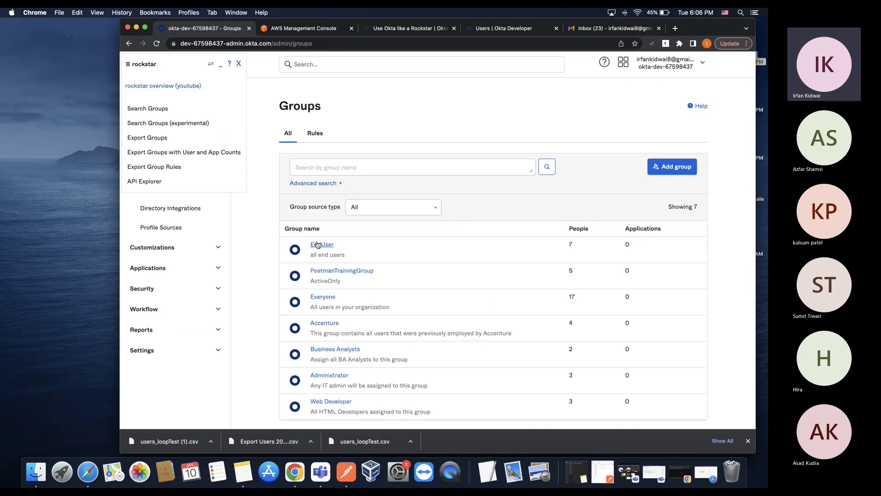
{"action": "left_click", "coordinate": [318, 245]}
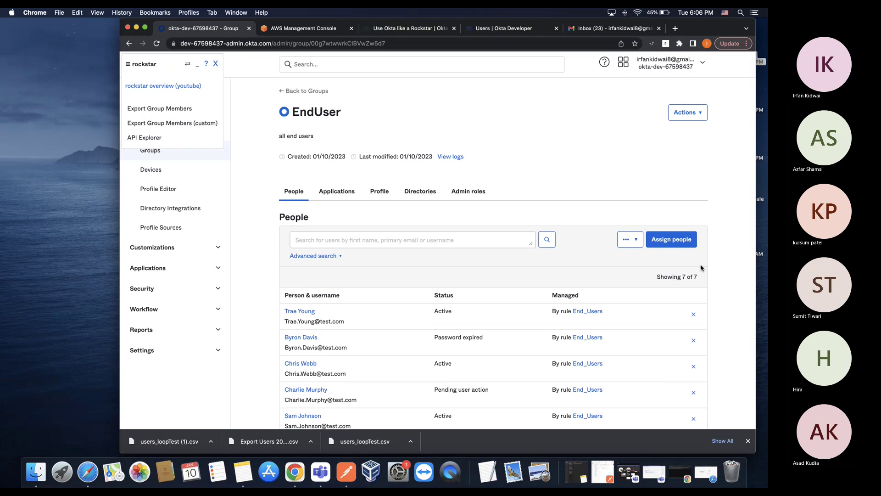
{"action": "scroll", "coordinate": [617, 265], "scroll_direction": "down", "scroll_amount": 3}
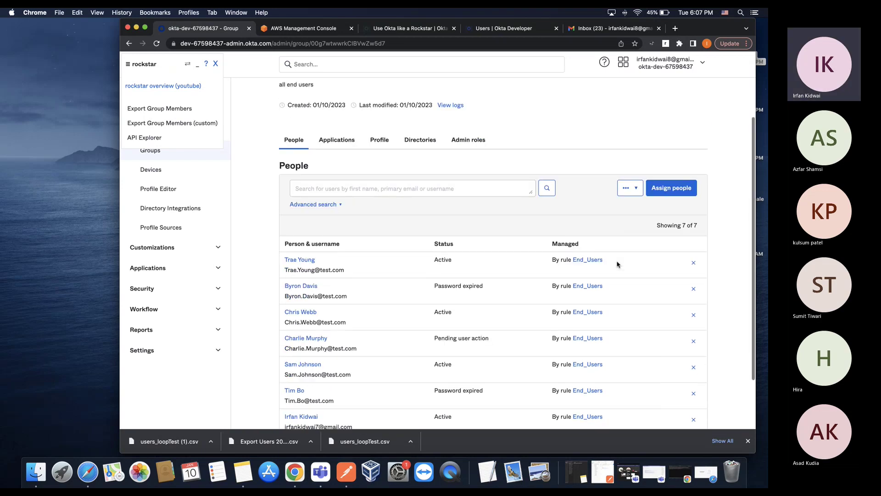
{"action": "scroll", "coordinate": [617, 264], "scroll_direction": "down", "scroll_amount": 3}
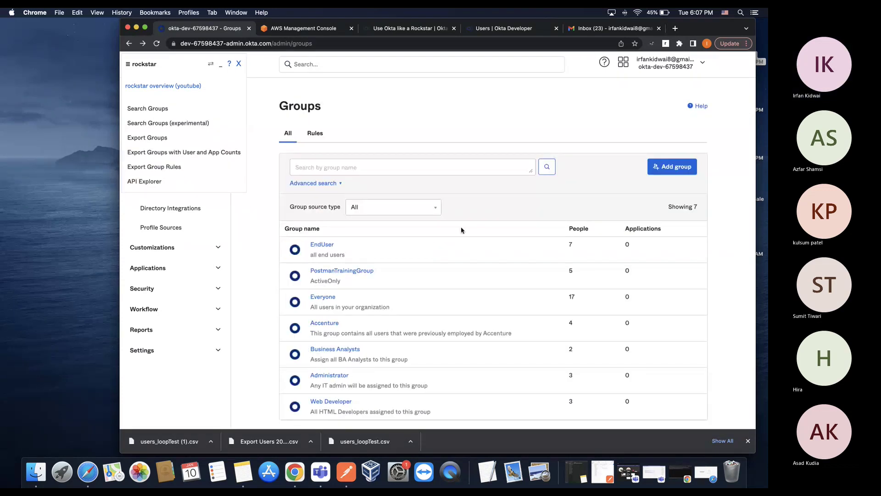
Step: Check the EndUser group's people assignment page, dismiss the rockstar overlay and return to the groups list
{"action": "left_click", "coordinate": [322, 245]}
{"action": "left_click", "coordinate": [631, 241]}
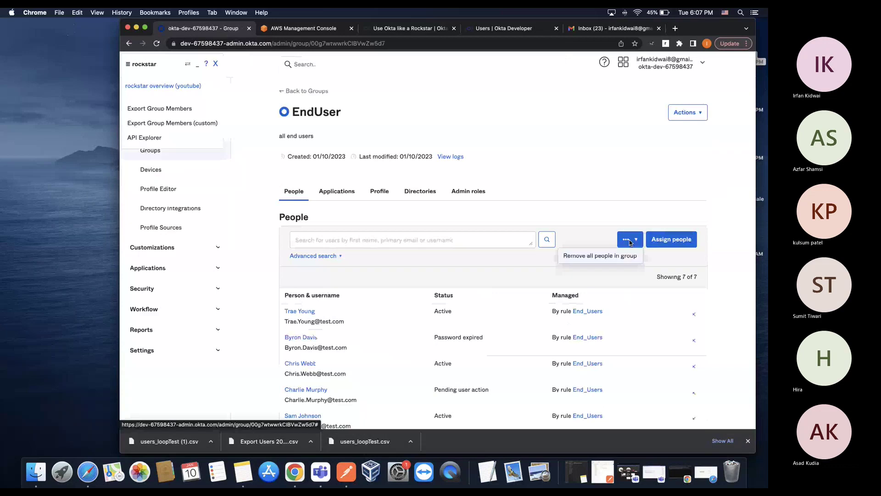
{"action": "left_click", "coordinate": [669, 242]}
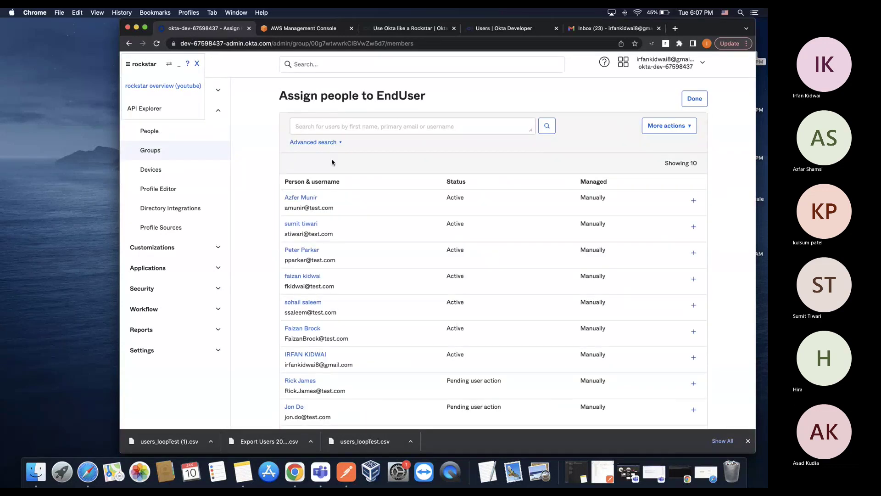
{"action": "left_click", "coordinate": [197, 63]}
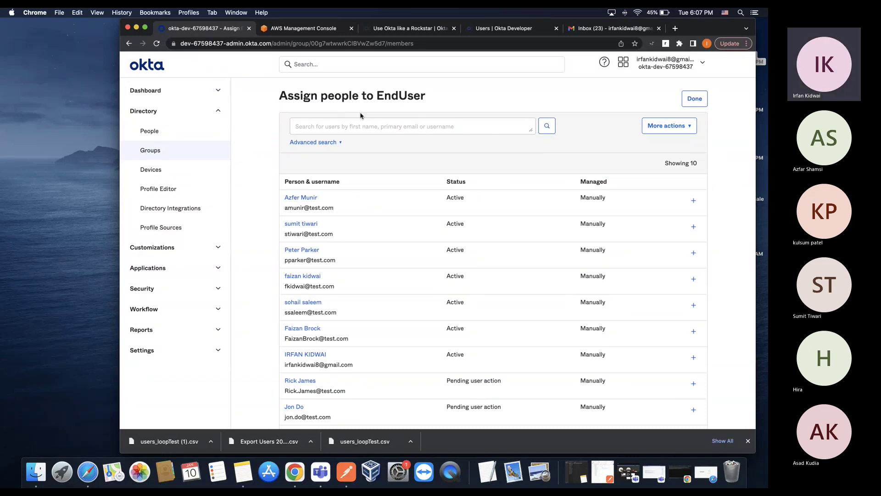
{"action": "left_click", "coordinate": [196, 144]}
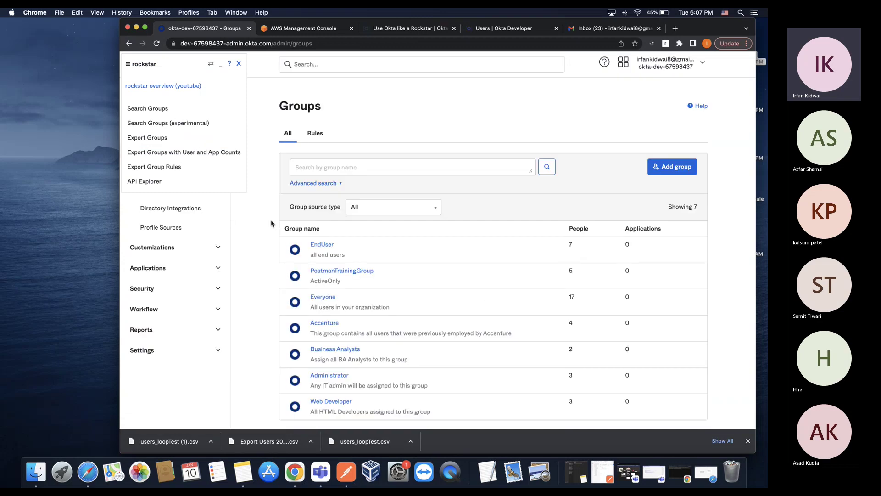
Step: Deactivate the End_Users group rule
{"action": "left_click", "coordinate": [316, 133]}
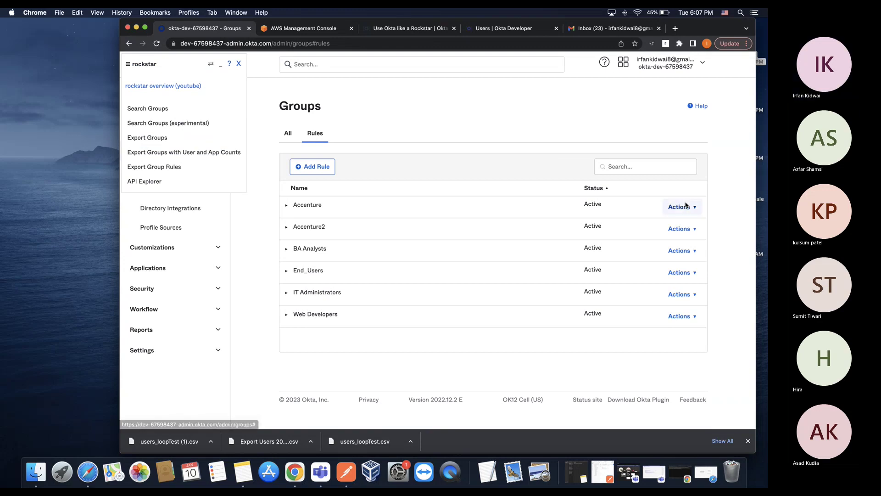
{"action": "left_click", "coordinate": [681, 275]}
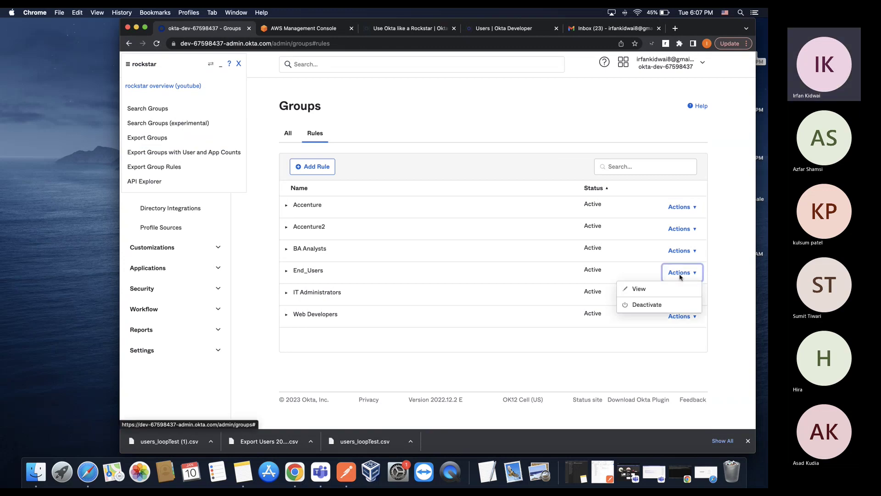
{"action": "left_click", "coordinate": [644, 305]}
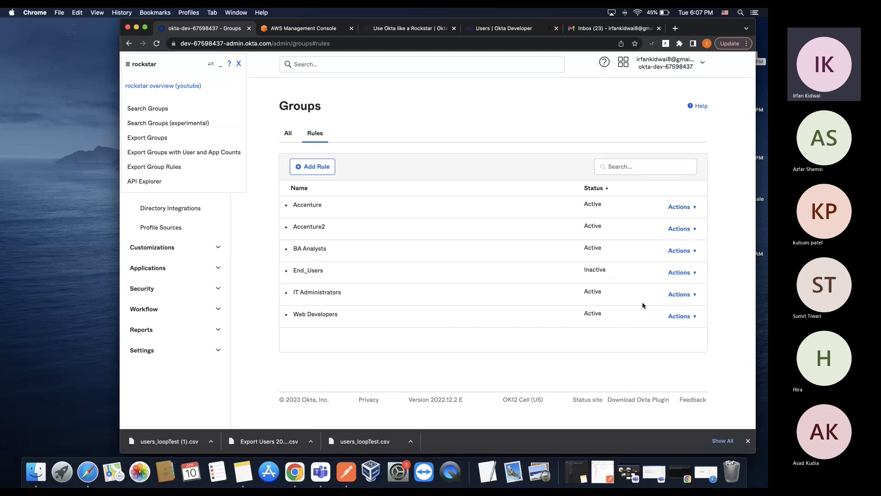
Step: Open the End_Users rule for editing, switch its condition to Okta Expression Language and clear the existing expression
{"action": "left_click", "coordinate": [681, 272]}
{"action": "left_click", "coordinate": [638, 288]}
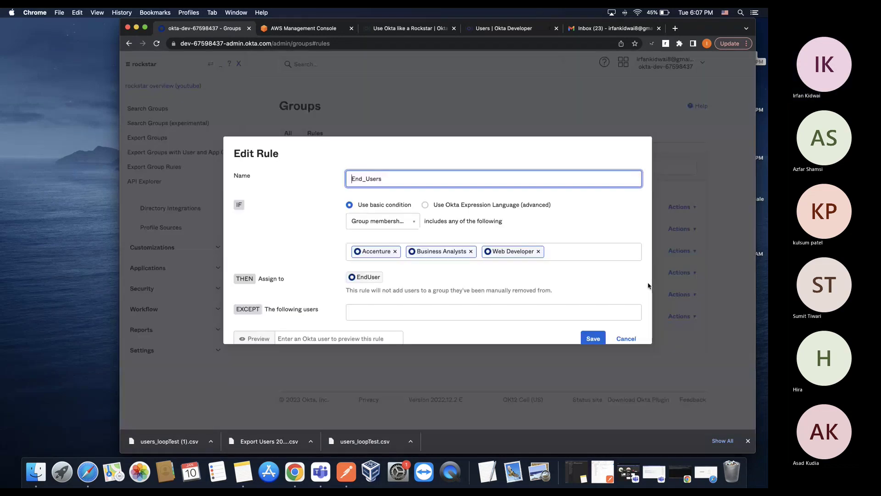
{"action": "left_click", "coordinate": [434, 198]}
{"action": "left_click", "coordinate": [395, 232]}
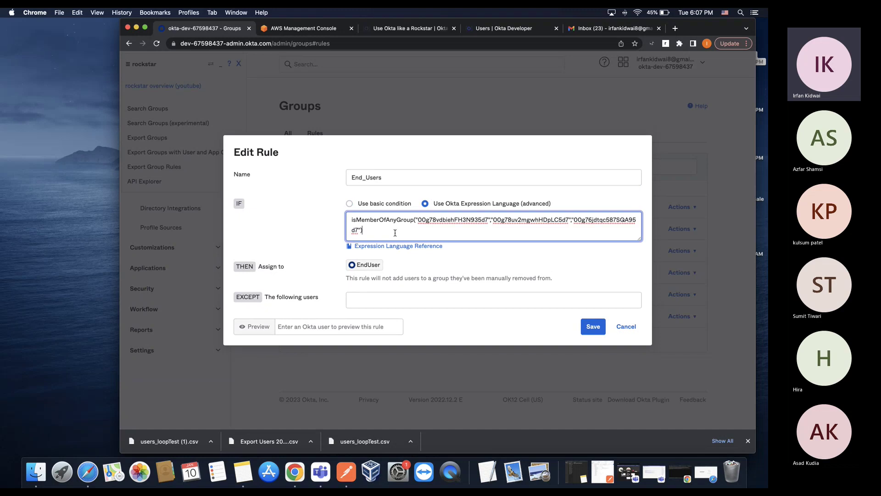
{"action": "left_click_drag", "start_coordinate": [395, 232], "coordinate": [311, 194]}
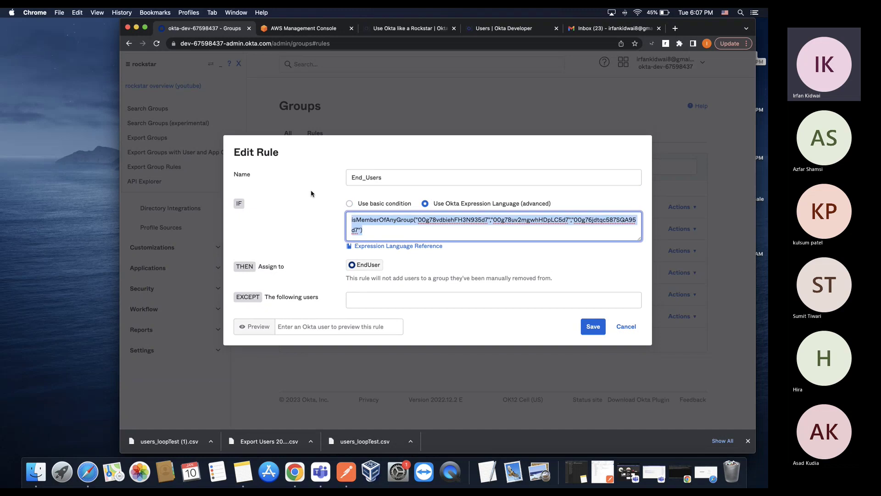
{"action": "key", "text": "BackSpace"}
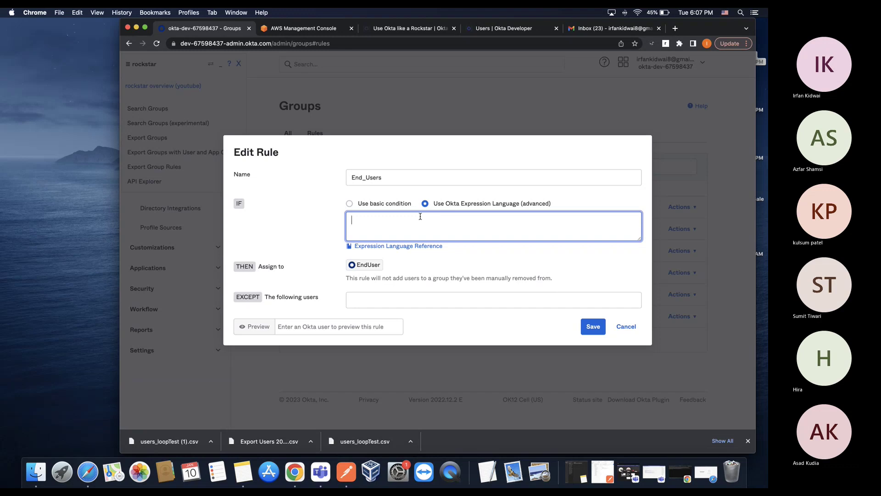
Step: Try a basic condition based on a user attribute and browse the available attributes
{"action": "left_click", "coordinate": [395, 205]}
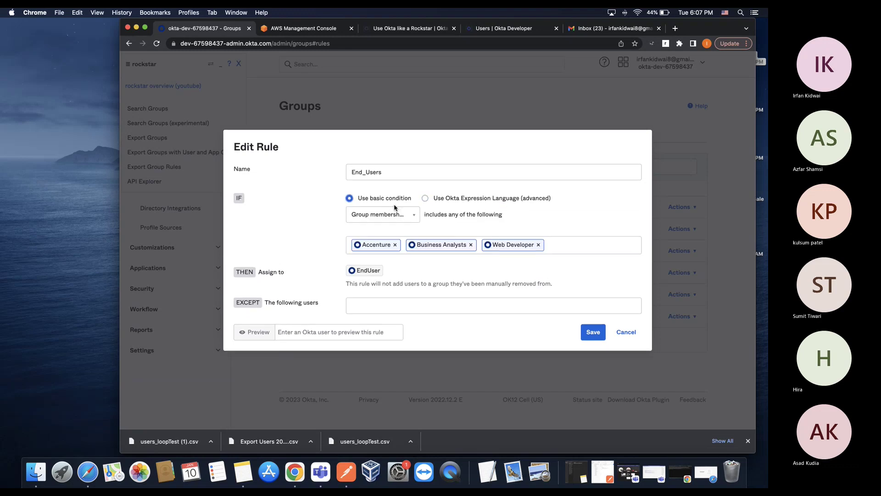
{"action": "left_click", "coordinate": [383, 219]}
{"action": "left_click", "coordinate": [380, 234]}
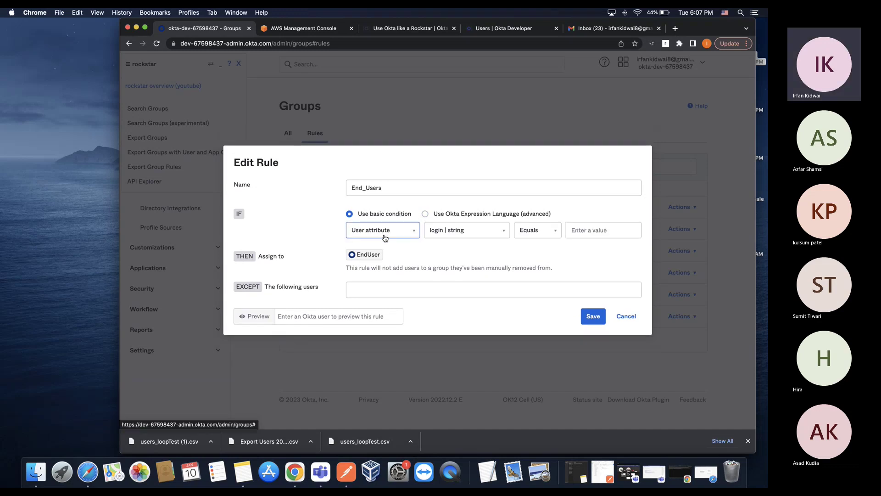
{"action": "left_click", "coordinate": [467, 235]}
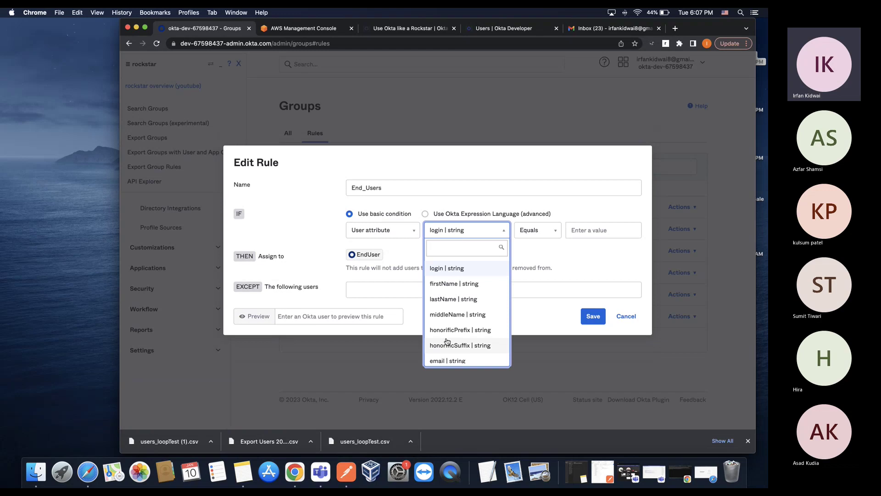
{"action": "scroll", "coordinate": [447, 341], "scroll_direction": "down", "scroll_amount": 1}
{"action": "scroll", "coordinate": [448, 341], "scroll_direction": "down", "scroll_amount": 2}
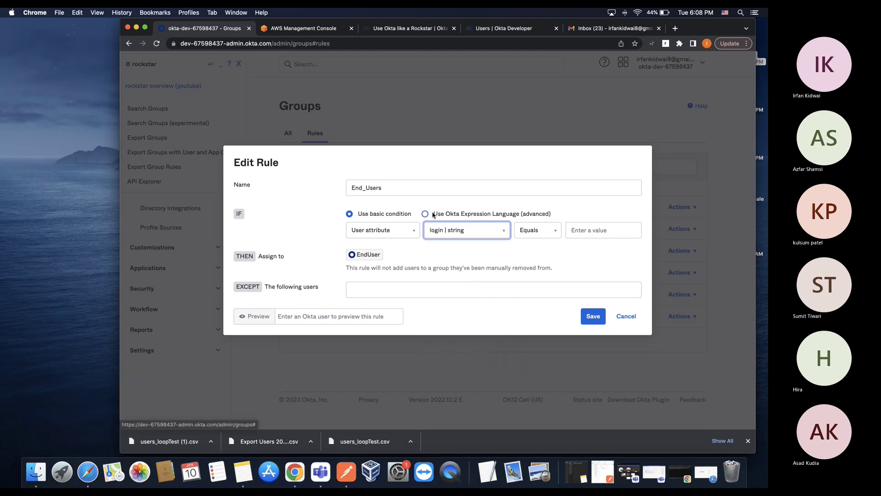
Step: Switch the End_Users rule back to Okta Expression Language and enter the condition group != "Administrator"
{"action": "left_click", "coordinate": [425, 213]}
{"action": "left_click", "coordinate": [399, 230]}
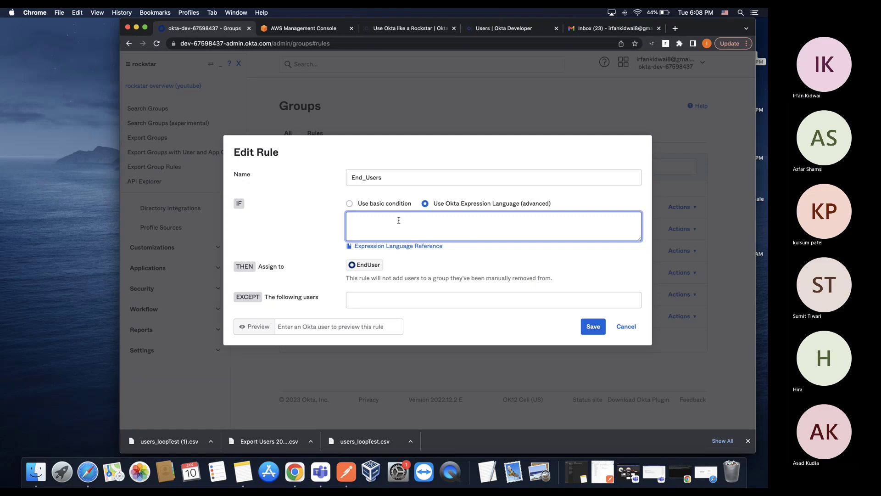
{"action": "type", "text": "g"}
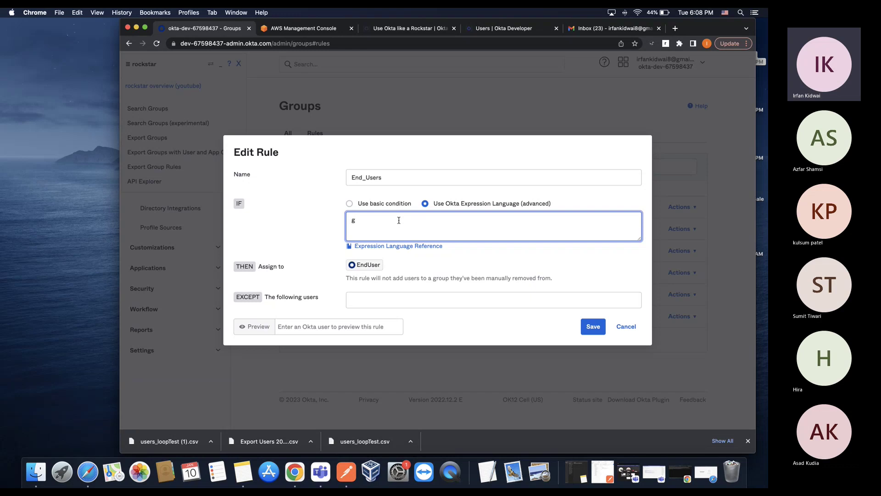
{"action": "type", "text": "roup "}
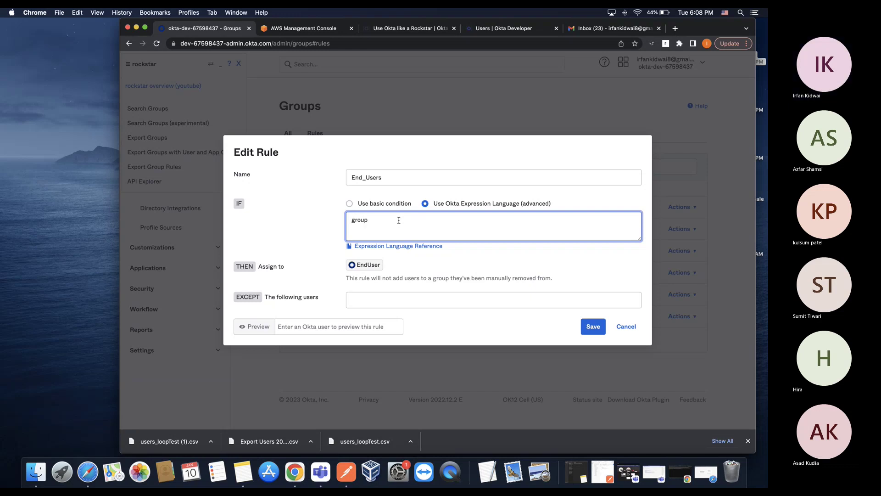
{"action": "type", "text": "!="}
{"action": "type", "text": " \""}
{"action": "type", "text": "IT"}
{"action": "type", "text": " A"}
{"action": "key", "text": "BackSpace"}
{"action": "key", "text": "BackSpace"}
{"action": "key", "text": "BackSpace"}
{"action": "key", "text": "BackSpace"}
{"action": "type", "text": "Admin"}
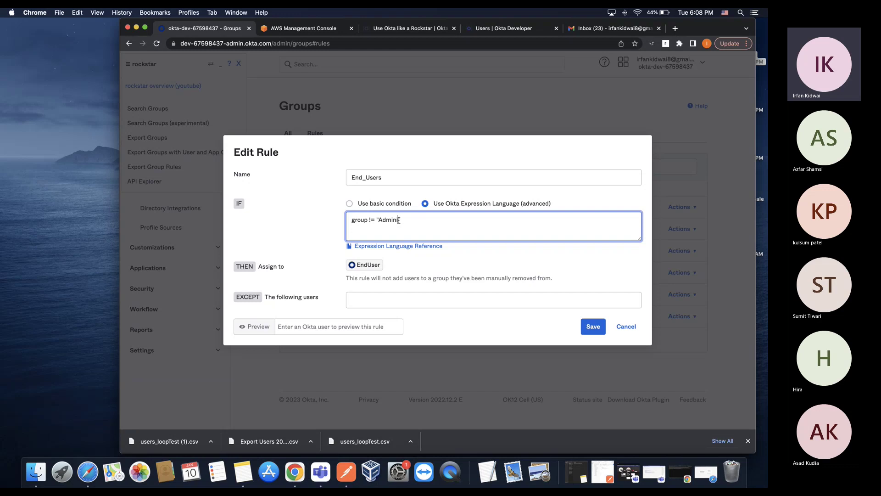
{"action": "type", "text": "istrato"}
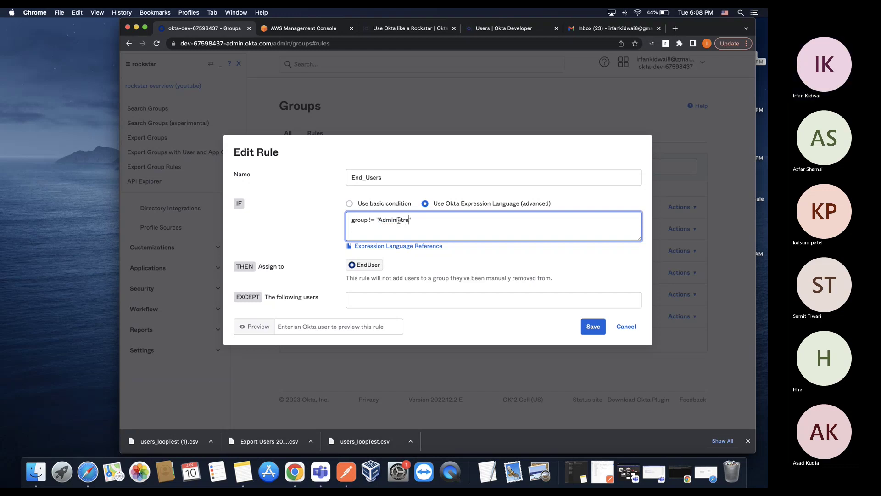
{"action": "type", "text": "r"}
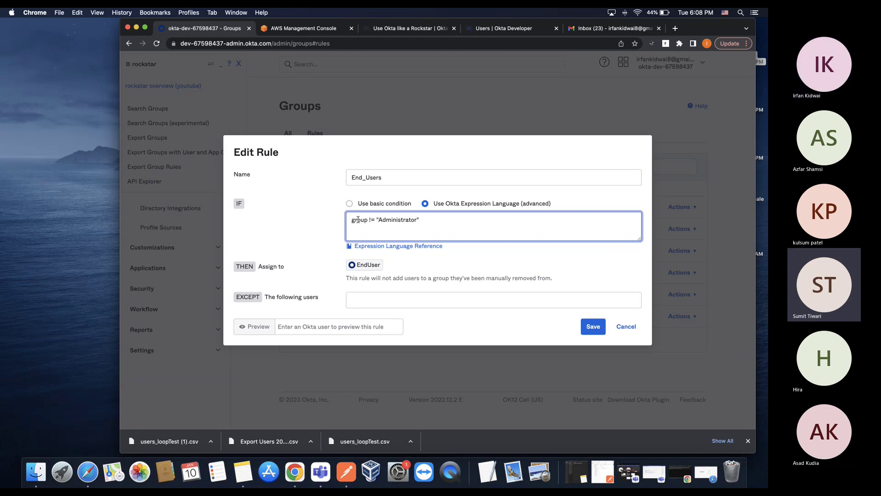
Step: Open the Expression Language reference and read through the user profile, application, organization and session property sections
{"action": "left_click", "coordinate": [357, 219]}
{"action": "left_click", "coordinate": [371, 246]}
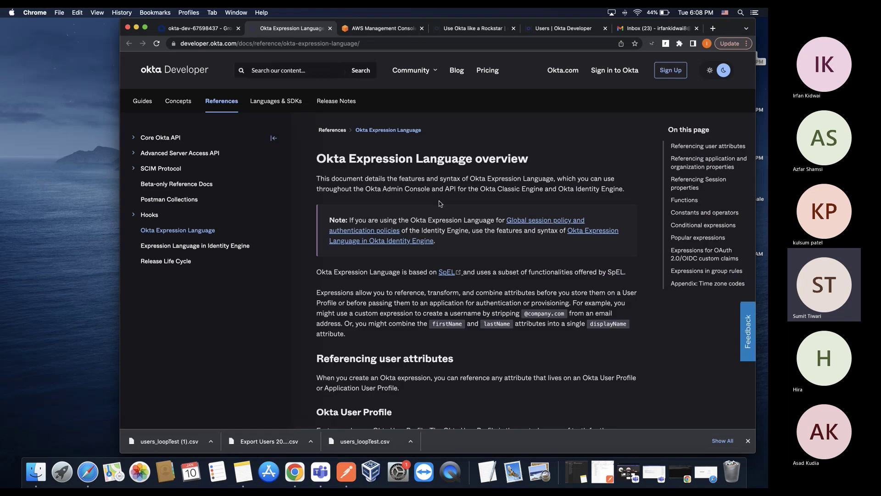
{"action": "scroll", "coordinate": [427, 294], "scroll_direction": "down", "scroll_amount": 1}
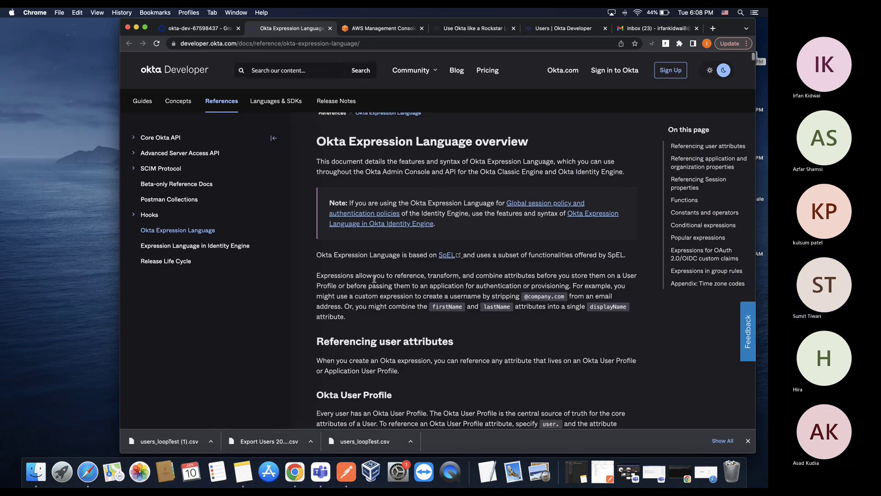
{"action": "scroll", "coordinate": [375, 278], "scroll_direction": "down", "scroll_amount": 5}
{"action": "scroll", "coordinate": [374, 282], "scroll_direction": "down", "scroll_amount": 6}
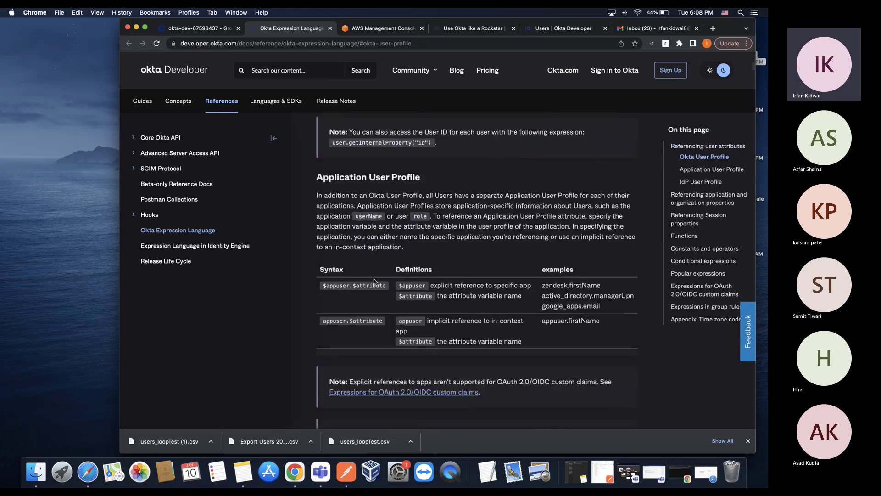
{"action": "key", "text": "super+f"}
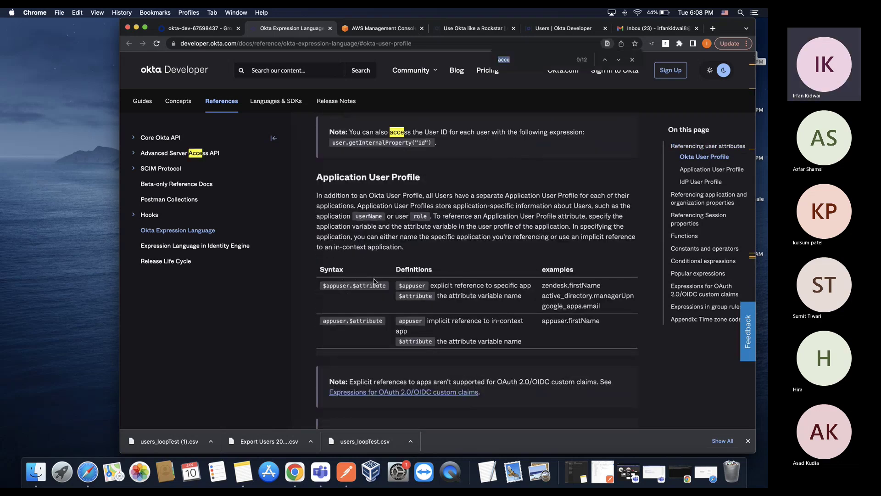
{"action": "scroll", "coordinate": [375, 281], "scroll_direction": "down", "scroll_amount": 1}
{"action": "scroll", "coordinate": [375, 281], "scroll_direction": "down", "scroll_amount": 5}
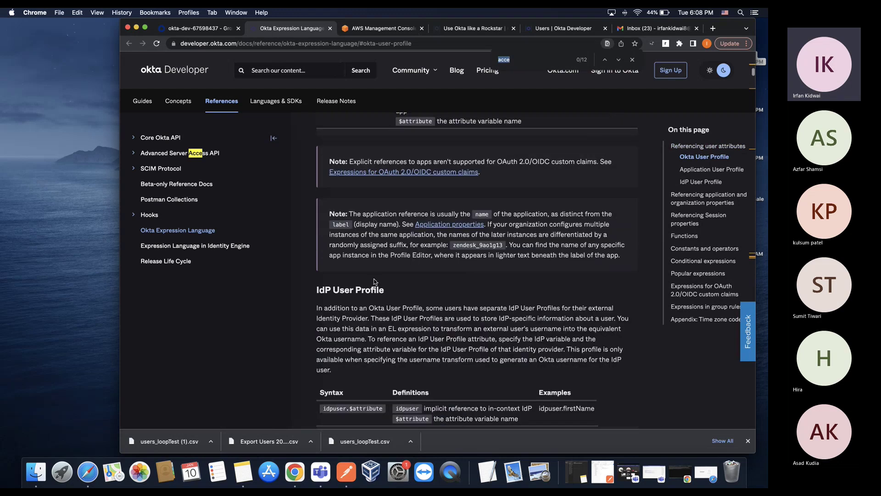
{"action": "scroll", "coordinate": [374, 282], "scroll_direction": "down", "scroll_amount": 13}
{"action": "scroll", "coordinate": [442, 296], "scroll_direction": "up", "scroll_amount": 1}
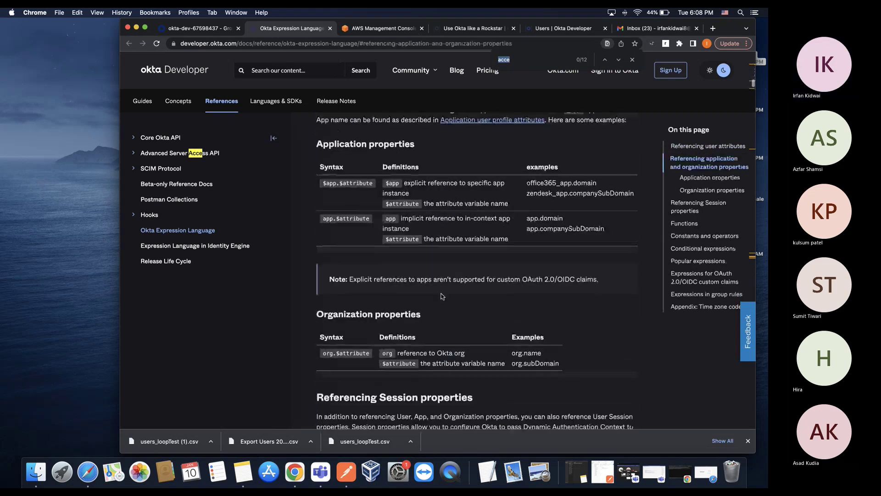
{"action": "scroll", "coordinate": [442, 296], "scroll_direction": "down", "scroll_amount": 5}
{"action": "scroll", "coordinate": [637, 294], "scroll_direction": "down", "scroll_amount": 4}
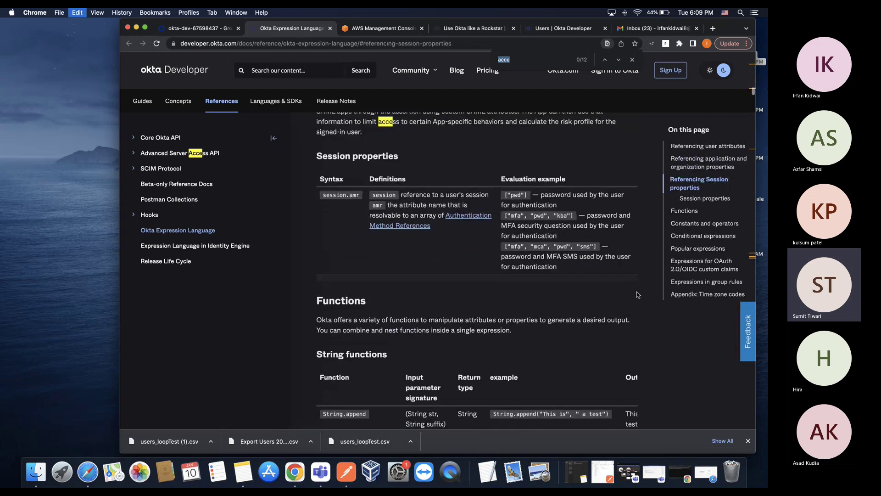
Step: Search the reference page for "grou" and review the table of group functions
{"action": "type", "text": "grou"}
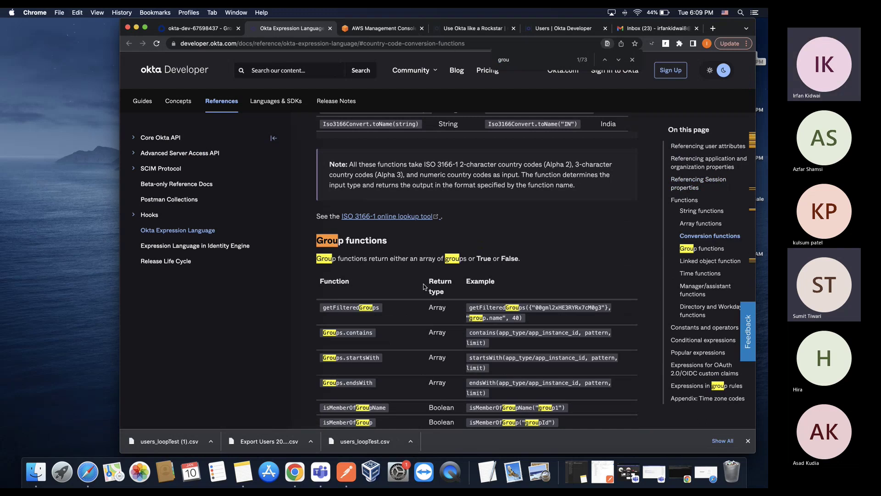
{"action": "scroll", "coordinate": [424, 287], "scroll_direction": "down", "scroll_amount": 2}
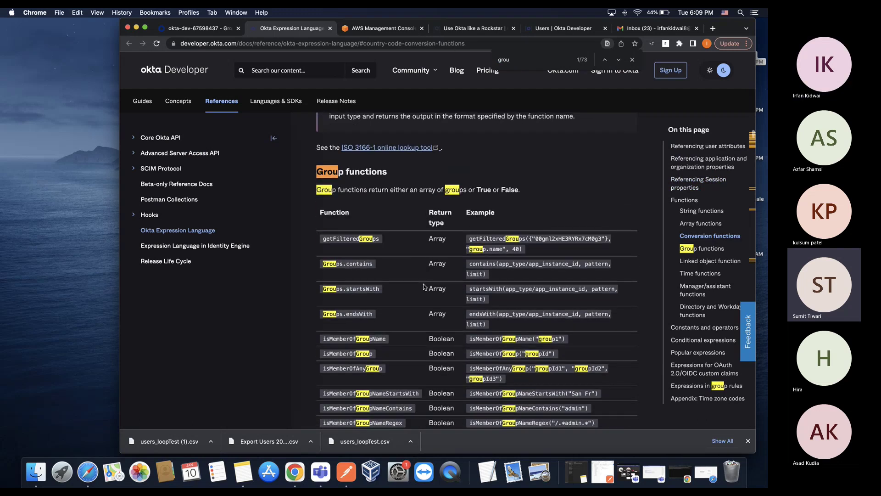
{"action": "scroll", "coordinate": [425, 287], "scroll_direction": "down", "scroll_amount": 3}
{"action": "scroll", "coordinate": [424, 286], "scroll_direction": "down", "scroll_amount": 3}
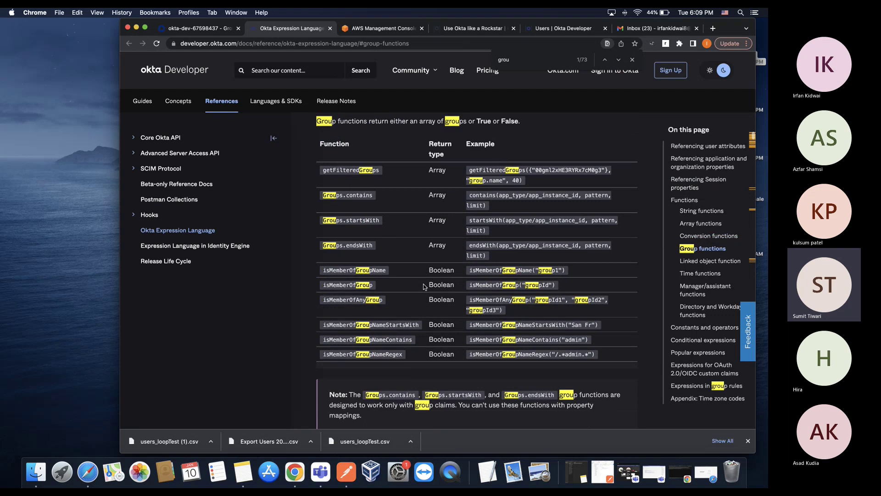
{"action": "scroll", "coordinate": [424, 286], "scroll_direction": "down", "scroll_amount": 3}
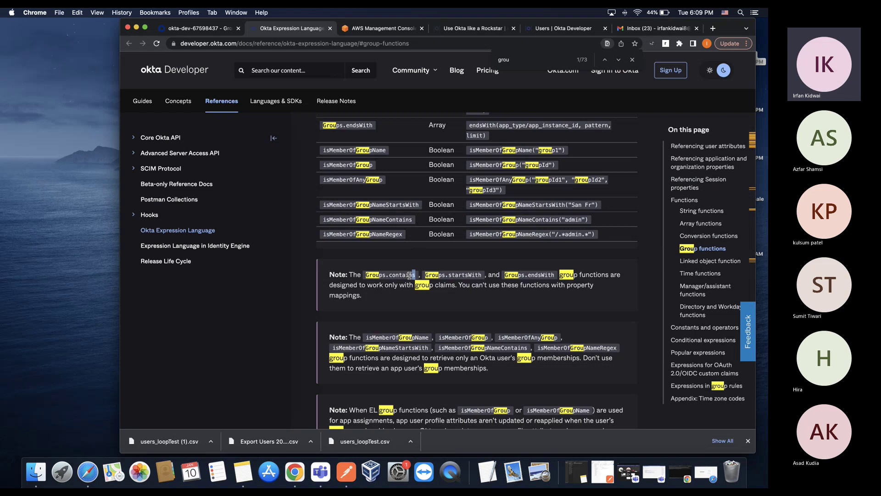
Step: Examine the notes on Groups.contains and the isMemberOfGroup functions below the group functions table
{"action": "left_click_drag", "start_coordinate": [416, 276], "coordinate": [365, 275]}
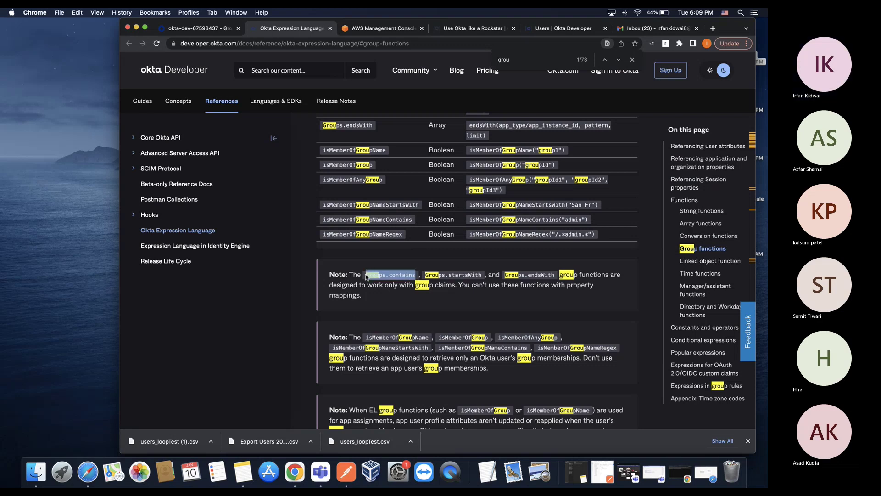
{"action": "left_click", "coordinate": [549, 29]}
{"action": "left_click", "coordinate": [287, 29]}
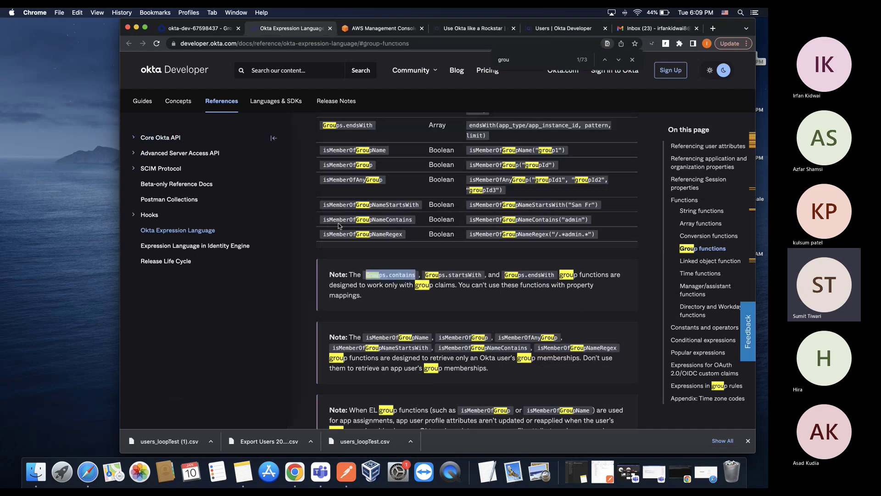
{"action": "left_click", "coordinate": [298, 330]}
{"action": "scroll", "coordinate": [298, 330], "scroll_direction": "down", "scroll_amount": 1}
{"action": "scroll", "coordinate": [298, 330], "scroll_direction": "down", "scroll_amount": 4}
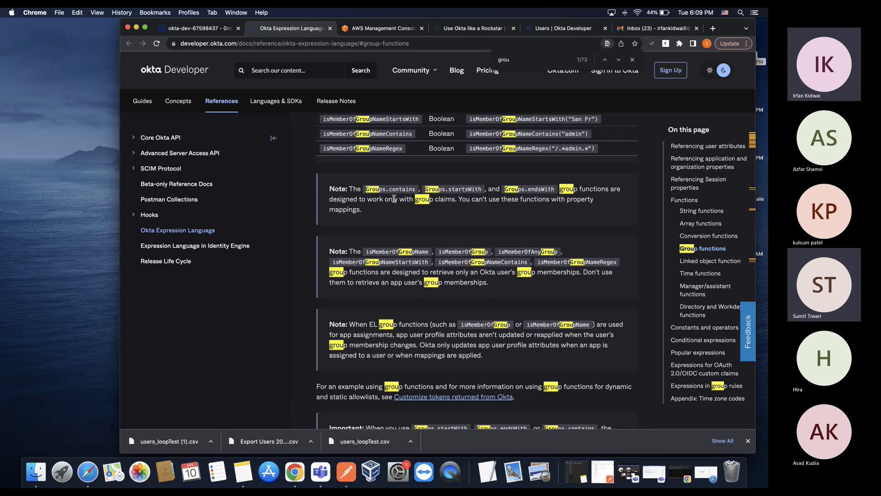
{"action": "scroll", "coordinate": [411, 199], "scroll_direction": "up", "scroll_amount": 4}
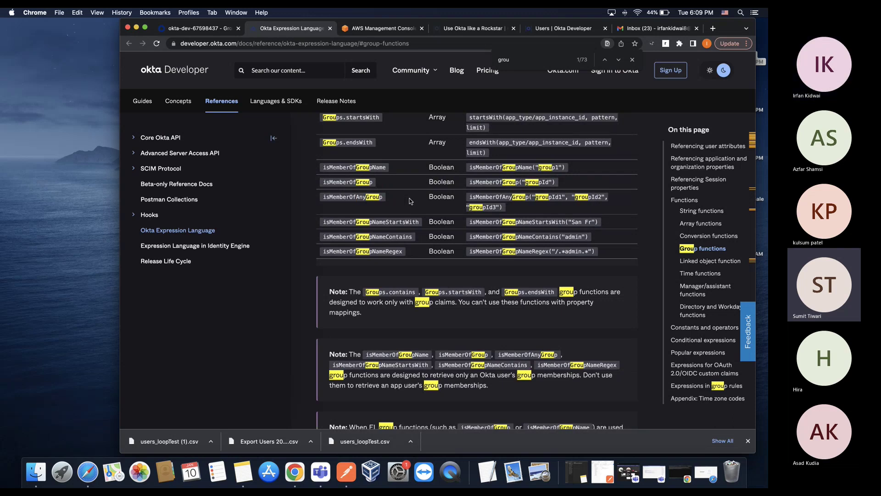
Step: Copy the isMemberOfGroupName function from the reference and replace "group" with it in the rule's expression
{"action": "double_click", "coordinate": [341, 164]}
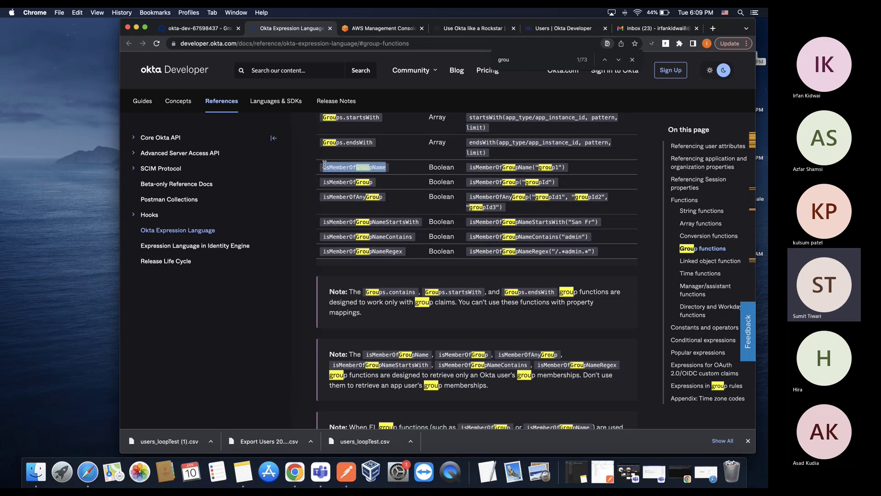
{"action": "key", "text": "super+c"}
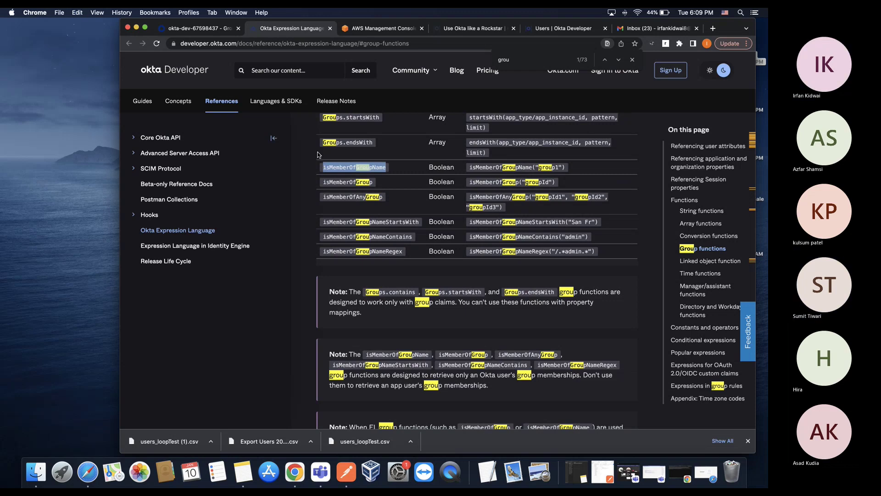
{"action": "left_click", "coordinate": [189, 28]}
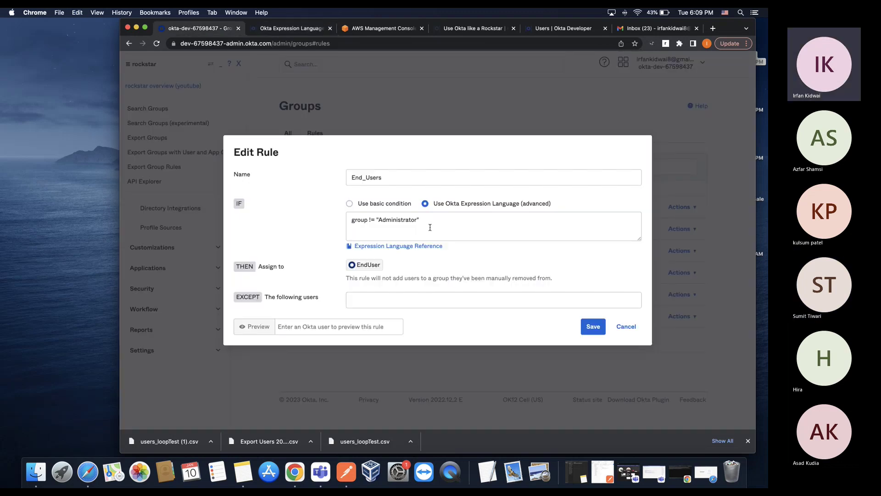
{"action": "left_click", "coordinate": [368, 221]}
{"action": "double_click", "coordinate": [368, 221]}
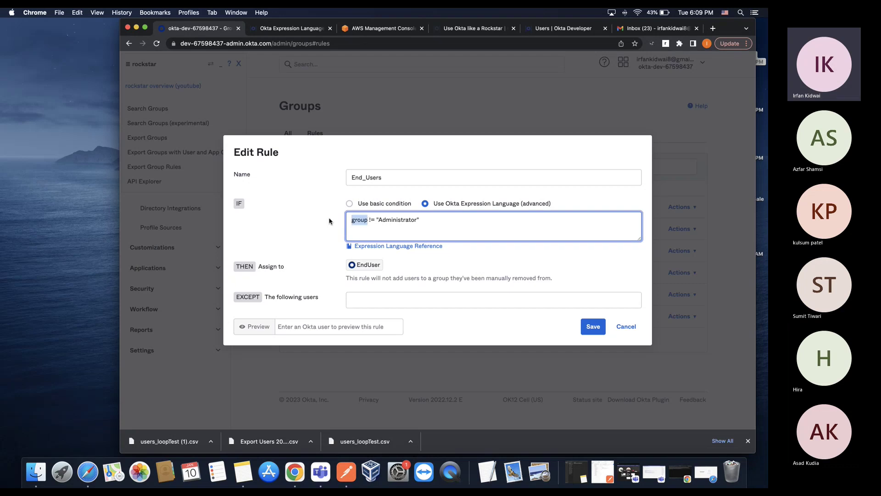
{"action": "key", "text": "super+v"}
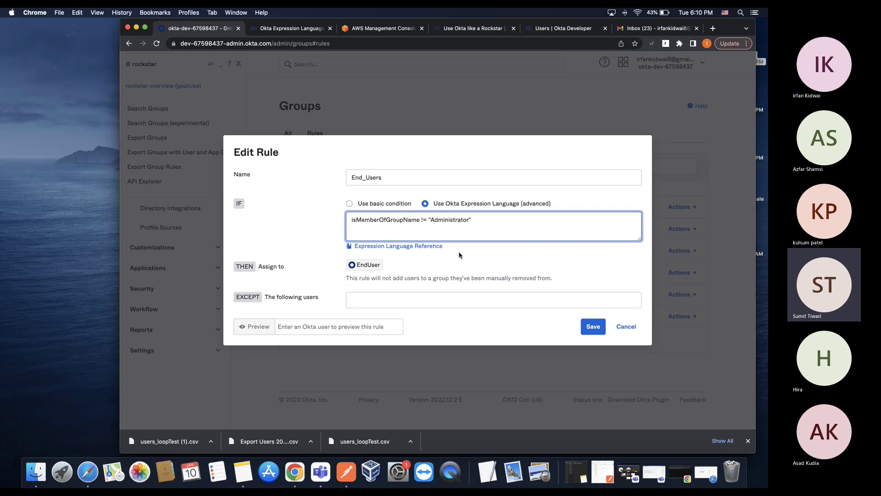
Step: Search the Expression Language reference for "opera" and "group" to check the operators and the group function syntax
{"action": "left_click", "coordinate": [307, 35]}
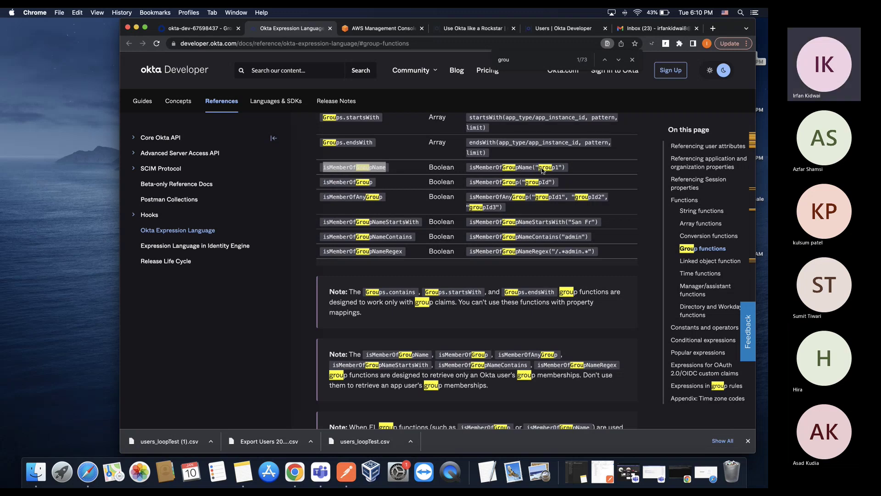
{"action": "key", "text": "super+f"}
{"action": "type", "text": "opera"}
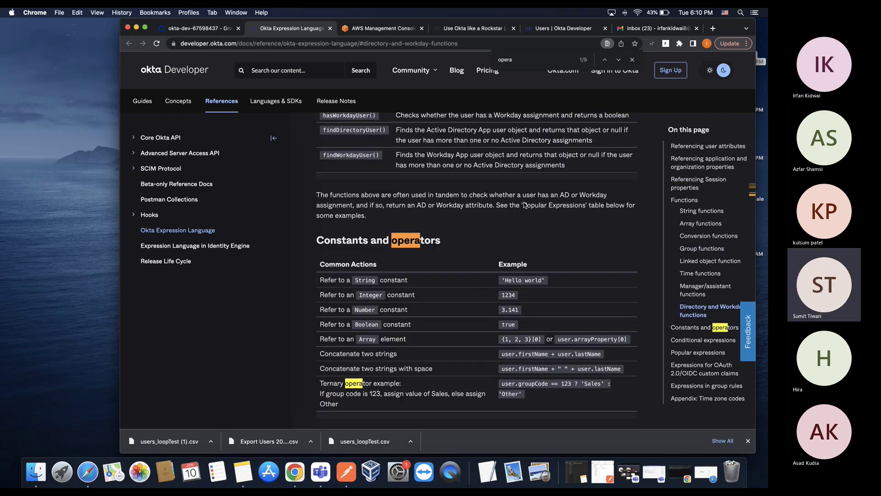
{"action": "key", "text": "super+f"}
{"action": "type", "text": "gr"}
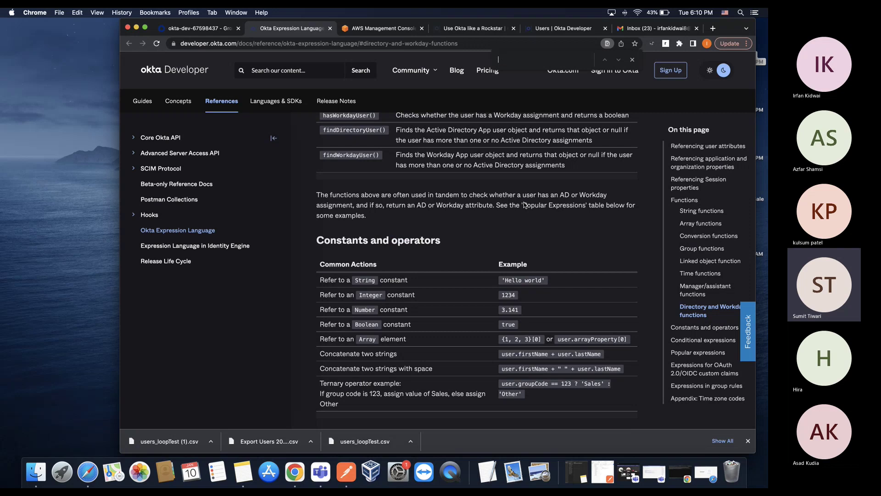
{"action": "type", "text": "oup"}
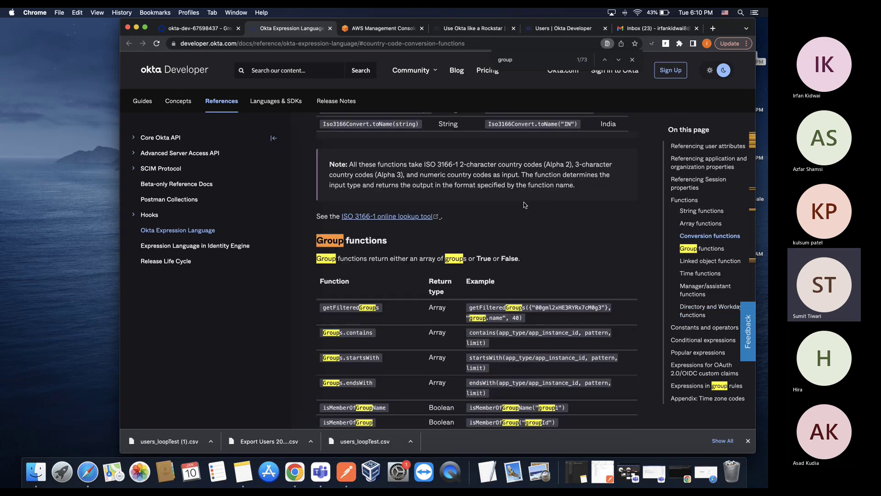
{"action": "scroll", "coordinate": [526, 205], "scroll_direction": "down", "scroll_amount": 5}
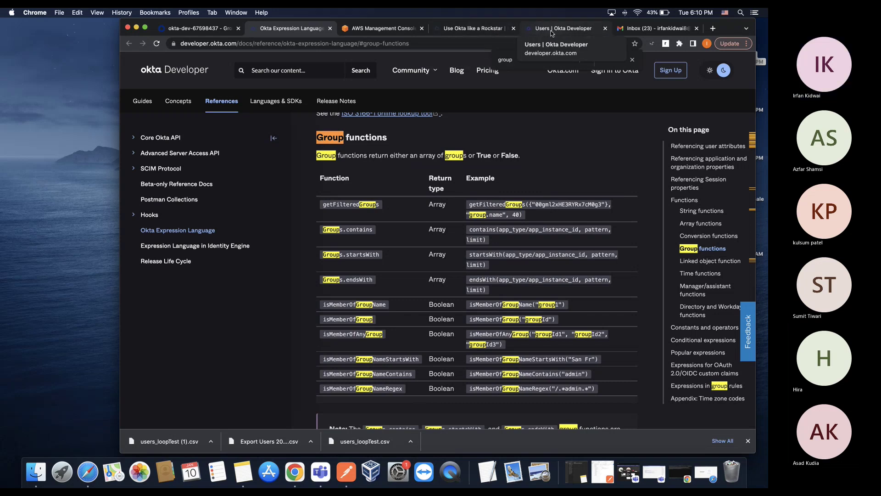
{"action": "left_click", "coordinate": [552, 34]}
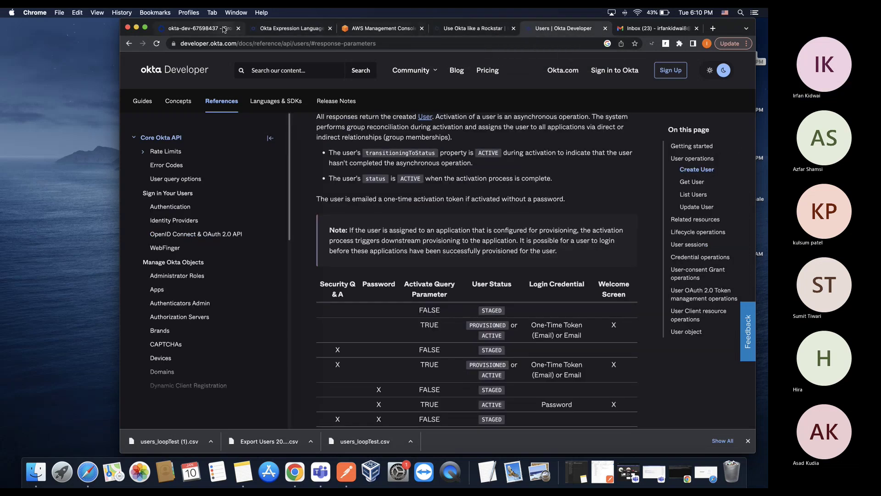
Step: Replace the != operator in the End_Users rule's expression with parentheses enclosing the Administrator group name
{"action": "left_click", "coordinate": [199, 28]}
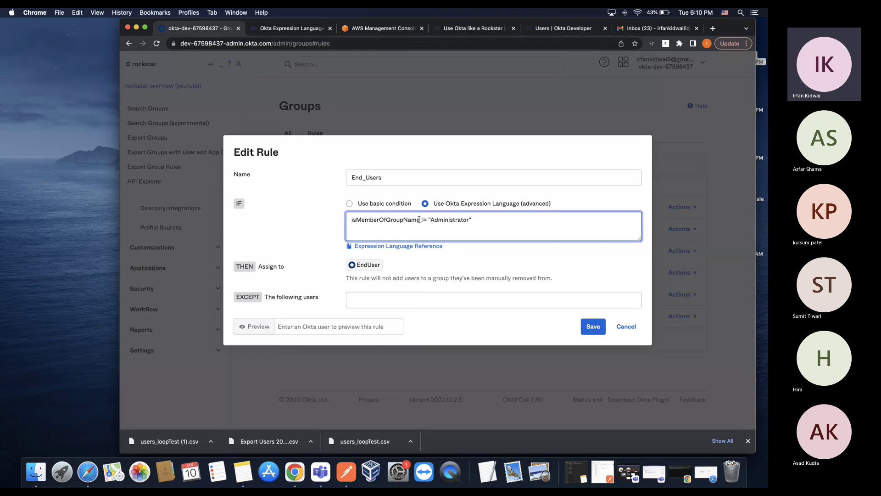
{"action": "double_click", "coordinate": [421, 220]}
{"action": "type", "text": "("}
{"action": "left_click", "coordinate": [476, 221]}
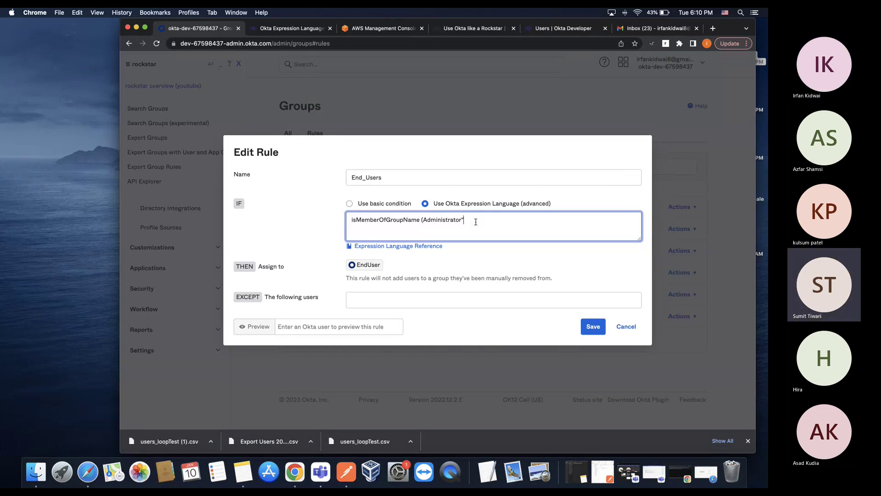
{"action": "type", "text": ")"}
Step: Remove the space before the opening parenthesis and add the opening quotation mark, giving isMemberOfGroupName("Administrator")
{"action": "key", "text": "Left"}
{"action": "key", "text": "Left"}
{"action": "key", "text": "Left"}
{"action": "key", "text": "Left"}
{"action": "key", "text": "Left"}
{"action": "key", "text": "Left"}
{"action": "key", "text": "Left"}
{"action": "key", "text": "Left"}
{"action": "key", "text": "Left"}
{"action": "key", "text": "Left"}
{"action": "key", "text": "Left"}
{"action": "key", "text": "Left"}
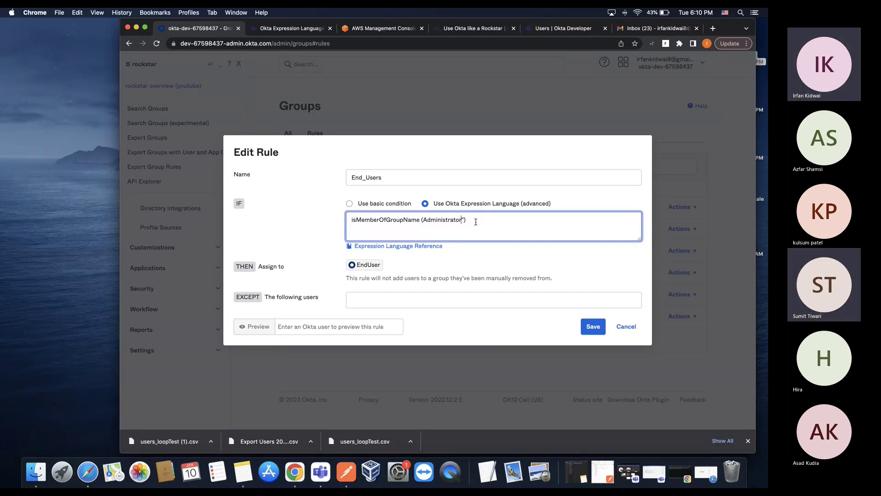
{"action": "key", "text": "Left"}
{"action": "key", "text": "Left"}
{"action": "key", "text": "BackSpace"}
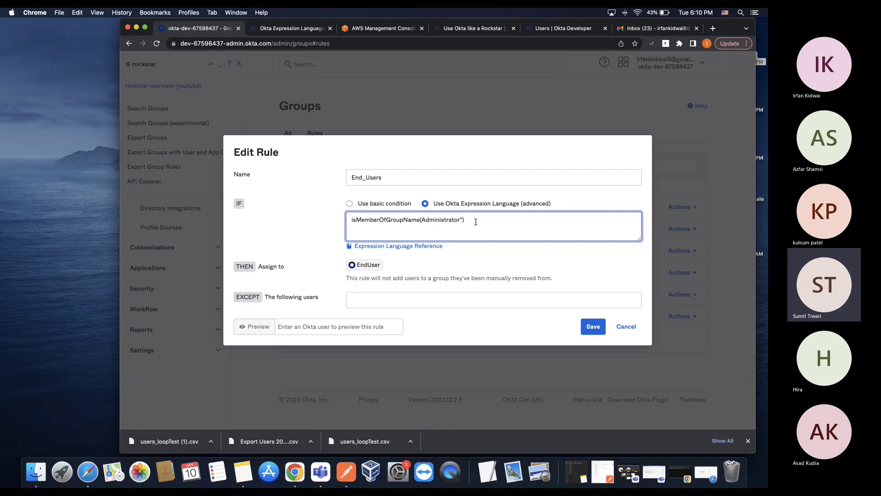
{"action": "key", "text": "Right"}
{"action": "type", "text": "\""}
Step: Negate the expression as !isMemberOfGroupName("Administrator") and save the End_Users rule
{"action": "key", "text": "Left"}
{"action": "key", "text": "Left"}
{"action": "key", "text": "Left"}
{"action": "key", "text": "Left"}
{"action": "key", "text": "Left"}
{"action": "key", "text": "Left"}
{"action": "key", "text": "Left"}
{"action": "key", "text": "Left"}
{"action": "key", "text": "Left"}
{"action": "key", "text": "Left"}
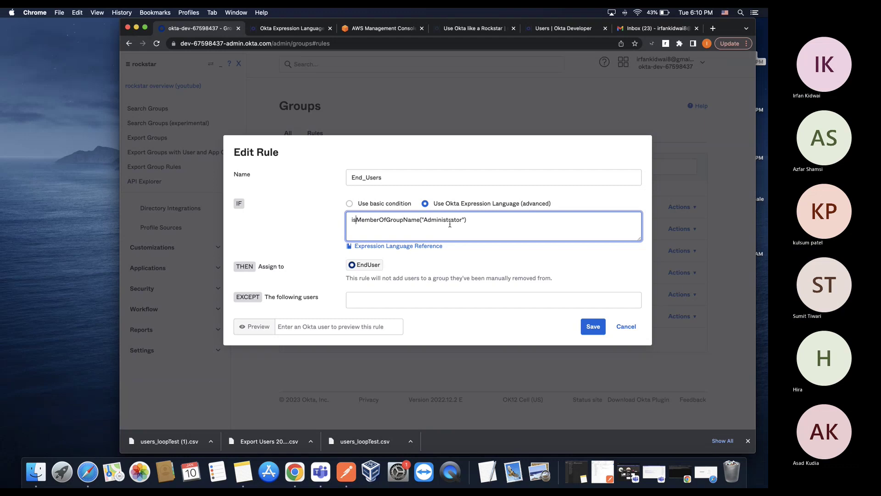
{"action": "type", "text": "!"}
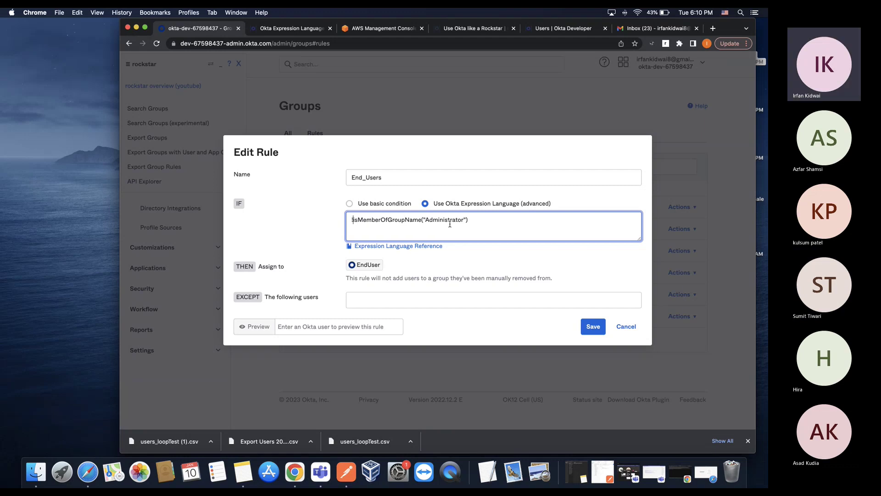
{"action": "left_click", "coordinate": [588, 326]}
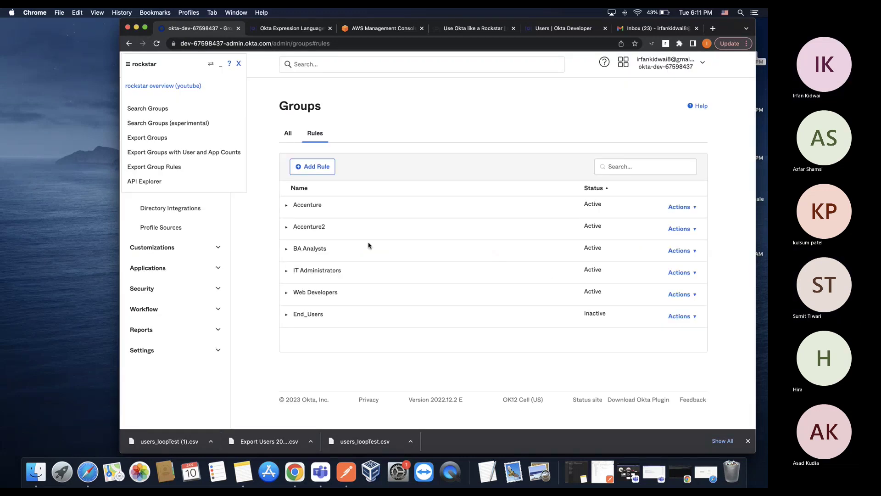
Step: Activate the End_Users rule, checking the people counts in the list of all groups before and after activation
{"action": "left_click", "coordinate": [290, 136]}
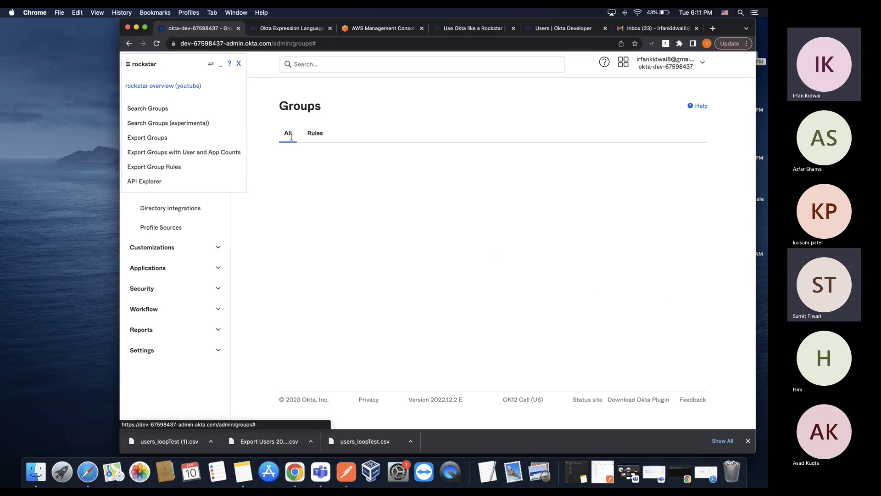
{"action": "scroll", "coordinate": [291, 138], "scroll_direction": "down", "scroll_amount": 2}
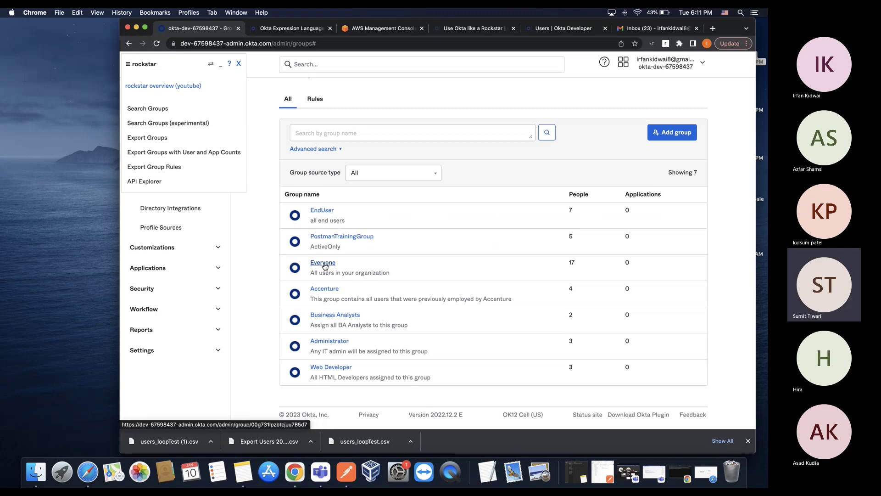
{"action": "left_click", "coordinate": [316, 100]}
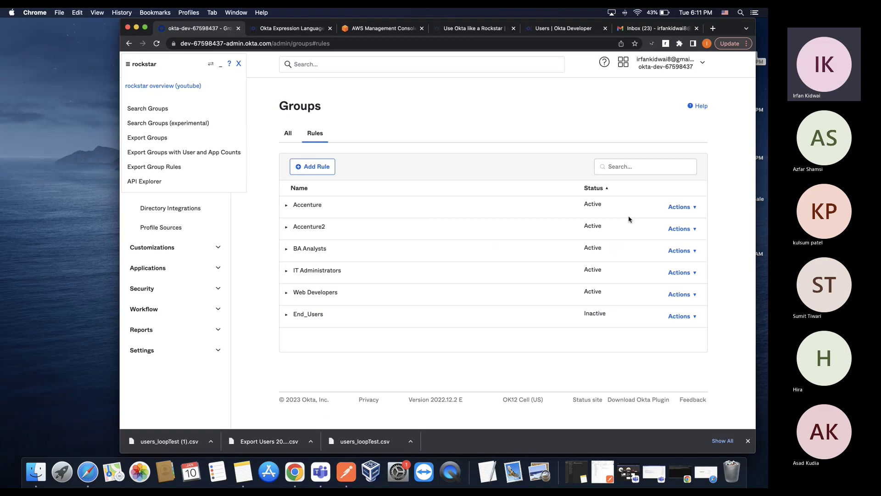
{"action": "left_click", "coordinate": [692, 319]}
{"action": "left_click", "coordinate": [656, 348]}
{"action": "left_click", "coordinate": [289, 135]}
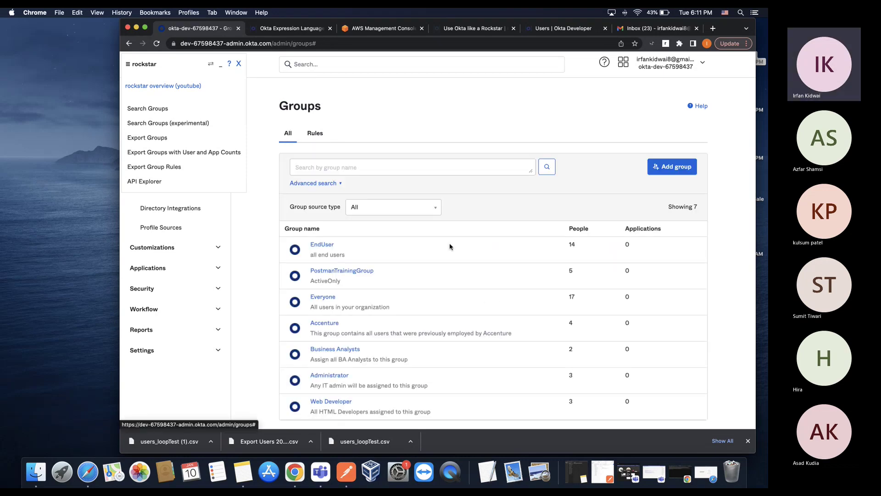
{"action": "left_click", "coordinate": [539, 63]}
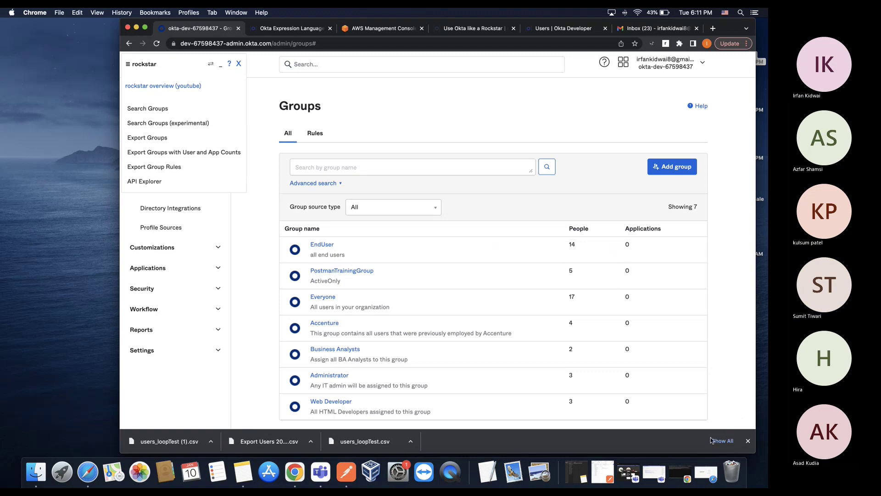
{"action": "left_click", "coordinate": [628, 472]}
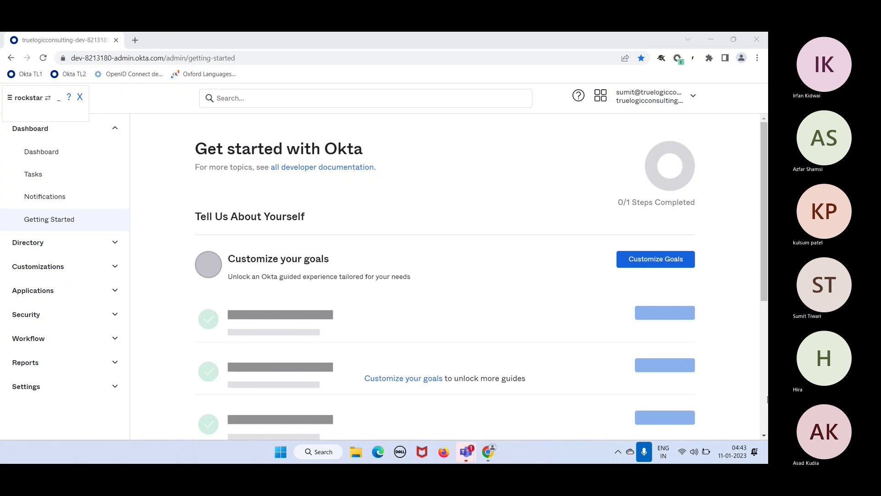
{"action": "left_click", "coordinate": [685, 417]}
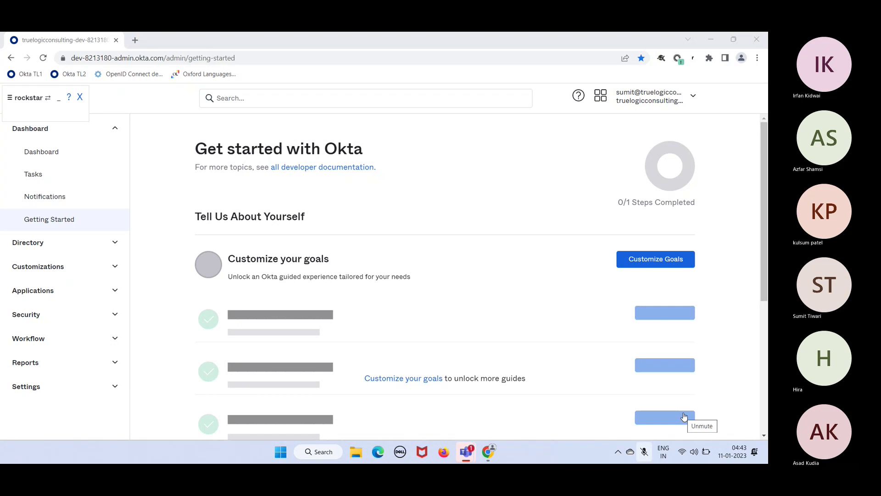
{"action": "left_click", "coordinate": [684, 416]}
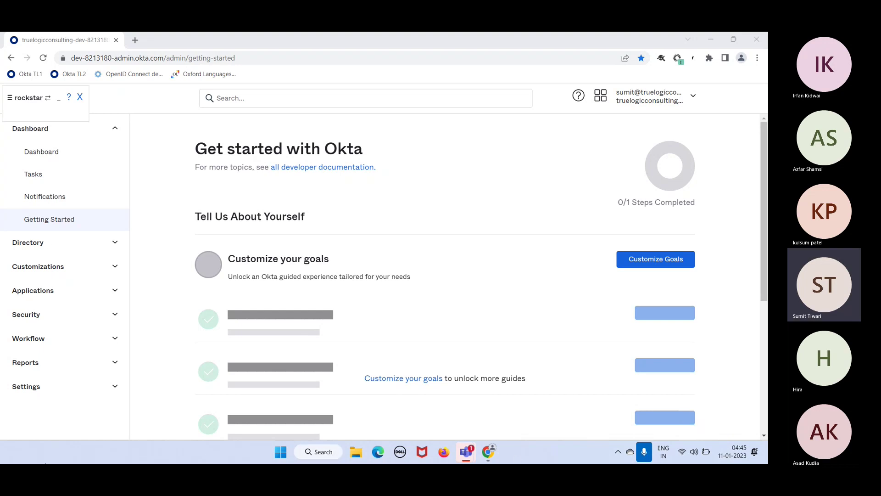
Step: Open the System Log report and look over its list of recent events
{"action": "left_click", "coordinate": [36, 362]}
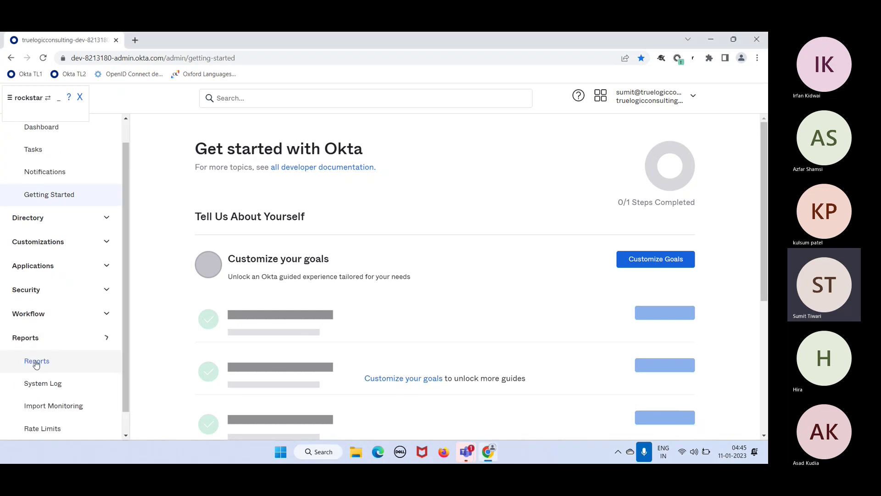
{"action": "left_click", "coordinate": [44, 388]}
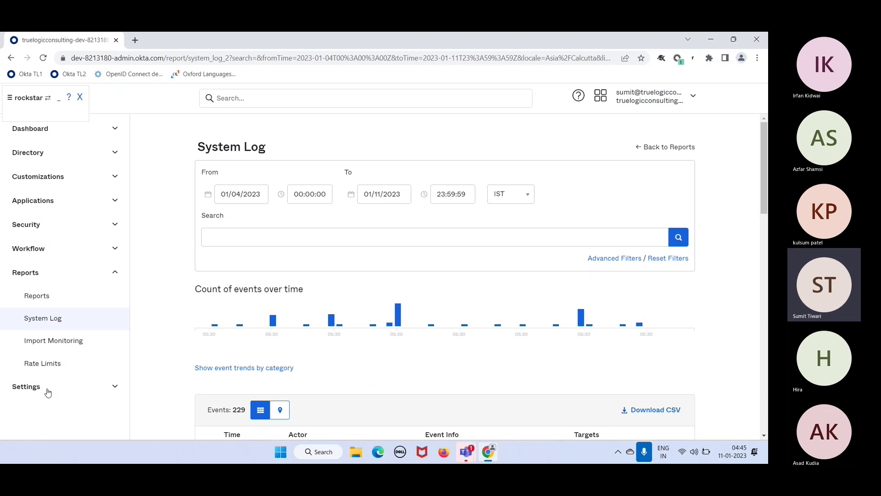
{"action": "scroll", "coordinate": [387, 411], "scroll_direction": "down", "scroll_amount": 5}
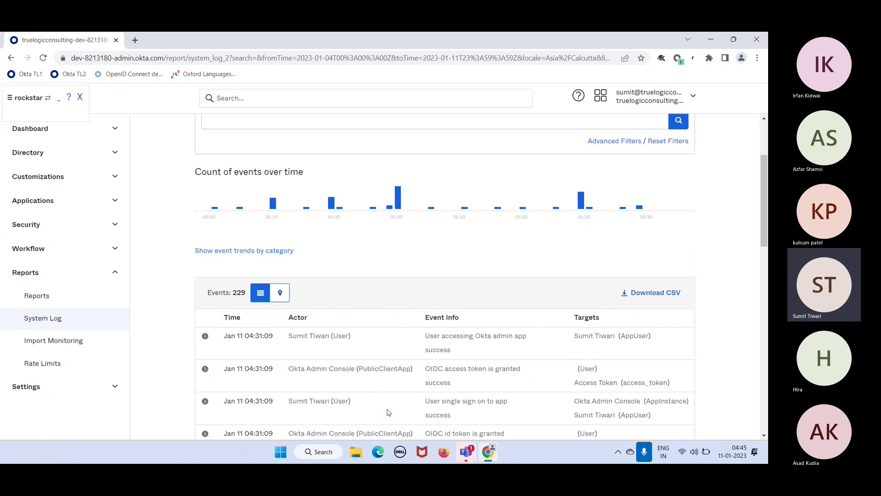
{"action": "scroll", "coordinate": [387, 412], "scroll_direction": "down", "scroll_amount": 5}
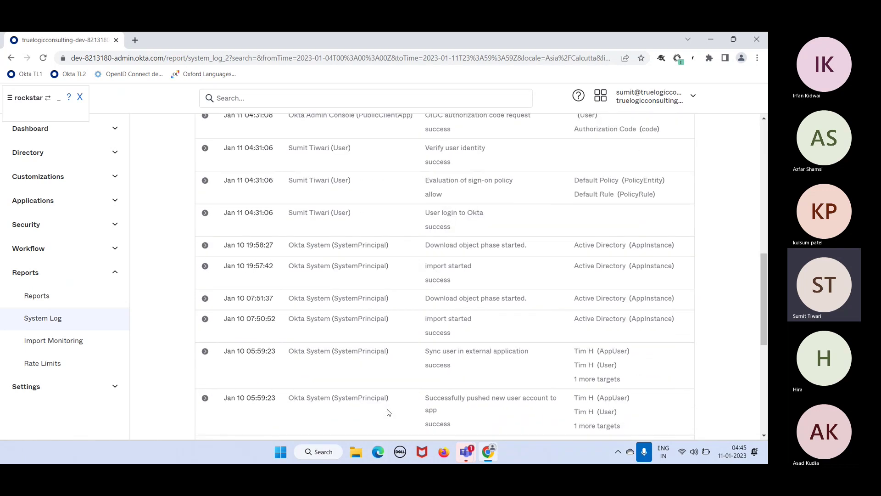
{"action": "scroll", "coordinate": [387, 412], "scroll_direction": "up", "scroll_amount": 10}
Step: Check the From and To date and time filters of the system log without changing the range
{"action": "left_click", "coordinate": [254, 200]}
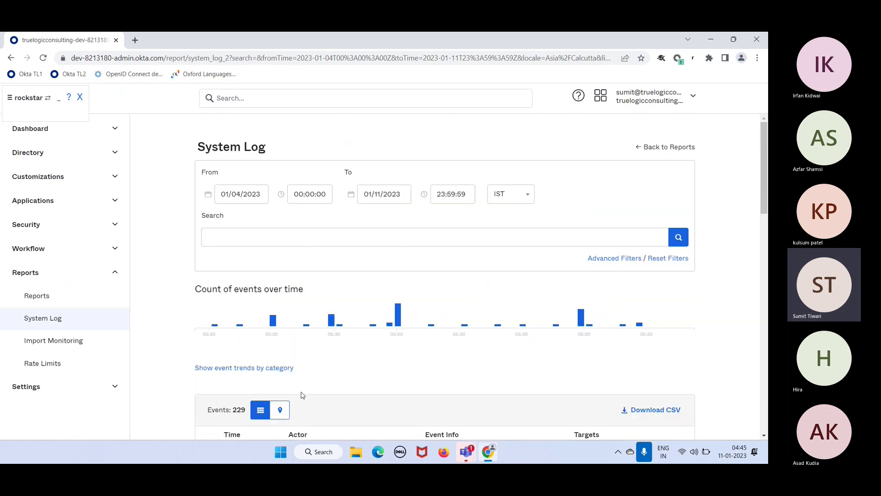
{"action": "scroll", "coordinate": [316, 433], "scroll_direction": "down", "scroll_amount": 3}
{"action": "scroll", "coordinate": [316, 434], "scroll_direction": "up", "scroll_amount": 3}
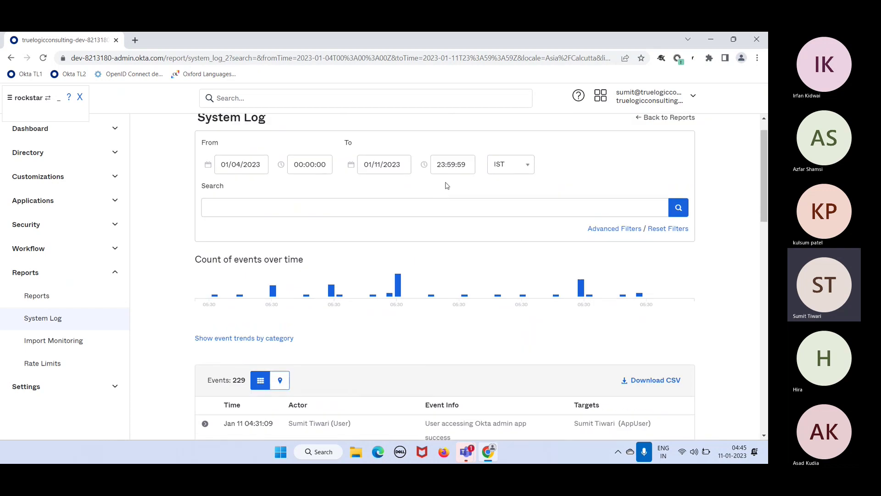
{"action": "left_click", "coordinate": [399, 169]}
{"action": "left_click", "coordinate": [449, 167]}
{"action": "scroll", "coordinate": [448, 377], "scroll_direction": "down", "scroll_amount": 3}
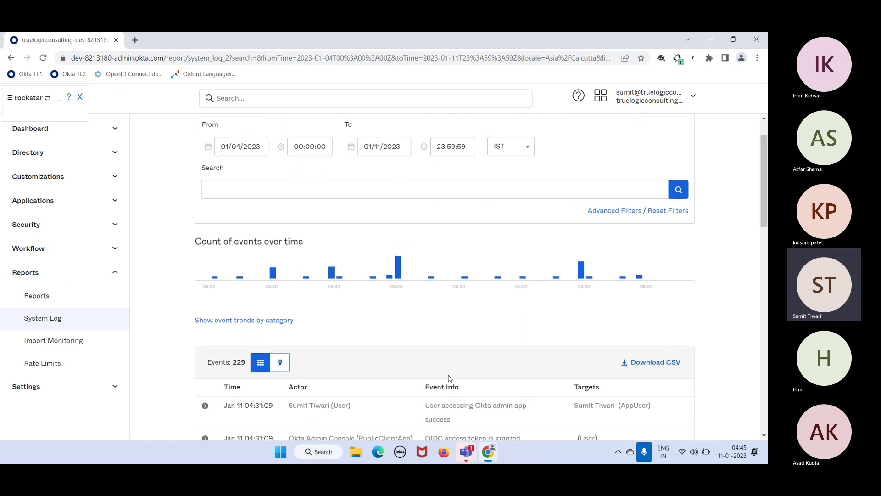
Step: Load further batches of older events at the end of the system log and look through the entries
{"action": "scroll", "coordinate": [449, 378], "scroll_direction": "down", "scroll_amount": 15}
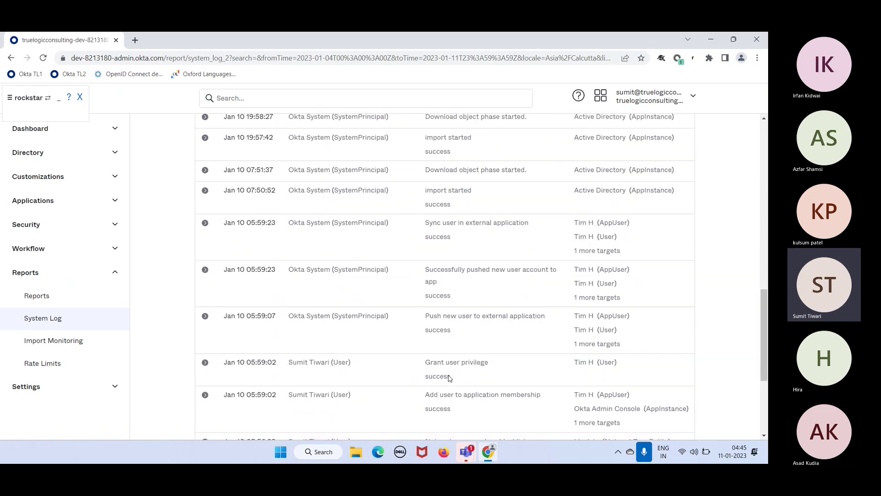
{"action": "left_click", "coordinate": [452, 371]}
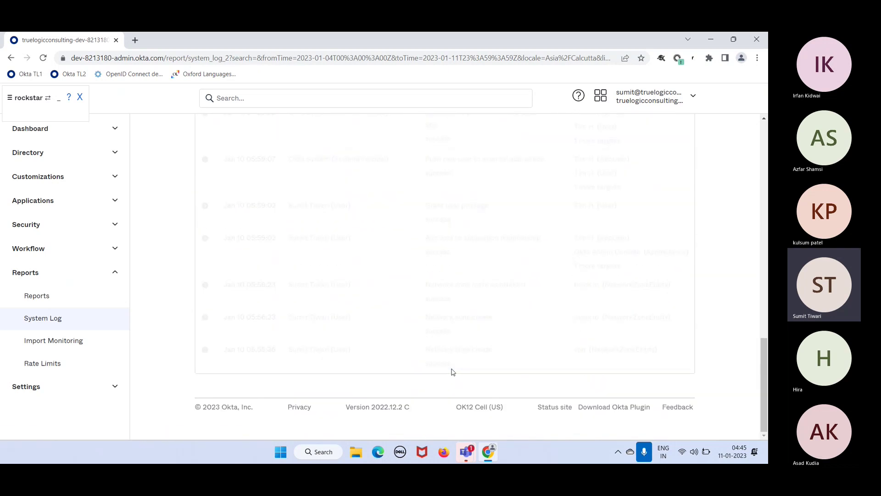
{"action": "left_click", "coordinate": [452, 370]}
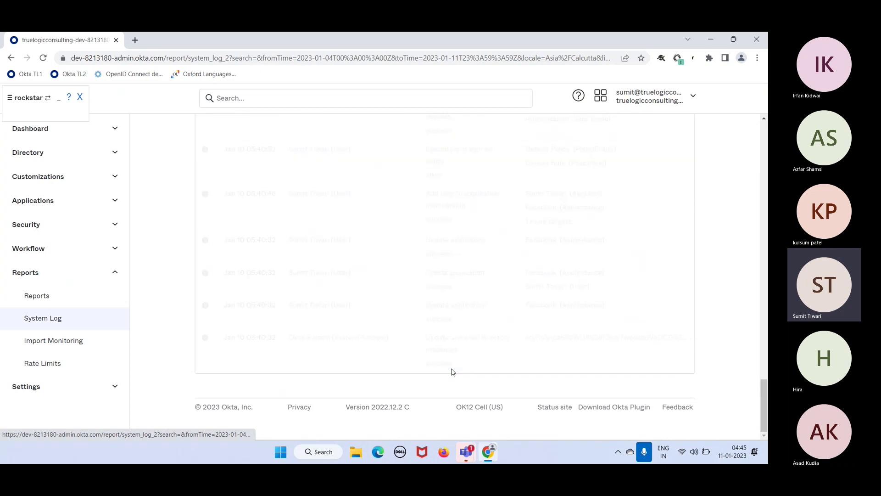
{"action": "left_click", "coordinate": [452, 371]}
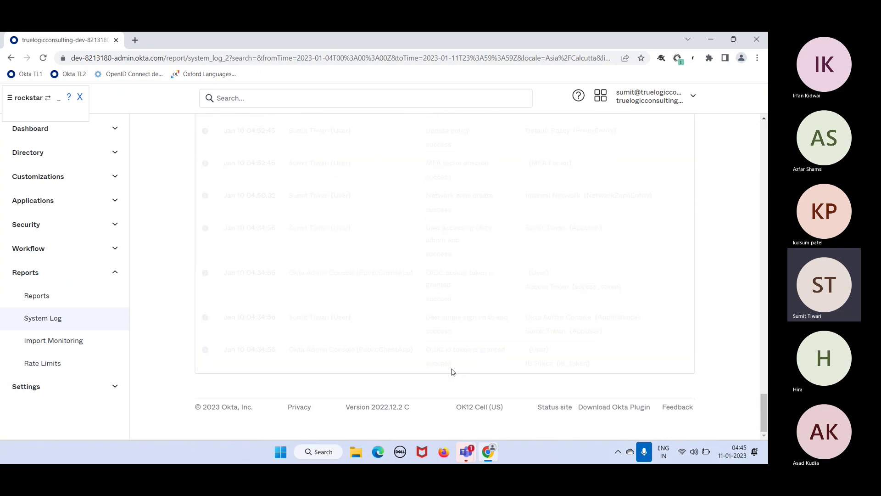
{"action": "left_click", "coordinate": [452, 370]}
{"action": "scroll", "coordinate": [452, 372], "scroll_direction": "up", "scroll_amount": 20}
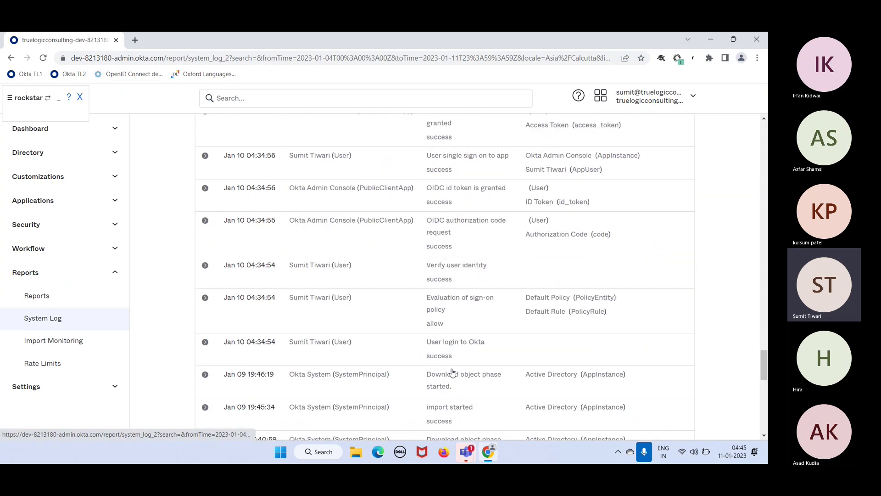
{"action": "scroll", "coordinate": [452, 372], "scroll_direction": "down", "scroll_amount": 20}
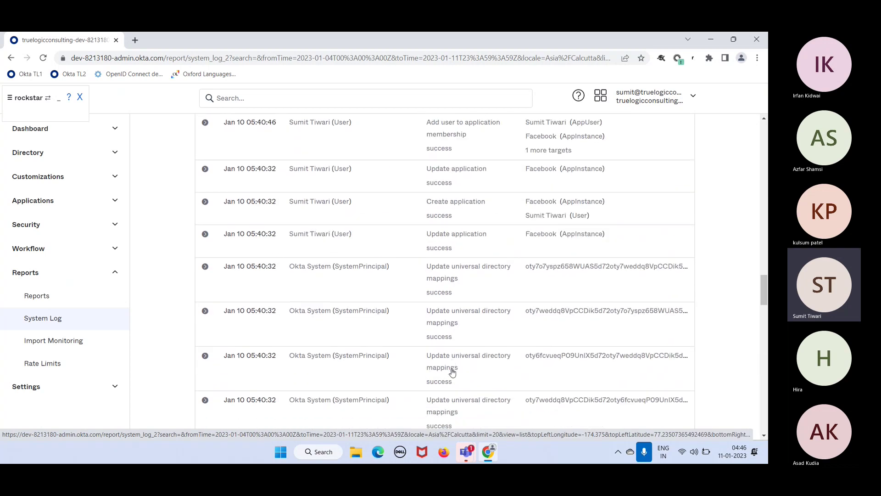
{"action": "scroll", "coordinate": [452, 372], "scroll_direction": "down", "scroll_amount": 3}
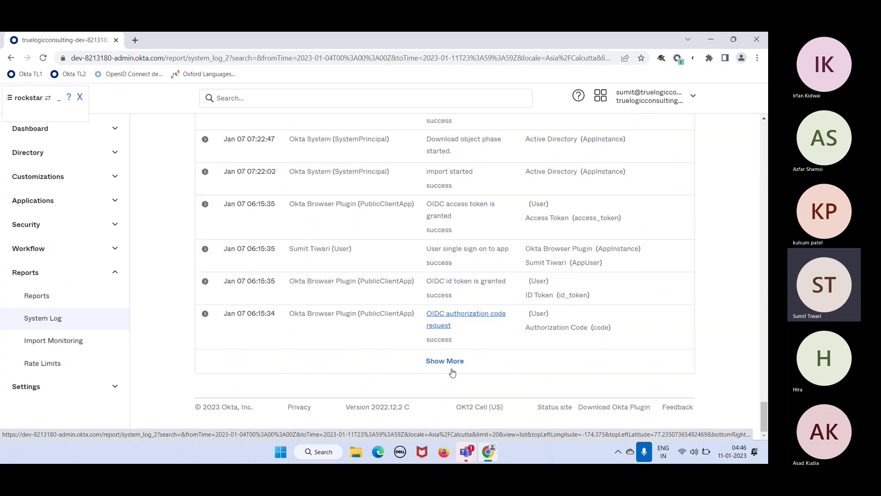
{"action": "left_click", "coordinate": [445, 361]}
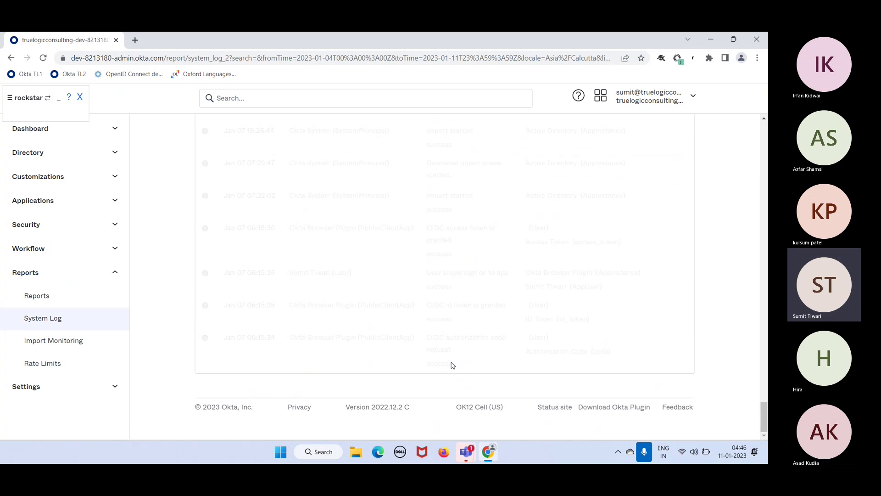
{"action": "left_click", "coordinate": [453, 363]}
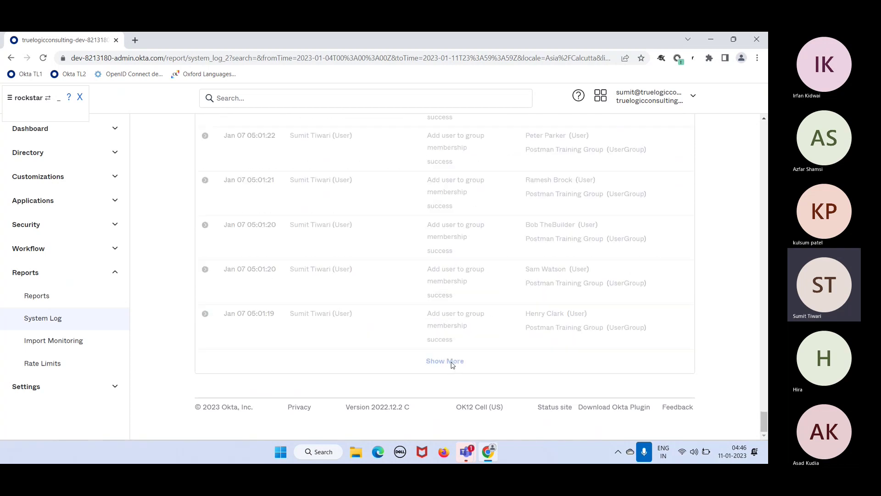
{"action": "left_click", "coordinate": [452, 363]}
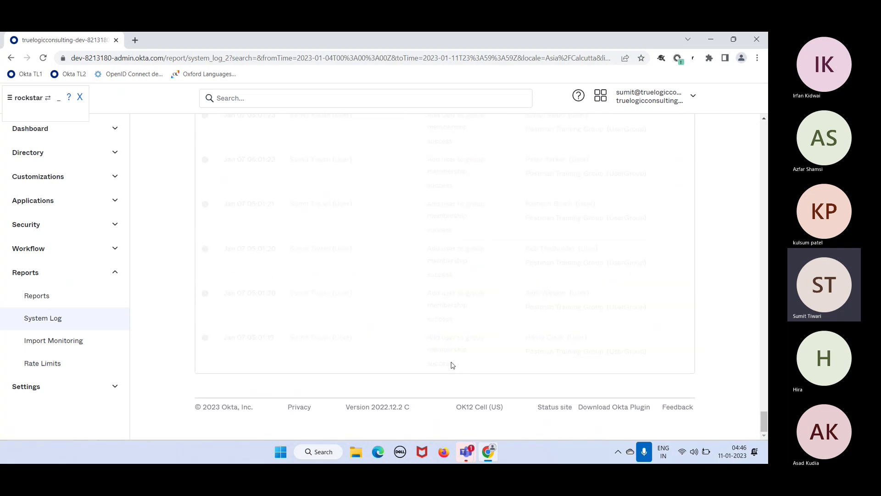
{"action": "left_click", "coordinate": [452, 364]}
Step: Return to the start of the event list and examine the latest entries' time, actor, event info and targets
{"action": "scroll", "coordinate": [465, 147], "scroll_direction": "up", "scroll_amount": 10}
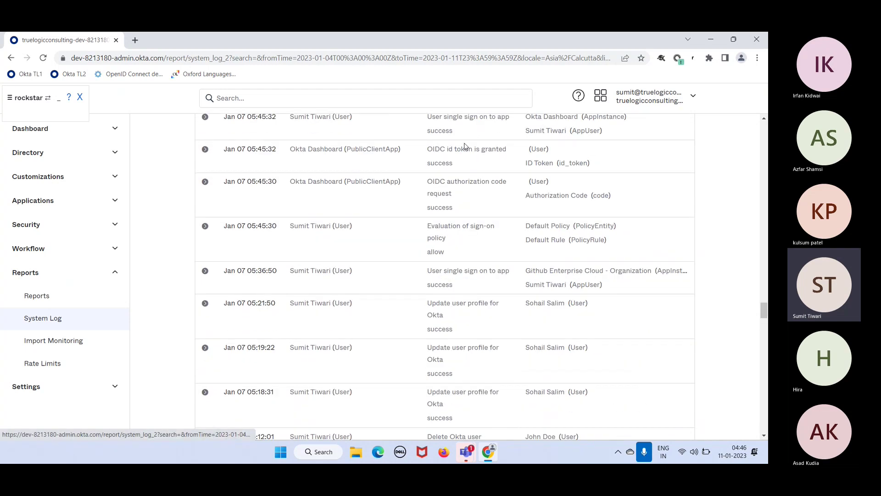
{"action": "scroll", "coordinate": [465, 147], "scroll_direction": "up", "scroll_amount": 15}
{"action": "scroll", "coordinate": [465, 147], "scroll_direction": "up", "scroll_amount": 15}
{"action": "scroll", "coordinate": [440, 292], "scroll_direction": "down", "scroll_amount": 1}
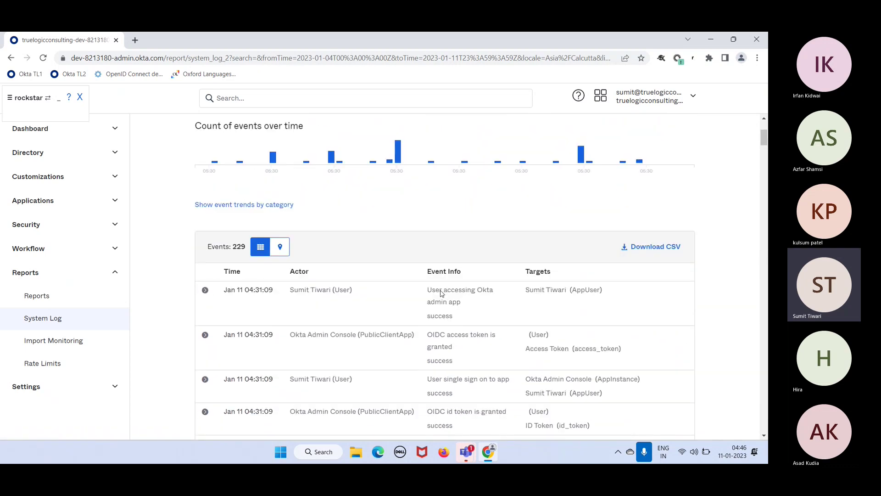
{"action": "scroll", "coordinate": [440, 292], "scroll_direction": "down", "scroll_amount": 1}
{"action": "scroll", "coordinate": [441, 294], "scroll_direction": "down", "scroll_amount": 1}
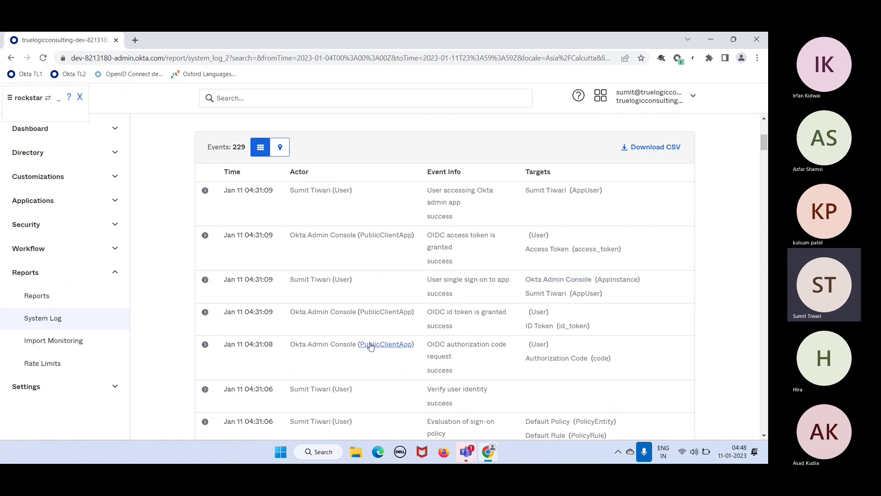
Step: Look through the Jan 11 and Jan 10 log entries covering logins, imports, network zones, MFA factors and application changes
{"action": "scroll", "coordinate": [371, 347], "scroll_direction": "down", "scroll_amount": 1}
{"action": "scroll", "coordinate": [371, 347], "scroll_direction": "down", "scroll_amount": 5}
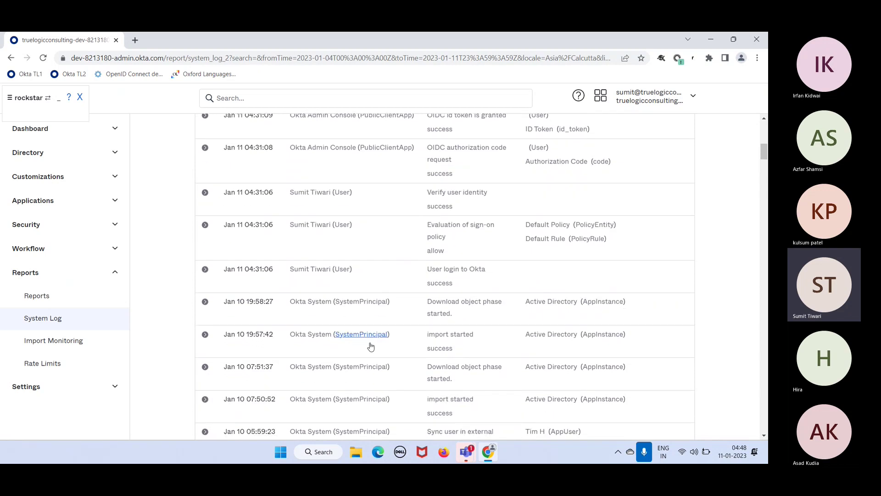
{"action": "scroll", "coordinate": [371, 347], "scroll_direction": "down", "scroll_amount": 8}
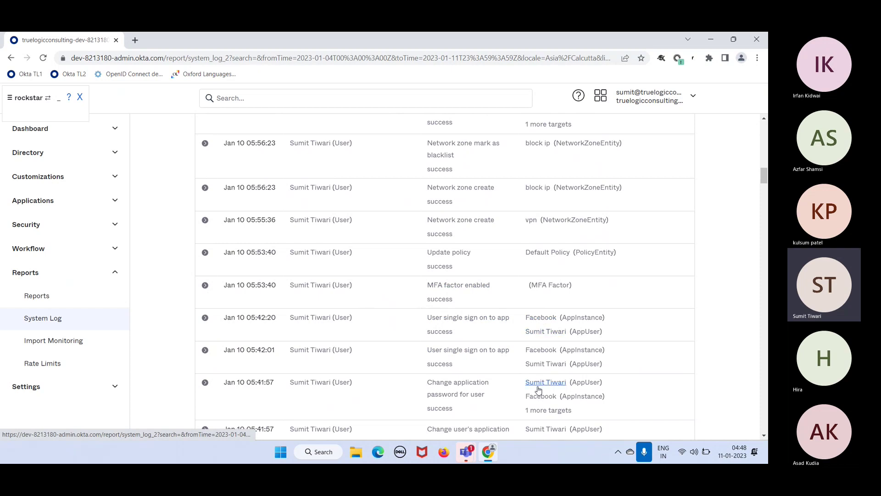
{"action": "scroll", "coordinate": [473, 358], "scroll_direction": "down", "scroll_amount": 2}
{"action": "scroll", "coordinate": [463, 368], "scroll_direction": "down", "scroll_amount": 1}
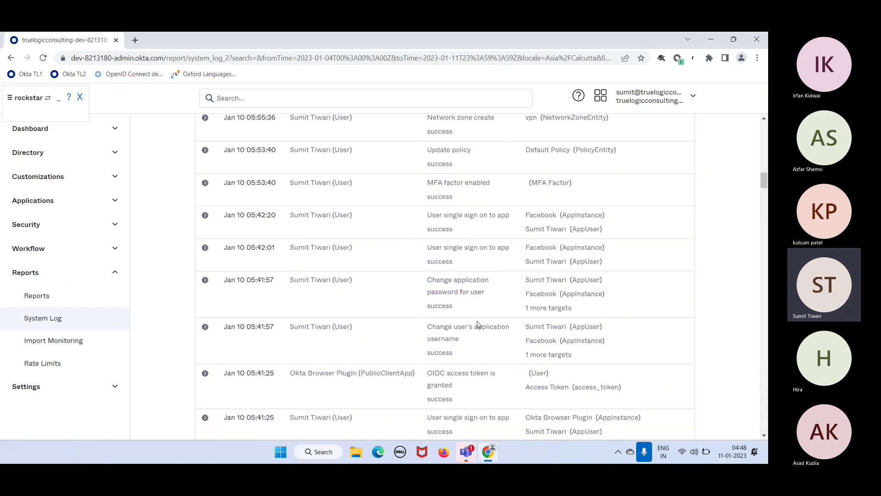
{"action": "scroll", "coordinate": [477, 324], "scroll_direction": "up", "scroll_amount": 3}
{"action": "scroll", "coordinate": [477, 324], "scroll_direction": "down", "scroll_amount": 4}
{"action": "scroll", "coordinate": [478, 324], "scroll_direction": "down", "scroll_amount": 7}
{"action": "scroll", "coordinate": [477, 324], "scroll_direction": "down", "scroll_amount": 12}
{"action": "scroll", "coordinate": [477, 324], "scroll_direction": "up", "scroll_amount": 1}
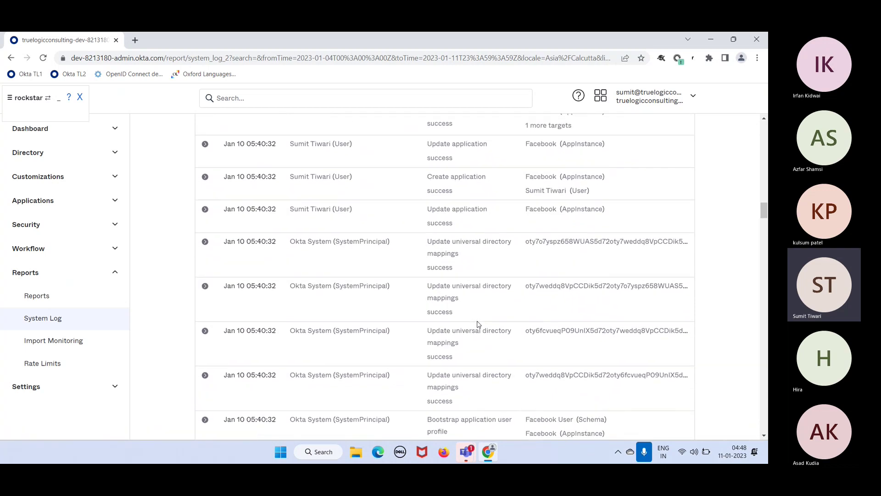
Step: Return to the start of the system log and inspect individual bars in the chart of event counts over time
{"action": "scroll", "coordinate": [477, 324], "scroll_direction": "up", "scroll_amount": 9}
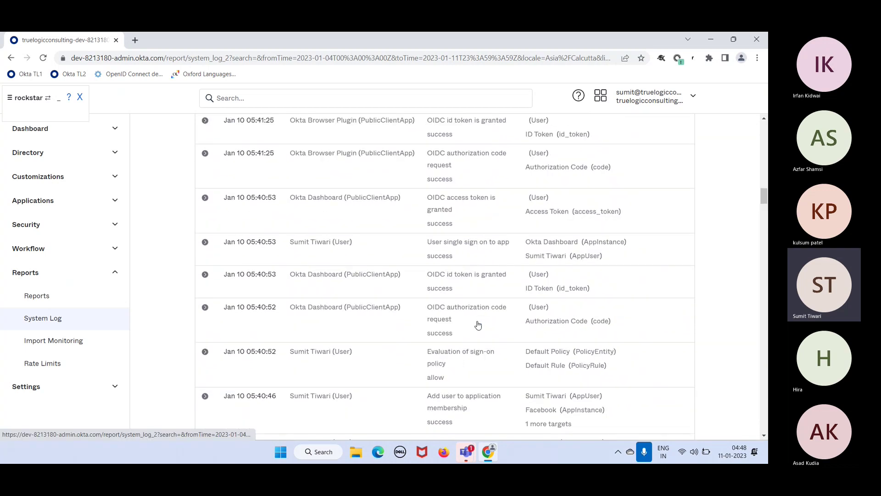
{"action": "scroll", "coordinate": [478, 324], "scroll_direction": "up", "scroll_amount": 20}
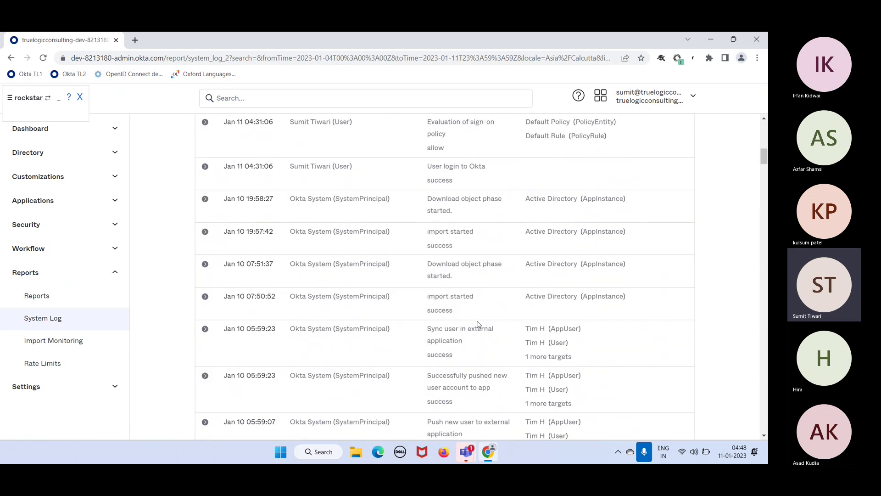
{"action": "scroll", "coordinate": [477, 324], "scroll_direction": "up", "scroll_amount": 5}
{"action": "scroll", "coordinate": [477, 324], "scroll_direction": "down", "scroll_amount": 5}
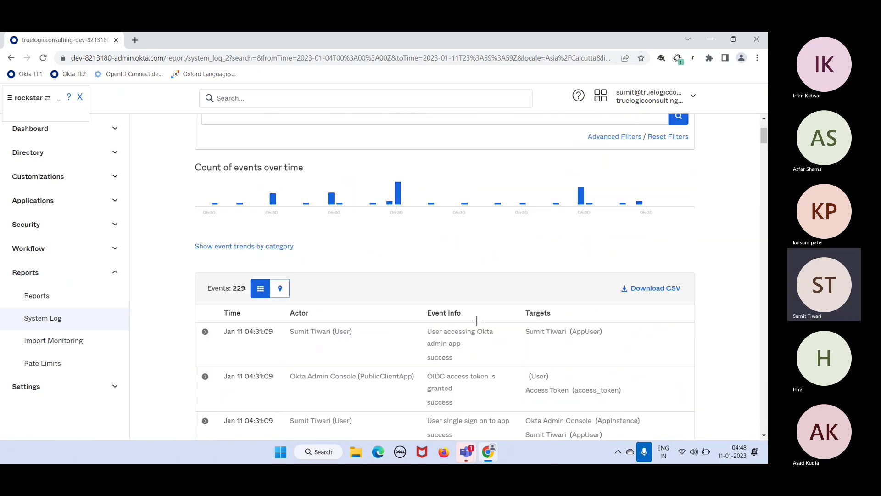
{"action": "scroll", "coordinate": [477, 324], "scroll_direction": "down", "scroll_amount": 3}
{"action": "scroll", "coordinate": [477, 325], "scroll_direction": "up", "scroll_amount": 9}
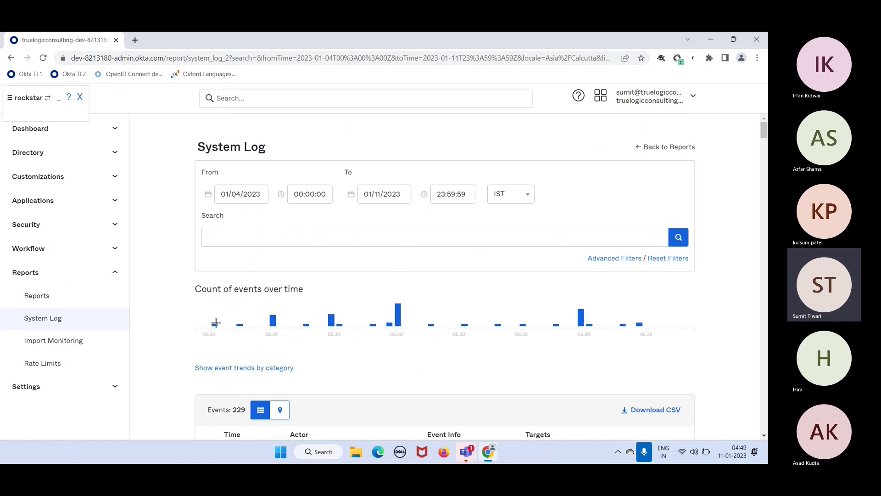
{"action": "mouse_move", "coordinate": [216, 328]}
{"action": "mouse_move", "coordinate": [272, 323]}
{"action": "mouse_move", "coordinate": [400, 319]}
Step: Check the calendar of the From date filter and close it without changing the date
{"action": "left_click", "coordinate": [237, 189]}
{"action": "left_click", "coordinate": [240, 194]}
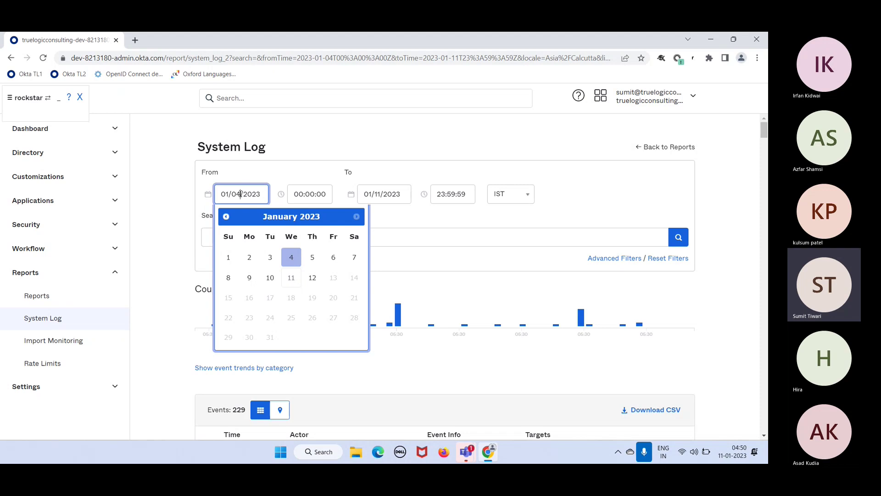
{"action": "left_click", "coordinate": [345, 153]}
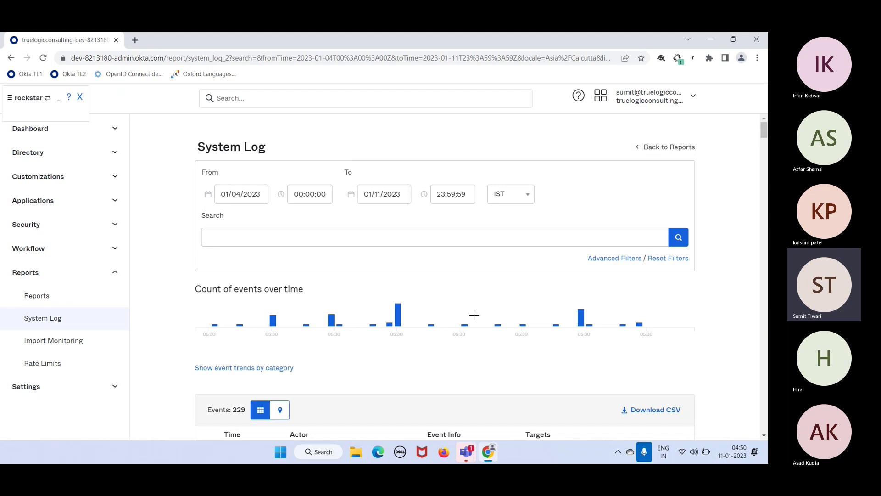
Step: Begin a system log search query with eventType eq "user.authentication.sign, without running it
{"action": "scroll", "coordinate": [504, 375], "scroll_direction": "down", "scroll_amount": 1}
{"action": "scroll", "coordinate": [505, 375], "scroll_direction": "down", "scroll_amount": 1}
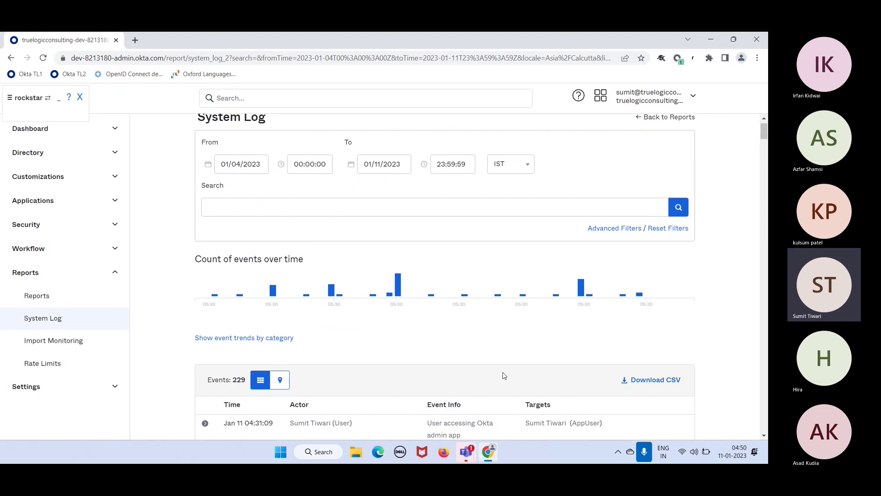
{"action": "scroll", "coordinate": [504, 375], "scroll_direction": "up", "scroll_amount": 1}
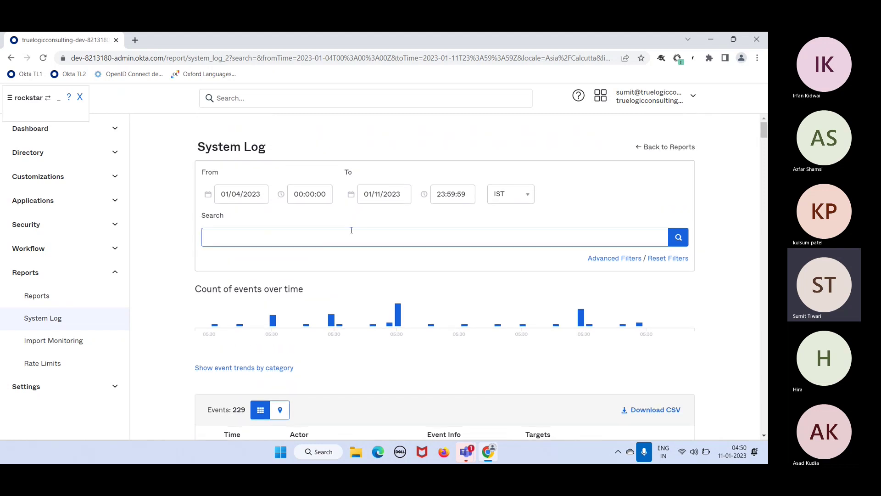
{"action": "scroll", "coordinate": [379, 362], "scroll_direction": "down", "scroll_amount": 8}
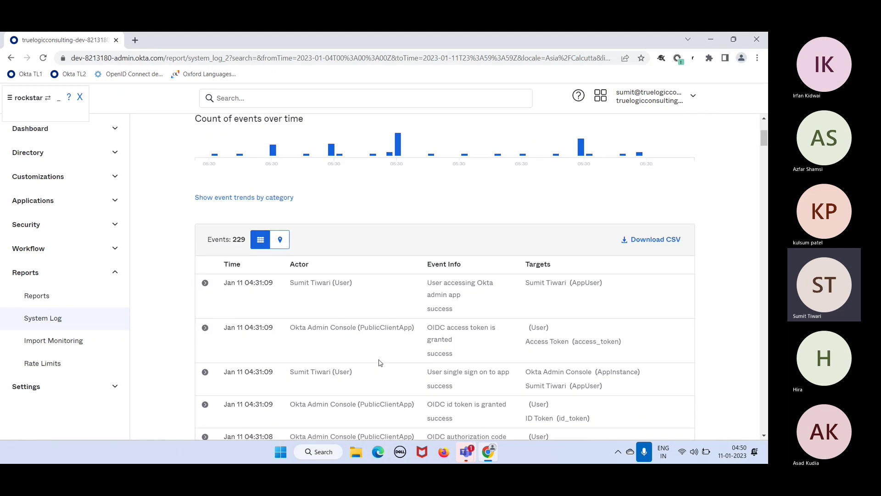
{"action": "scroll", "coordinate": [379, 363], "scroll_direction": "up", "scroll_amount": 10}
{"action": "left_click", "coordinate": [284, 237]}
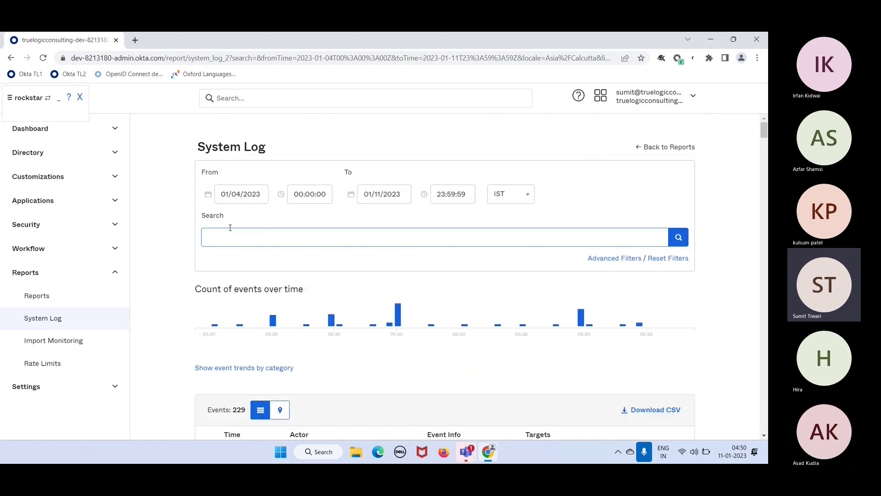
{"action": "left_click", "coordinate": [551, 237]}
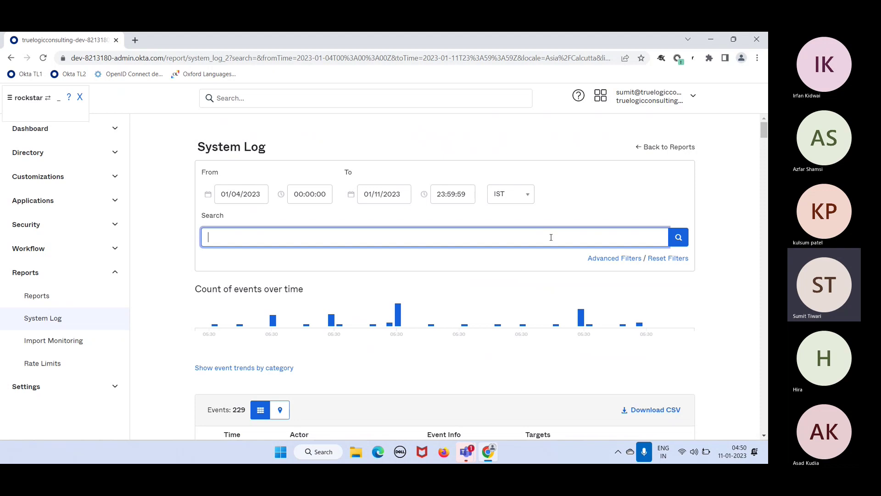
{"action": "type", "text": "eventType eq \"user."}
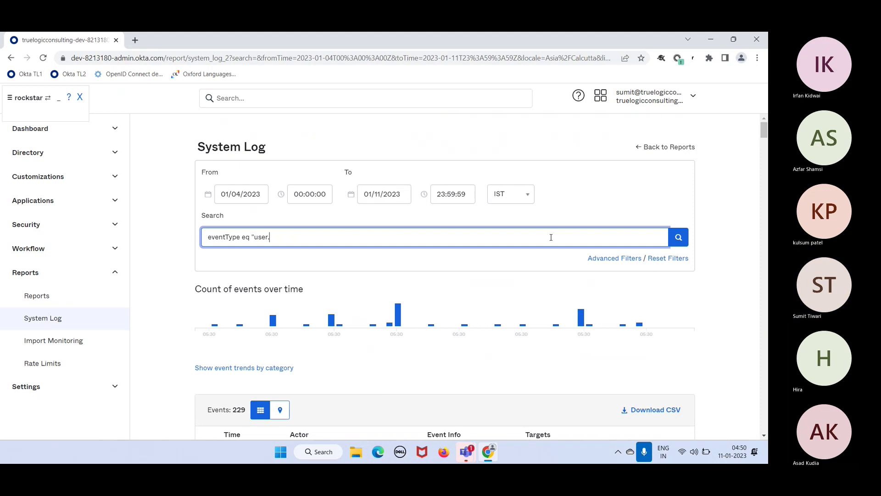
{"action": "type", "text": "a"}
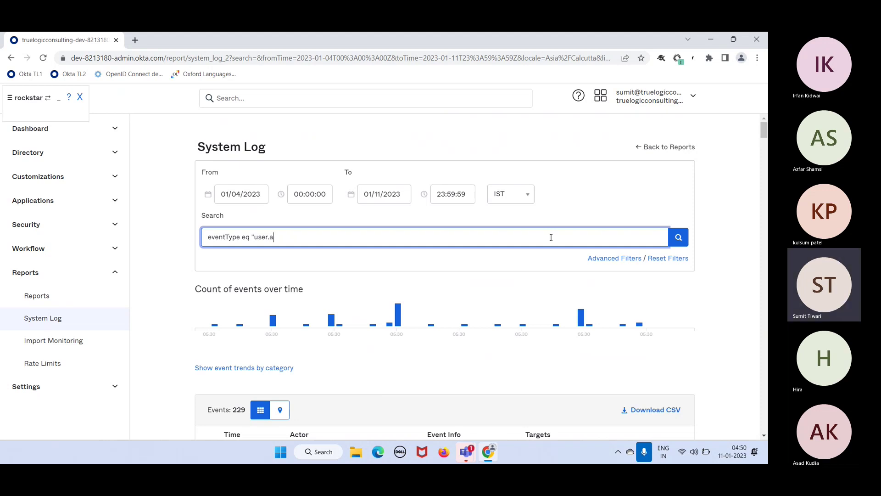
{"action": "type", "text": "uthenticati"}
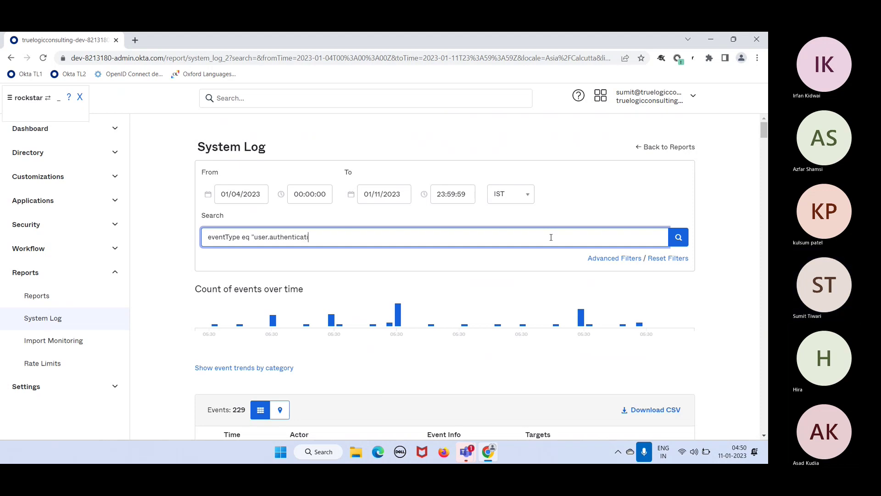
{"action": "type", "text": "on.sign"}
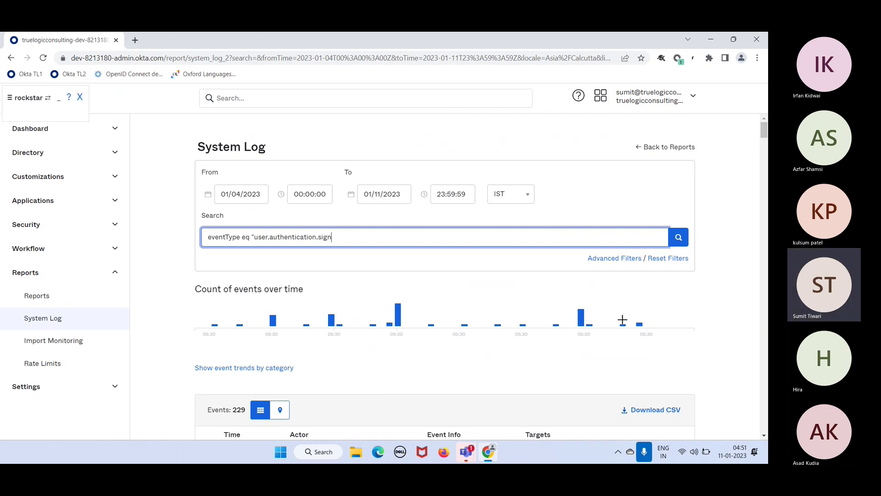
Step: Expand all details of the Jan 11 04:31:09 single sign-on event for Okta Admin Console to check its event type
{"action": "scroll", "coordinate": [479, 321], "scroll_direction": "down", "scroll_amount": 5}
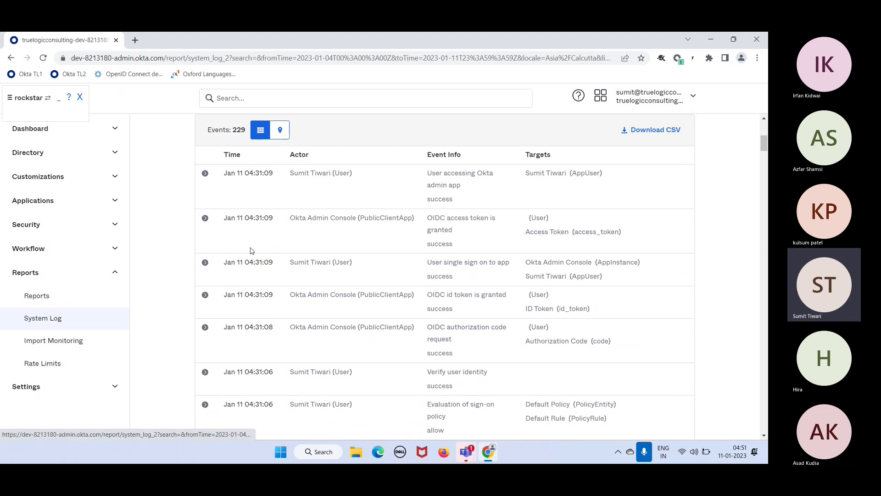
{"action": "left_click", "coordinate": [206, 263]}
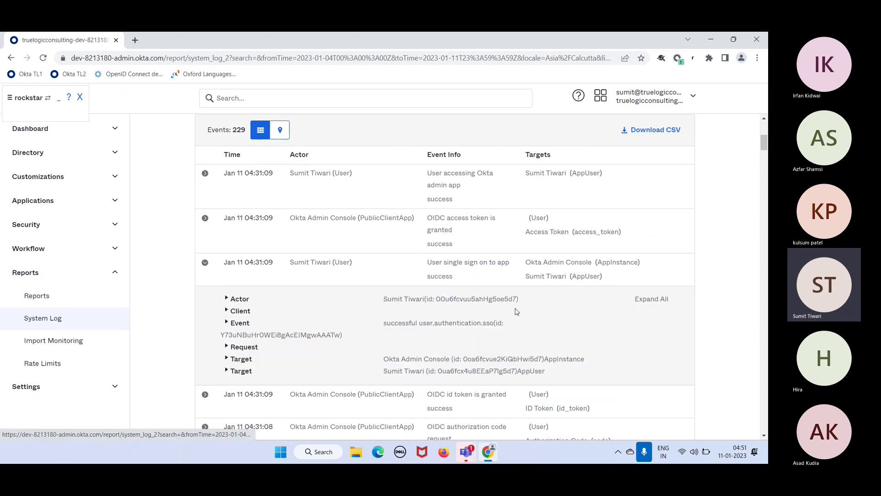
{"action": "left_click", "coordinate": [651, 298]}
{"action": "scroll", "coordinate": [555, 362], "scroll_direction": "down", "scroll_amount": 8}
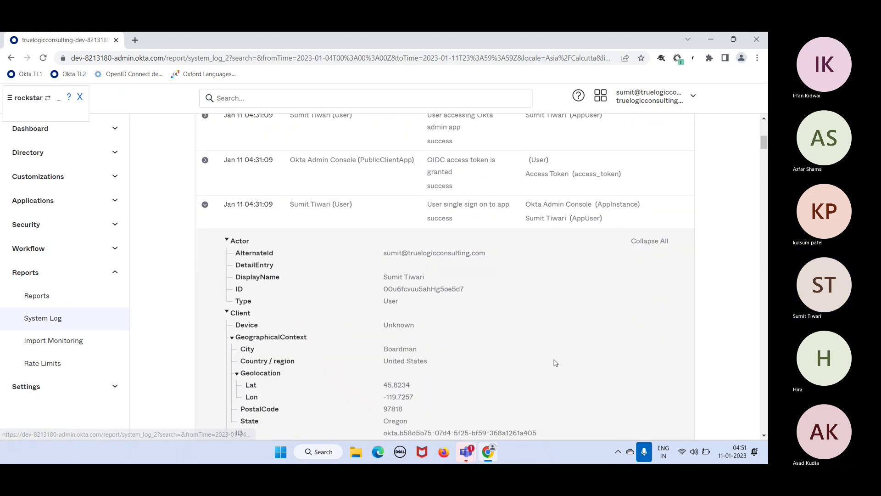
{"action": "scroll", "coordinate": [555, 363], "scroll_direction": "up", "scroll_amount": 15}
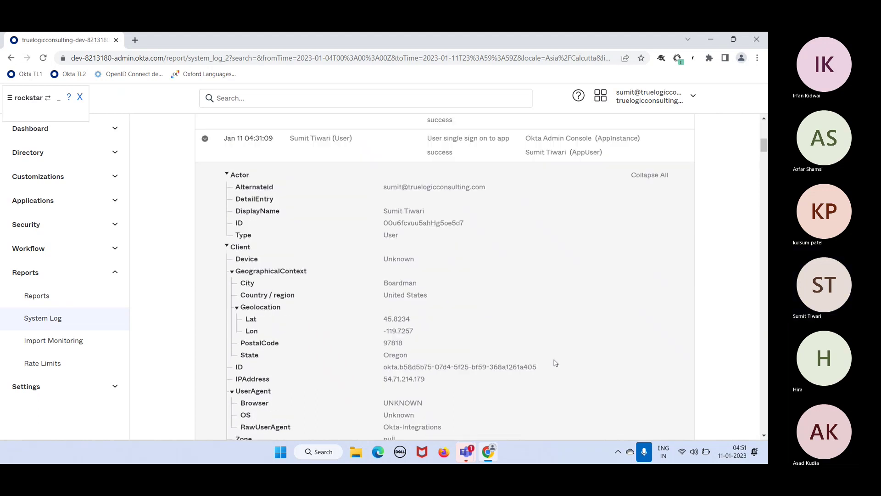
Step: Correct the search query to eventType eq "user.authentication.sso" and run the search
{"action": "double_click", "coordinate": [329, 236]}
{"action": "key", "text": "BackSpace"}
{"action": "type", "text": "sso\""}
{"action": "left_click", "coordinate": [678, 242]}
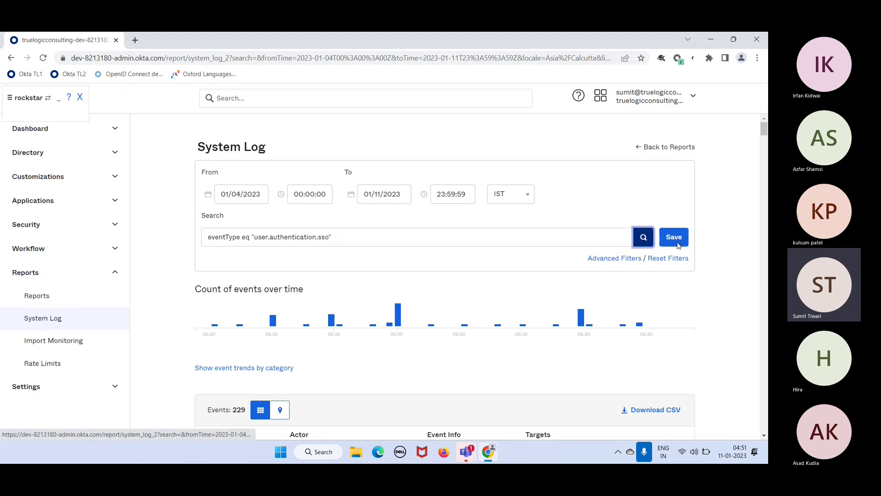
Step: Review the filtered single sign-on events with their times, actors and target applications
{"action": "scroll", "coordinate": [554, 364], "scroll_direction": "down", "scroll_amount": 3}
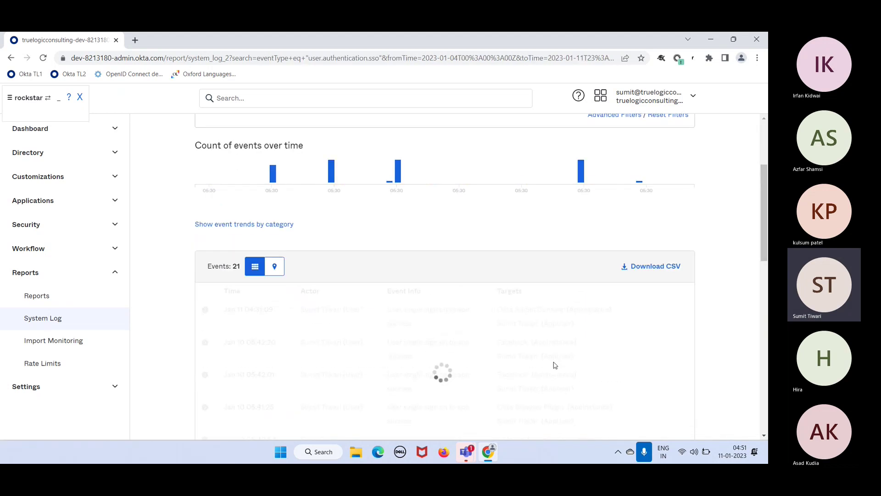
{"action": "scroll", "coordinate": [553, 364], "scroll_direction": "down", "scroll_amount": 6}
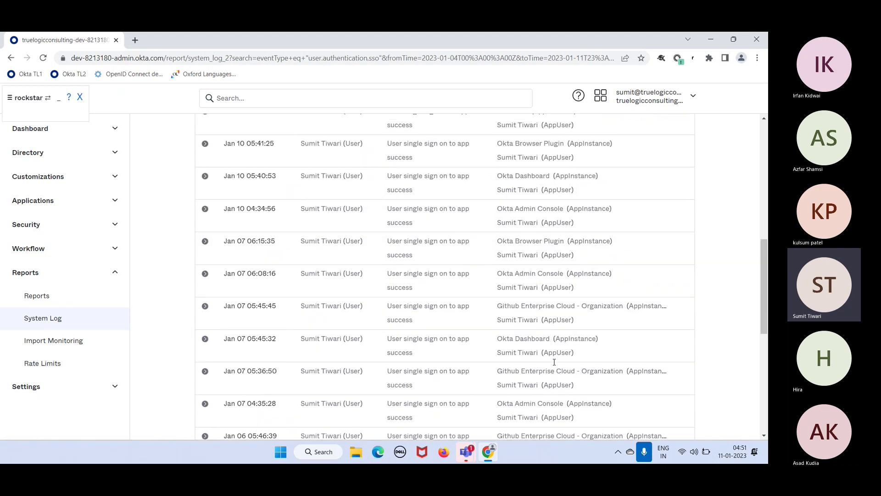
{"action": "scroll", "coordinate": [456, 280], "scroll_direction": "down", "scroll_amount": 7}
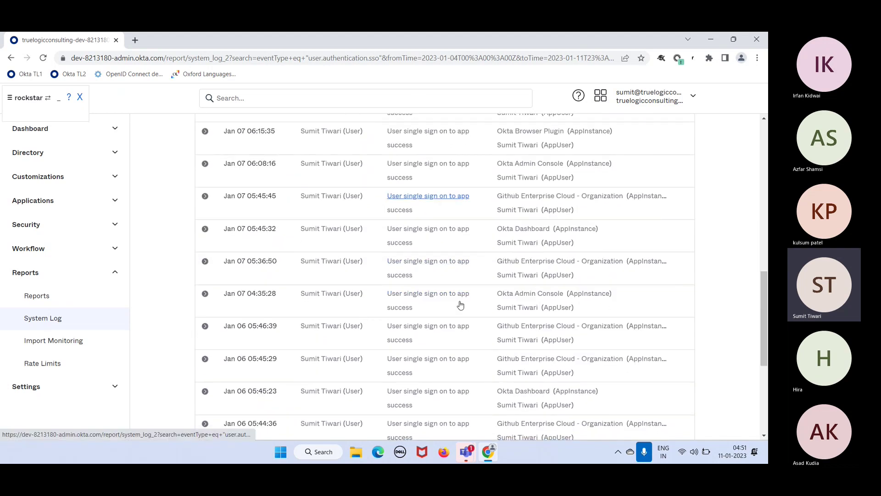
{"action": "scroll", "coordinate": [460, 304], "scroll_direction": "up", "scroll_amount": 15}
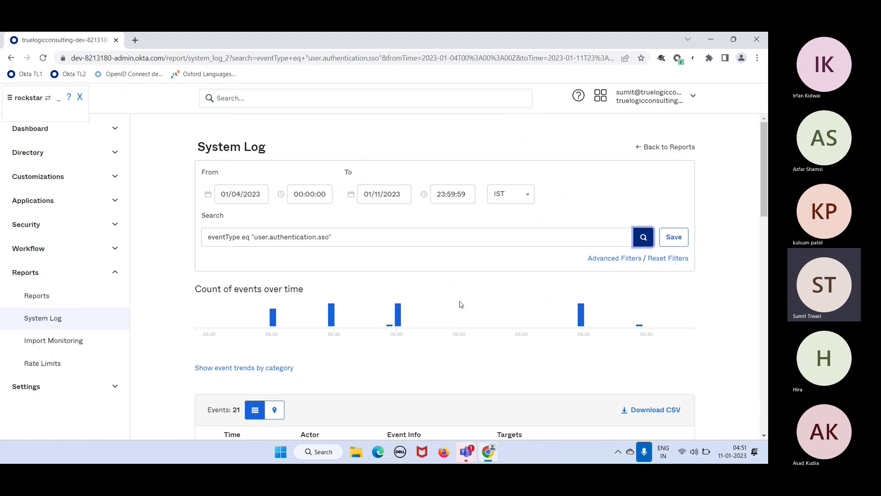
Step: Open the SAML Capable Apps report from the reports overview and check how many apps should be converted to SAML
{"action": "left_click", "coordinate": [63, 294]}
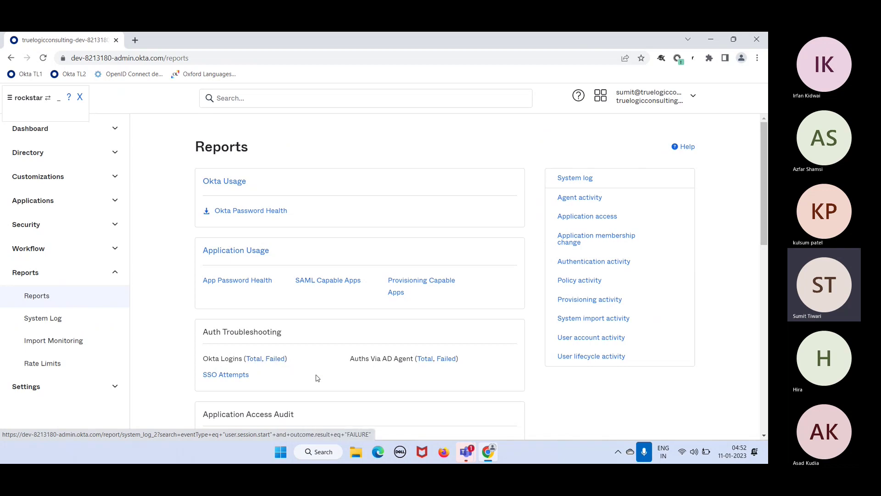
{"action": "left_click", "coordinate": [328, 281]}
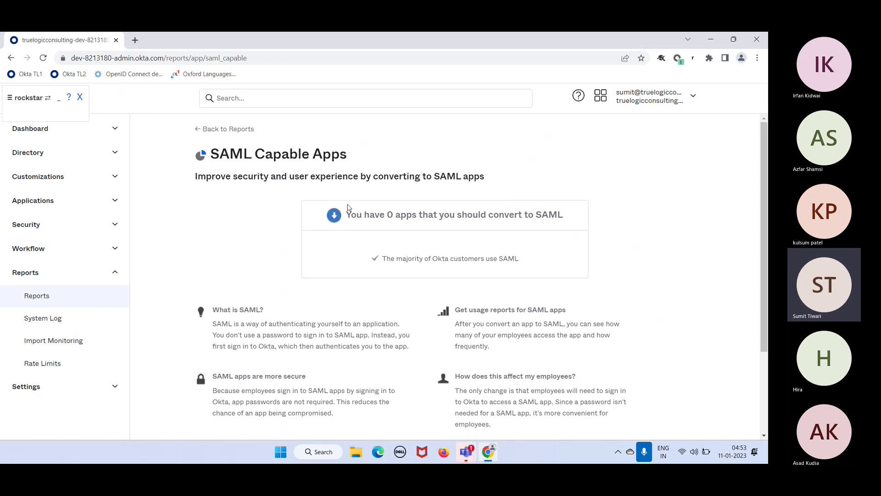
{"action": "left_click_drag", "start_coordinate": [359, 214], "coordinate": [445, 217]}
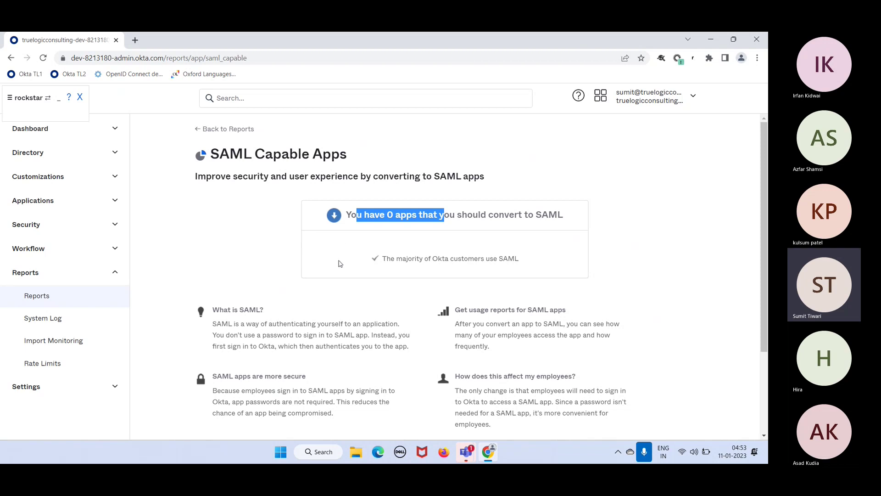
{"action": "left_click", "coordinate": [465, 210]}
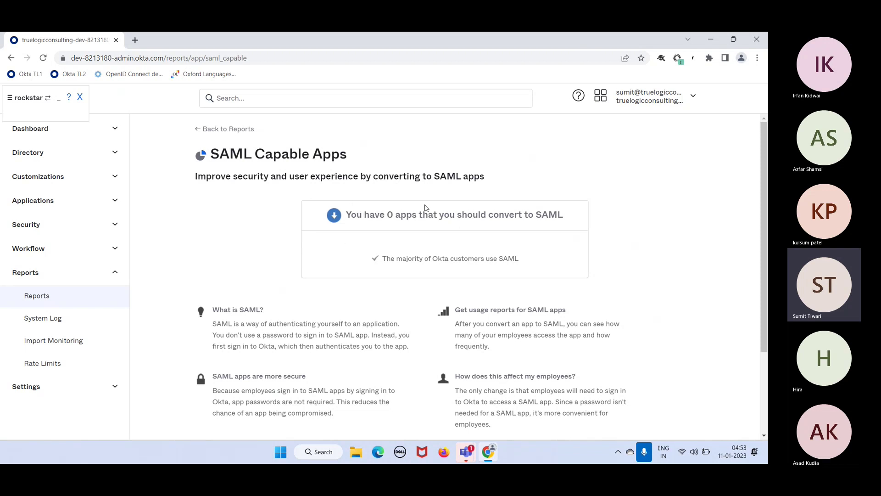
{"action": "left_click_drag", "start_coordinate": [384, 215], "coordinate": [445, 214]}
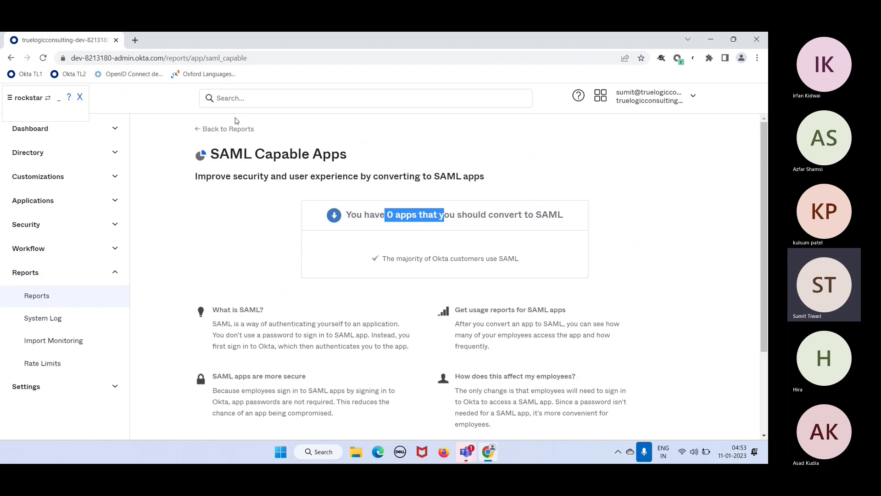
Step: Go back to the reports overview and open the Provisioning Capable Apps report
{"action": "left_click", "coordinate": [224, 130]}
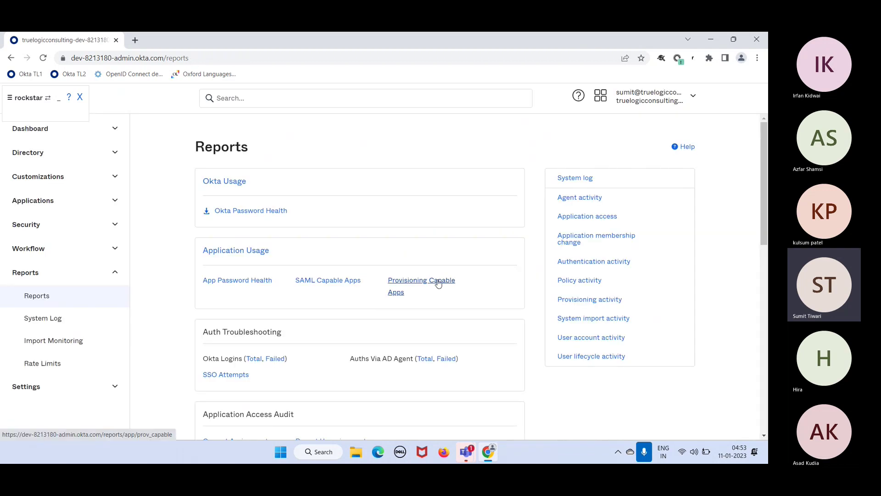
{"action": "left_click", "coordinate": [439, 284]}
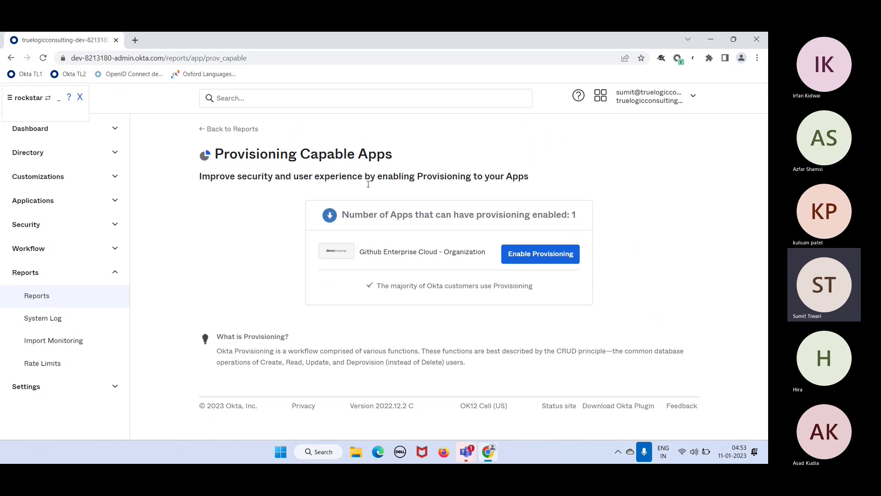
Step: Return from the Provisioning Capable Apps report to the reports overview, then open and look over the Recent Unassignments report
{"action": "left_click_drag", "start_coordinate": [429, 252], "coordinate": [399, 252]}
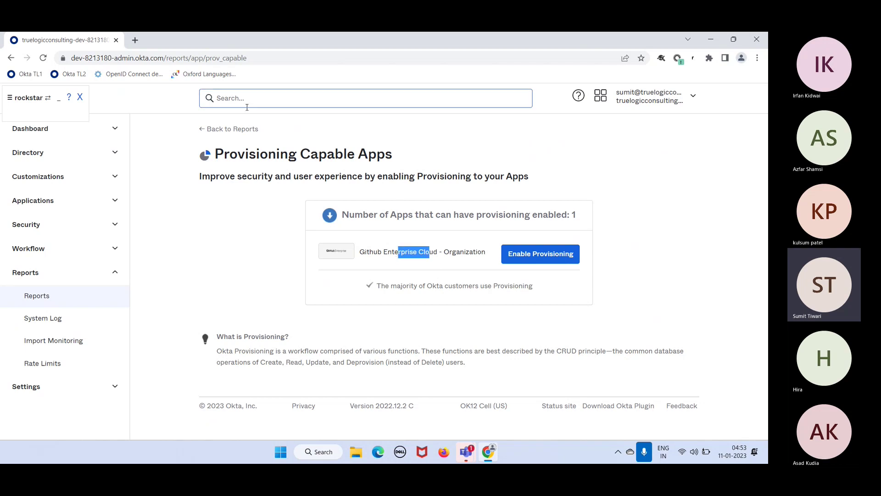
{"action": "left_click", "coordinate": [236, 132]}
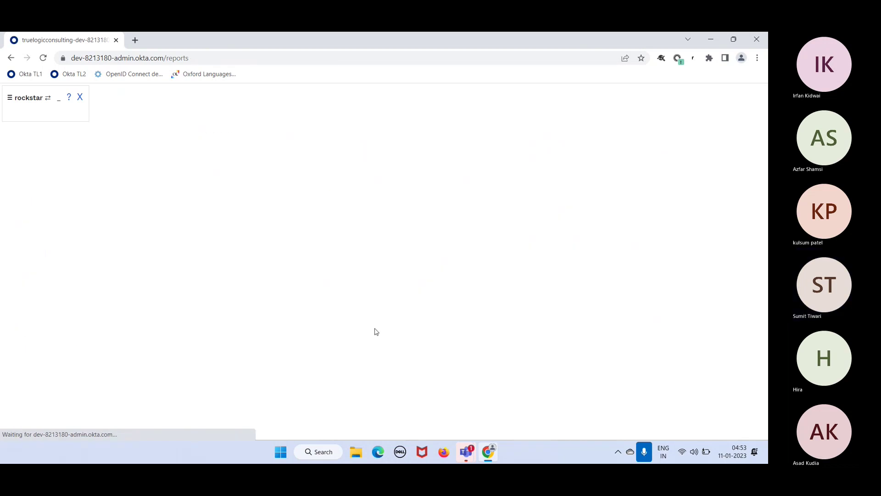
{"action": "scroll", "coordinate": [398, 336], "scroll_direction": "down", "scroll_amount": 3}
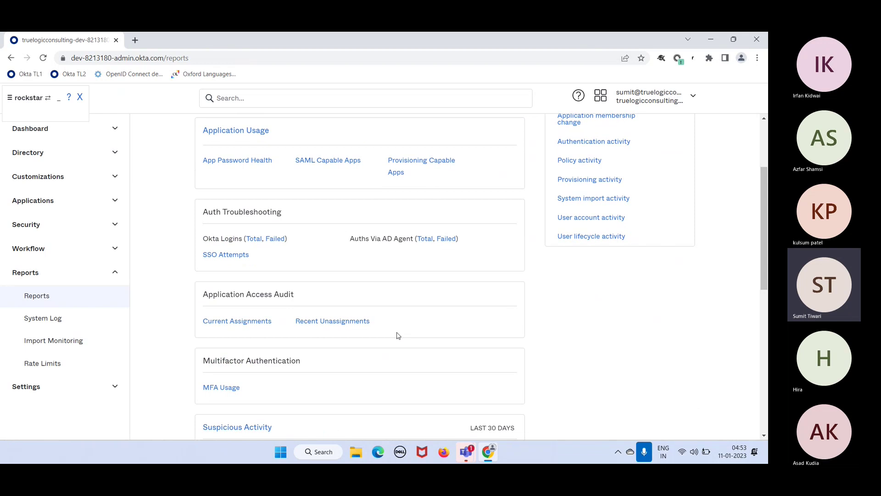
{"action": "scroll", "coordinate": [397, 336], "scroll_direction": "down", "scroll_amount": 1}
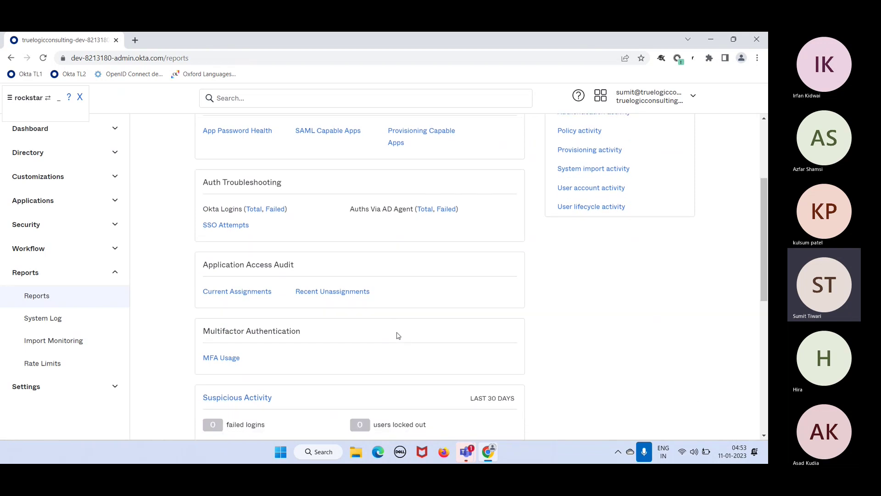
{"action": "left_click", "coordinate": [311, 293]}
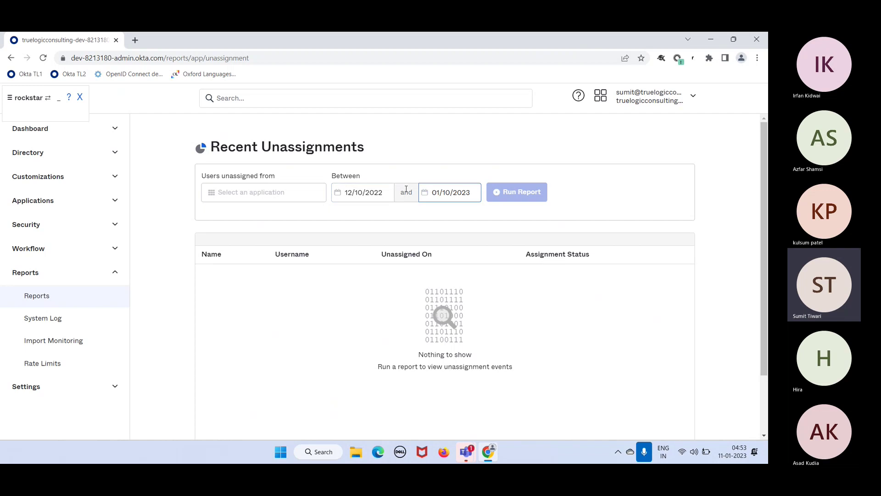
{"action": "scroll", "coordinate": [358, 358], "scroll_direction": "down", "scroll_amount": 2}
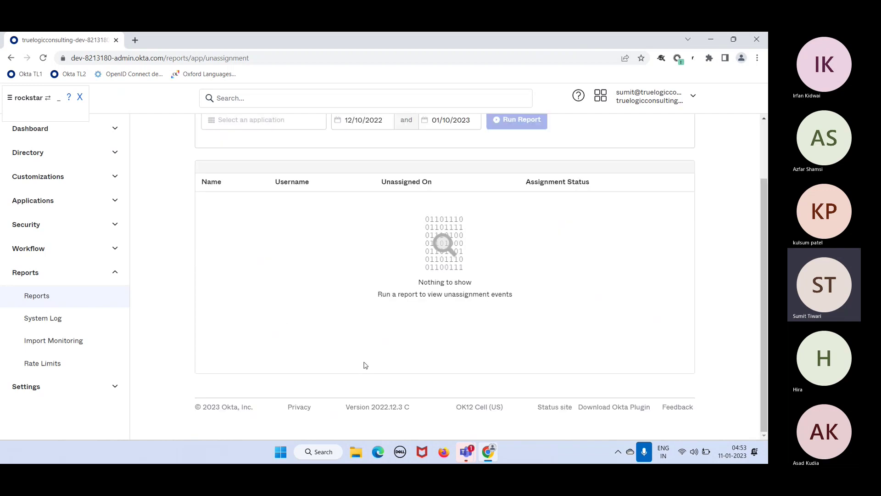
{"action": "scroll", "coordinate": [365, 365], "scroll_direction": "up", "scroll_amount": 2}
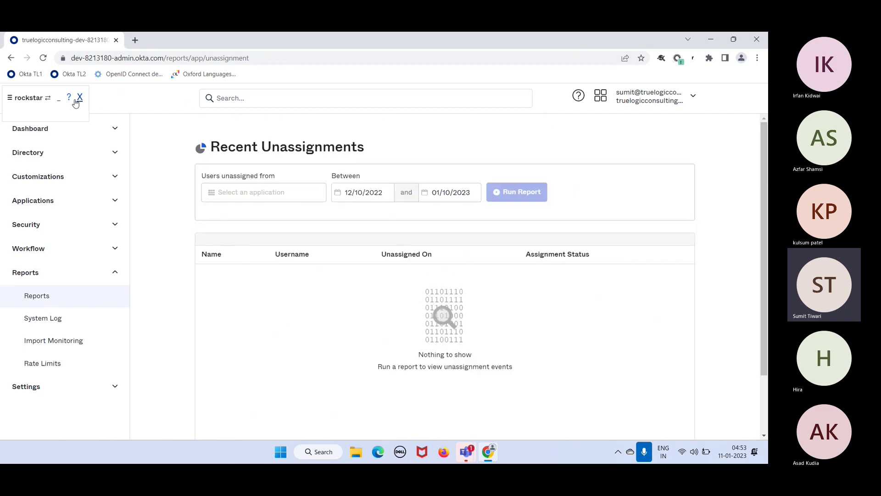
Step: Go back to the reports overview and open the MFA Usage report to check its user filter
{"action": "left_click", "coordinate": [12, 58]}
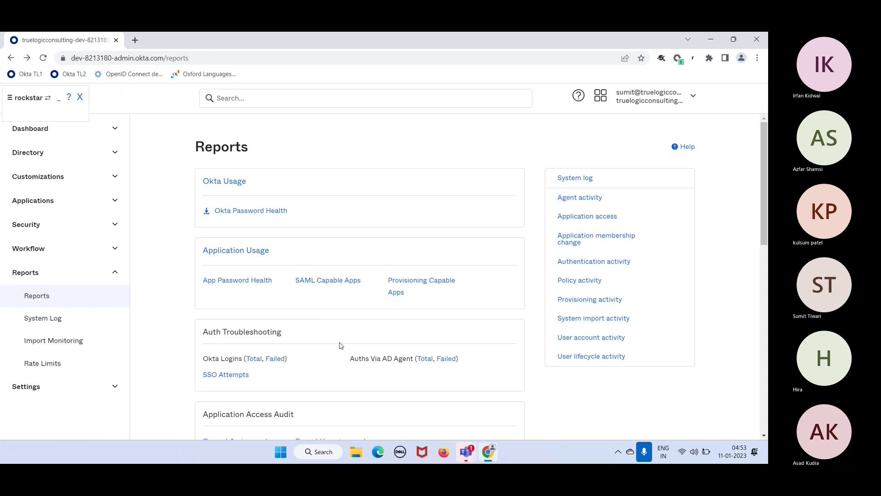
{"action": "scroll", "coordinate": [300, 361], "scroll_direction": "down", "scroll_amount": 3}
{"action": "scroll", "coordinate": [302, 362], "scroll_direction": "down", "scroll_amount": 2}
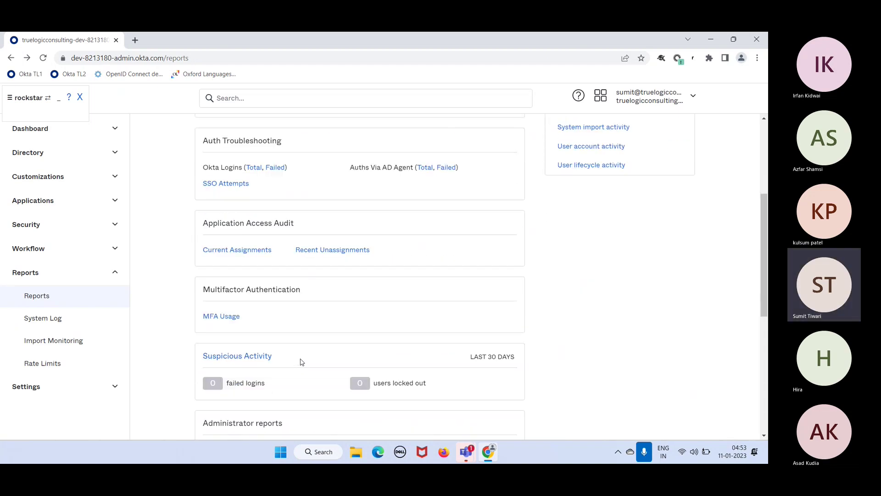
{"action": "left_click", "coordinate": [228, 250]}
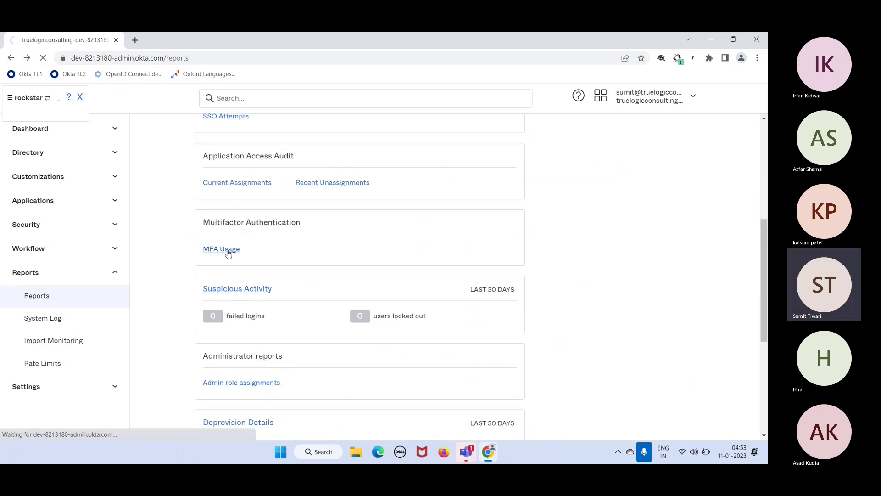
{"action": "left_click", "coordinate": [252, 196]}
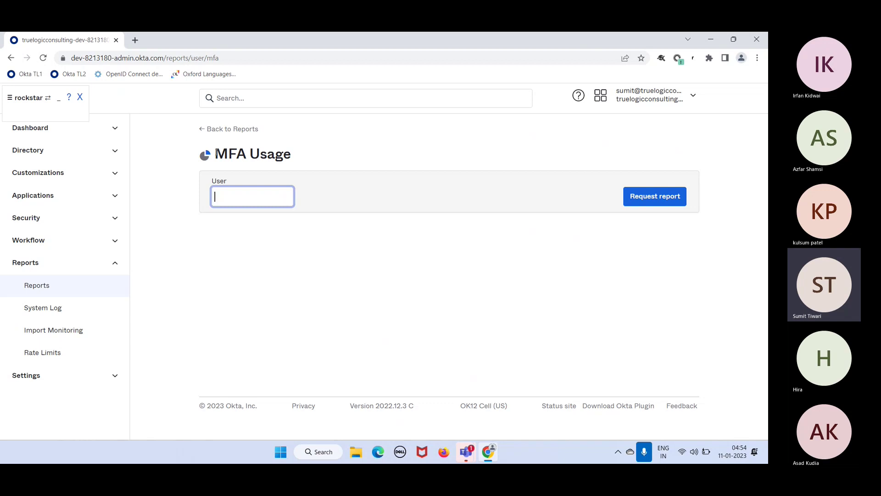
Step: Return to the reports overview and open the Suspicious Activity report
{"action": "left_click", "coordinate": [216, 130]}
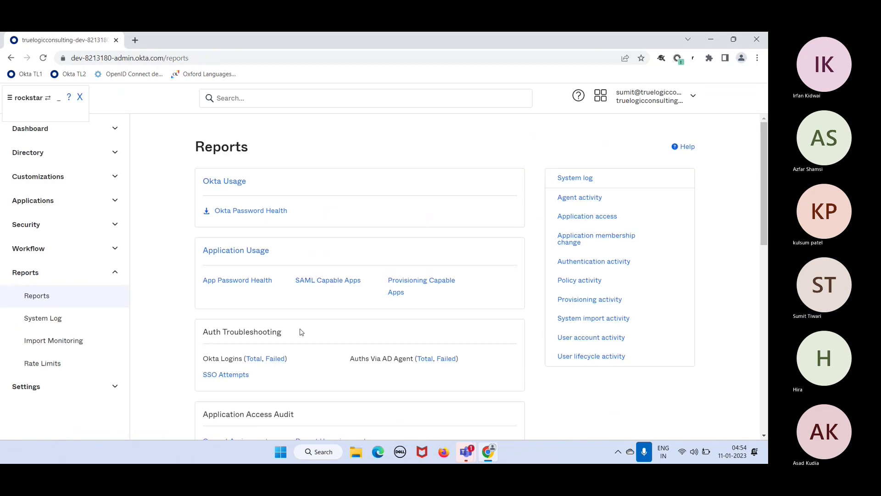
{"action": "scroll", "coordinate": [316, 368], "scroll_direction": "down", "scroll_amount": 3}
{"action": "scroll", "coordinate": [315, 368], "scroll_direction": "down", "scroll_amount": 3}
{"action": "left_click", "coordinate": [255, 293]}
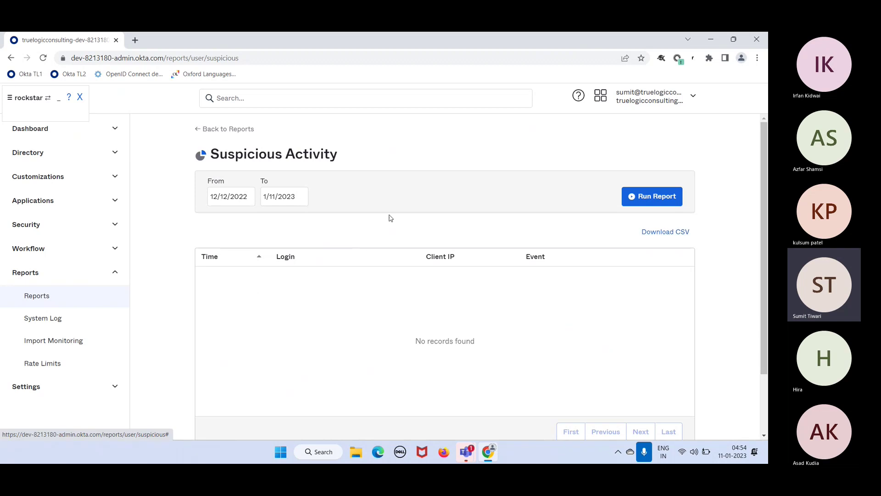
Step: Go back to the reports overview and examine the Deprovision Details summary of deprovisioned app assignments
{"action": "left_click", "coordinate": [237, 133]}
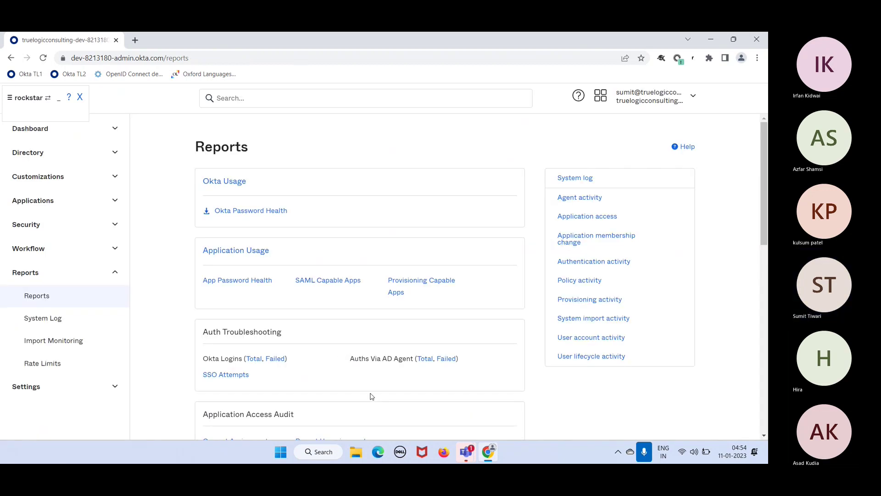
{"action": "scroll", "coordinate": [370, 395], "scroll_direction": "down", "scroll_amount": 8}
{"action": "scroll", "coordinate": [372, 397], "scroll_direction": "down", "scroll_amount": 2}
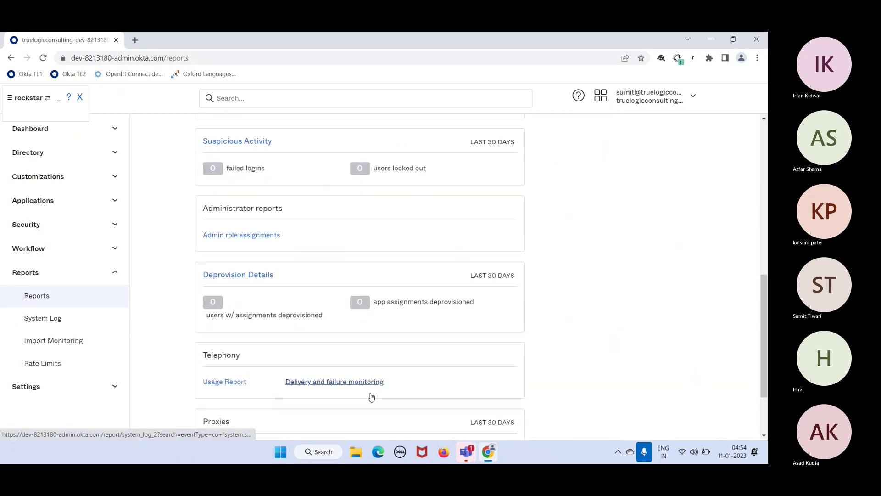
{"action": "scroll", "coordinate": [371, 397], "scroll_direction": "up", "scroll_amount": 2}
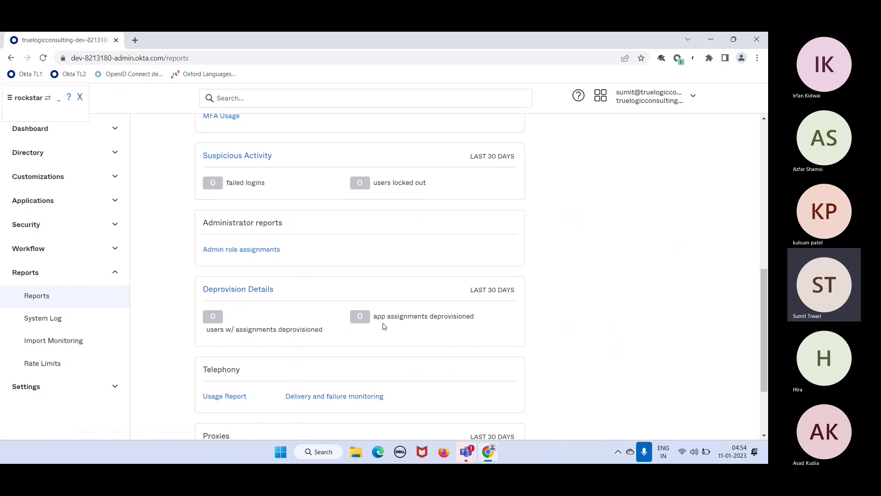
{"action": "left_click_drag", "start_coordinate": [383, 320], "coordinate": [462, 317]}
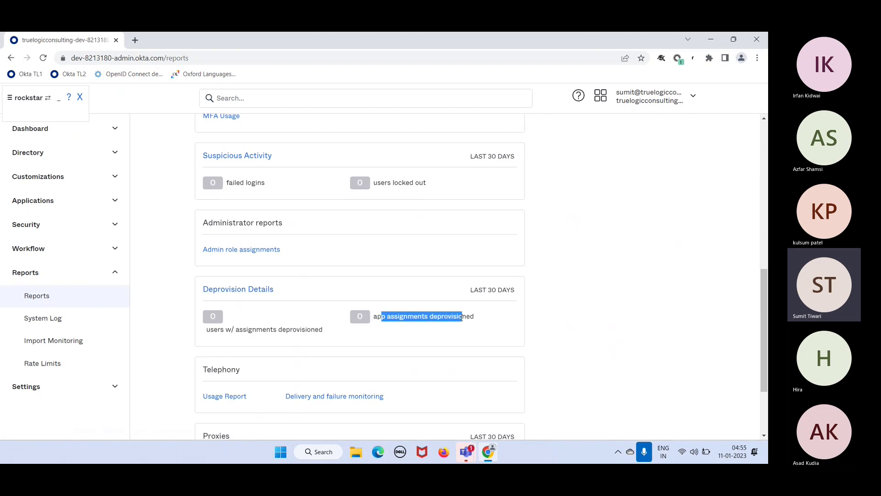
{"action": "scroll", "coordinate": [289, 322], "scroll_direction": "up", "scroll_amount": 2}
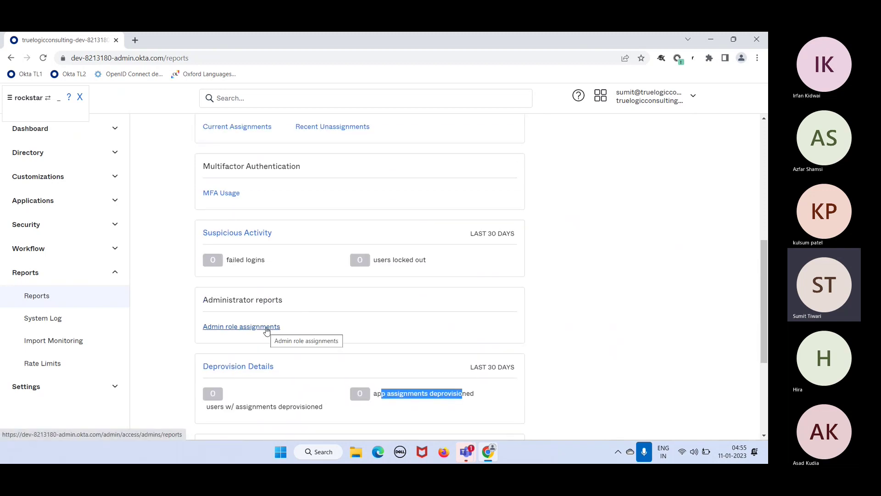
Step: Open the Admin role assignments report and review its admin, role and resource set parameters
{"action": "left_click", "coordinate": [266, 327]}
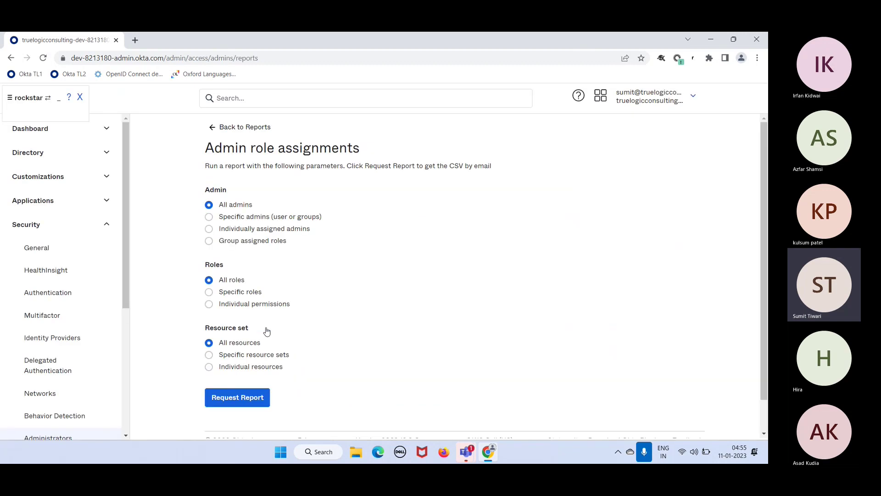
{"action": "scroll", "coordinate": [317, 381], "scroll_direction": "down", "scroll_amount": 1}
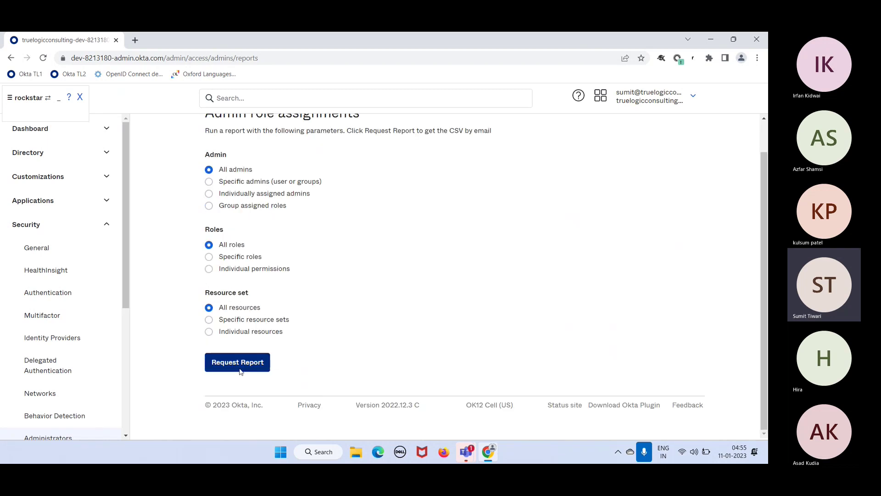
{"action": "scroll", "coordinate": [299, 234], "scroll_direction": "up", "scroll_amount": 1}
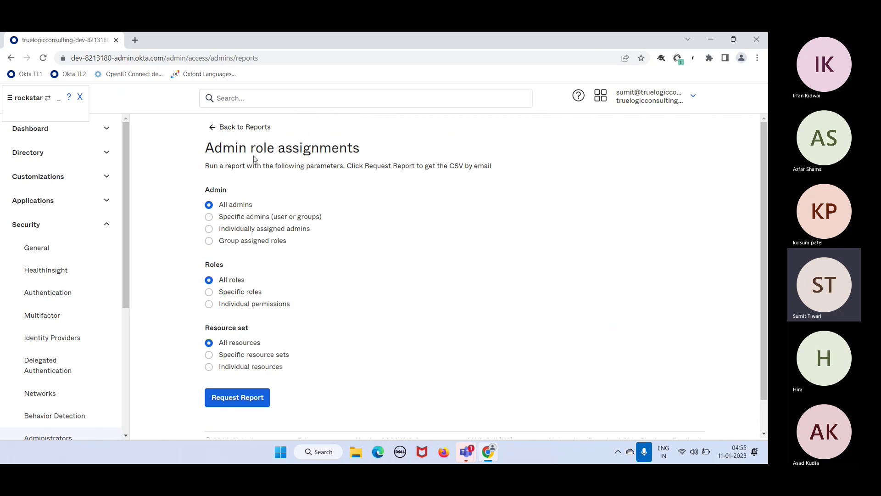
Step: Return to the reports overview and open the Application access report to review its single sign-on events
{"action": "left_click", "coordinate": [231, 129]}
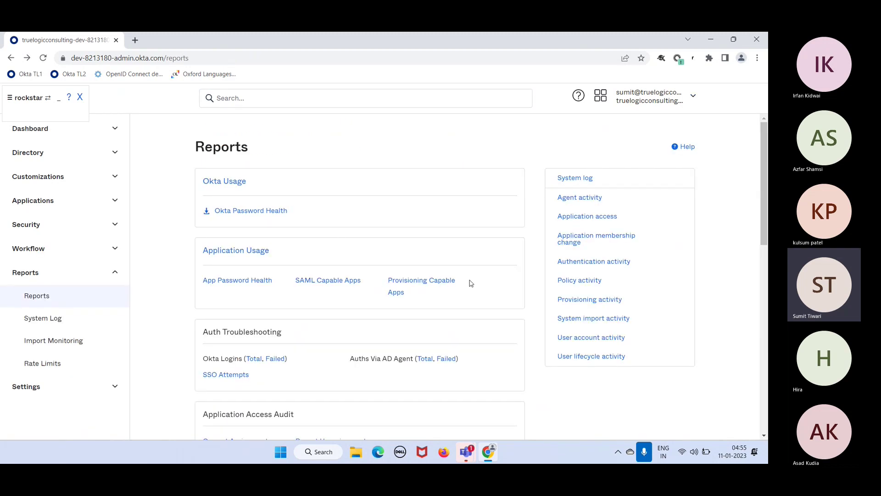
{"action": "left_click", "coordinate": [609, 222]}
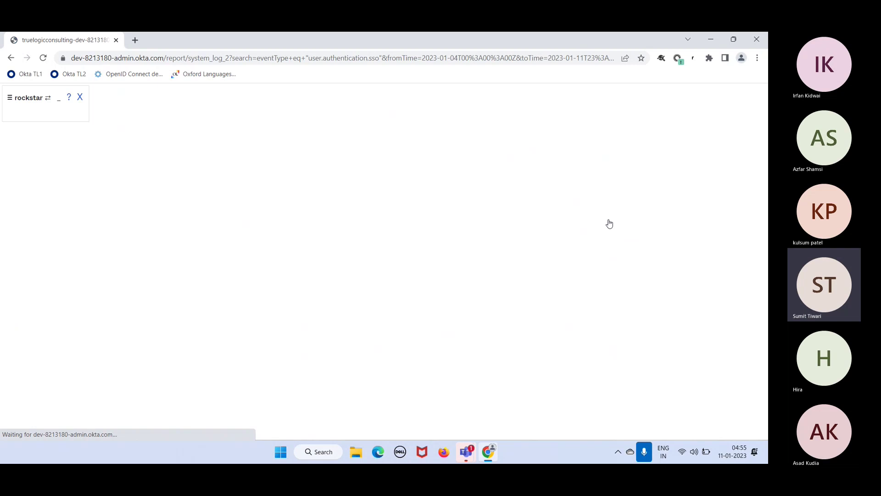
{"action": "scroll", "coordinate": [473, 325], "scroll_direction": "down", "scroll_amount": 6}
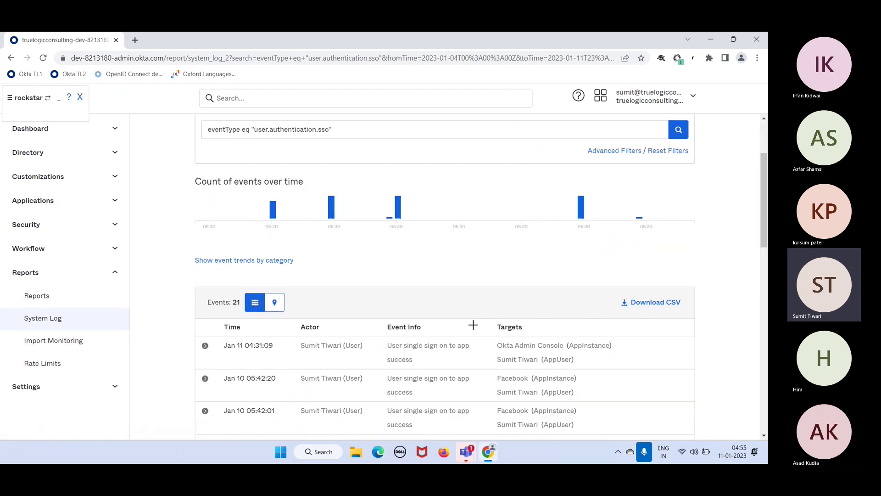
{"action": "scroll", "coordinate": [475, 328], "scroll_direction": "up", "scroll_amount": 5}
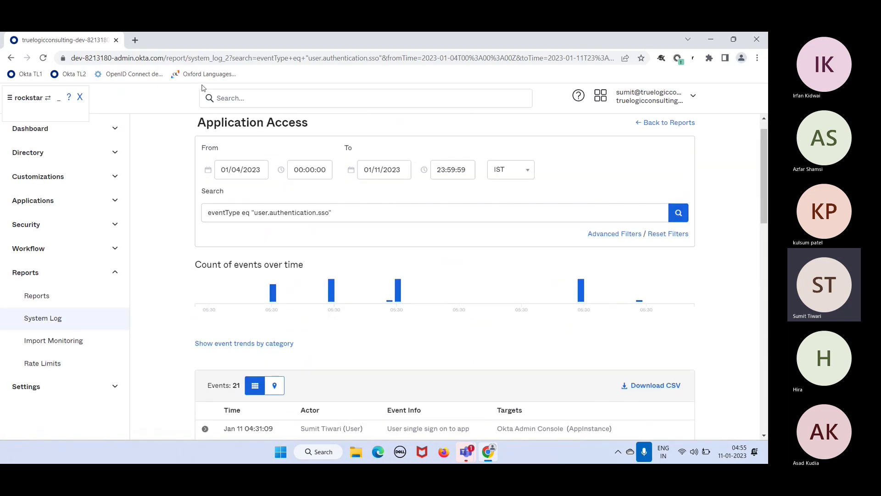
Step: Go back to the reports overview, open the Application membership change report and review its events, actors and targets
{"action": "left_click", "coordinate": [11, 59]}
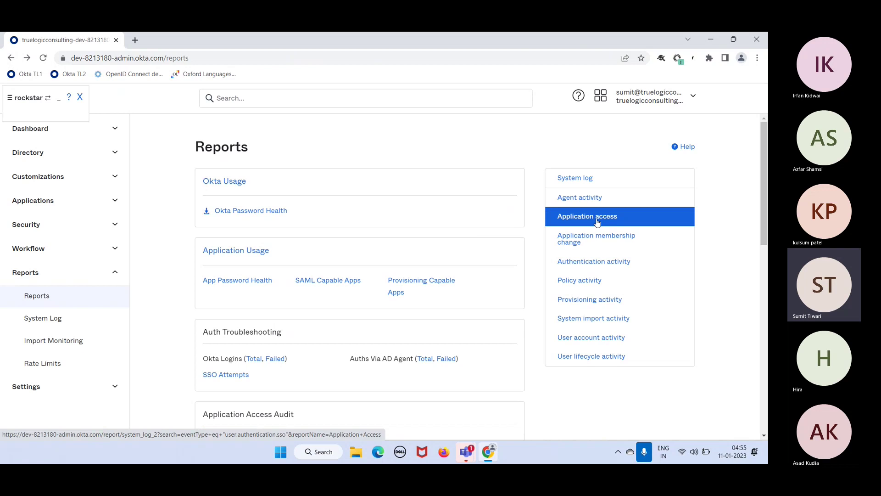
{"action": "left_click", "coordinate": [595, 248]}
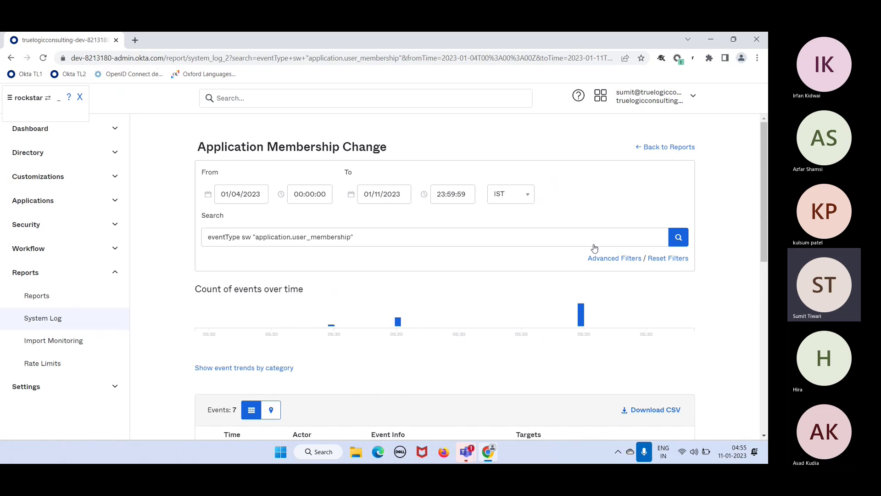
{"action": "scroll", "coordinate": [531, 305], "scroll_direction": "down", "scroll_amount": 5}
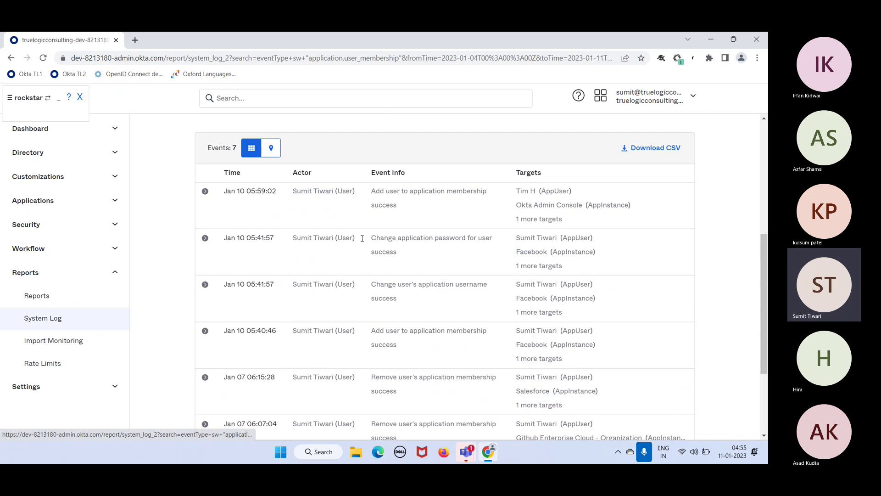
{"action": "scroll", "coordinate": [536, 269], "scroll_direction": "down", "scroll_amount": 3}
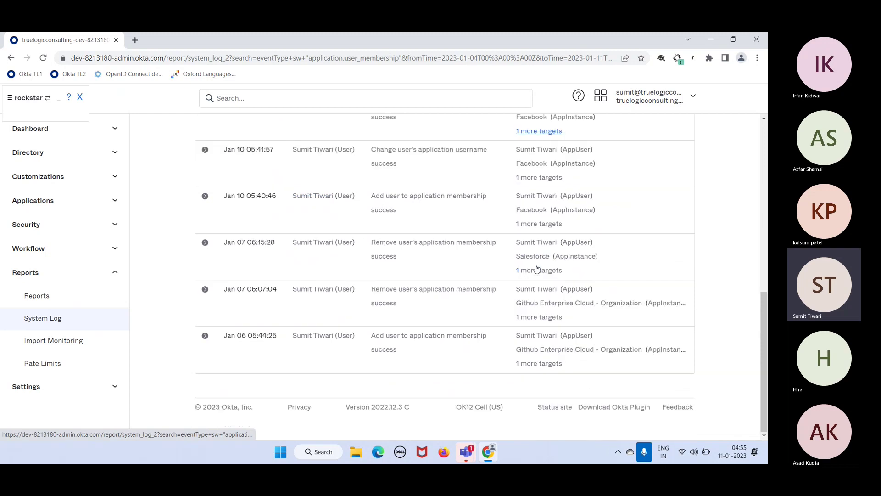
{"action": "scroll", "coordinate": [334, 263], "scroll_direction": "up", "scroll_amount": 1}
{"action": "scroll", "coordinate": [335, 263], "scroll_direction": "up", "scroll_amount": 7}
{"action": "scroll", "coordinate": [333, 367], "scroll_direction": "down", "scroll_amount": 3}
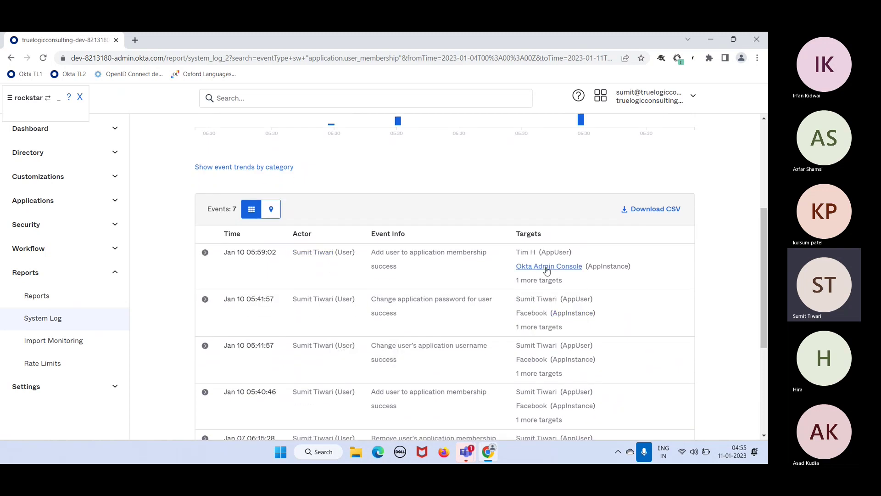
{"action": "scroll", "coordinate": [537, 329], "scroll_direction": "up", "scroll_amount": 1}
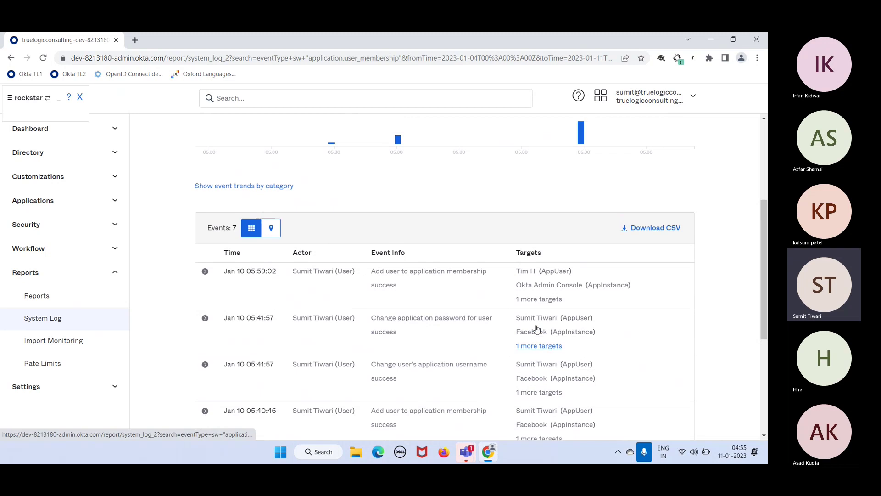
{"action": "scroll", "coordinate": [537, 329], "scroll_direction": "up", "scroll_amount": 4}
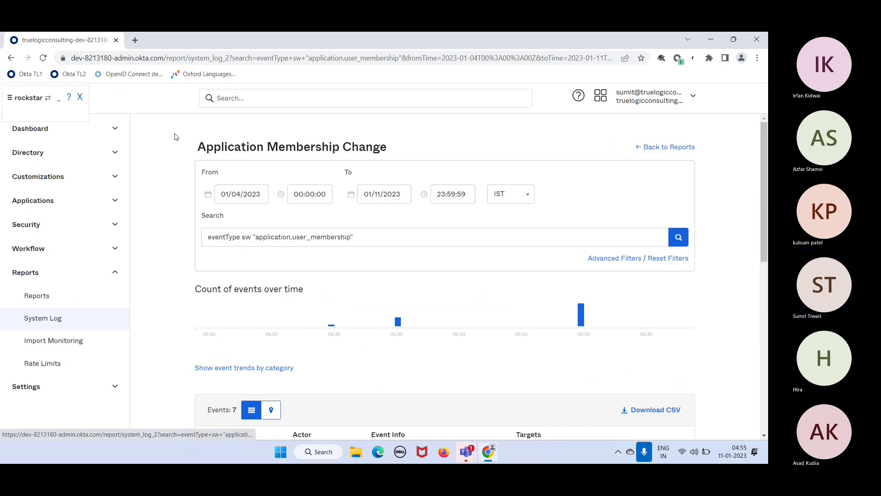
Step: Return to the reports overview and open the Policy activity report to review its policy events
{"action": "left_click", "coordinate": [14, 59]}
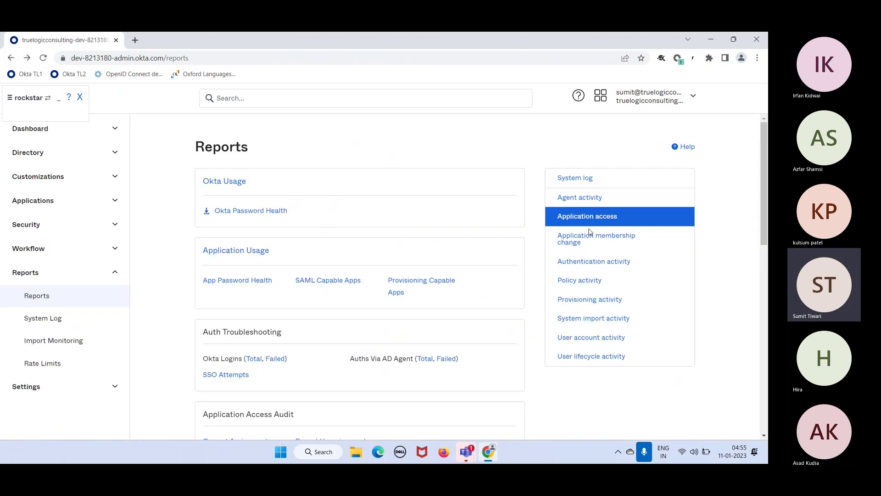
{"action": "left_click", "coordinate": [584, 284]}
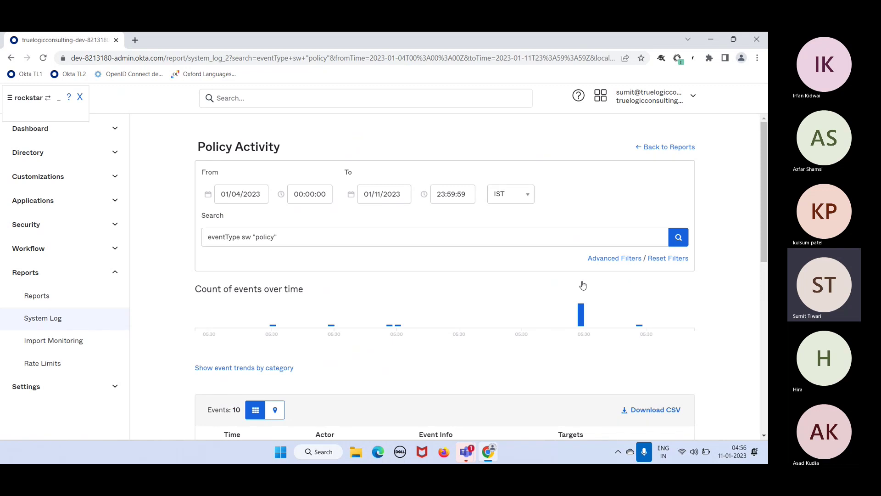
{"action": "scroll", "coordinate": [509, 374], "scroll_direction": "down", "scroll_amount": 7}
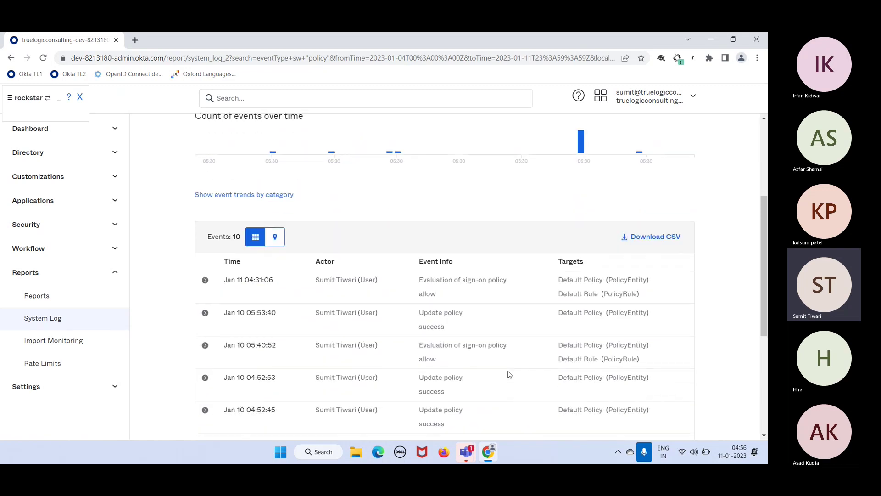
Step: Examine the policy report's sign-on evaluation and policy update events together with their targets
{"action": "scroll", "coordinate": [509, 375], "scroll_direction": "down", "scroll_amount": 2}
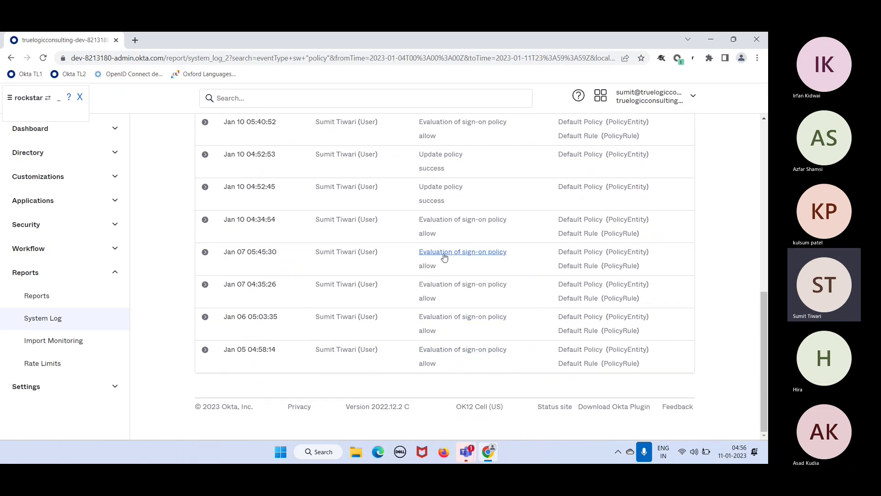
{"action": "scroll", "coordinate": [443, 168], "scroll_direction": "up", "scroll_amount": 2}
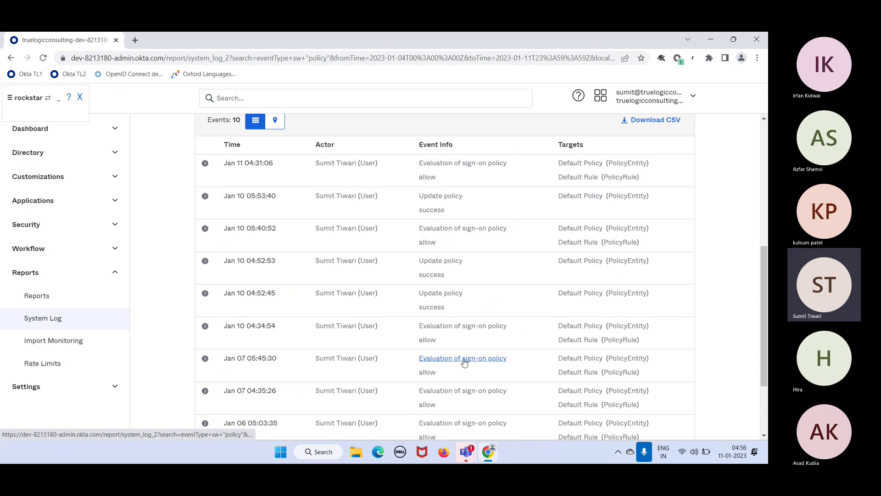
{"action": "scroll", "coordinate": [480, 399], "scroll_direction": "down", "scroll_amount": 2}
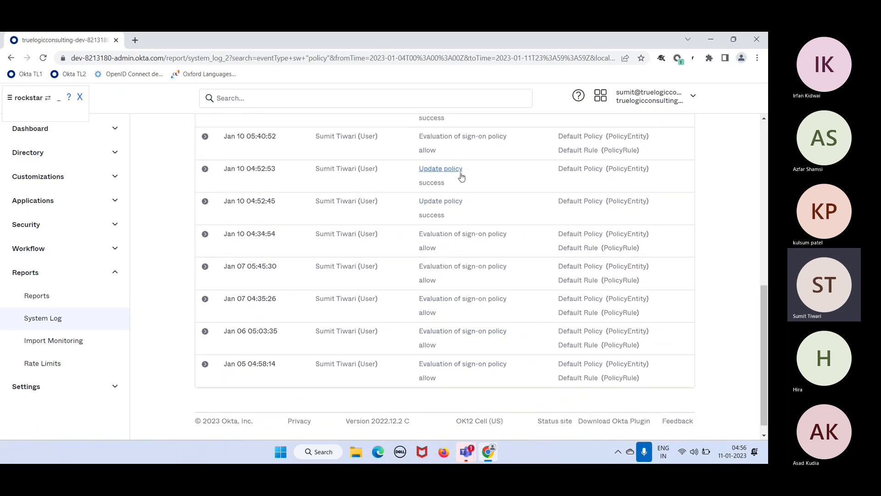
{"action": "scroll", "coordinate": [477, 197], "scroll_direction": "up", "scroll_amount": 3}
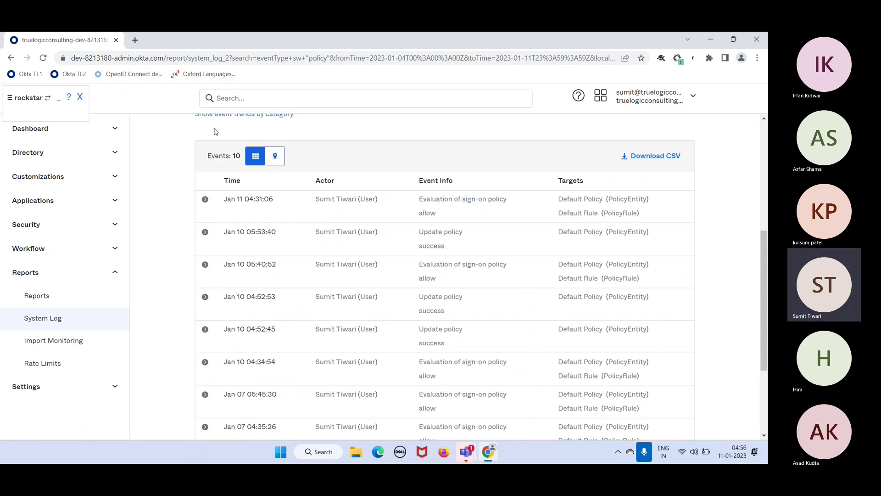
Step: Return to the reports overview and look over the available usage, troubleshooting, audit and activity reports
{"action": "left_click", "coordinate": [11, 60]}
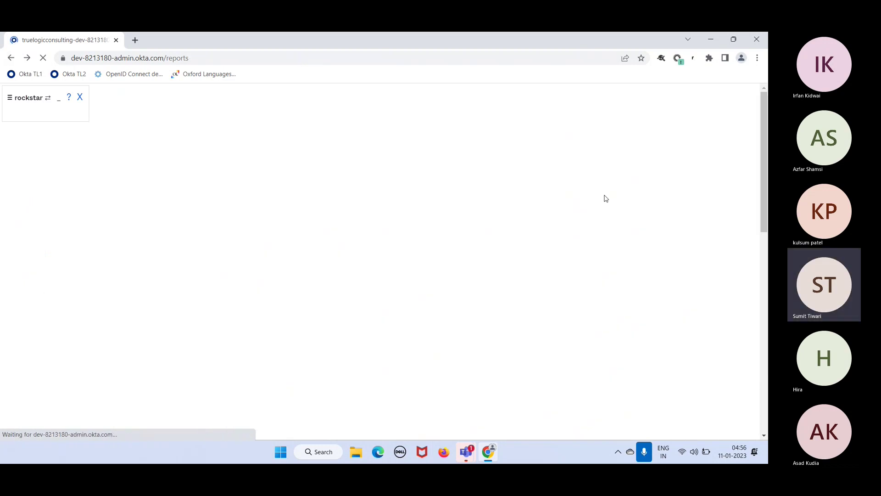
{"action": "scroll", "coordinate": [364, 303], "scroll_direction": "down", "scroll_amount": 11}
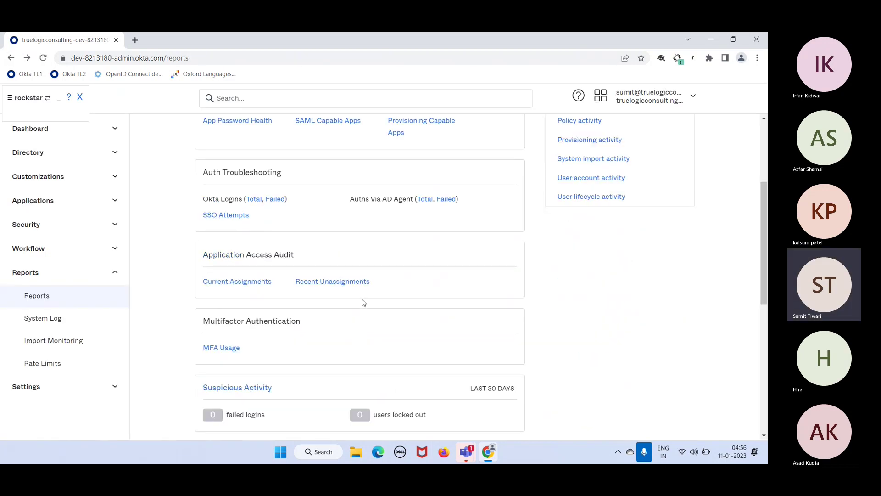
{"action": "scroll", "coordinate": [364, 303], "scroll_direction": "up", "scroll_amount": 10}
{"action": "scroll", "coordinate": [364, 303], "scroll_direction": "up", "scroll_amount": 1}
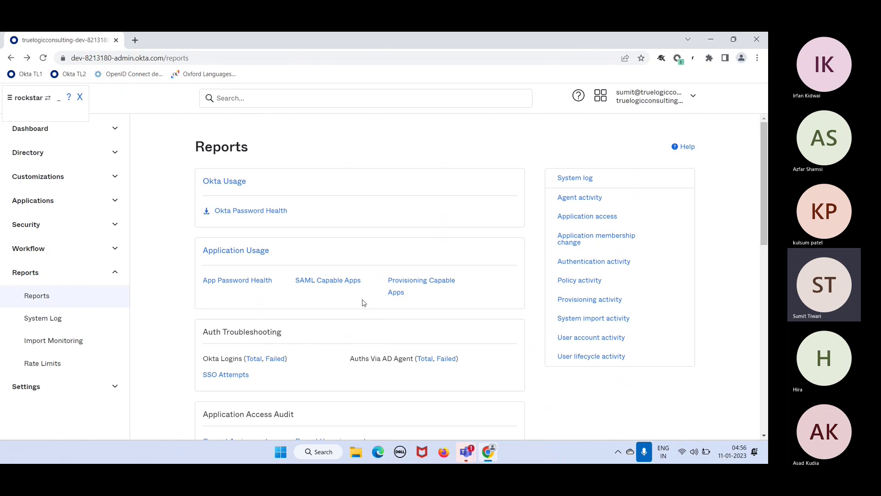
Step: Open the full System Log and skim its unfiltered list of events
{"action": "left_click", "coordinate": [43, 317]}
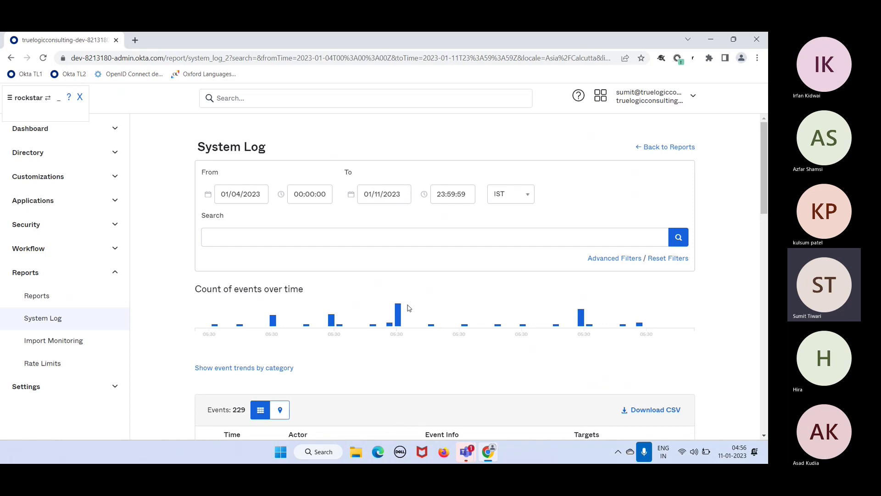
{"action": "scroll", "coordinate": [420, 369], "scroll_direction": "down", "scroll_amount": 6}
{"action": "scroll", "coordinate": [420, 368], "scroll_direction": "down", "scroll_amount": 15}
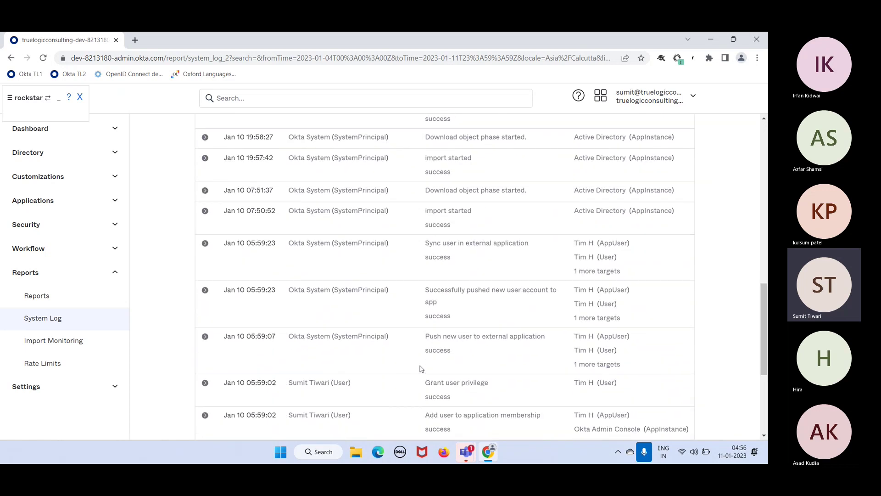
{"action": "scroll", "coordinate": [420, 369], "scroll_direction": "up", "scroll_amount": 20}
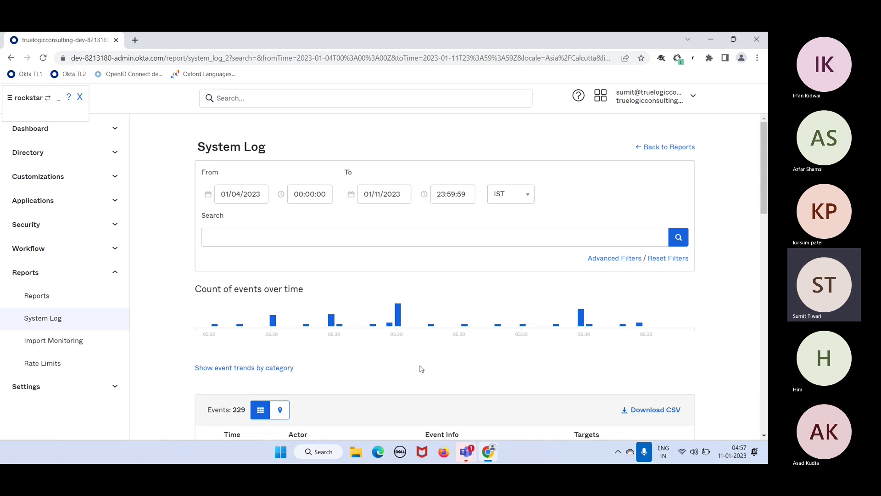
Step: Examine the fields available in the System Log's Advanced Filters and close them without applying a filter
{"action": "left_click", "coordinate": [370, 235]}
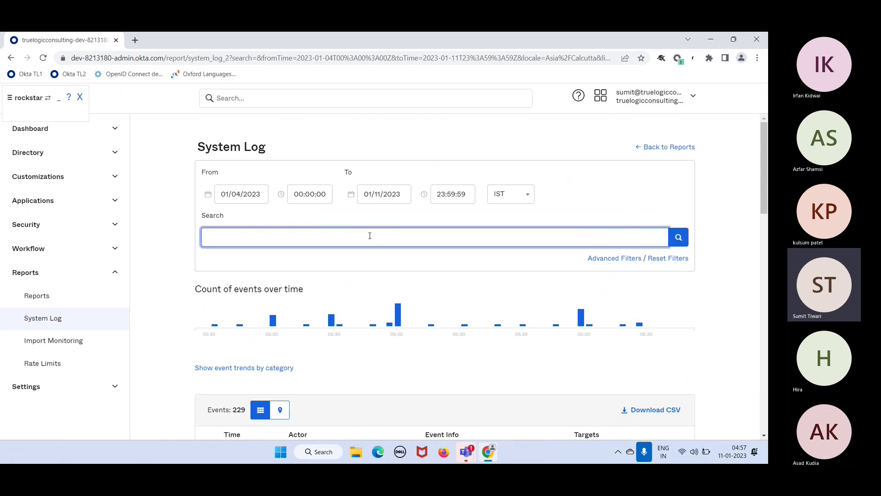
{"action": "left_click", "coordinate": [629, 258]}
{"action": "left_click", "coordinate": [317, 221]}
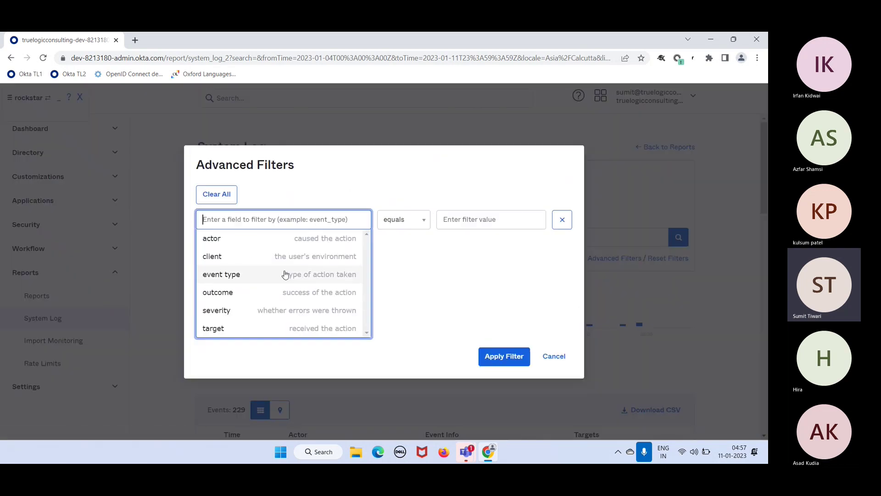
{"action": "left_click", "coordinate": [554, 357]}
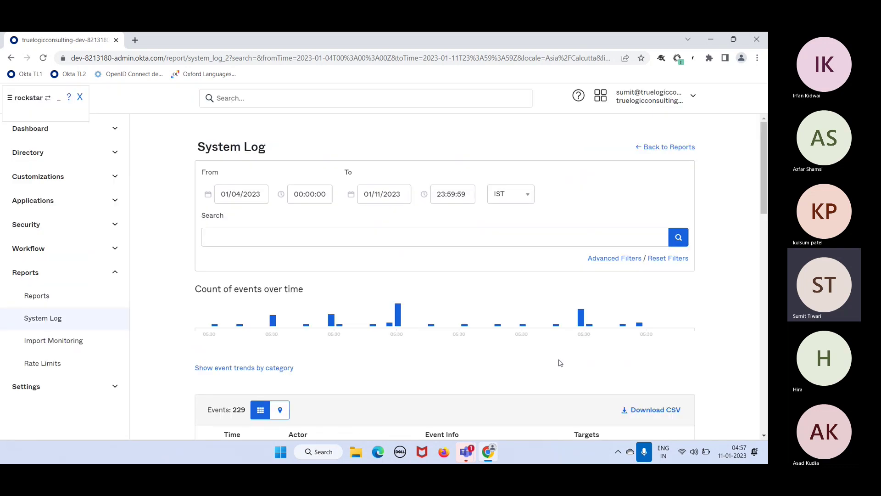
Step: Find the "Network zone mark as blacklist" event for the block ip zone in the System Log and expand all its details
{"action": "scroll", "coordinate": [560, 363], "scroll_direction": "down", "scroll_amount": 2}
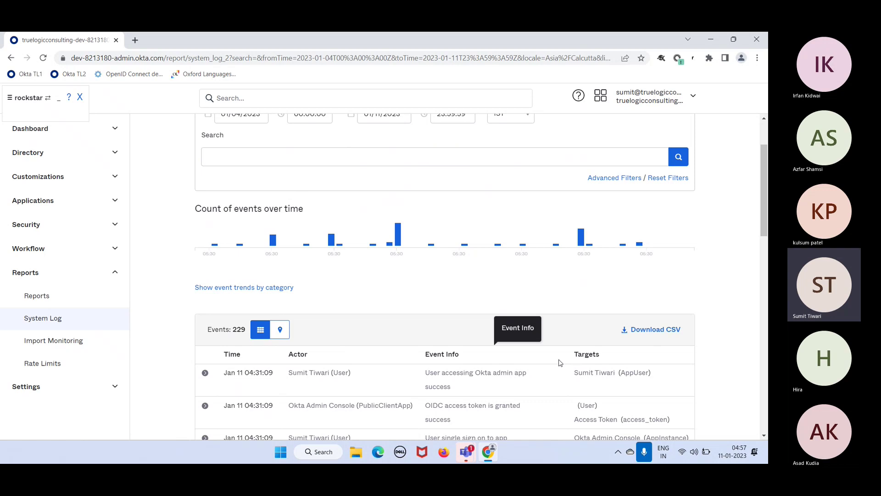
{"action": "scroll", "coordinate": [488, 391], "scroll_direction": "down", "scroll_amount": 5}
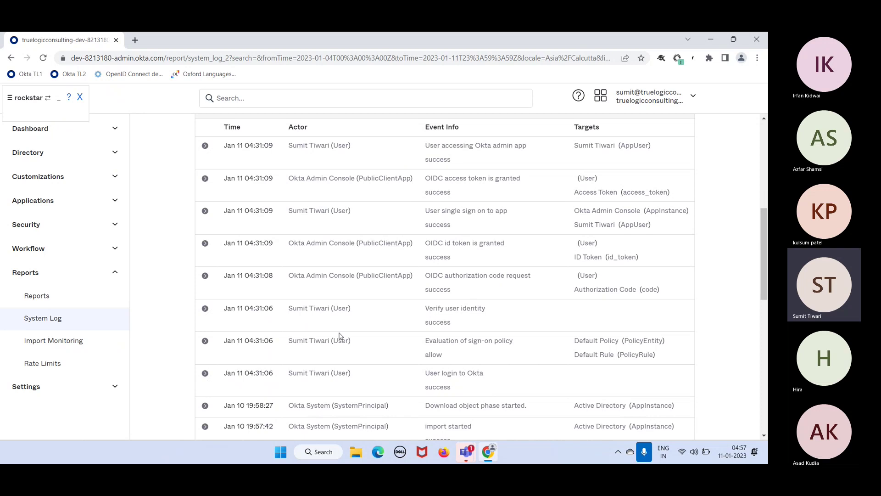
{"action": "scroll", "coordinate": [319, 366], "scroll_direction": "down", "scroll_amount": 3}
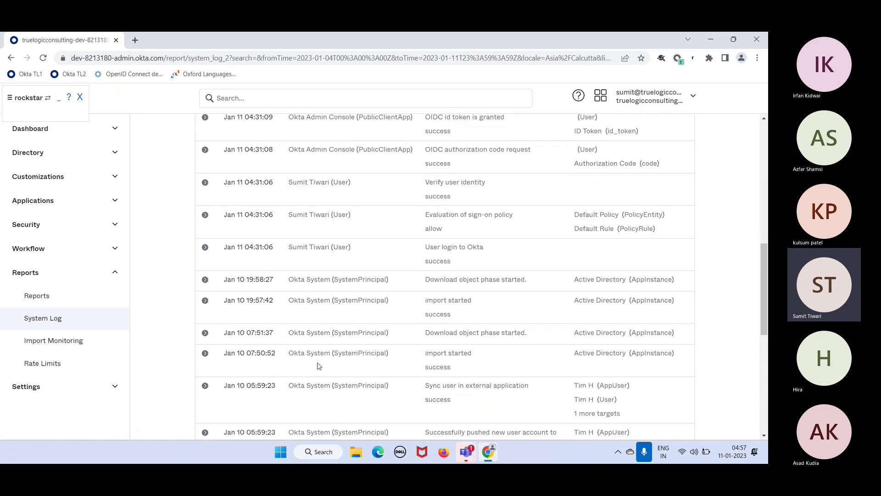
{"action": "scroll", "coordinate": [319, 366], "scroll_direction": "down", "scroll_amount": 2}
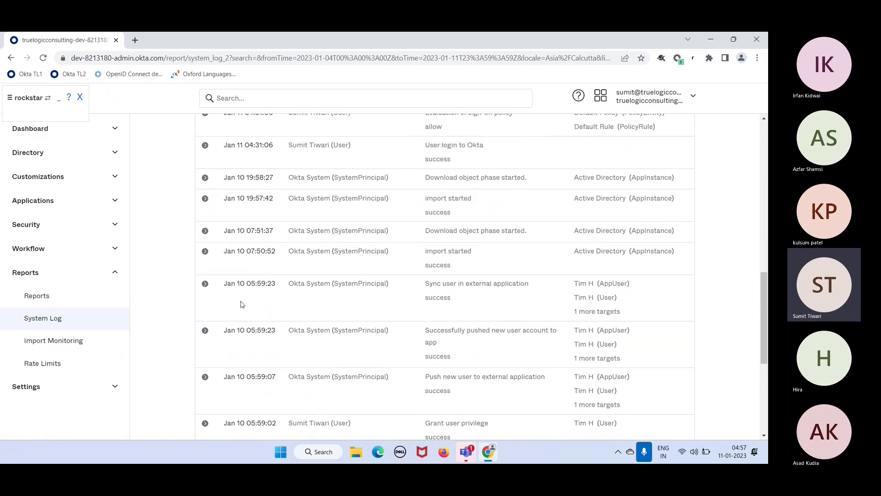
{"action": "scroll", "coordinate": [251, 321], "scroll_direction": "down", "scroll_amount": 4}
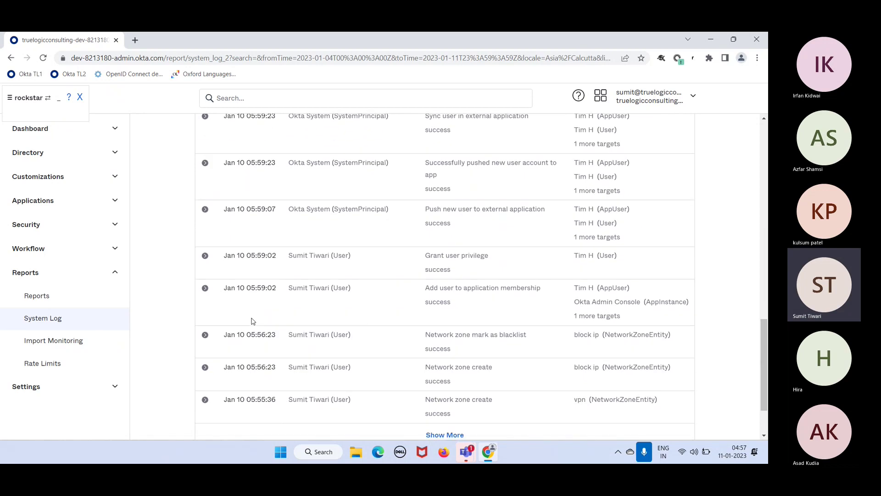
{"action": "left_click", "coordinate": [205, 336]}
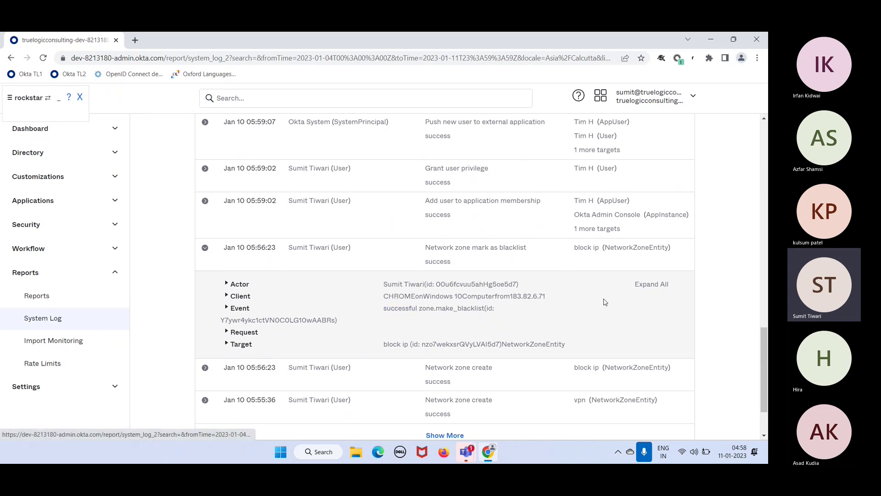
{"action": "left_click", "coordinate": [648, 285]}
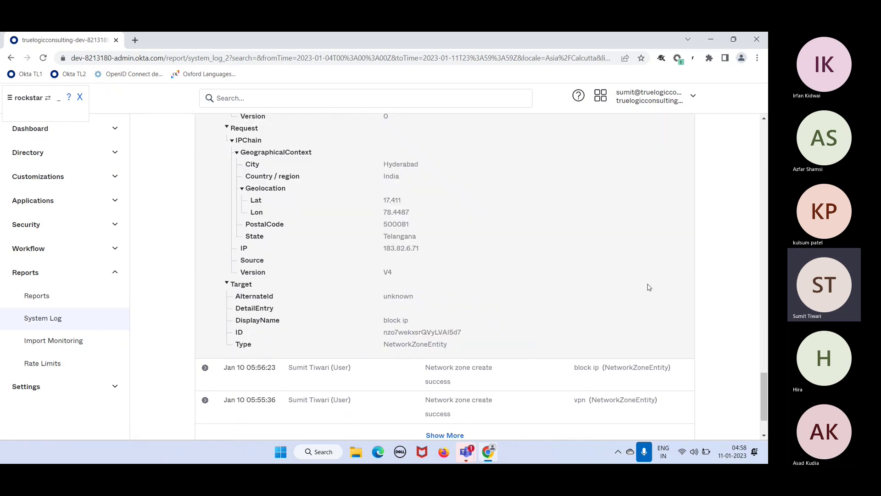
{"action": "scroll", "coordinate": [564, 249], "scroll_direction": "up", "scroll_amount": 10}
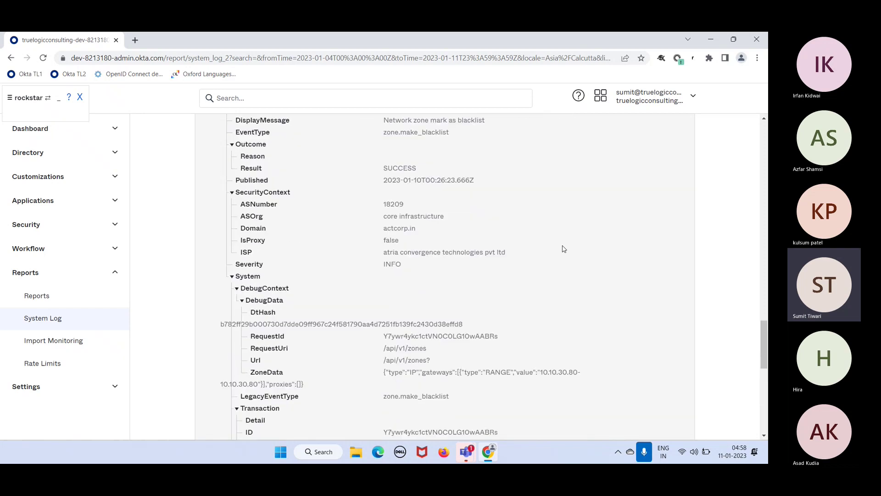
{"action": "scroll", "coordinate": [564, 249], "scroll_direction": "up", "scroll_amount": 10}
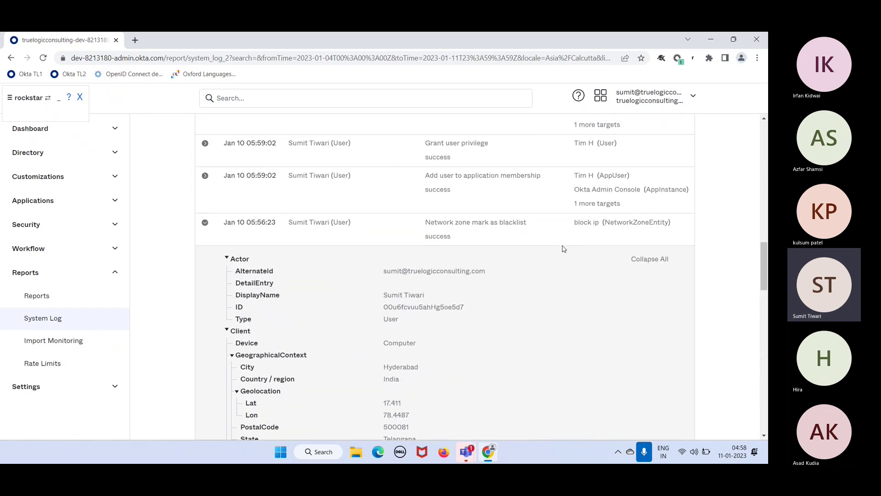
{"action": "scroll", "coordinate": [564, 249], "scroll_direction": "down", "scroll_amount": 1}
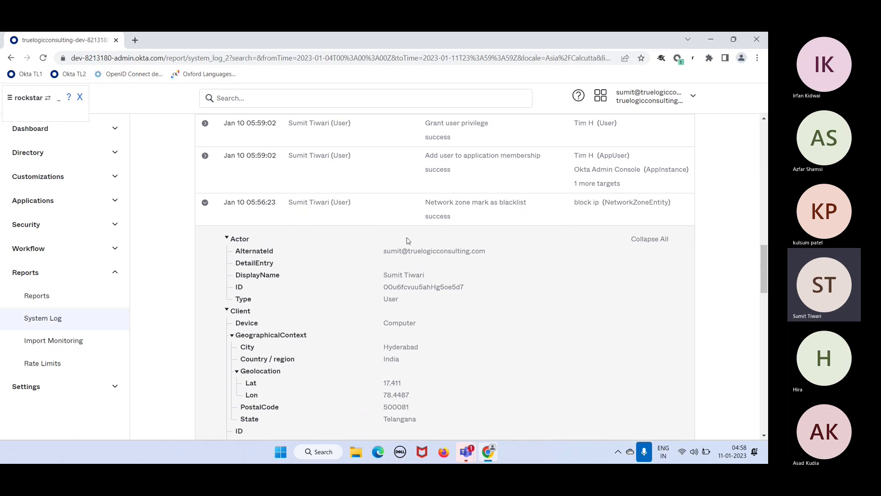
Step: Review the event's Actor details: alternate ID, display name, ID and type
{"action": "left_click_drag", "start_coordinate": [492, 255], "coordinate": [386, 254]}
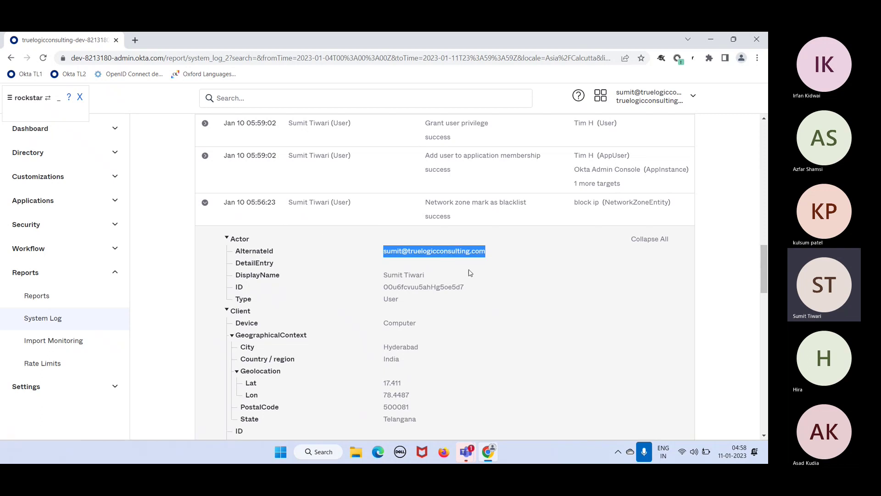
{"action": "left_click_drag", "start_coordinate": [433, 278], "coordinate": [380, 275]}
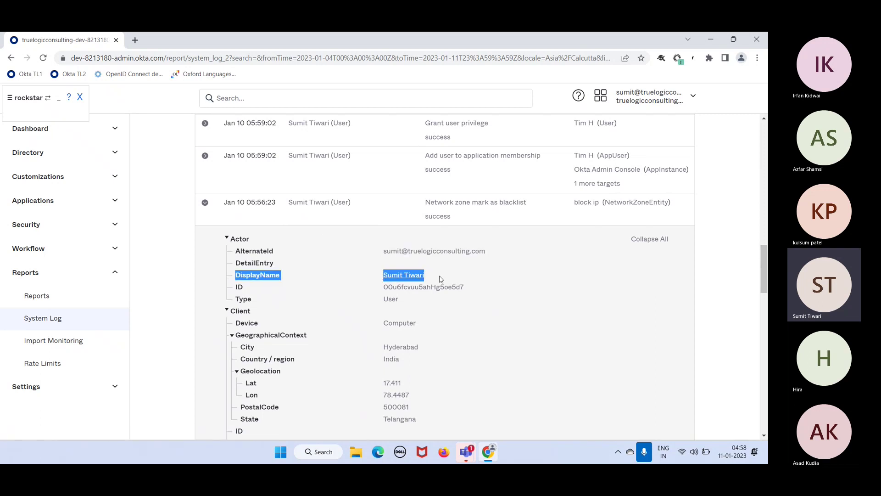
{"action": "left_click", "coordinate": [476, 291]}
{"action": "left_click_drag", "start_coordinate": [476, 291], "coordinate": [387, 287]}
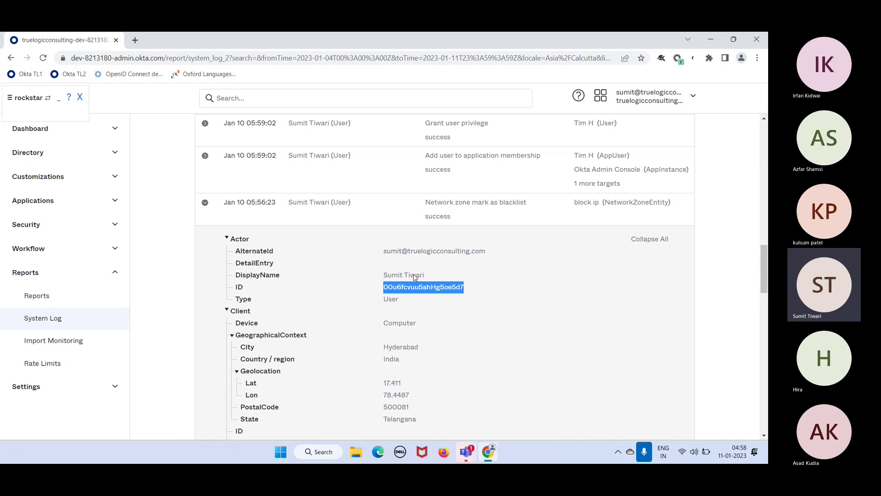
{"action": "left_click", "coordinate": [406, 304]}
{"action": "left_click_drag", "start_coordinate": [406, 304], "coordinate": [381, 306]}
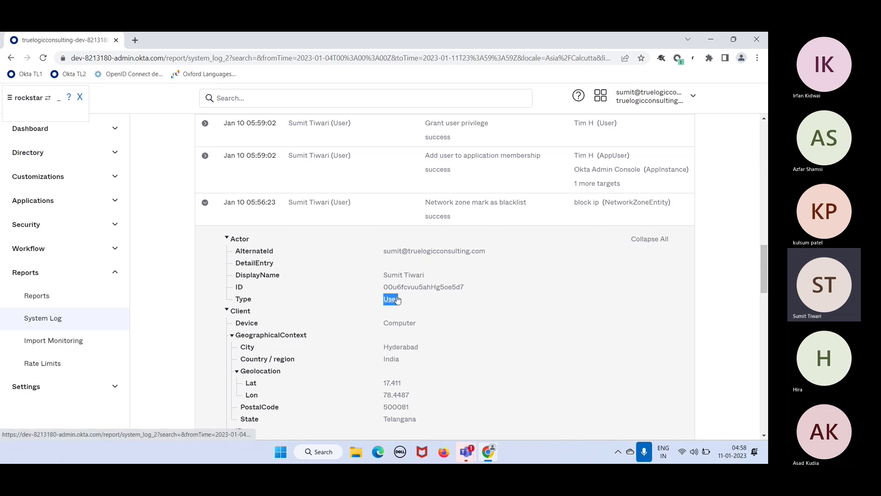
Step: Review the event's Client details: device, geographical context, IP address, browser, operating system and raw user agent
{"action": "double_click", "coordinate": [426, 324]}
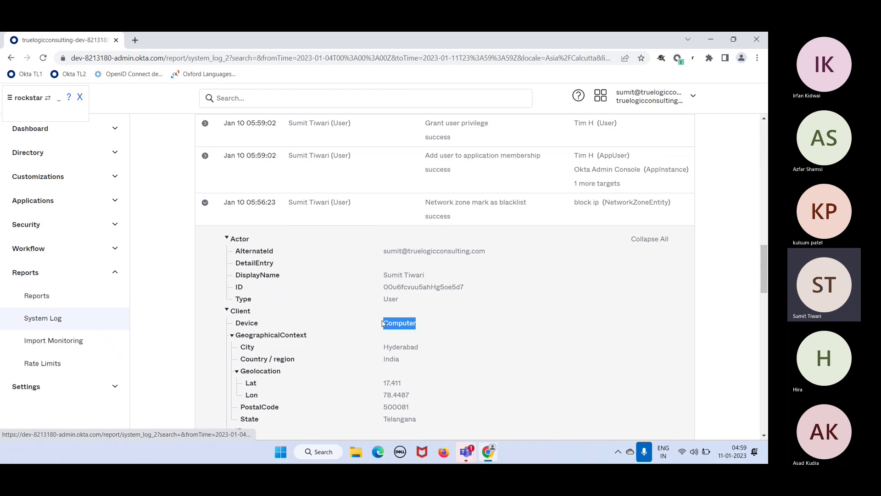
{"action": "left_click_drag", "start_coordinate": [425, 349], "coordinate": [381, 359]}
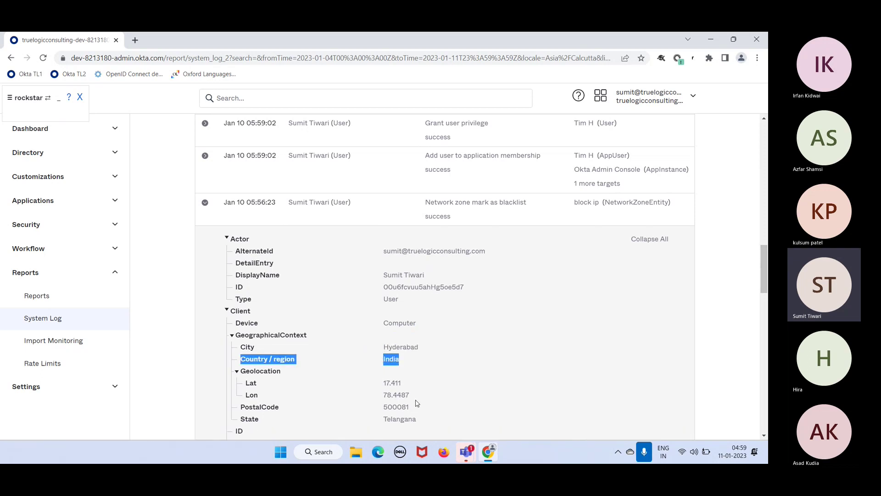
{"action": "scroll", "coordinate": [431, 425], "scroll_direction": "down", "scroll_amount": 2}
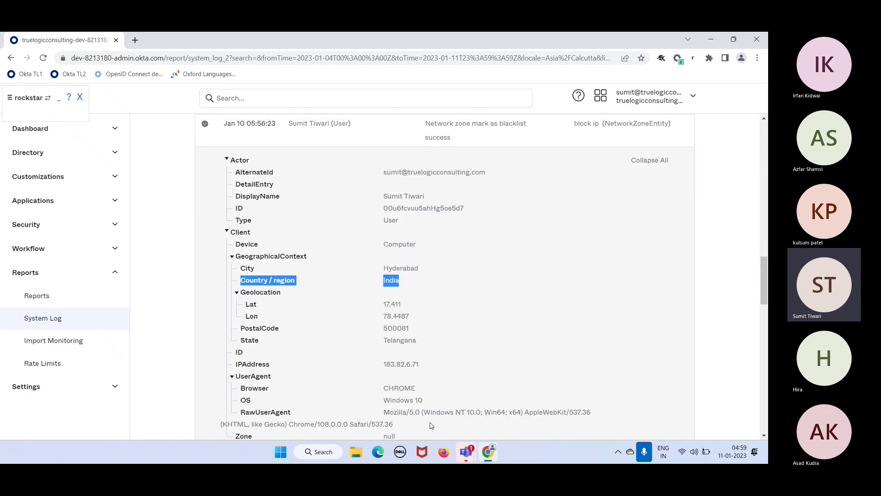
{"action": "triple_click", "coordinate": [398, 360]}
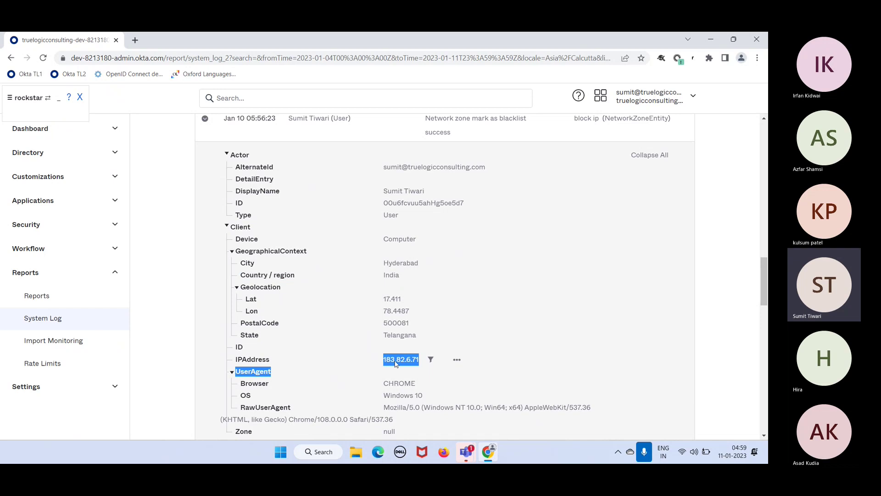
{"action": "left_click", "coordinate": [428, 389]}
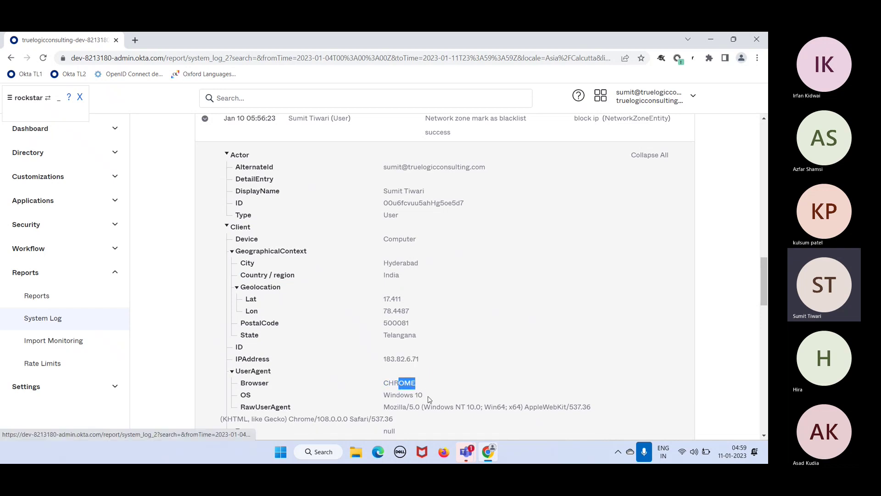
{"action": "left_click_drag", "start_coordinate": [424, 396], "coordinate": [397, 399]}
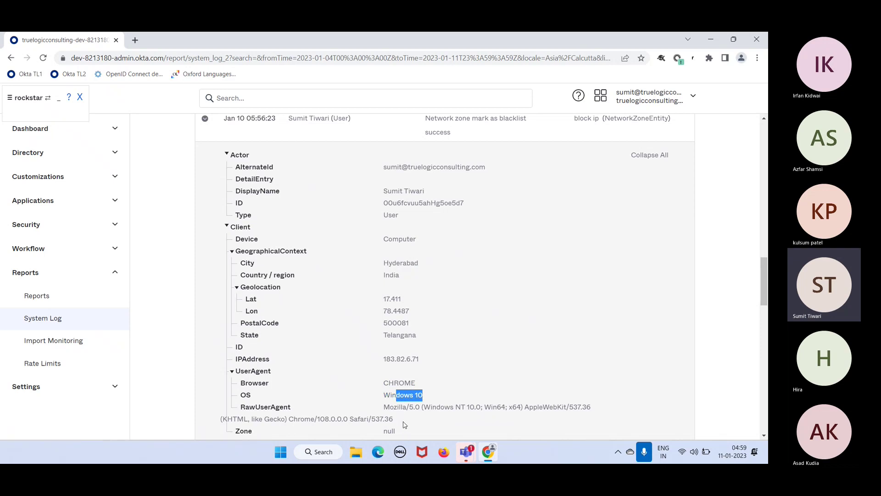
{"action": "left_click_drag", "start_coordinate": [400, 421], "coordinate": [386, 408]}
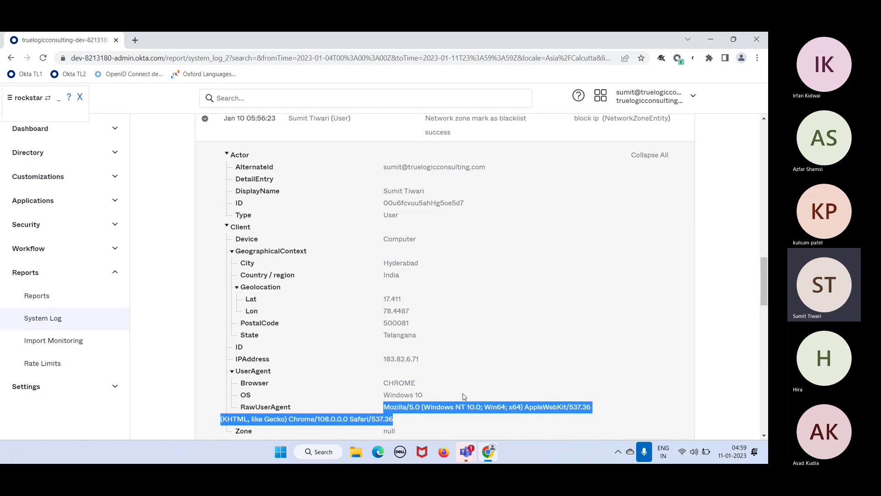
{"action": "scroll", "coordinate": [462, 396], "scroll_direction": "down", "scroll_amount": 3}
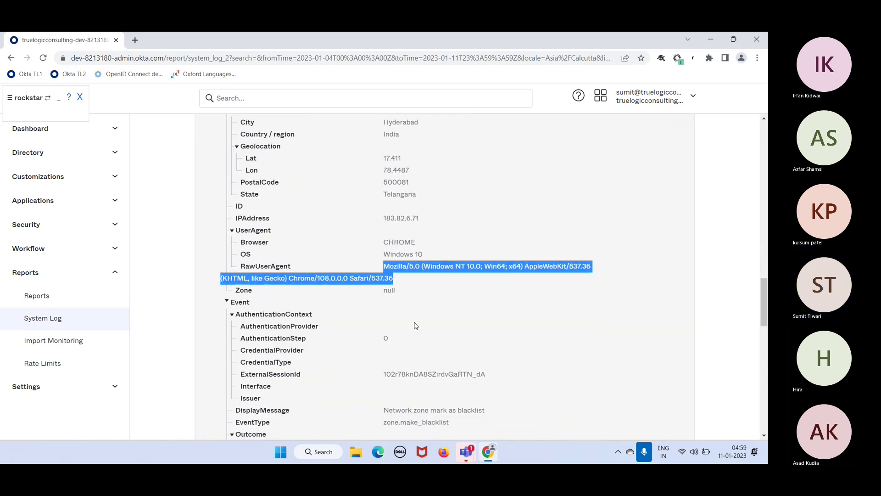
Step: Review the client zone and the event's display message, event type, outcome result and published timestamp
{"action": "double_click", "coordinate": [386, 291]}
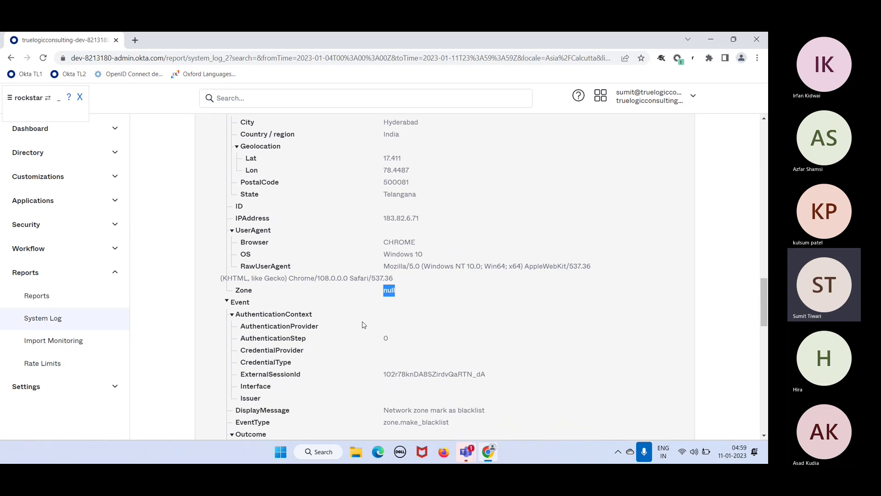
{"action": "scroll", "coordinate": [363, 324], "scroll_direction": "down", "scroll_amount": 2}
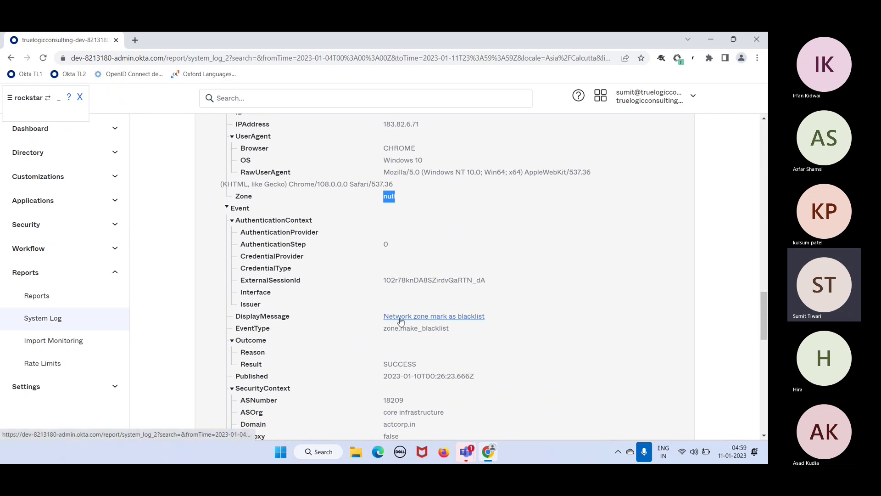
{"action": "left_click_drag", "start_coordinate": [503, 321], "coordinate": [388, 316]}
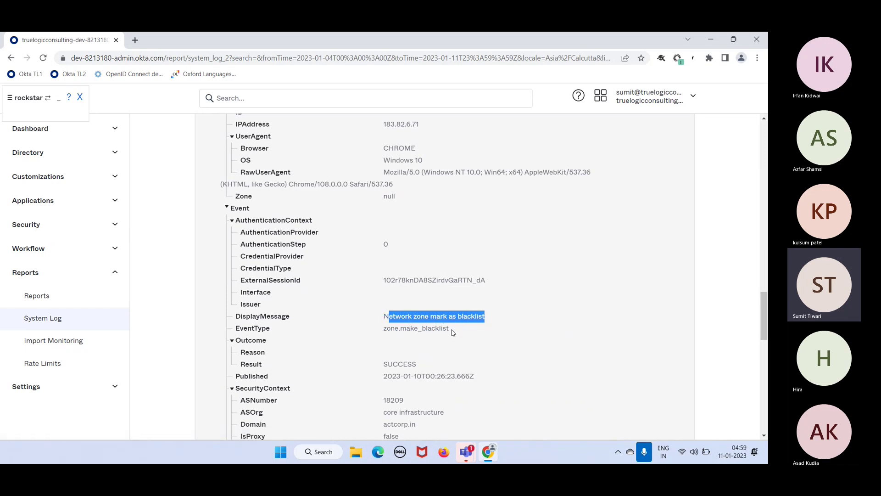
{"action": "left_click_drag", "start_coordinate": [452, 327], "coordinate": [383, 334]}
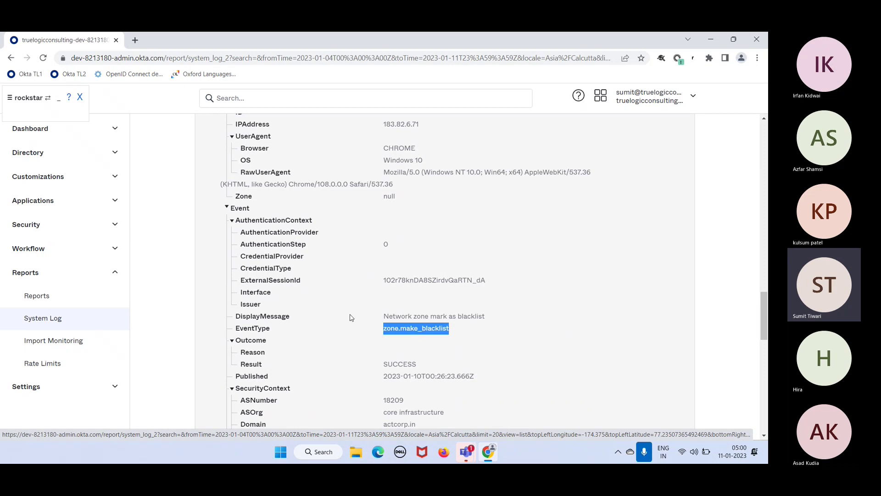
{"action": "left_click_drag", "start_coordinate": [423, 368], "coordinate": [384, 365]}
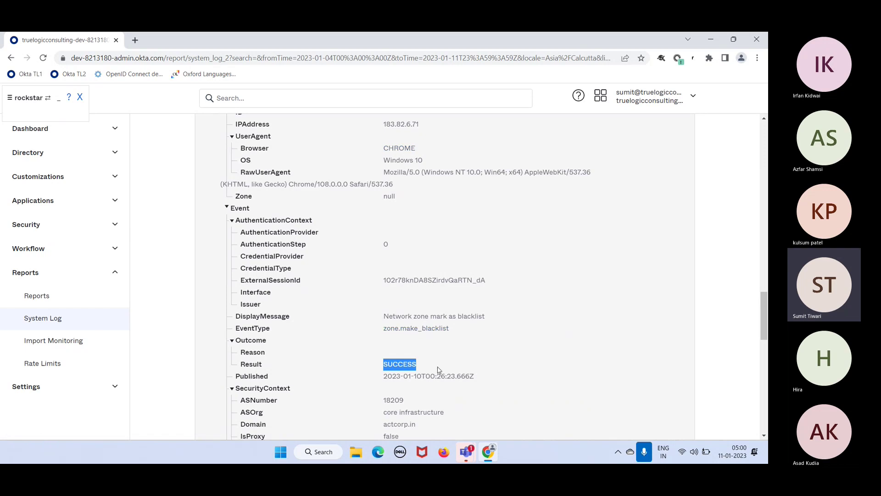
{"action": "left_click_drag", "start_coordinate": [486, 381], "coordinate": [384, 382]}
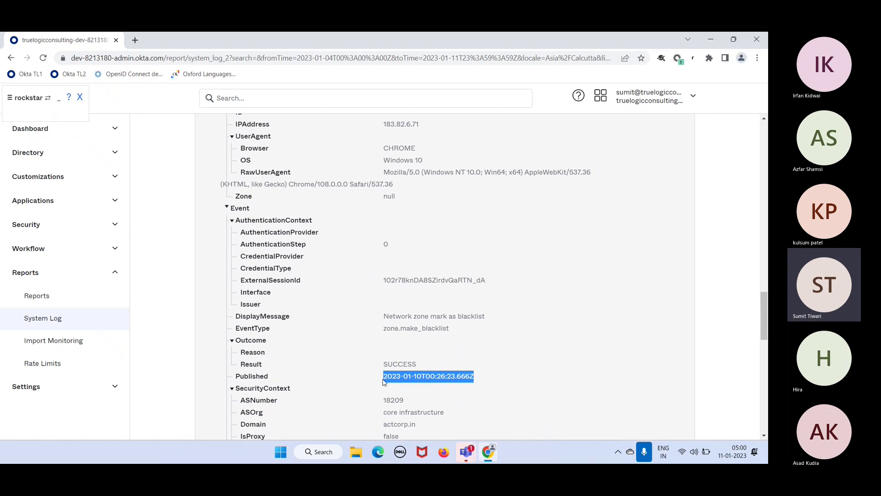
Step: Review the event's SecurityContext details, including AS number, AS organization, domain and ISP, plus its severity
{"action": "scroll", "coordinate": [360, 401], "scroll_direction": "down", "scroll_amount": 2}
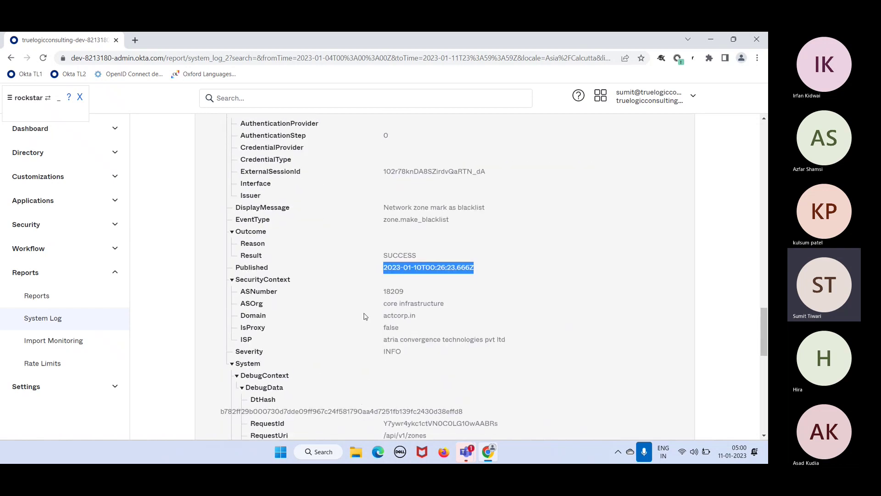
{"action": "left_click_drag", "start_coordinate": [411, 295], "coordinate": [383, 292]}
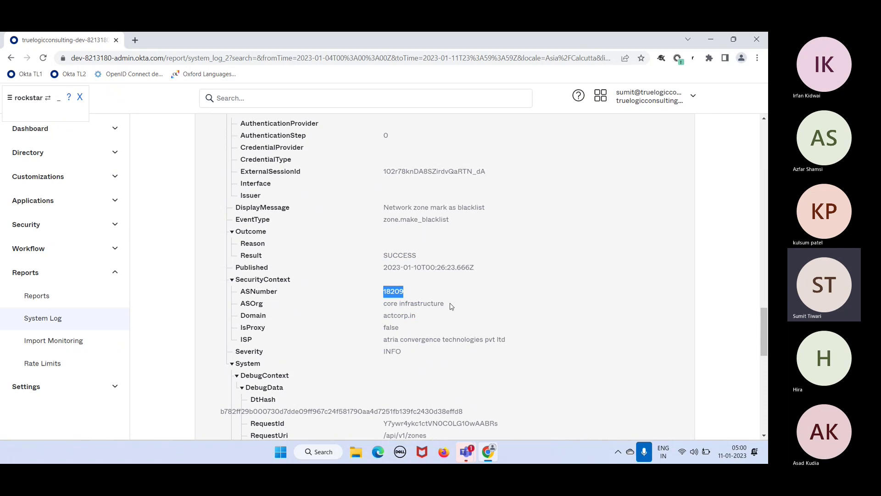
{"action": "left_click_drag", "start_coordinate": [455, 307], "coordinate": [385, 300]}
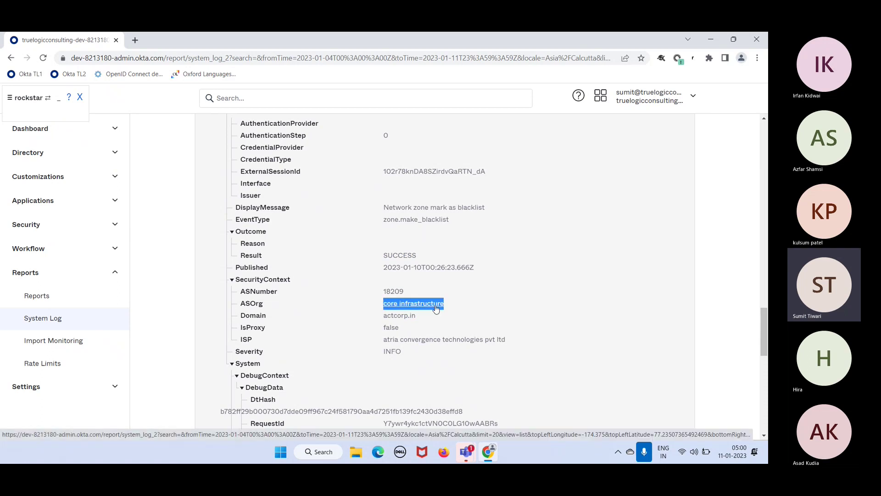
{"action": "left_click_drag", "start_coordinate": [421, 318], "coordinate": [383, 317]}
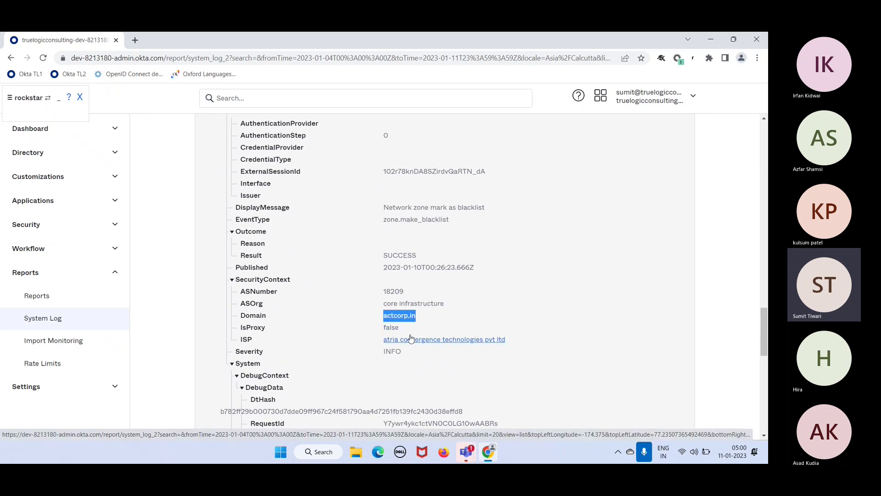
{"action": "left_click_drag", "start_coordinate": [506, 340], "coordinate": [384, 356]}
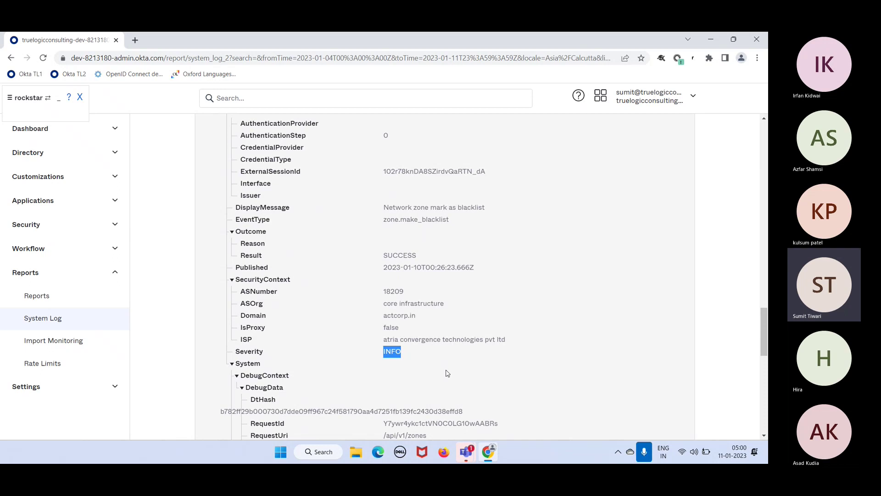
Step: Examine the System section's DebugData request URI and request ID, and the legacy event type
{"action": "scroll", "coordinate": [447, 373], "scroll_direction": "down", "scroll_amount": 3}
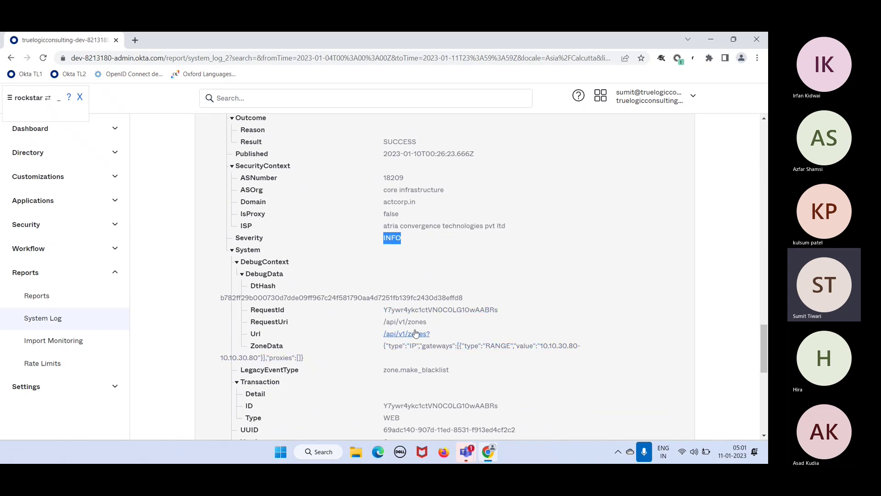
{"action": "left_click_drag", "start_coordinate": [427, 323], "coordinate": [386, 322]}
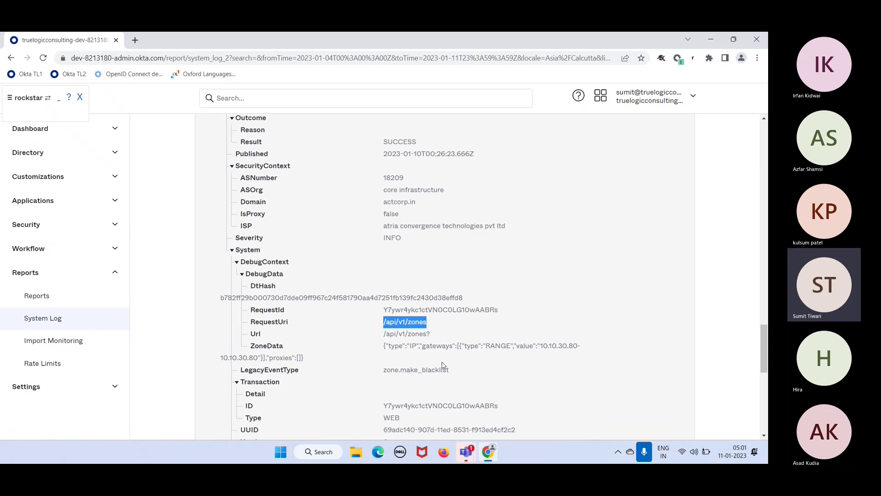
{"action": "left_click_drag", "start_coordinate": [514, 312], "coordinate": [380, 314]}
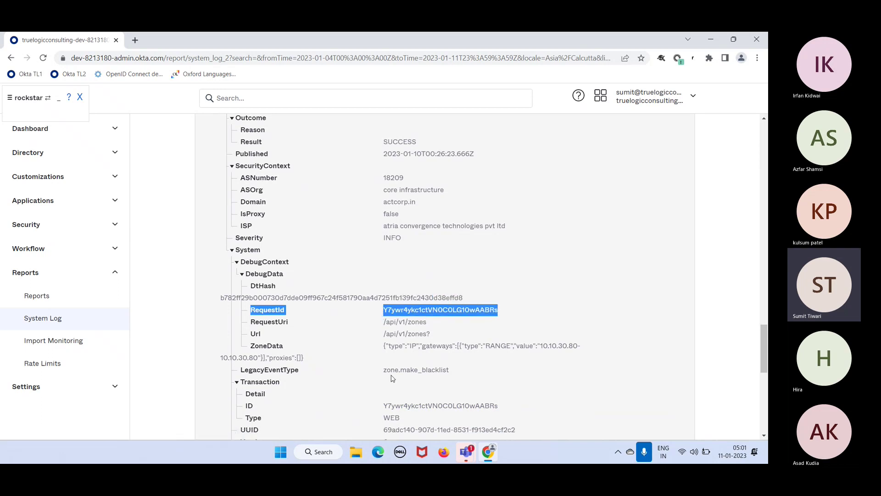
{"action": "scroll", "coordinate": [393, 378], "scroll_direction": "down", "scroll_amount": 2}
{"action": "left_click", "coordinate": [464, 305]}
{"action": "left_click_drag", "start_coordinate": [464, 305], "coordinate": [384, 305]}
Step: Look back over the Client and Event details, and examine the System section's transaction ID and UUID
{"action": "scroll", "coordinate": [413, 230], "scroll_direction": "up", "scroll_amount": 8}
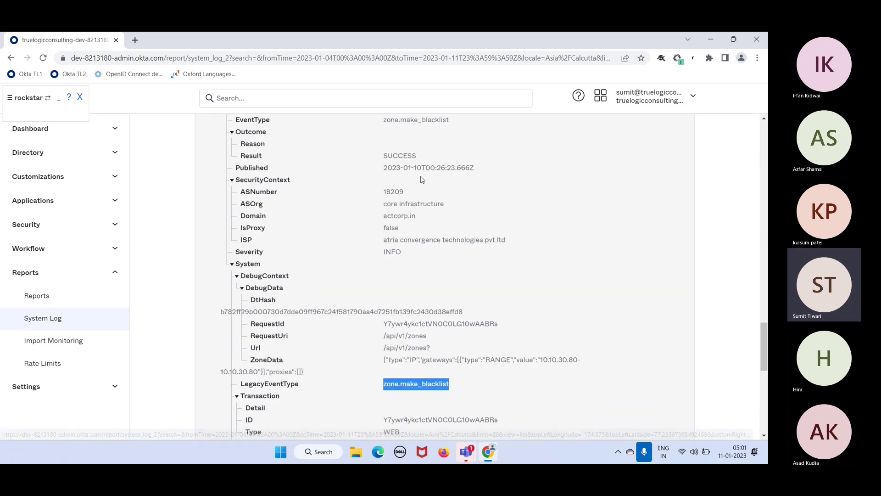
{"action": "scroll", "coordinate": [423, 179], "scroll_direction": "up", "scroll_amount": 5}
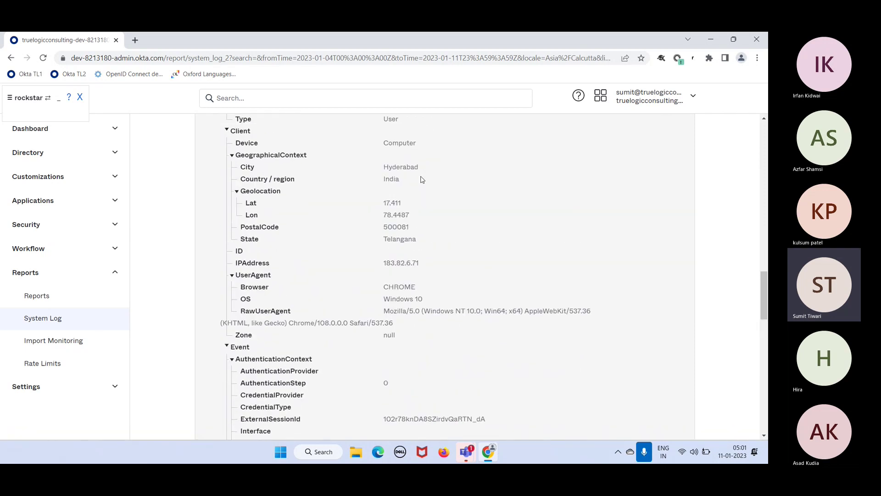
{"action": "scroll", "coordinate": [423, 179], "scroll_direction": "down", "scroll_amount": 9}
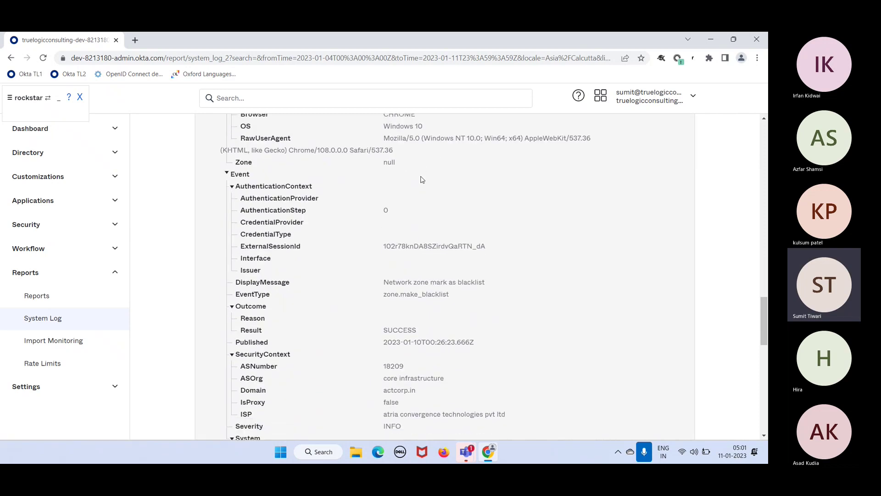
{"action": "scroll", "coordinate": [505, 294], "scroll_direction": "down", "scroll_amount": 7}
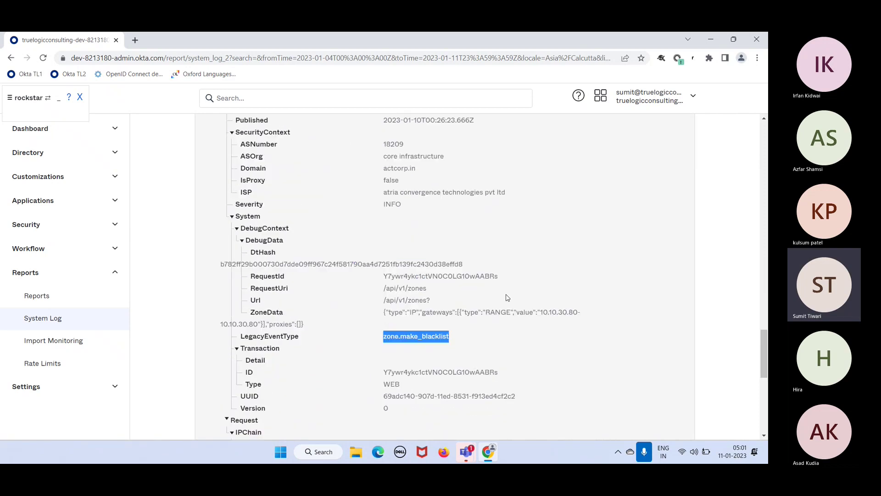
{"action": "scroll", "coordinate": [507, 298], "scroll_direction": "down", "scroll_amount": 1}
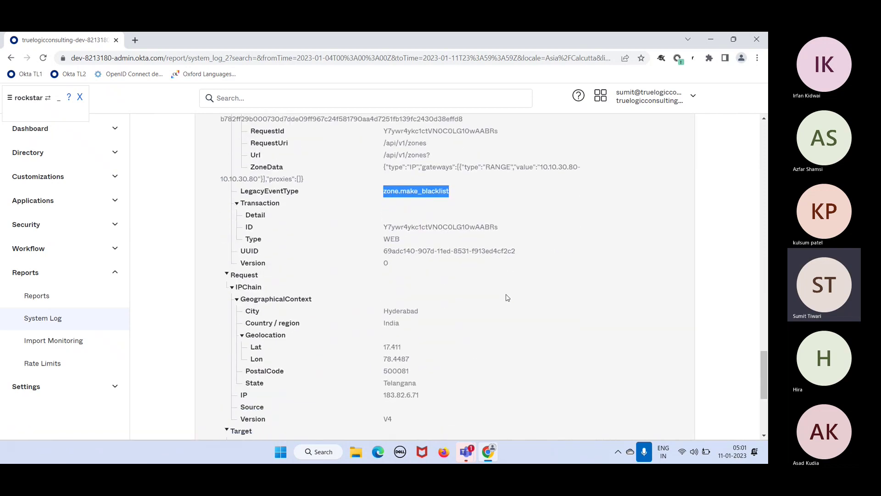
{"action": "scroll", "coordinate": [507, 298], "scroll_direction": "down", "scroll_amount": 1}
{"action": "left_click", "coordinate": [504, 206]}
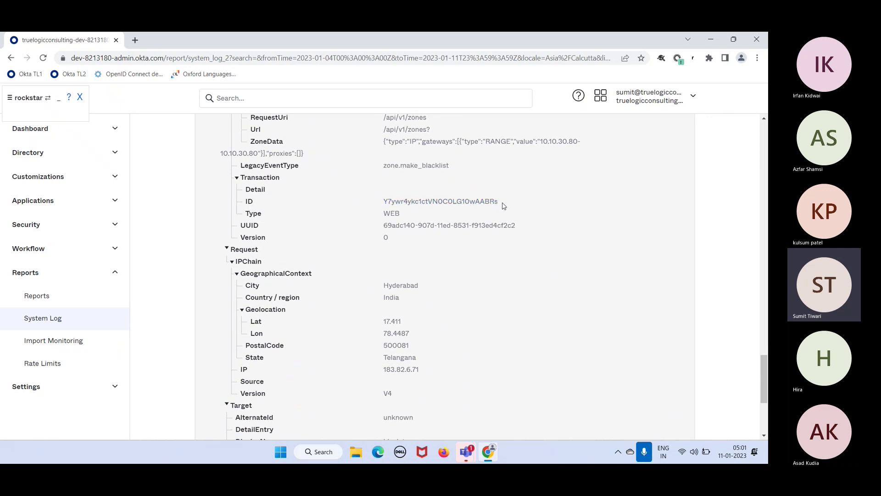
{"action": "left_click_drag", "start_coordinate": [504, 205], "coordinate": [394, 203]}
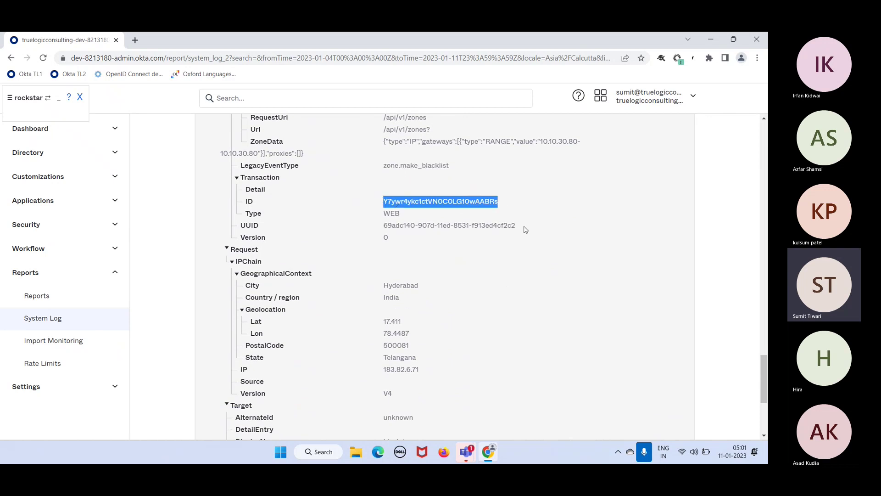
{"action": "left_click_drag", "start_coordinate": [525, 227], "coordinate": [386, 229]}
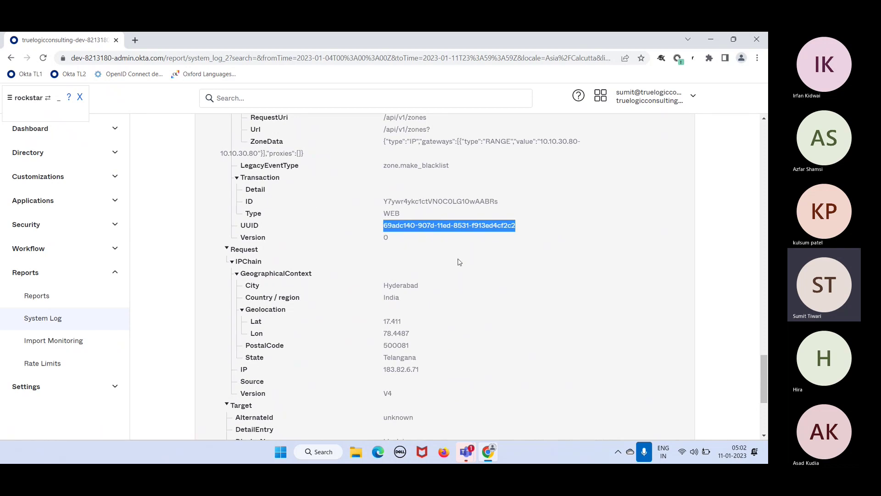
Step: Review the Request section's IPChain location and the Target's alternate ID, display name, ID and type
{"action": "scroll", "coordinate": [472, 274], "scroll_direction": "down", "scroll_amount": 2}
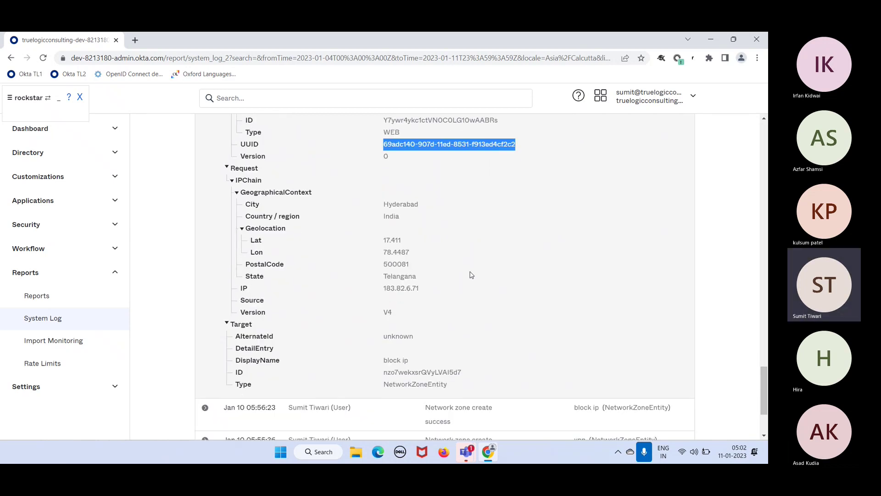
{"action": "left_click_drag", "start_coordinate": [431, 211], "coordinate": [396, 206]}
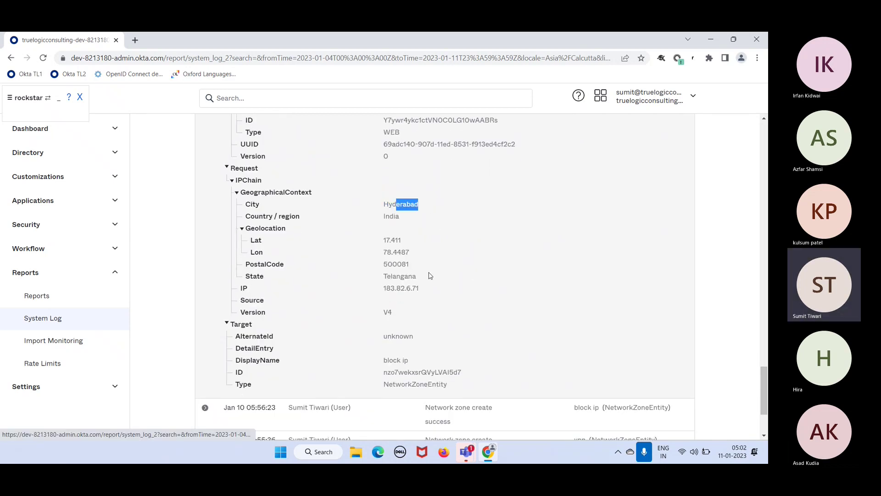
{"action": "scroll", "coordinate": [480, 337], "scroll_direction": "down", "scroll_amount": 1}
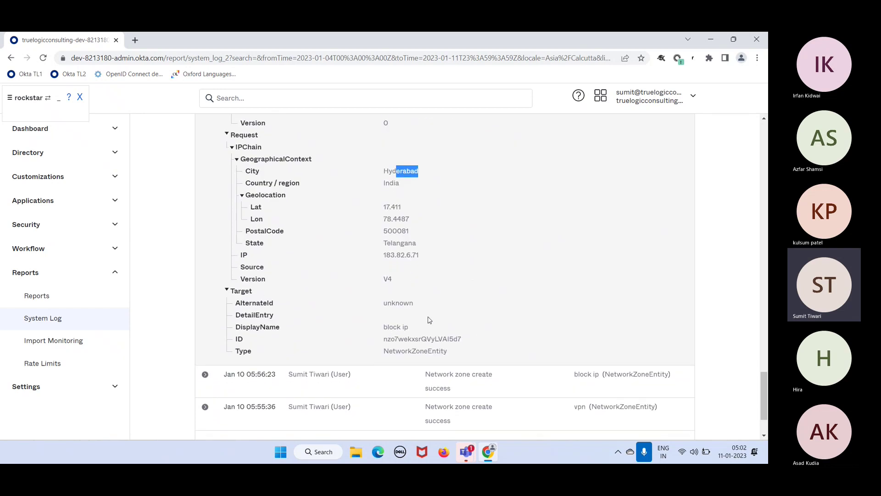
{"action": "left_click_drag", "start_coordinate": [429, 312], "coordinate": [383, 310]}
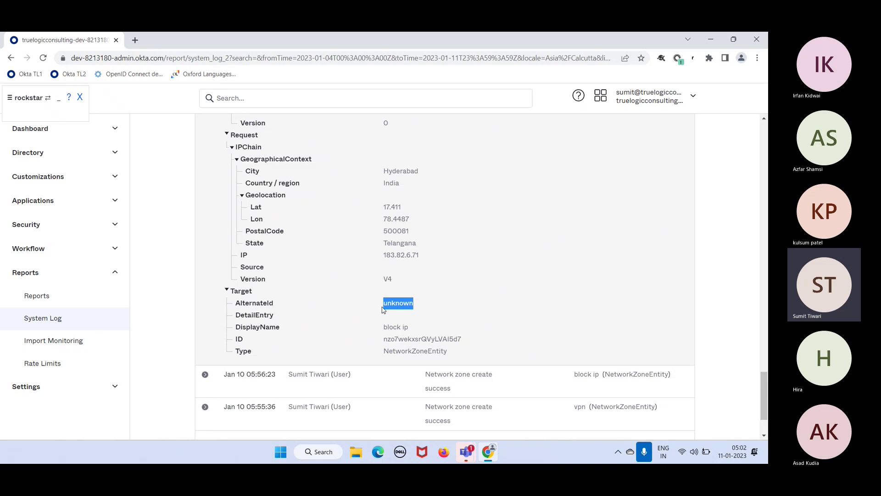
{"action": "left_click_drag", "start_coordinate": [415, 330], "coordinate": [381, 332]}
{"action": "left_click_drag", "start_coordinate": [468, 338], "coordinate": [384, 351]}
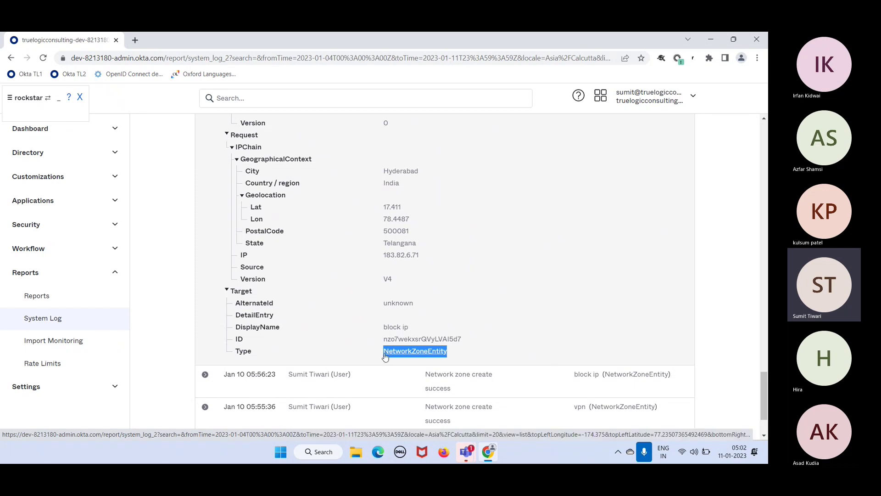
Step: Recheck the expanded blacklist event from its Actor and Client details through the System section's zone data and legacy event type
{"action": "scroll", "coordinate": [521, 236], "scroll_direction": "up", "scroll_amount": 15}
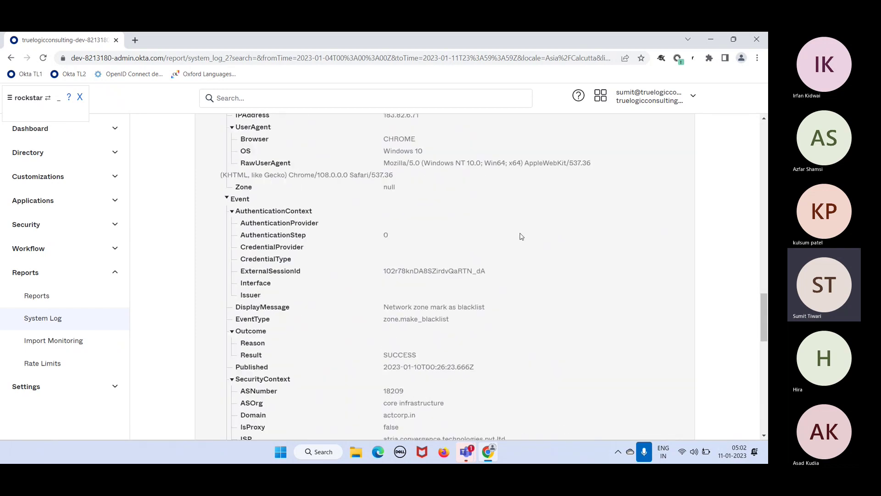
{"action": "scroll", "coordinate": [521, 236], "scroll_direction": "up", "scroll_amount": 5}
{"action": "scroll", "coordinate": [521, 236], "scroll_direction": "down", "scroll_amount": 2}
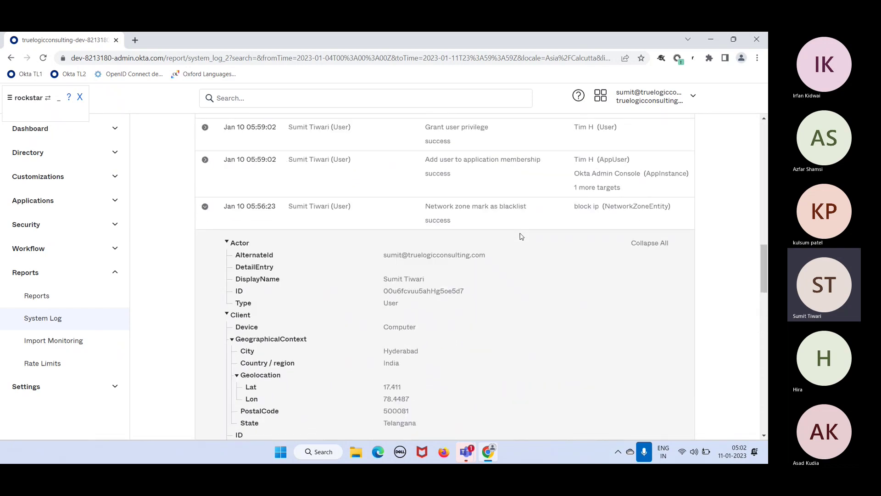
{"action": "scroll", "coordinate": [521, 236], "scroll_direction": "down", "scroll_amount": 2}
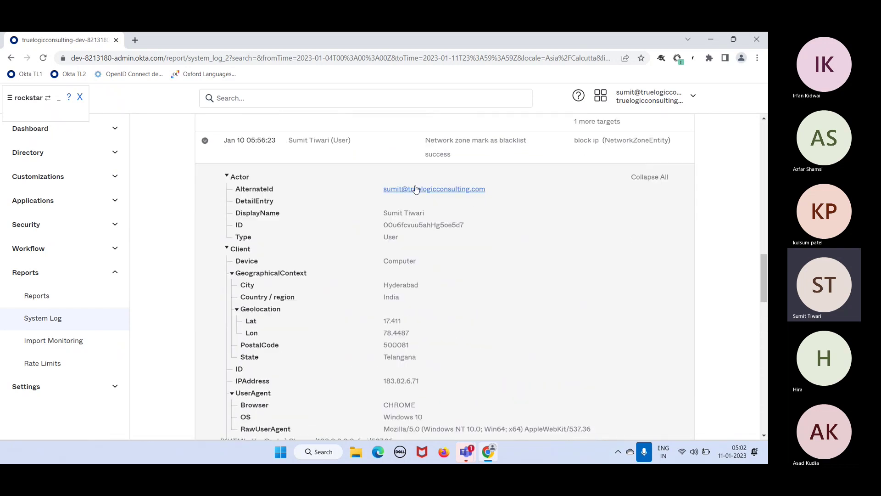
{"action": "scroll", "coordinate": [466, 251], "scroll_direction": "down", "scroll_amount": 1}
{"action": "scroll", "coordinate": [467, 251], "scroll_direction": "down", "scroll_amount": 1}
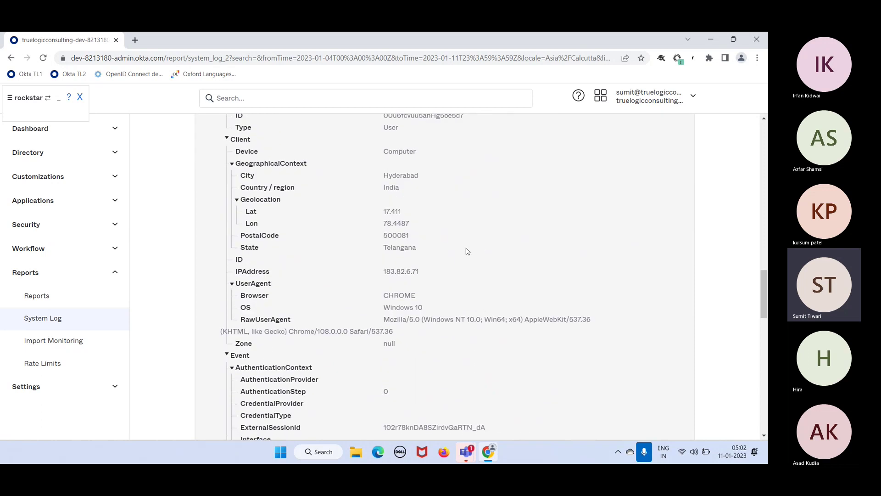
{"action": "scroll", "coordinate": [466, 251], "scroll_direction": "down", "scroll_amount": 9}
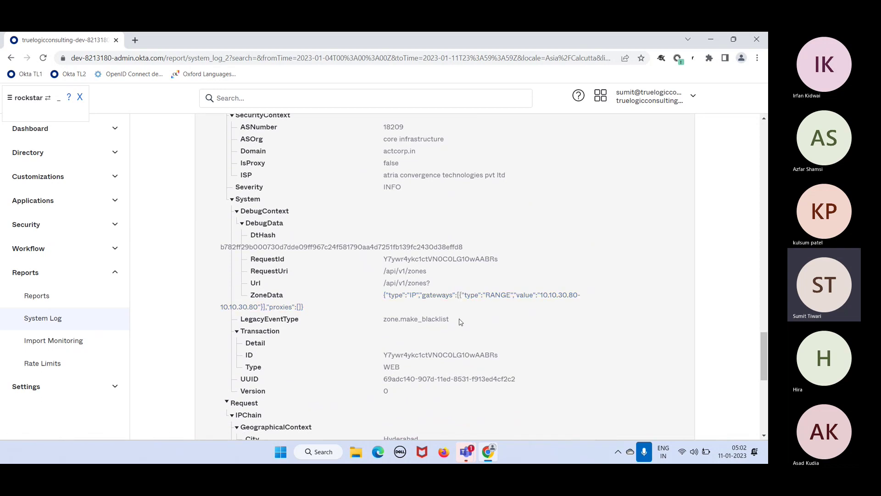
{"action": "triple_click", "coordinate": [373, 319]}
{"action": "double_click", "coordinate": [379, 323]}
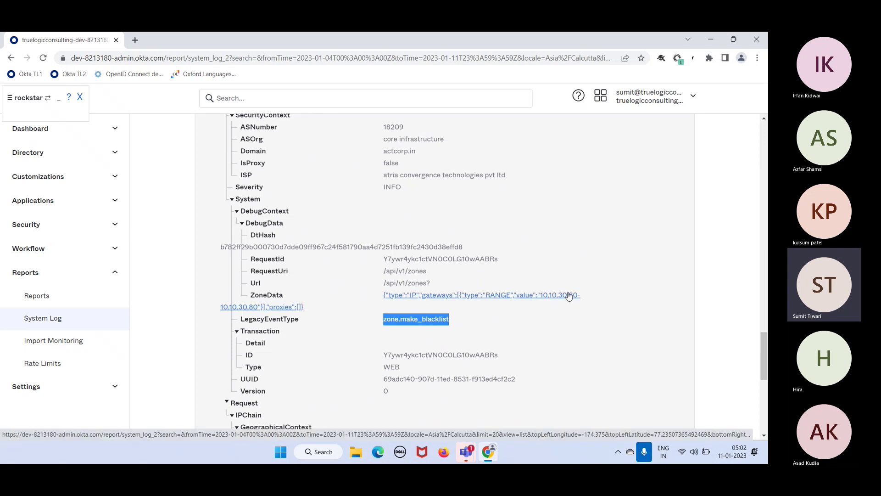
{"action": "scroll", "coordinate": [544, 225], "scroll_direction": "up", "scroll_amount": 5}
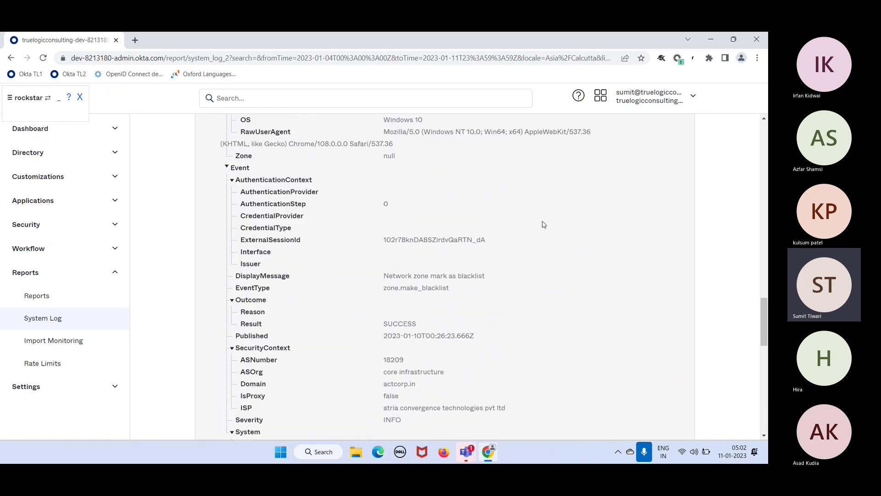
{"action": "scroll", "coordinate": [507, 296], "scroll_direction": "down", "scroll_amount": 7}
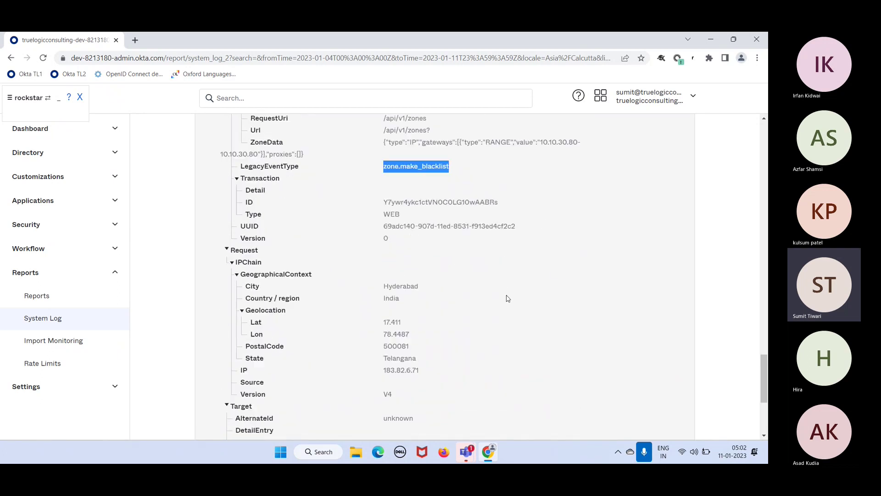
Step: Check the blacklist event's Target display name, and review the matching block ip zone's gateway IPs and zone type in the Security network zones
{"action": "scroll", "coordinate": [507, 299], "scroll_direction": "down", "scroll_amount": 3}
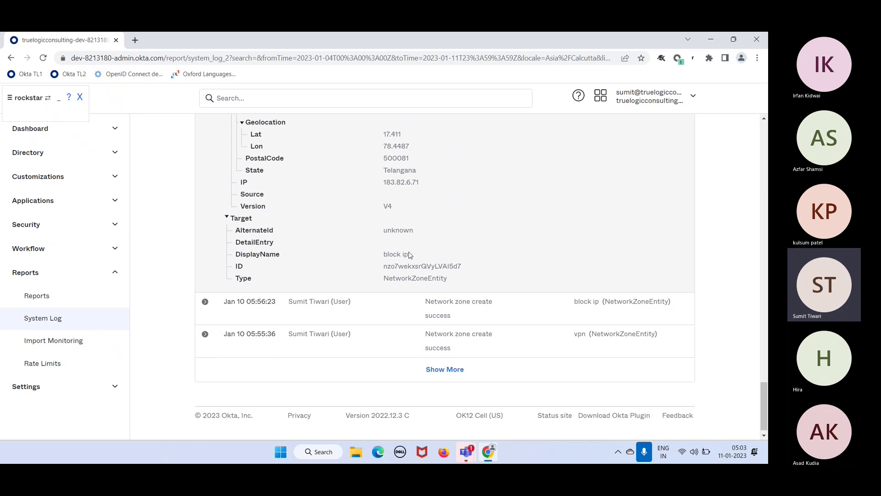
{"action": "left_click_drag", "start_coordinate": [411, 255], "coordinate": [384, 256]}
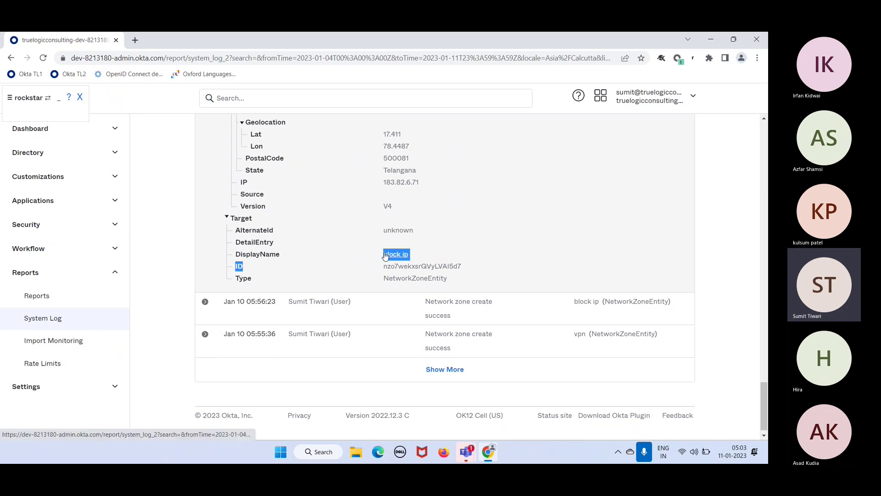
{"action": "left_click", "coordinate": [39, 224]}
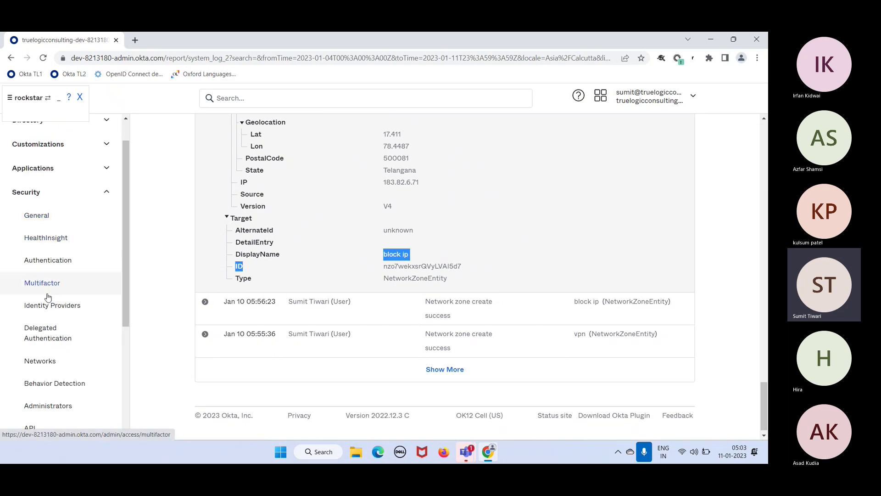
{"action": "scroll", "coordinate": [57, 339], "scroll_direction": "down", "scroll_amount": 2}
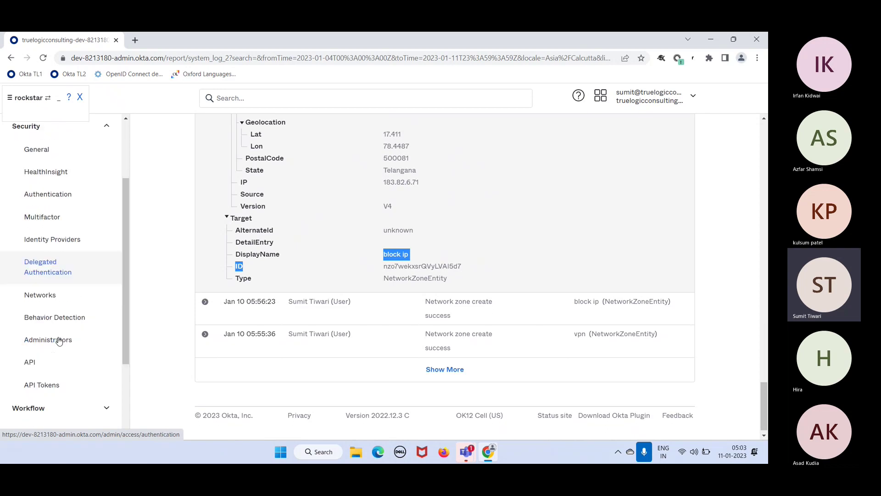
{"action": "left_click", "coordinate": [45, 292]}
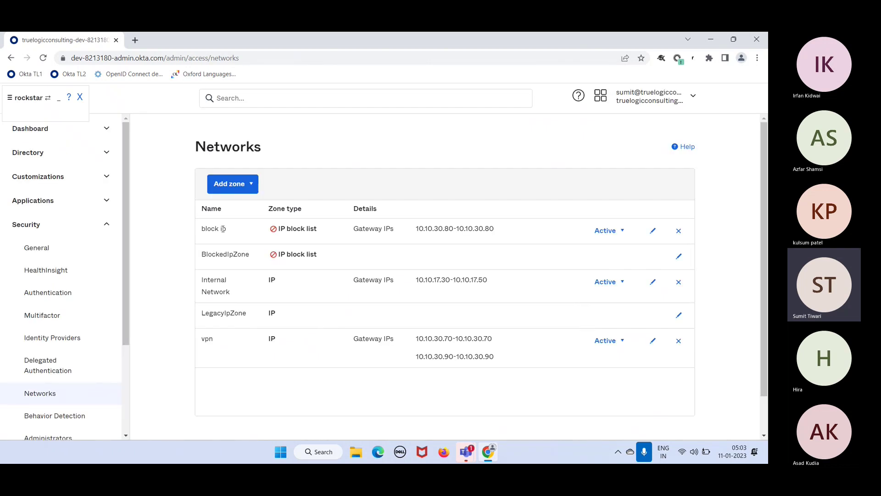
{"action": "left_click_drag", "start_coordinate": [496, 229], "coordinate": [457, 228]}
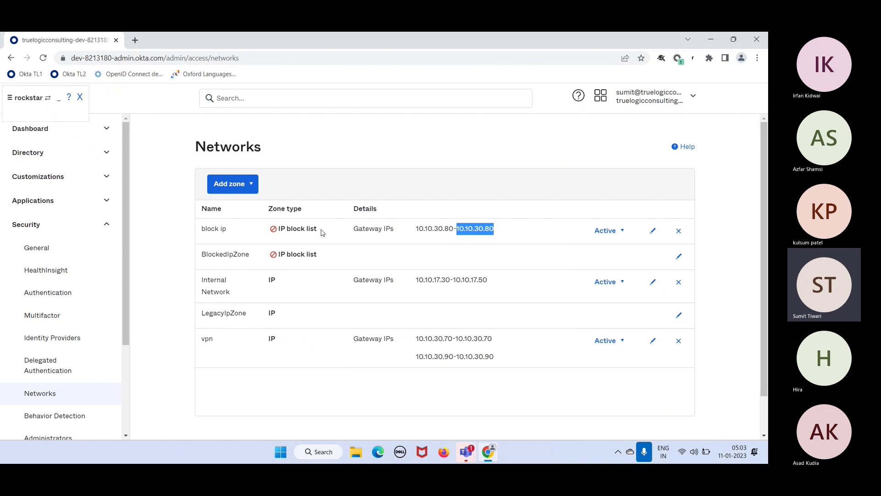
{"action": "left_click_drag", "start_coordinate": [318, 230], "coordinate": [269, 243]}
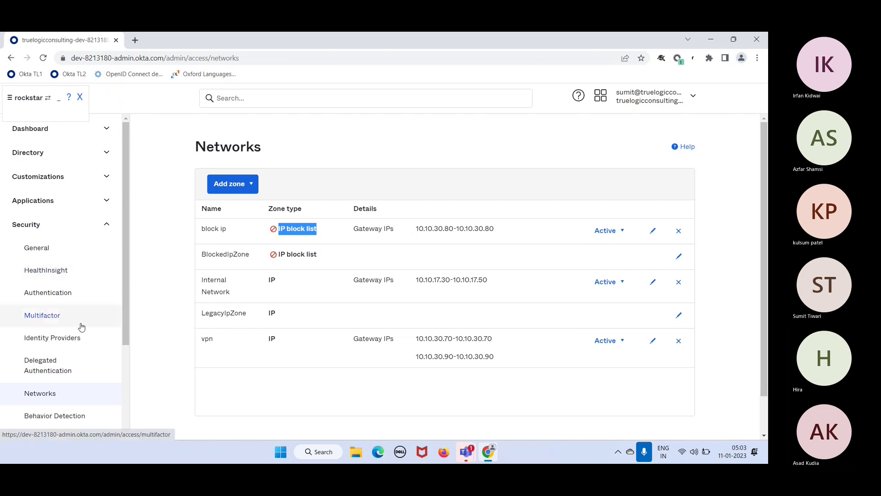
Step: Return from the network zones to the System Log report
{"action": "scroll", "coordinate": [83, 367], "scroll_direction": "down", "scroll_amount": 3}
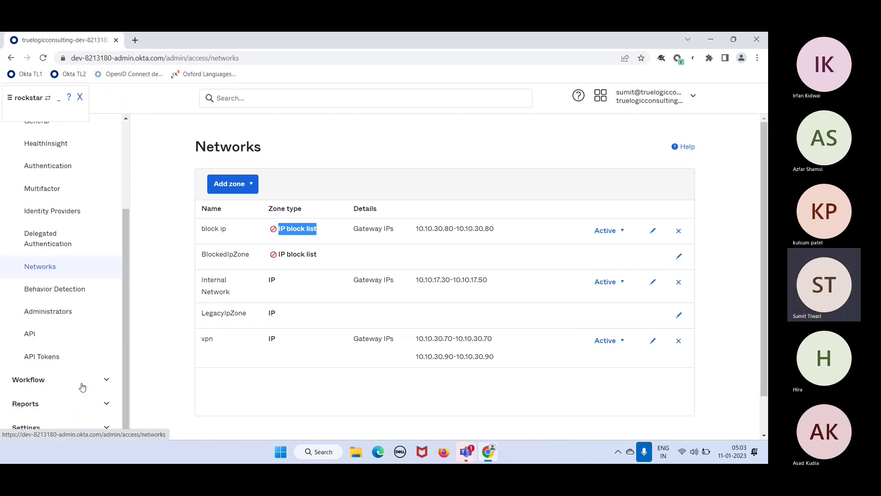
{"action": "left_click", "coordinate": [53, 403]}
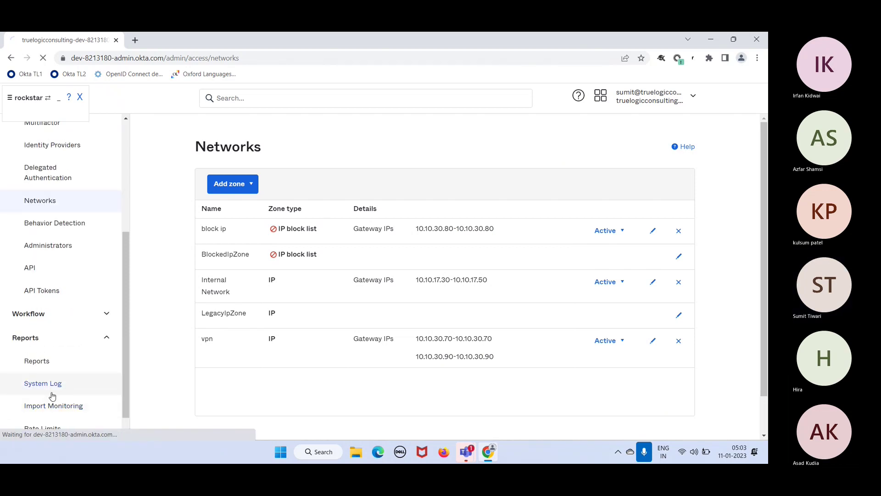
Step: Open the System Log report and look through the recent events down to the network zone entries
{"action": "left_click", "coordinate": [52, 396]}
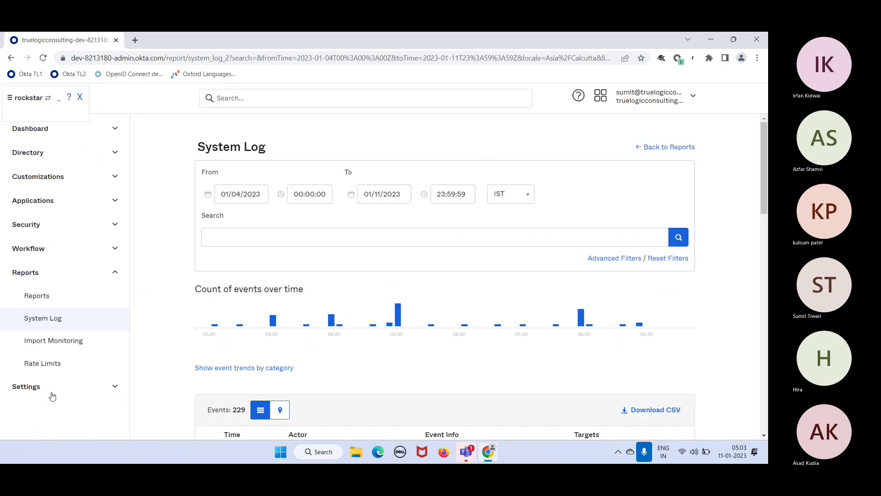
{"action": "scroll", "coordinate": [385, 363], "scroll_direction": "down", "scroll_amount": 4}
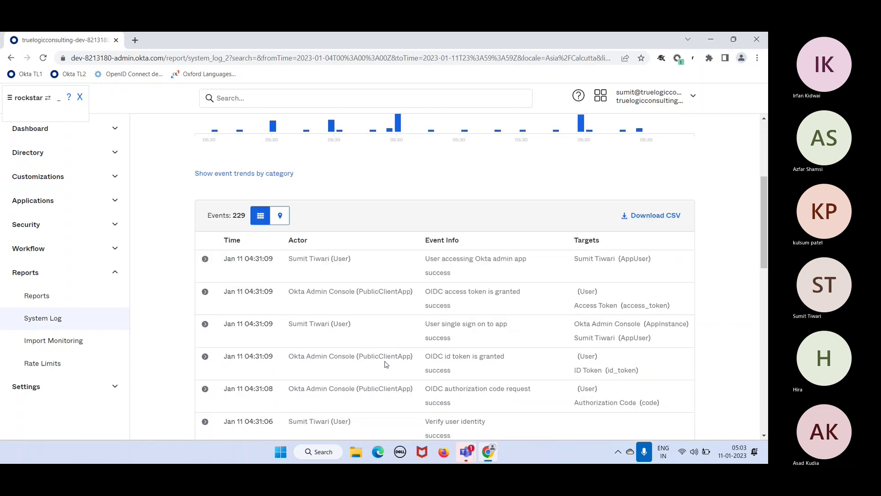
{"action": "scroll", "coordinate": [385, 364], "scroll_direction": "down", "scroll_amount": 10}
{"action": "scroll", "coordinate": [385, 364], "scroll_direction": "down", "scroll_amount": 3}
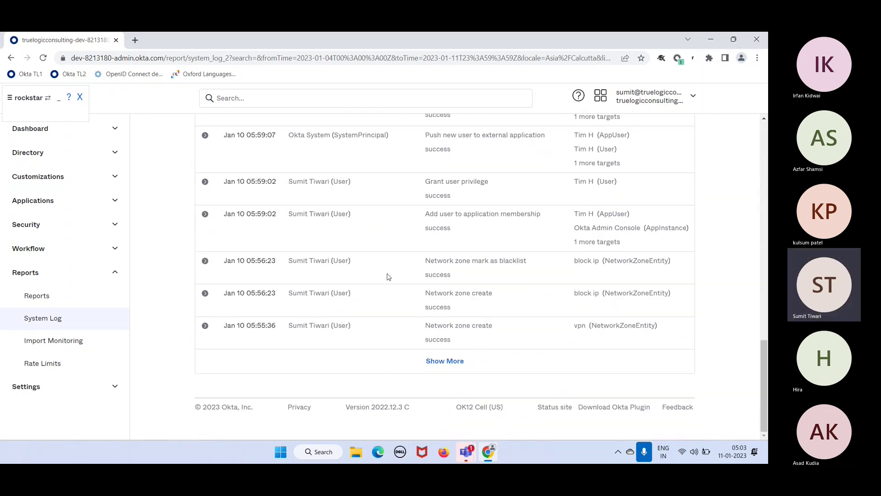
{"action": "scroll", "coordinate": [389, 276], "scroll_direction": "up", "scroll_amount": 10}
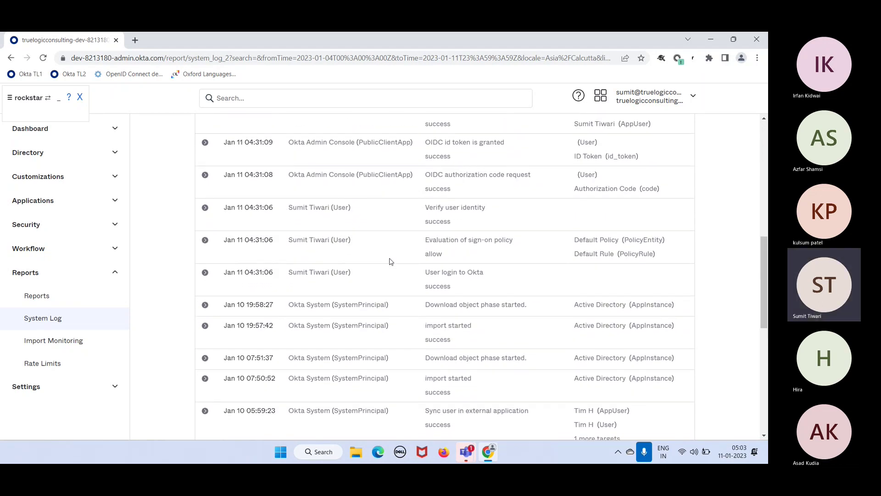
{"action": "scroll", "coordinate": [390, 261], "scroll_direction": "down", "scroll_amount": 1}
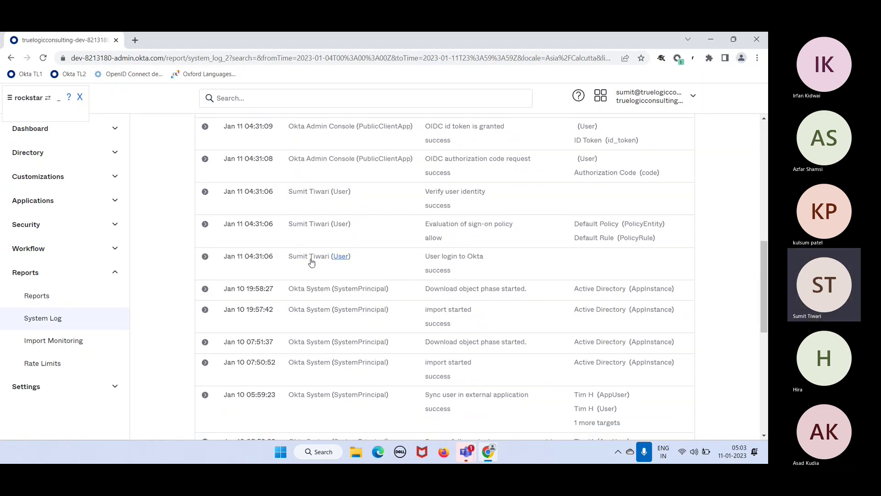
Step: Fully expand the Jan 11 04:31:06 "User login to Okta" event and highlight its Actor and Client details for review
{"action": "left_click", "coordinate": [205, 257]}
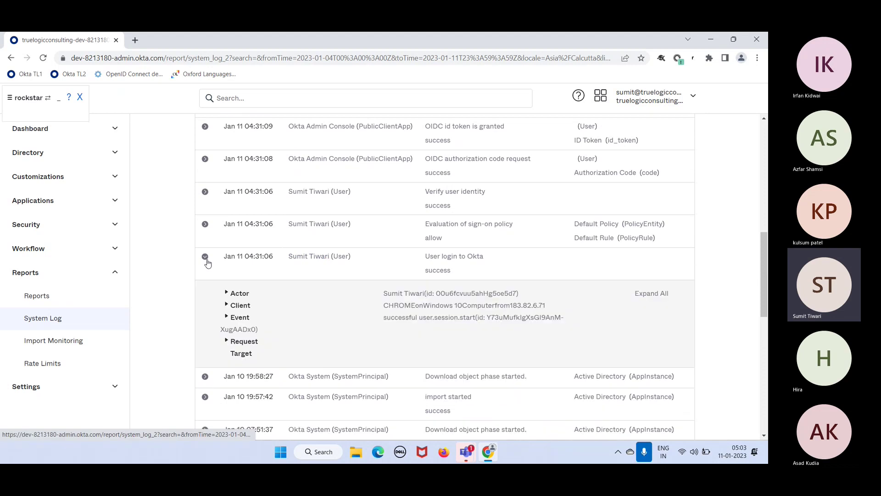
{"action": "left_click", "coordinate": [651, 294]}
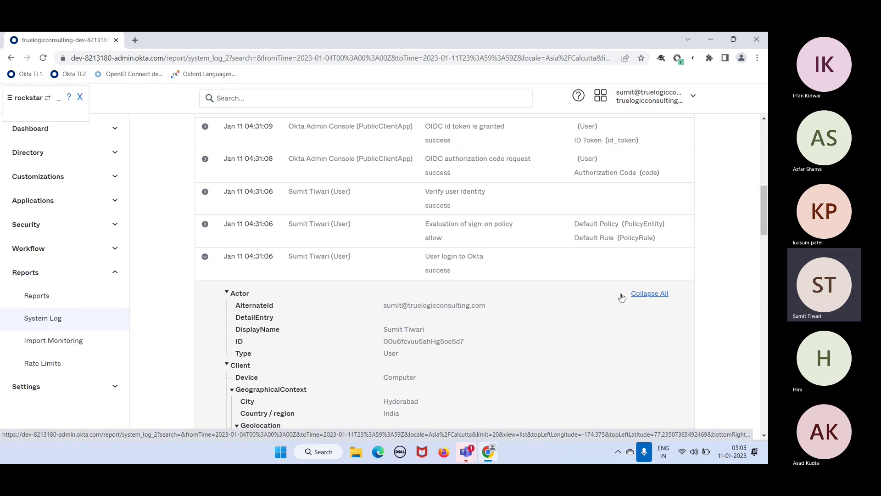
{"action": "left_click_drag", "start_coordinate": [471, 307], "coordinate": [418, 354]}
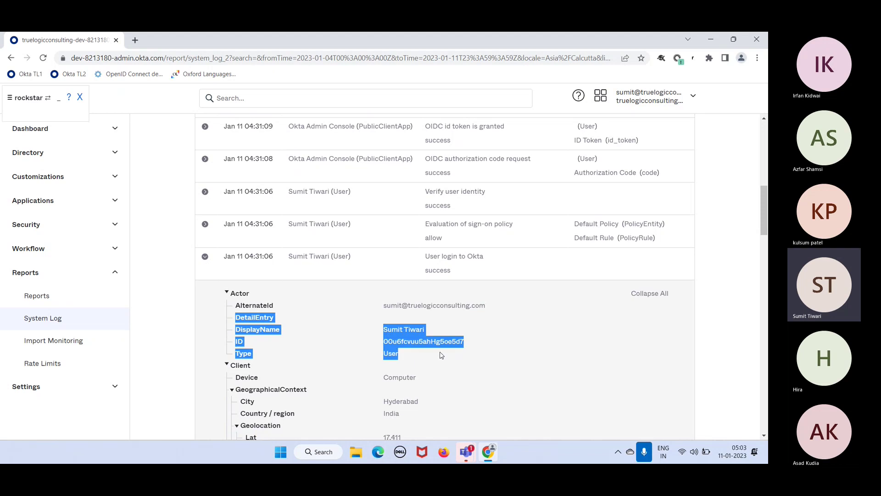
{"action": "scroll", "coordinate": [538, 370], "scroll_direction": "down", "scroll_amount": 5}
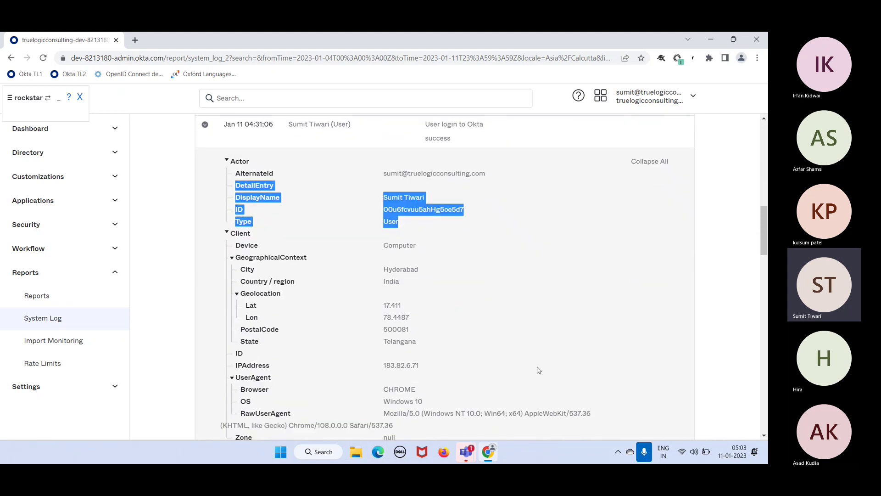
{"action": "left_click_drag", "start_coordinate": [417, 166], "coordinate": [573, 348]}
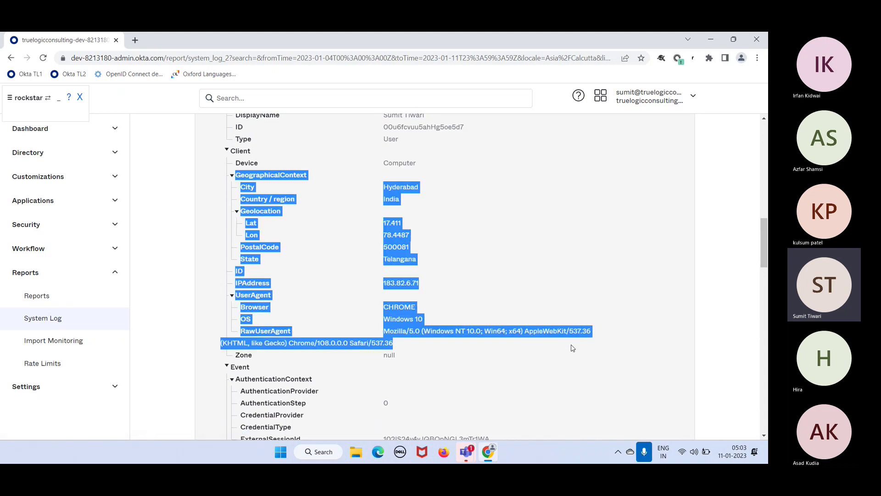
Step: Highlight the outcome result and the EventType value in the login event's Event section
{"action": "scroll", "coordinate": [573, 348], "scroll_direction": "down", "scroll_amount": 5}
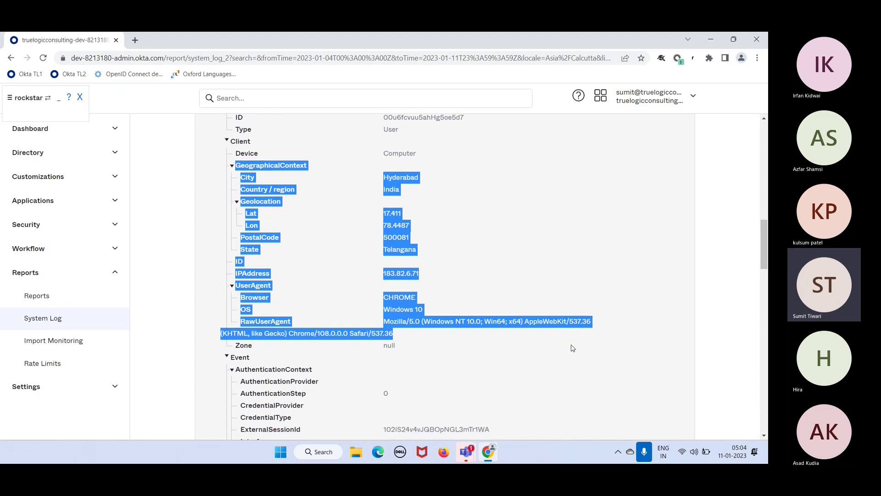
{"action": "left_click_drag", "start_coordinate": [417, 315], "coordinate": [382, 314]}
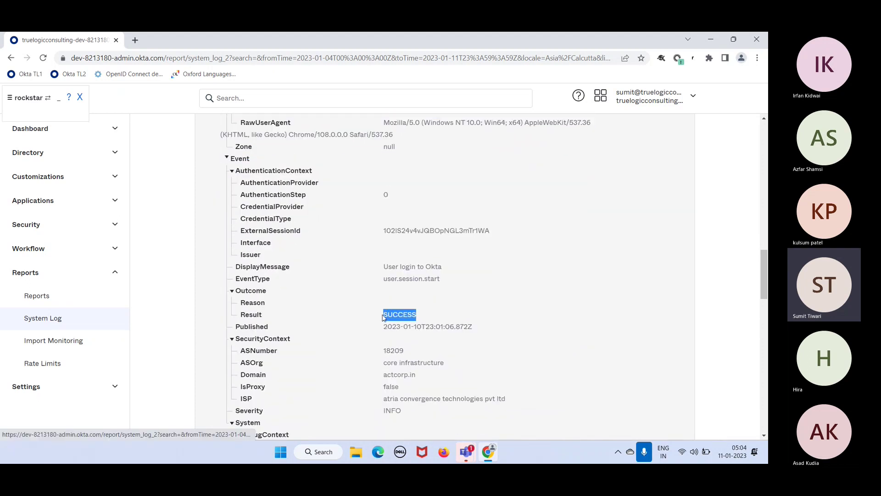
{"action": "left_click_drag", "start_coordinate": [460, 281], "coordinate": [386, 281]}
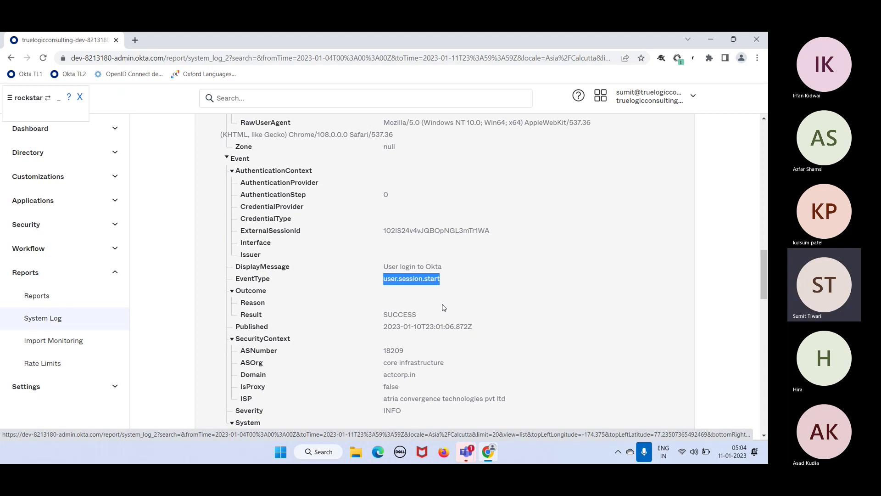
Step: Examine the login event's System data, highlighting the DeviceFingerprint, RequestUri and LegacyEventType values
{"action": "scroll", "coordinate": [438, 299], "scroll_direction": "down", "scroll_amount": 1}
{"action": "scroll", "coordinate": [459, 326], "scroll_direction": "down", "scroll_amount": 2}
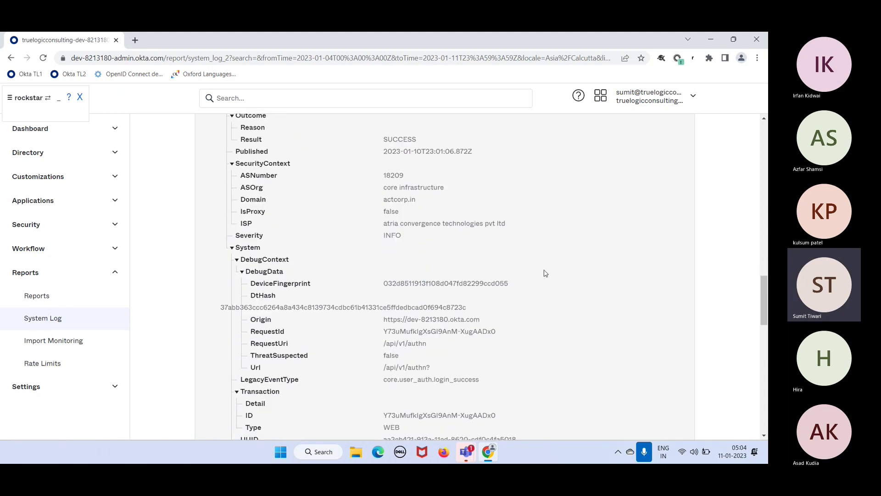
{"action": "left_click_drag", "start_coordinate": [509, 284], "coordinate": [387, 276]}
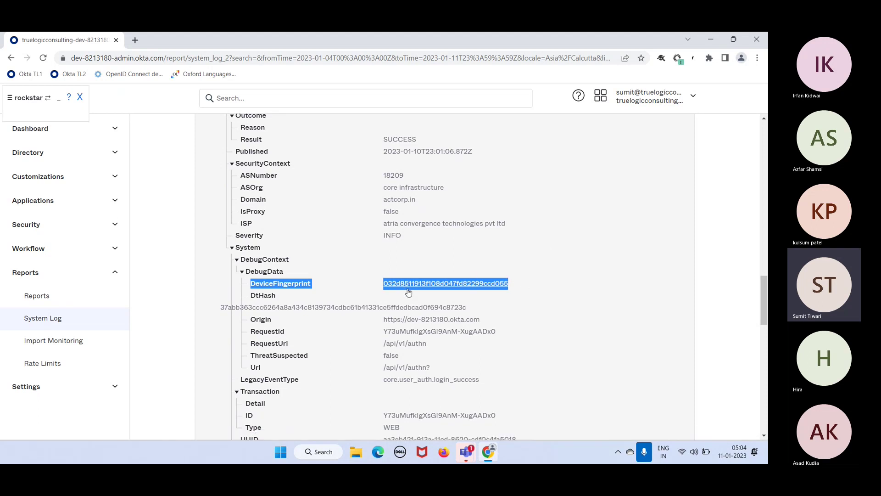
{"action": "scroll", "coordinate": [456, 375], "scroll_direction": "down", "scroll_amount": 1}
{"action": "scroll", "coordinate": [456, 376], "scroll_direction": "down", "scroll_amount": 1}
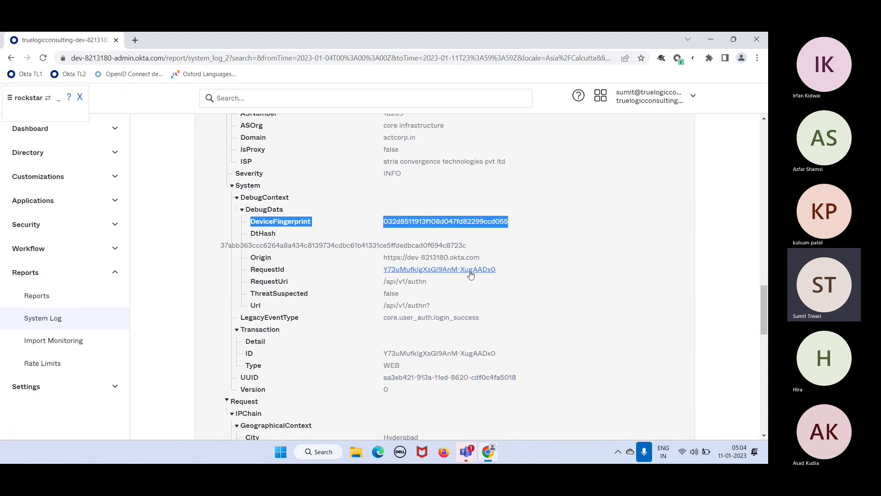
{"action": "left_click_drag", "start_coordinate": [494, 262], "coordinate": [383, 260]}
{"action": "left_click_drag", "start_coordinate": [427, 281], "coordinate": [384, 287]}
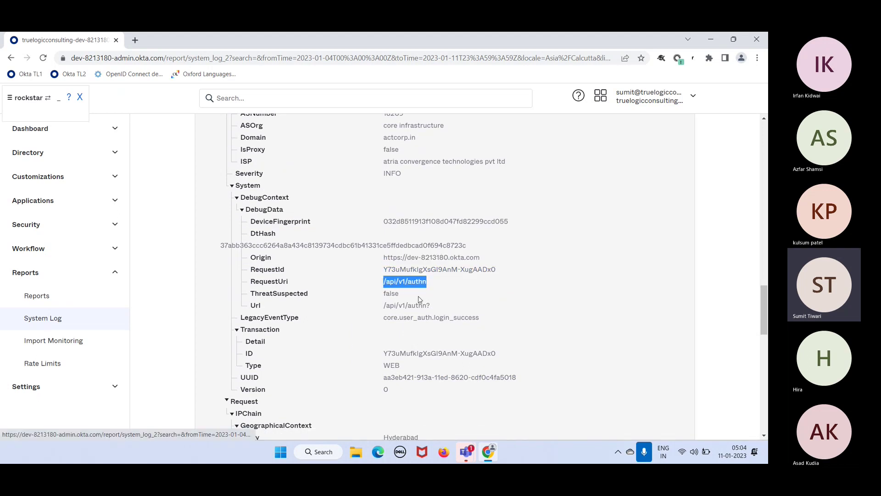
{"action": "left_click_drag", "start_coordinate": [501, 318], "coordinate": [388, 320]}
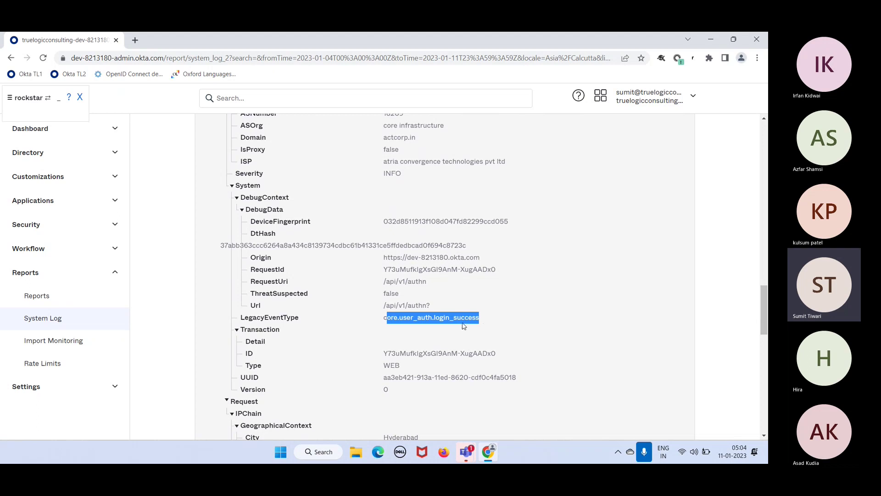
Step: Highlight the login event's transaction ID and review the Request, IPChain and System details around it
{"action": "scroll", "coordinate": [526, 344], "scroll_direction": "down", "scroll_amount": 2}
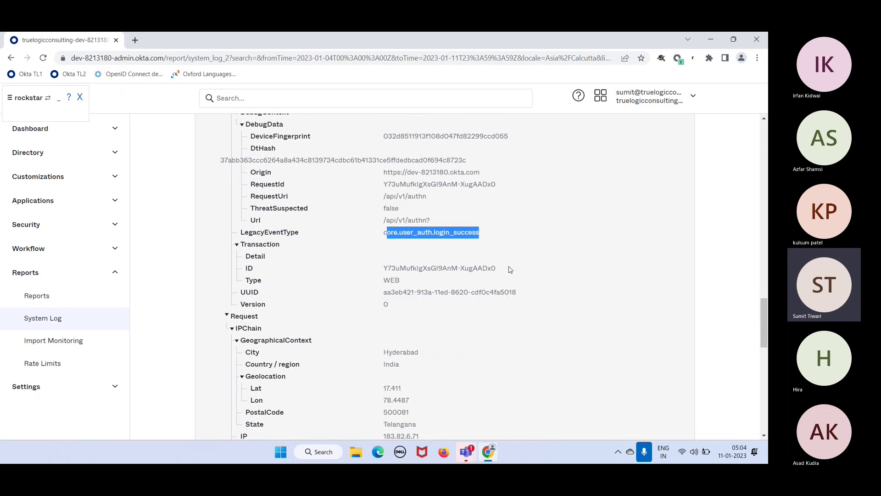
{"action": "left_click_drag", "start_coordinate": [509, 268], "coordinate": [382, 269]}
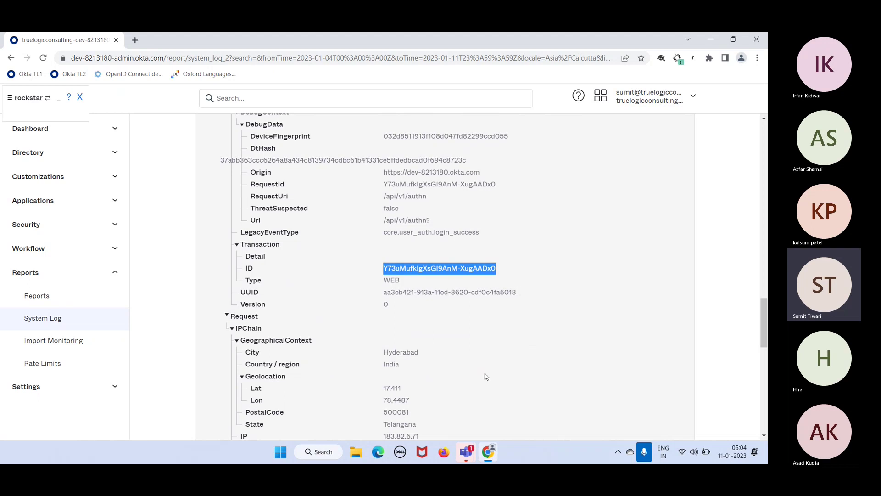
{"action": "scroll", "coordinate": [486, 373], "scroll_direction": "down", "scroll_amount": 3}
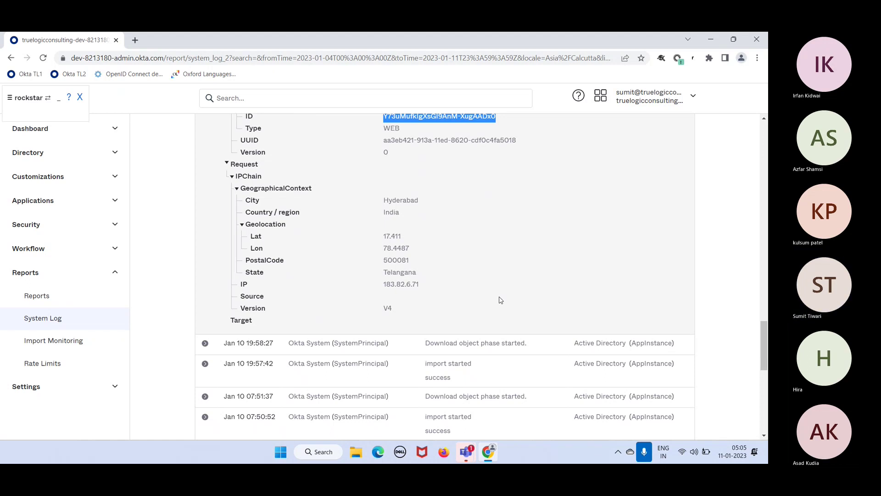
{"action": "scroll", "coordinate": [501, 301], "scroll_direction": "up", "scroll_amount": 1}
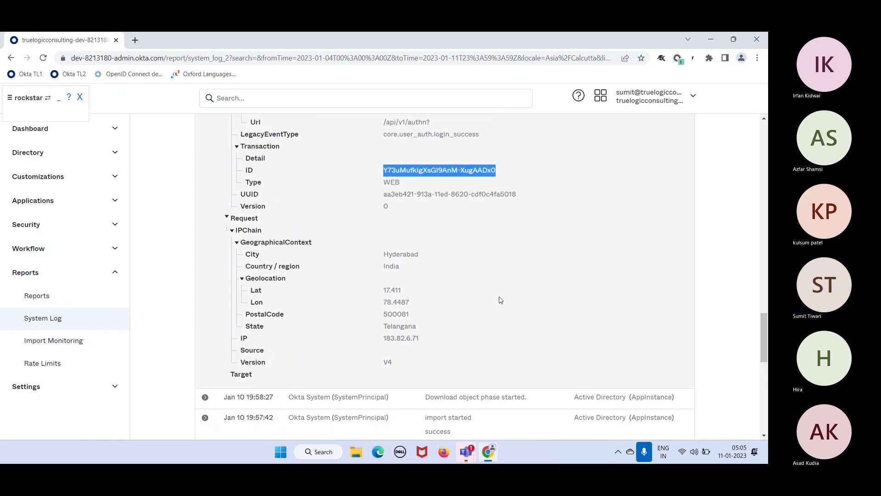
{"action": "scroll", "coordinate": [501, 300], "scroll_direction": "down", "scroll_amount": 3}
{"action": "scroll", "coordinate": [501, 300], "scroll_direction": "up", "scroll_amount": 8}
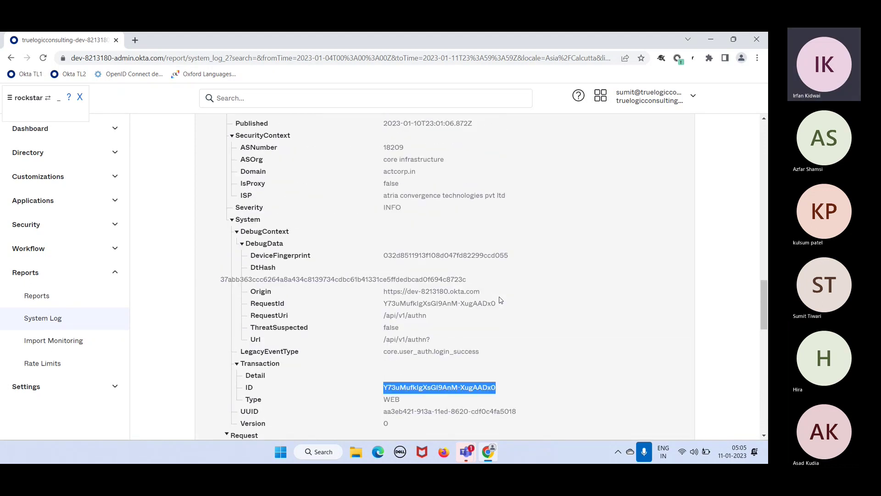
{"action": "scroll", "coordinate": [500, 300], "scroll_direction": "up", "scroll_amount": 1}
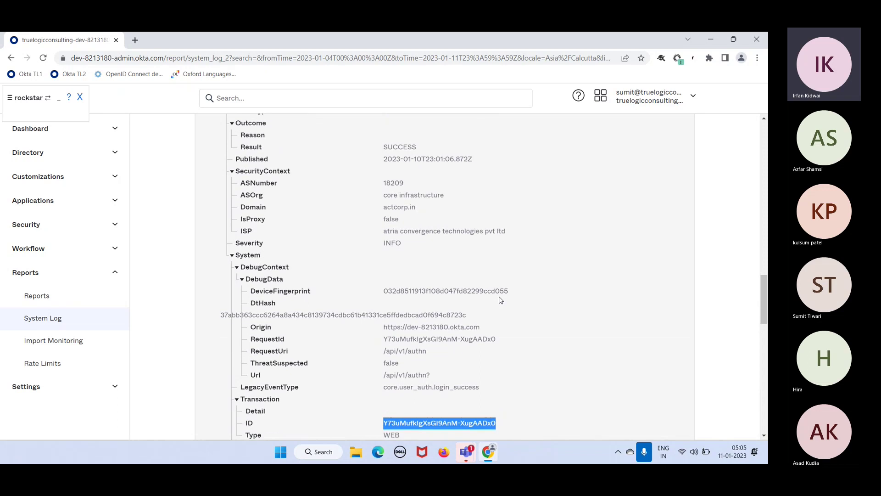
{"action": "scroll", "coordinate": [501, 301], "scroll_direction": "up", "scroll_amount": 1}
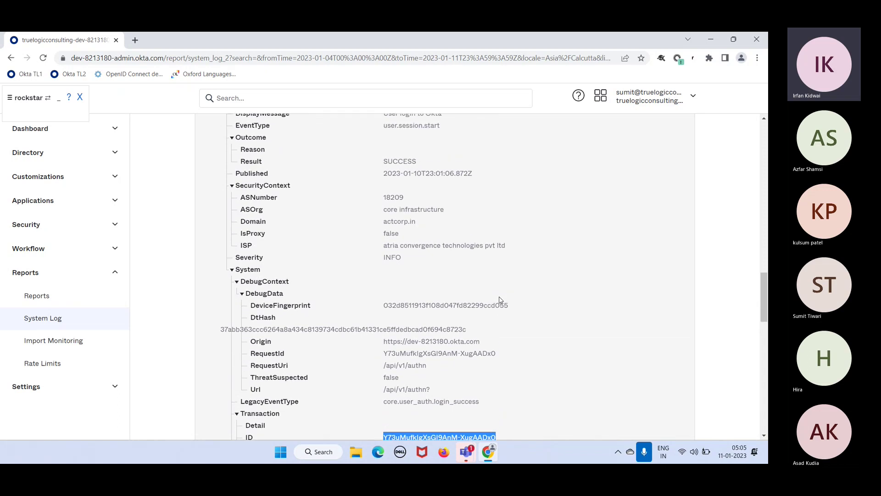
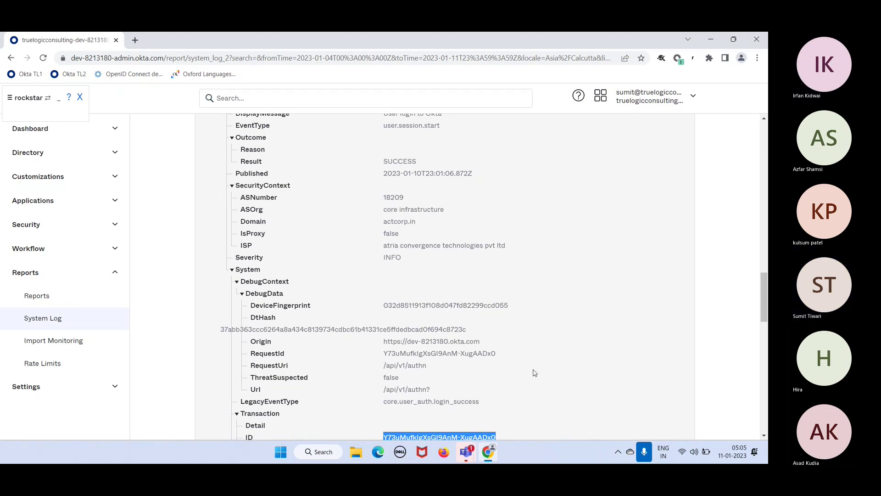
Step: Fully expand the Jan 10 05:59:07 "Push new user to external application" event and highlight the actor's AlternateId
{"action": "scroll", "coordinate": [534, 372], "scroll_direction": "down", "scroll_amount": 6}
{"action": "scroll", "coordinate": [534, 373], "scroll_direction": "down", "scroll_amount": 5}
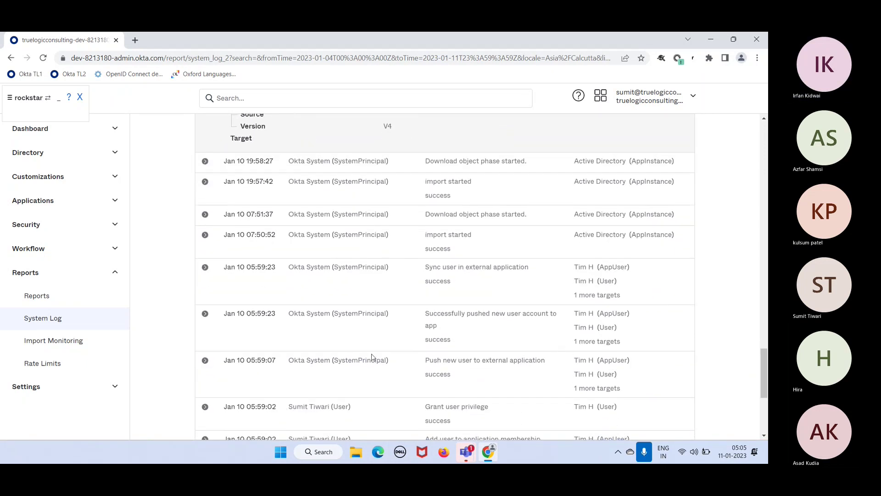
{"action": "scroll", "coordinate": [437, 382], "scroll_direction": "down", "scroll_amount": 3}
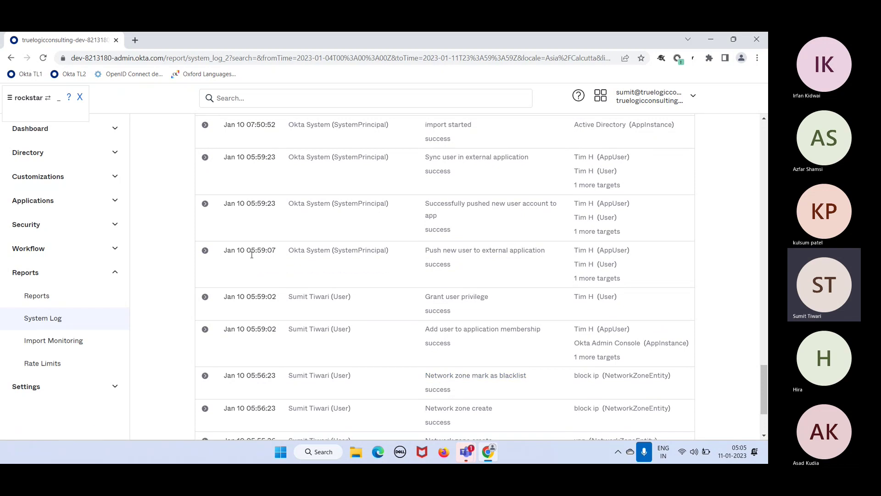
{"action": "left_click", "coordinate": [204, 251]}
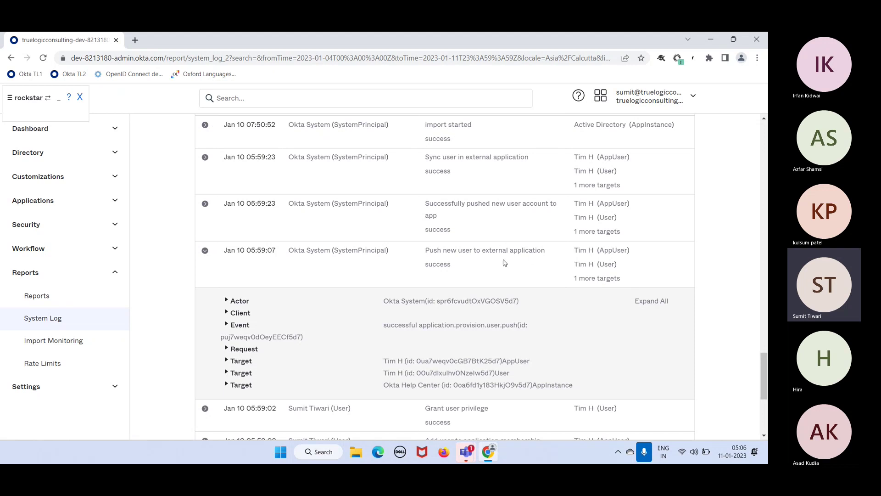
{"action": "left_click", "coordinate": [664, 303]}
{"action": "left_click_drag", "start_coordinate": [452, 317], "coordinate": [381, 313]}
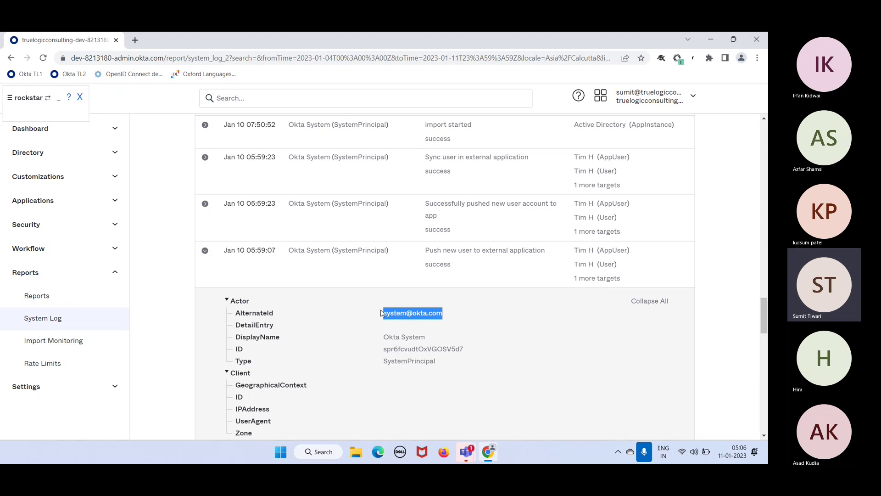
Step: Highlight the EventType, outcome result and LegacyEventType values in the expanded user push event
{"action": "scroll", "coordinate": [509, 370], "scroll_direction": "down", "scroll_amount": 5}
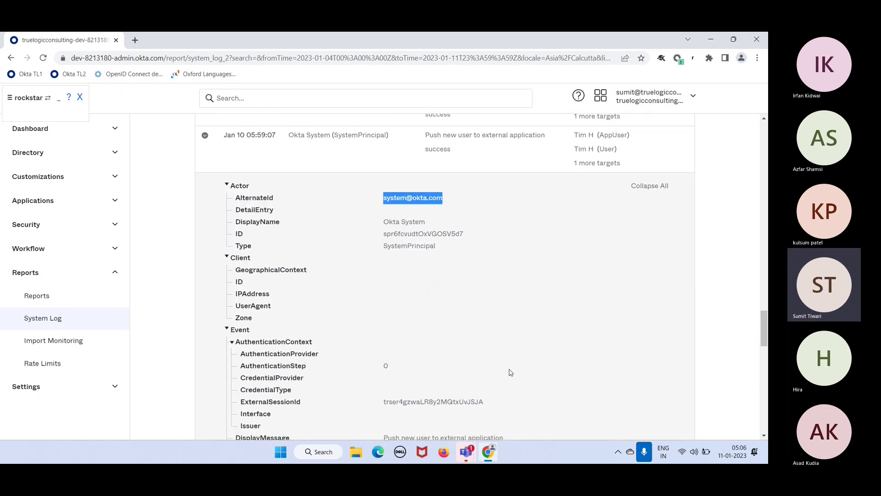
{"action": "scroll", "coordinate": [511, 373], "scroll_direction": "down", "scroll_amount": 2}
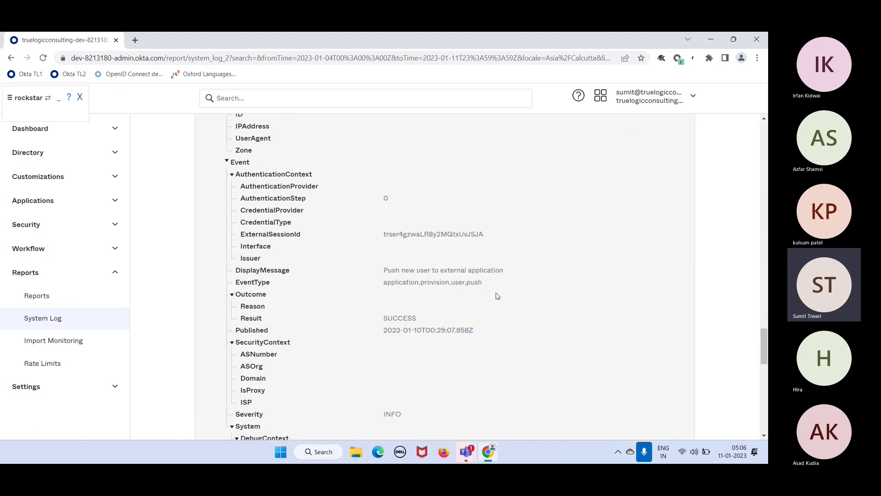
{"action": "left_click_drag", "start_coordinate": [496, 285], "coordinate": [384, 281]}
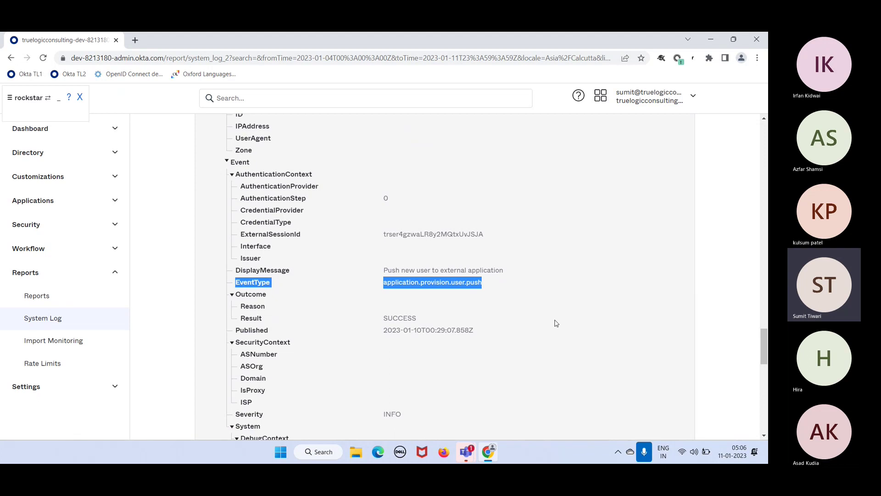
{"action": "scroll", "coordinate": [500, 288], "scroll_direction": "down", "scroll_amount": 1}
{"action": "left_click", "coordinate": [430, 251]}
{"action": "left_click_drag", "start_coordinate": [430, 252], "coordinate": [385, 254]}
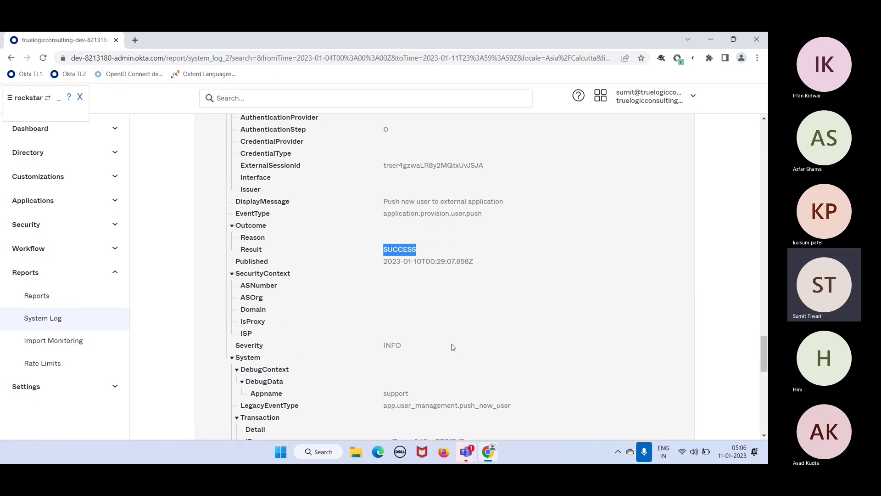
{"action": "scroll", "coordinate": [506, 326], "scroll_direction": "down", "scroll_amount": 1}
{"action": "left_click_drag", "start_coordinate": [510, 323], "coordinate": [385, 325]}
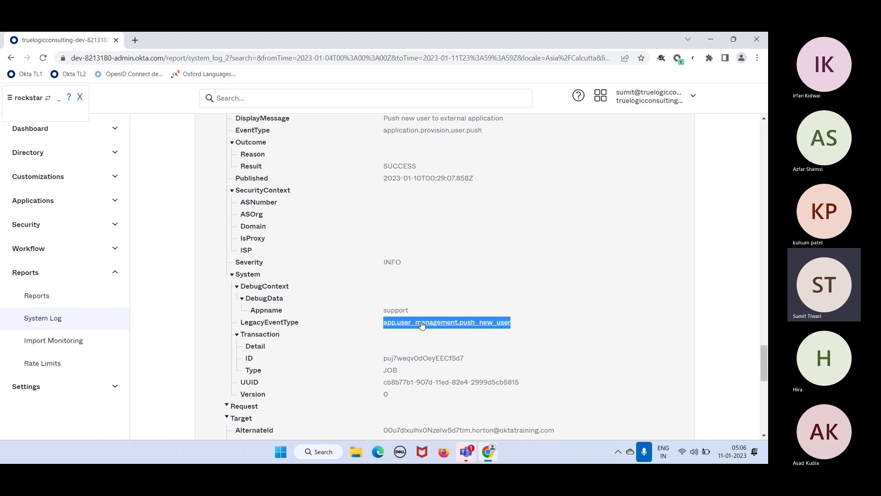
Step: Highlight the Appname value and the transaction ID in the user push event's System data
{"action": "left_click_drag", "start_coordinate": [425, 312], "coordinate": [381, 313]}
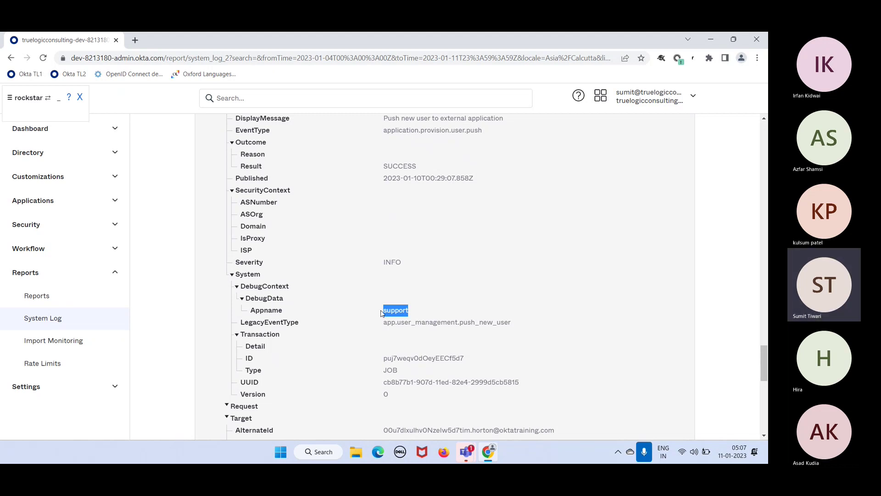
{"action": "scroll", "coordinate": [395, 340], "scroll_direction": "down", "scroll_amount": 3}
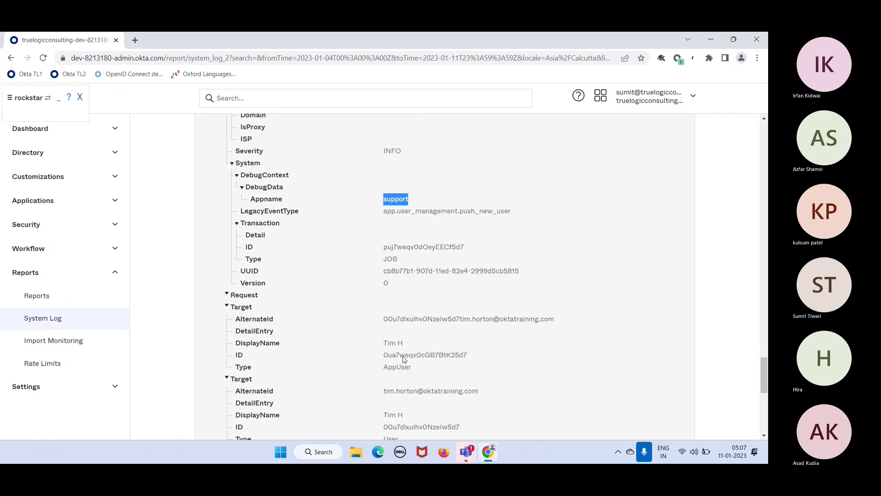
{"action": "scroll", "coordinate": [403, 360], "scroll_direction": "down", "scroll_amount": 5}
{"action": "scroll", "coordinate": [403, 359], "scroll_direction": "up", "scroll_amount": 5}
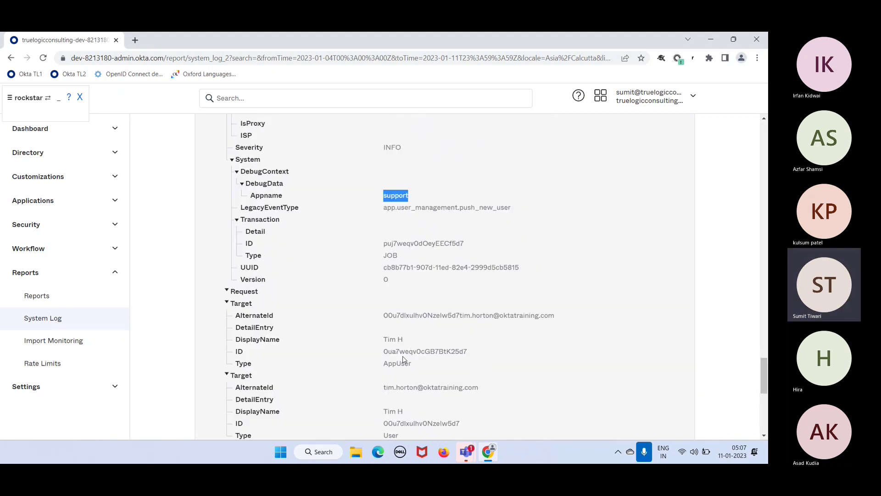
{"action": "scroll", "coordinate": [403, 360], "scroll_direction": "up", "scroll_amount": 2}
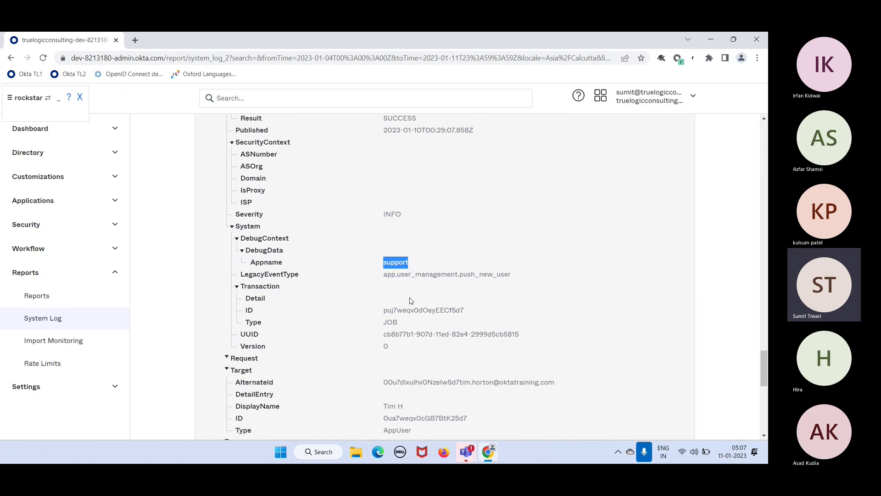
{"action": "scroll", "coordinate": [446, 325], "scroll_direction": "down", "scroll_amount": 3}
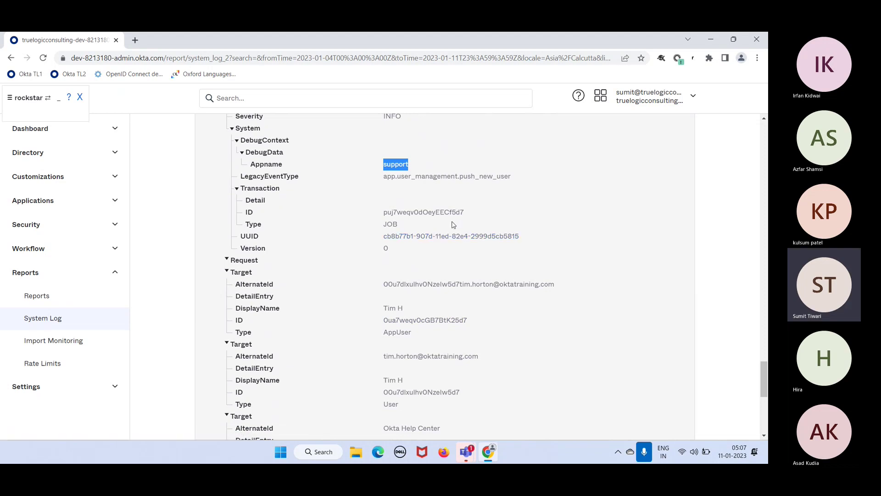
{"action": "left_click_drag", "start_coordinate": [494, 212], "coordinate": [406, 205]}
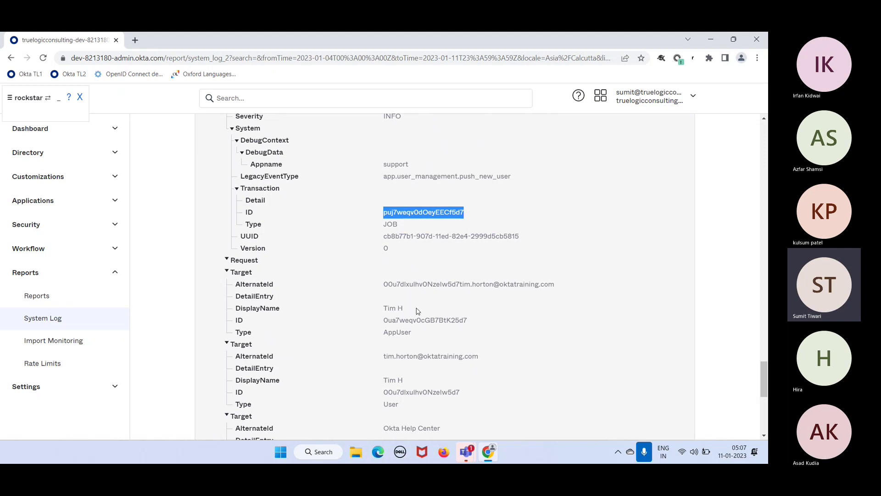
Step: Review the user push event's three Target blocks, highlighting the AppUser, User and Okta Help Center AppInstance details in turn
{"action": "scroll", "coordinate": [342, 295], "scroll_direction": "down", "scroll_amount": 2}
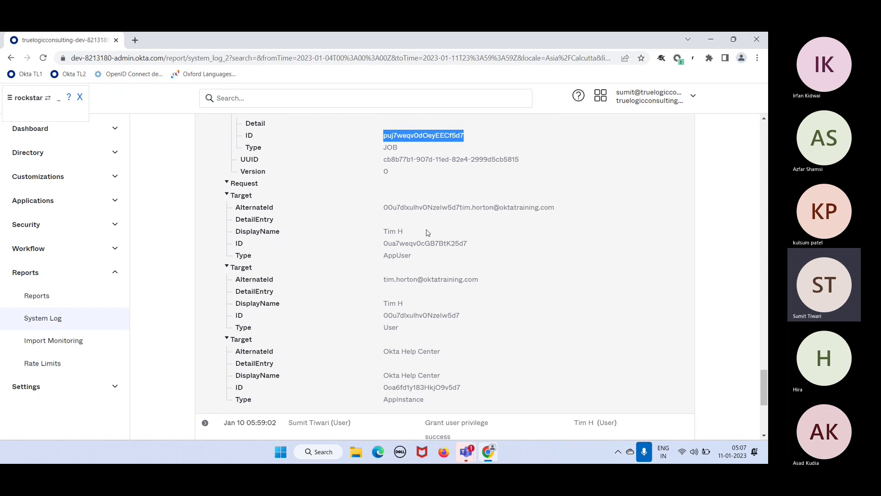
{"action": "left_click_drag", "start_coordinate": [572, 210], "coordinate": [410, 256]}
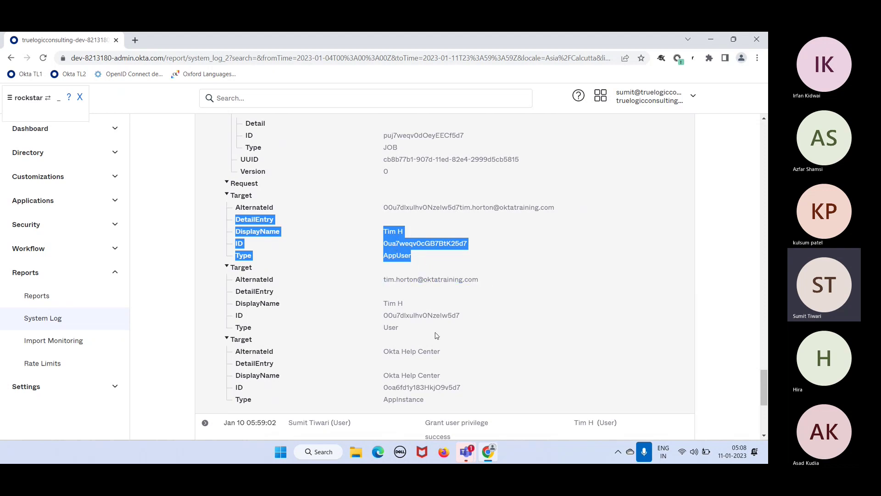
{"action": "left_click_drag", "start_coordinate": [410, 334], "coordinate": [379, 283]}
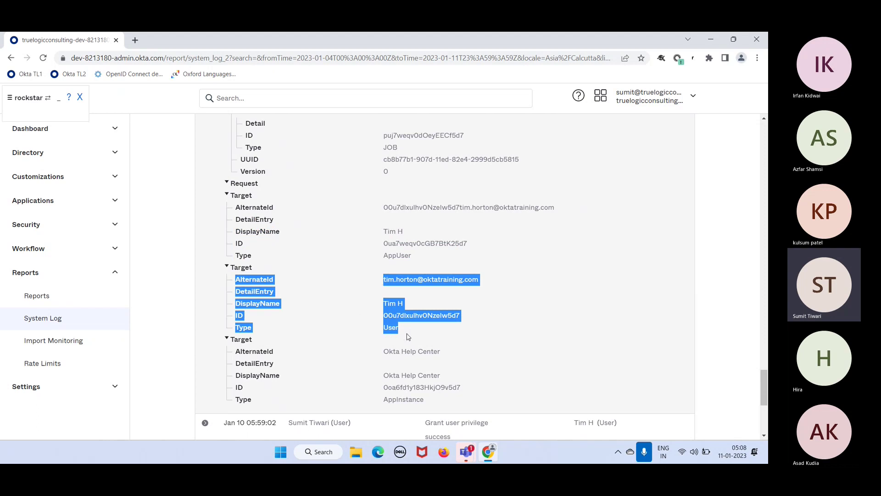
{"action": "left_click", "coordinate": [435, 401]}
{"action": "left_click_drag", "start_coordinate": [435, 401], "coordinate": [377, 353]}
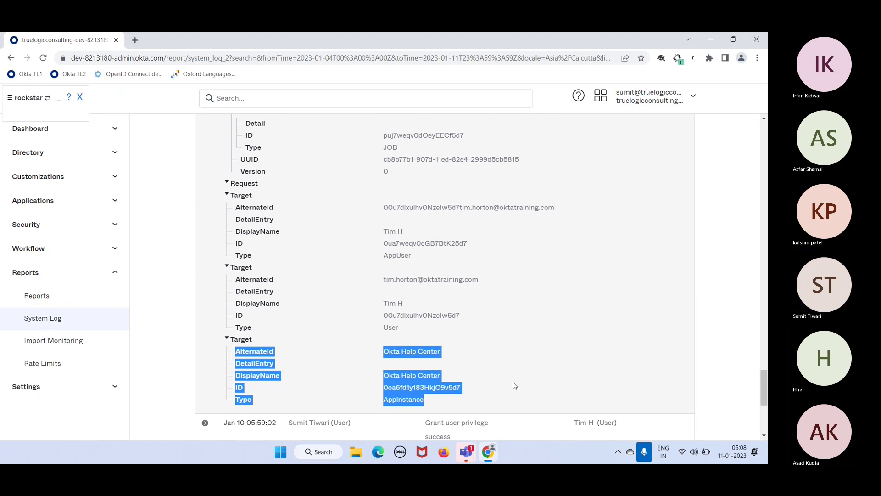
{"action": "scroll", "coordinate": [514, 385], "scroll_direction": "down", "scroll_amount": 1}
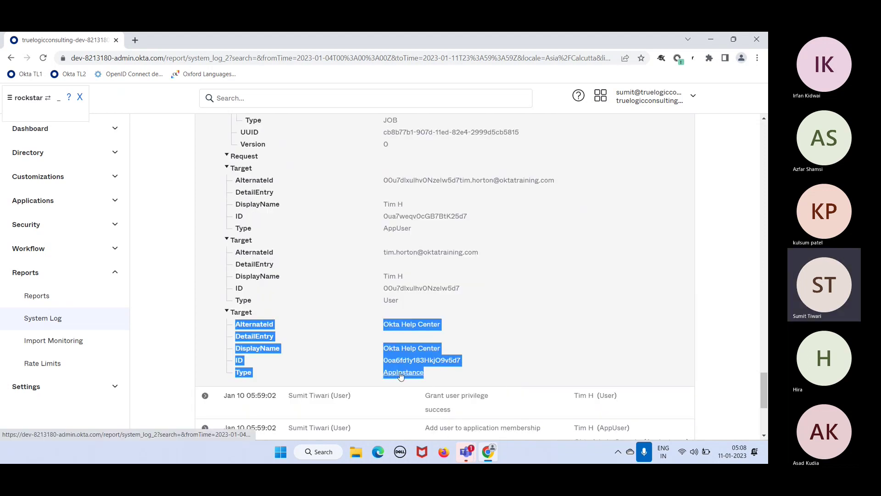
{"action": "scroll", "coordinate": [467, 376], "scroll_direction": "down", "scroll_amount": 3}
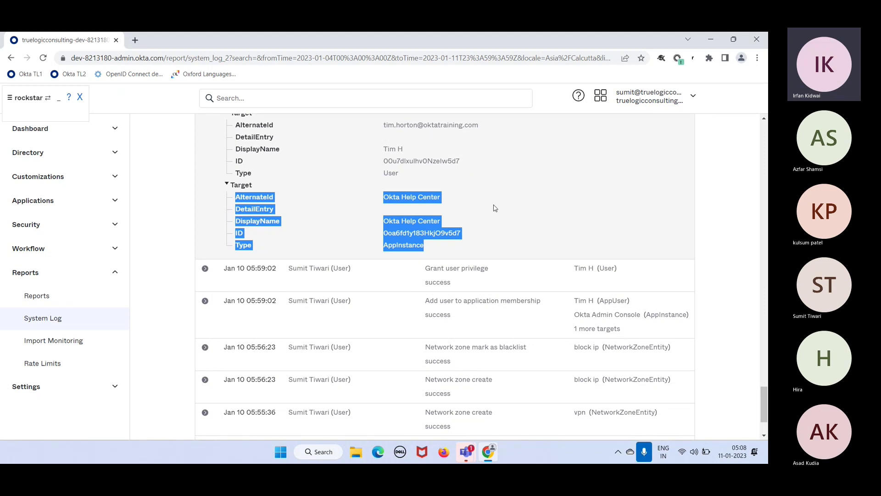
Step: Return to the expanded Jan 11 04:31:06 "User login to Okta" event and highlight its Result and Outcome fields
{"action": "scroll", "coordinate": [494, 208], "scroll_direction": "up", "scroll_amount": 15}
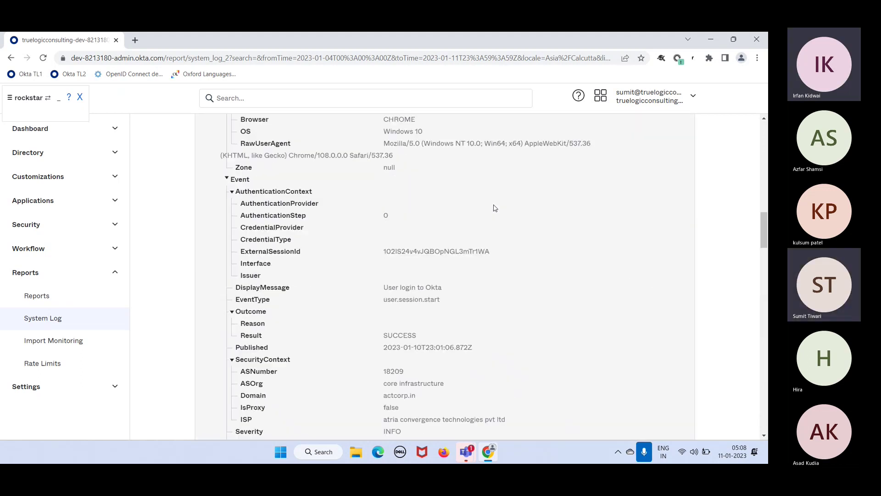
{"action": "scroll", "coordinate": [495, 208], "scroll_direction": "up", "scroll_amount": 10}
{"action": "left_click", "coordinate": [305, 237]}
{"action": "scroll", "coordinate": [304, 237], "scroll_direction": "down", "scroll_amount": 10}
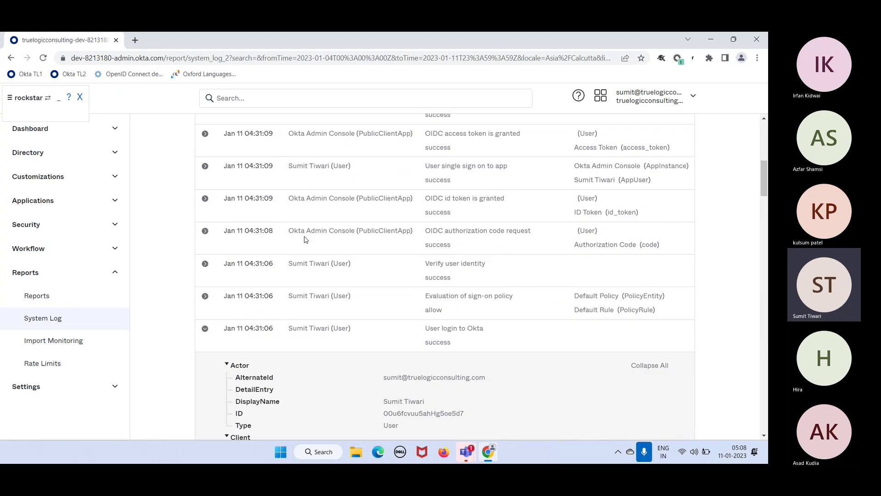
{"action": "scroll", "coordinate": [305, 238], "scroll_direction": "down", "scroll_amount": 5}
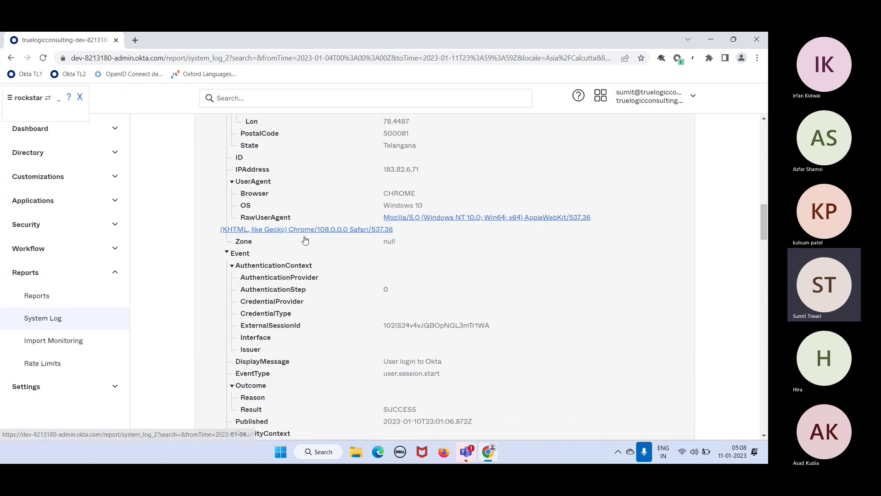
{"action": "scroll", "coordinate": [304, 239], "scroll_direction": "down", "scroll_amount": 2}
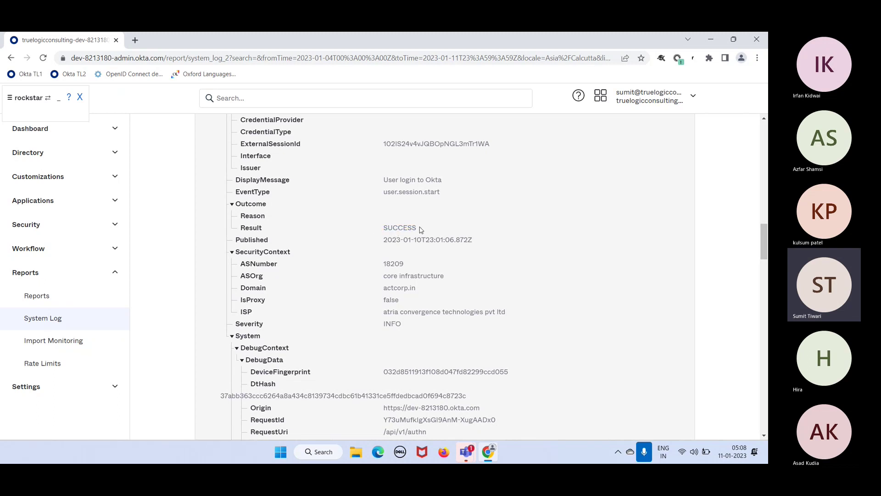
{"action": "triple_click", "coordinate": [384, 225]}
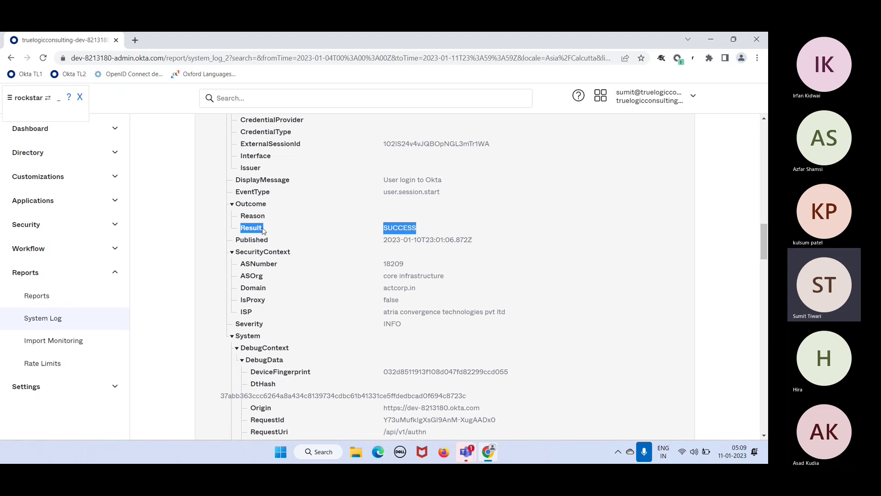
{"action": "left_click_drag", "start_coordinate": [267, 204], "coordinate": [236, 204]}
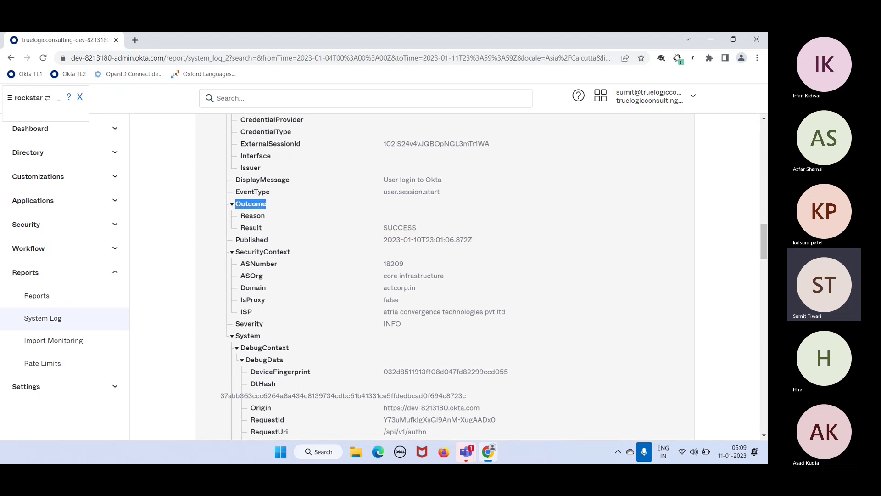
Step: Search the System Log with the query outcome.result eq "FAILURE"
{"action": "scroll", "coordinate": [236, 203], "scroll_direction": "up", "scroll_amount": 15}
{"action": "left_click", "coordinate": [230, 237]}
{"action": "type", "text": "outc"}
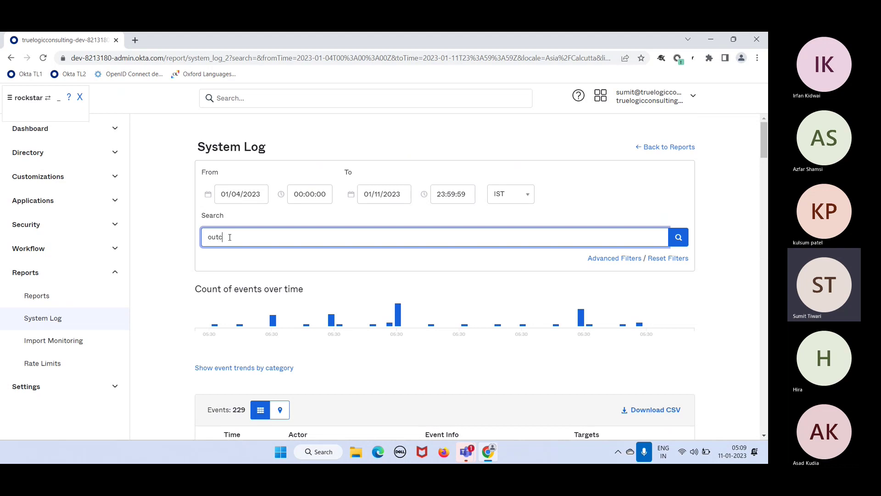
{"action": "type", "text": "ome.result eq \"FAILURE"}
{"action": "left_click", "coordinate": [690, 242]}
{"action": "left_click", "coordinate": [688, 239]}
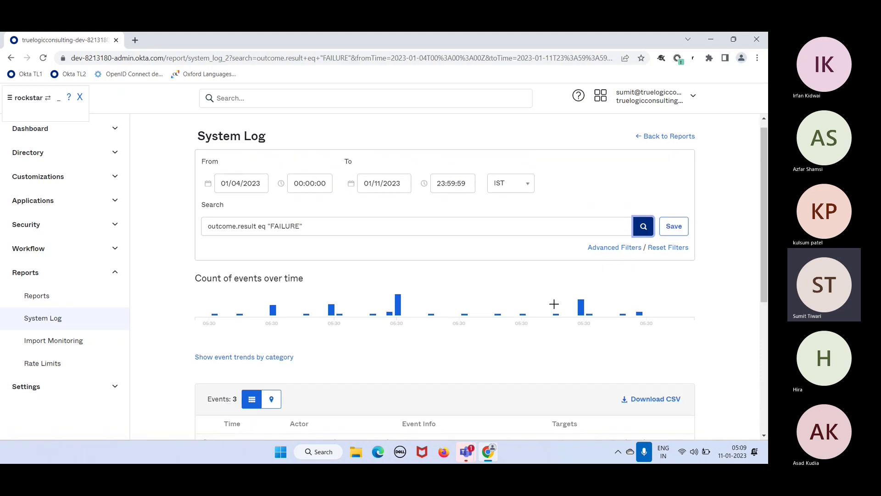
Step: Examine the failed events listed, highlighting the email delivery entry and the Okta Org2Org failure reason, and review the search's date range
{"action": "scroll", "coordinate": [554, 305], "scroll_direction": "down", "scroll_amount": 4}
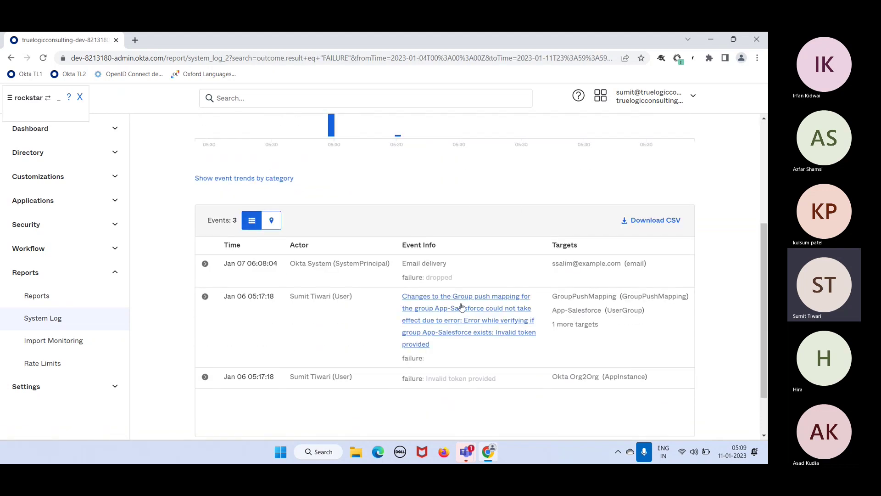
{"action": "left_click_drag", "start_coordinate": [454, 264], "coordinate": [418, 264]}
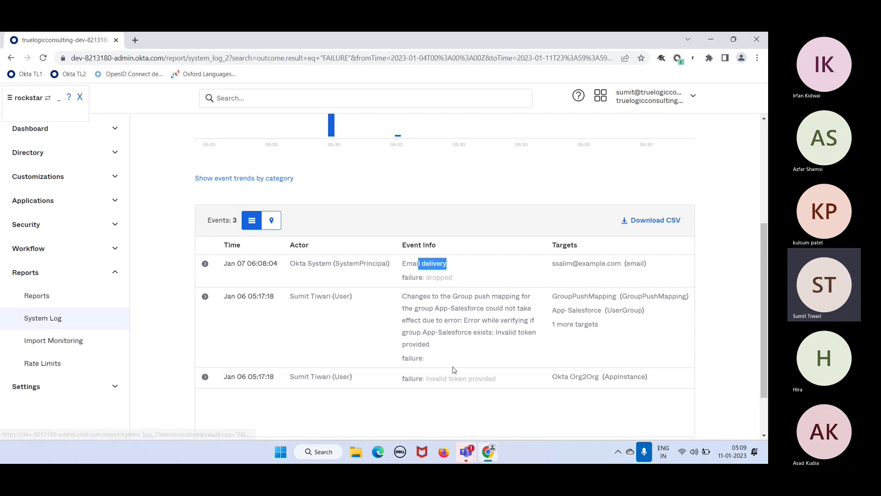
{"action": "left_click_drag", "start_coordinate": [516, 381], "coordinate": [449, 380]}
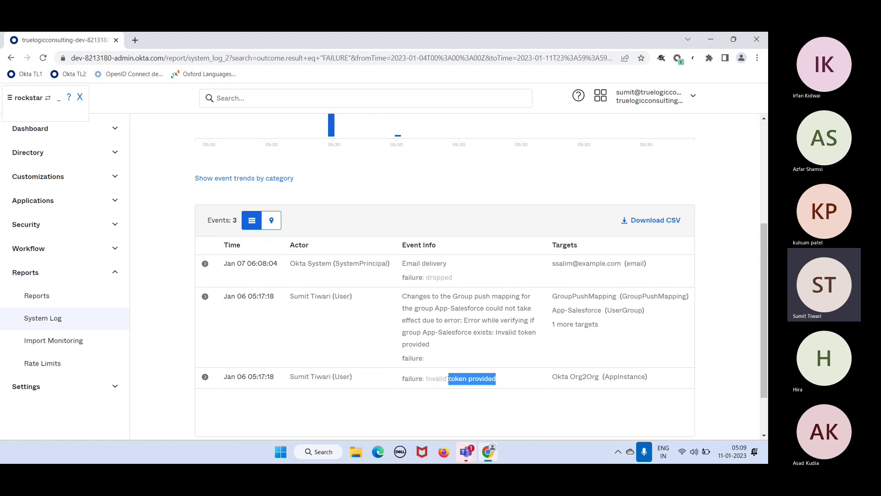
{"action": "scroll", "coordinate": [449, 379], "scroll_direction": "down", "scroll_amount": 2}
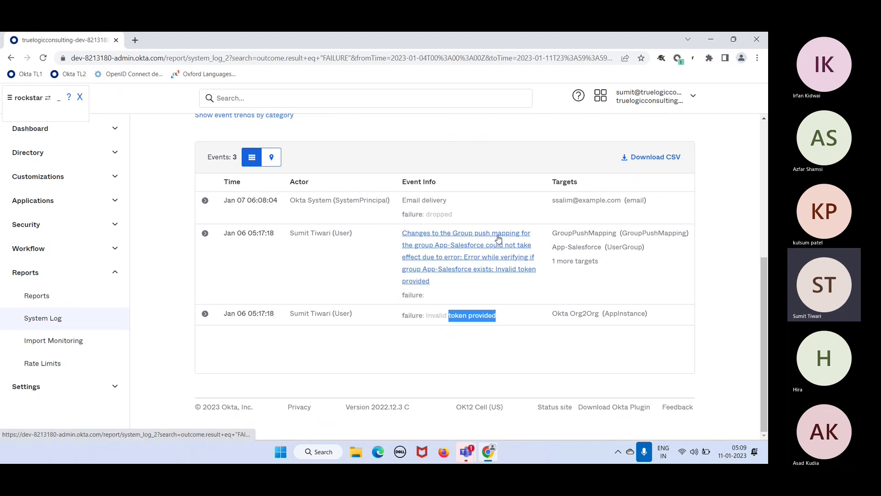
{"action": "scroll", "coordinate": [477, 243], "scroll_direction": "up", "scroll_amount": 3}
{"action": "scroll", "coordinate": [475, 245], "scroll_direction": "up", "scroll_amount": 2}
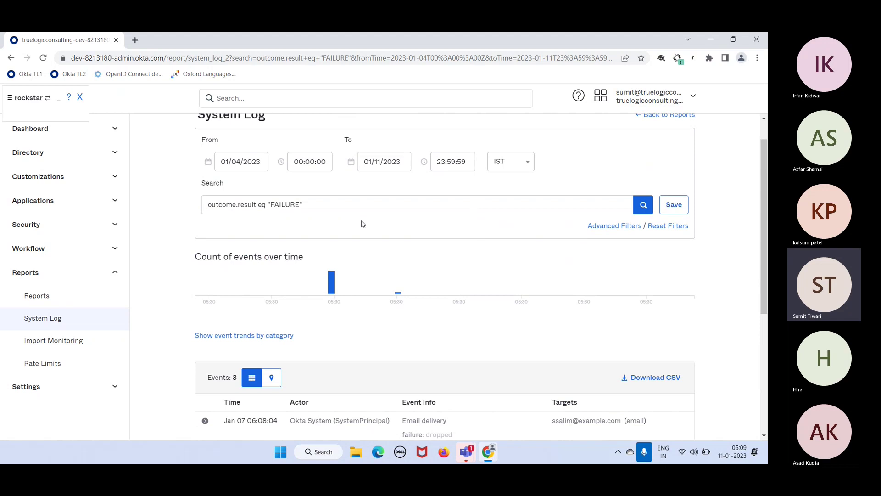
{"action": "scroll", "coordinate": [363, 224], "scroll_direction": "down", "scroll_amount": 1}
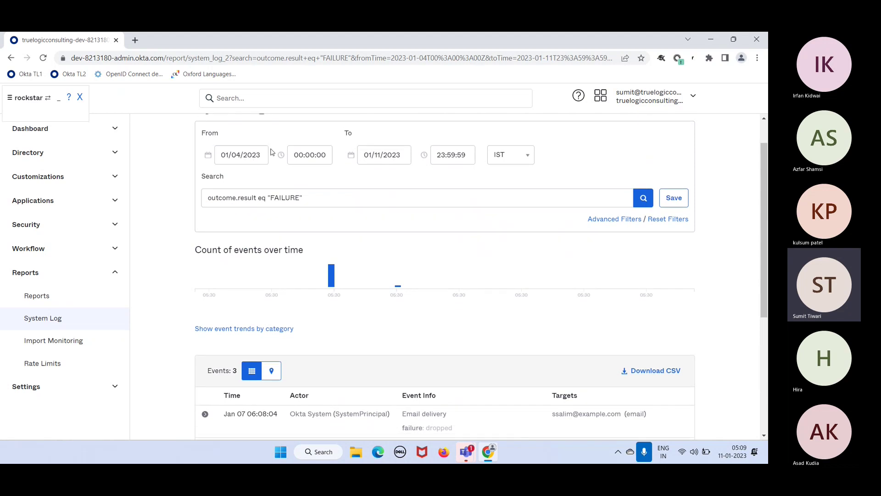
{"action": "scroll", "coordinate": [427, 236], "scroll_direction": "down", "scroll_amount": 3}
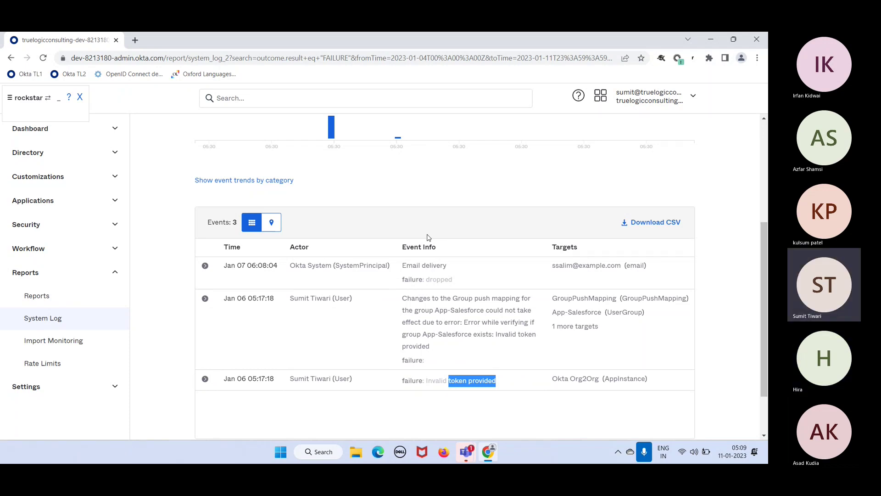
{"action": "scroll", "coordinate": [427, 237], "scroll_direction": "up", "scroll_amount": 4}
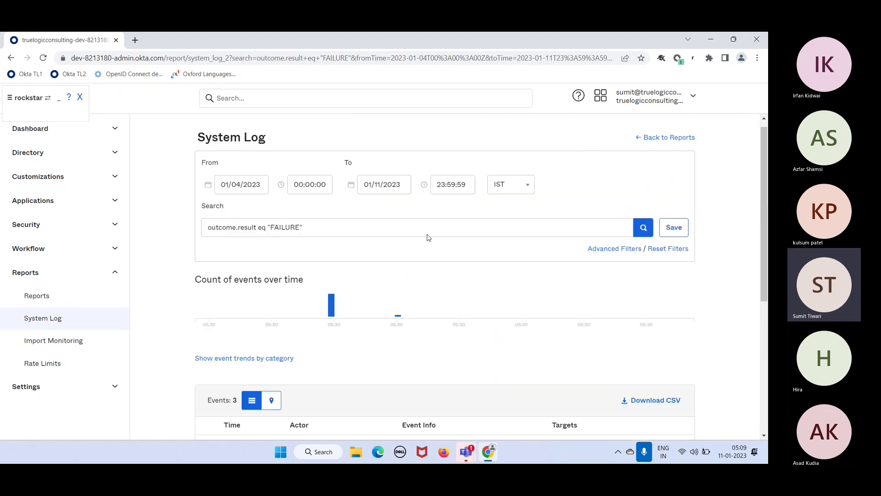
Step: Open the second listed user's profile from the People directory and select the user ID in the page's web address
{"action": "left_click", "coordinate": [33, 156]}
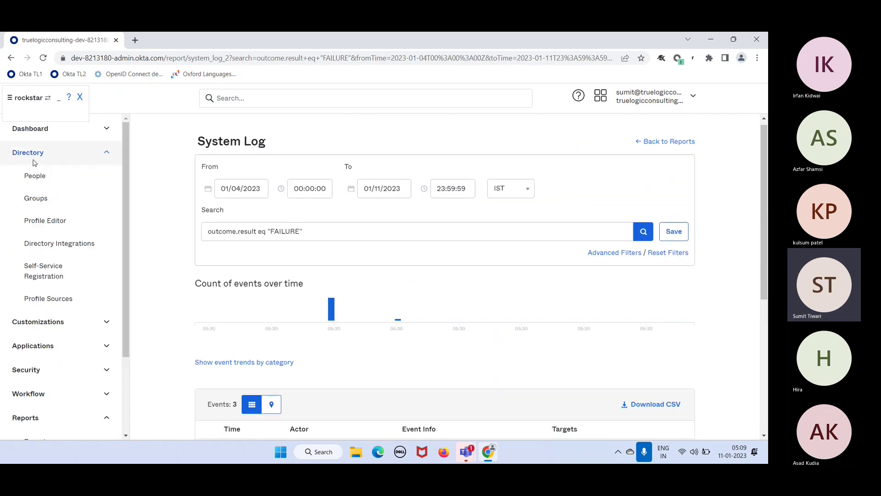
{"action": "left_click", "coordinate": [35, 173]}
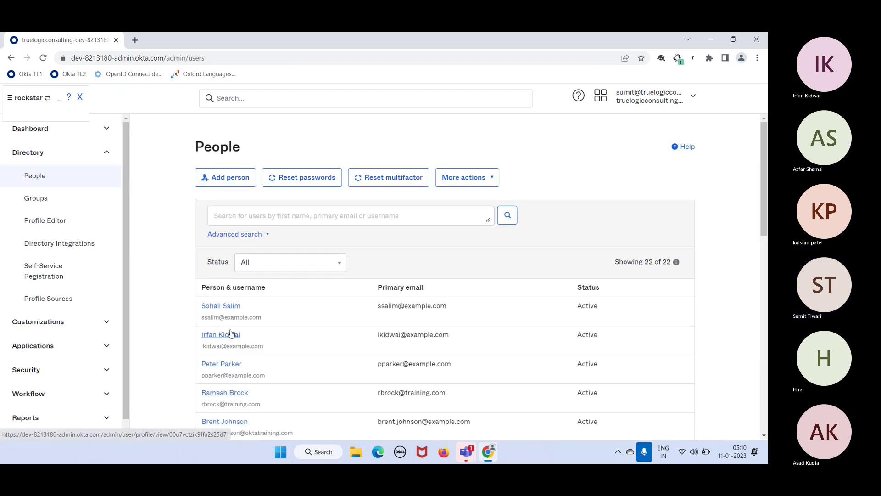
{"action": "left_click", "coordinate": [230, 335]}
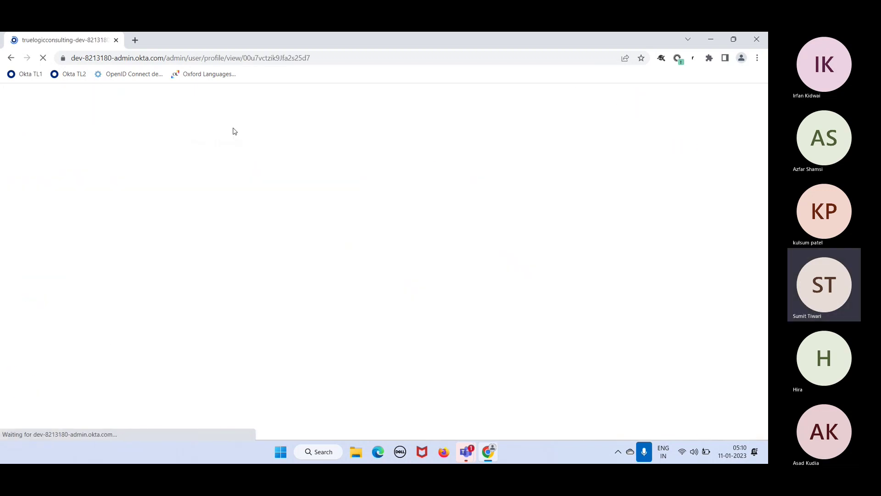
{"action": "double_click", "coordinate": [284, 59]}
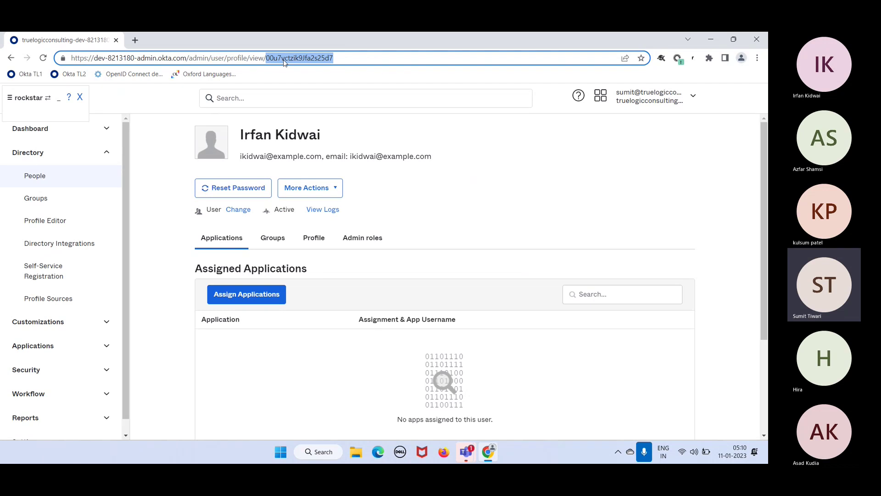
Step: Return to the System Log report from the user's profile page
{"action": "scroll", "coordinate": [41, 349], "scroll_direction": "down", "scroll_amount": 1}
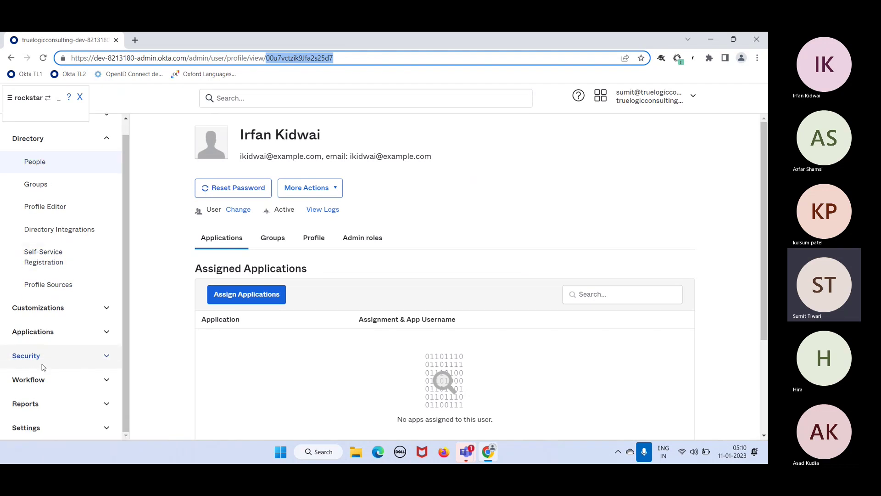
{"action": "left_click", "coordinate": [36, 405]}
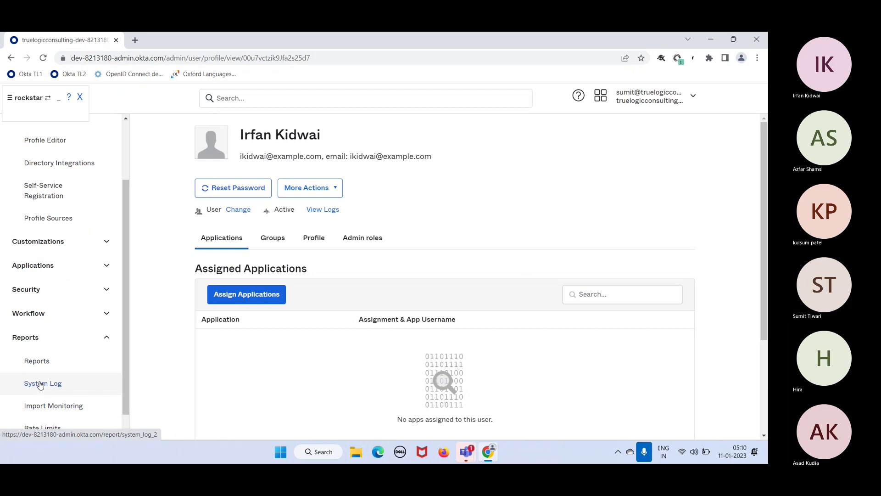
{"action": "left_click", "coordinate": [40, 387]}
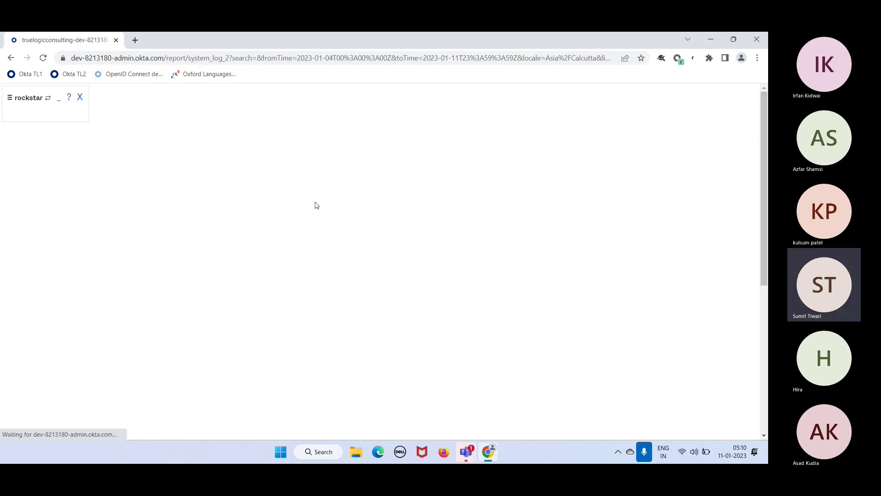
Step: Search the System Log with an actor.id eq query for the copied user ID and check the event list
{"action": "left_click", "coordinate": [298, 238]}
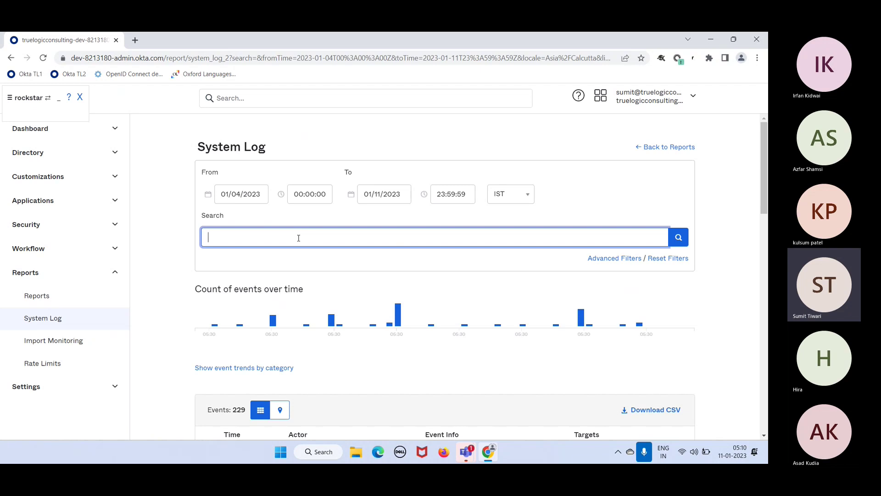
{"action": "type", "text": "actor.id eq \""}
{"action": "type", "text": "00u7vctzik9Jfa7s25d7"}
{"action": "key", "text": "Return"}
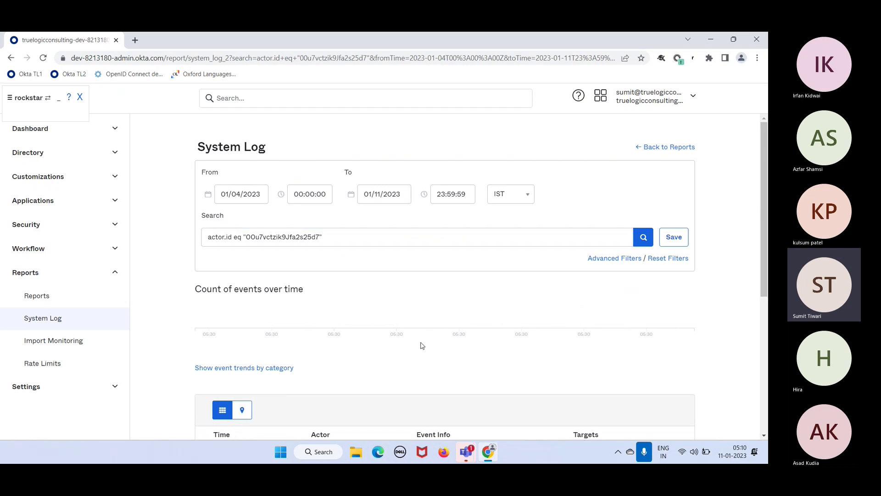
{"action": "scroll", "coordinate": [423, 345], "scroll_direction": "down", "scroll_amount": 4}
{"action": "scroll", "coordinate": [489, 374], "scroll_direction": "up", "scroll_amount": 4}
Step: Open the same user's profile from the People directory and view that user's logs
{"action": "left_click", "coordinate": [35, 154]}
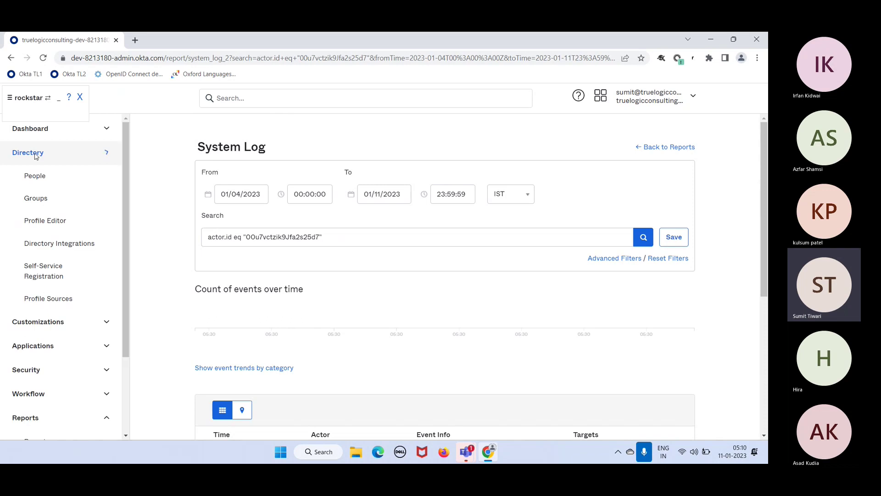
{"action": "left_click", "coordinate": [35, 173]}
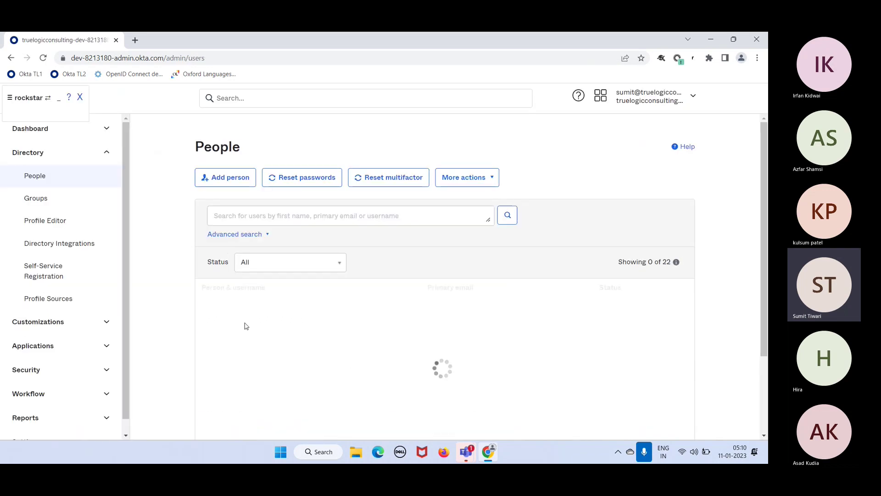
{"action": "left_click", "coordinate": [222, 334]}
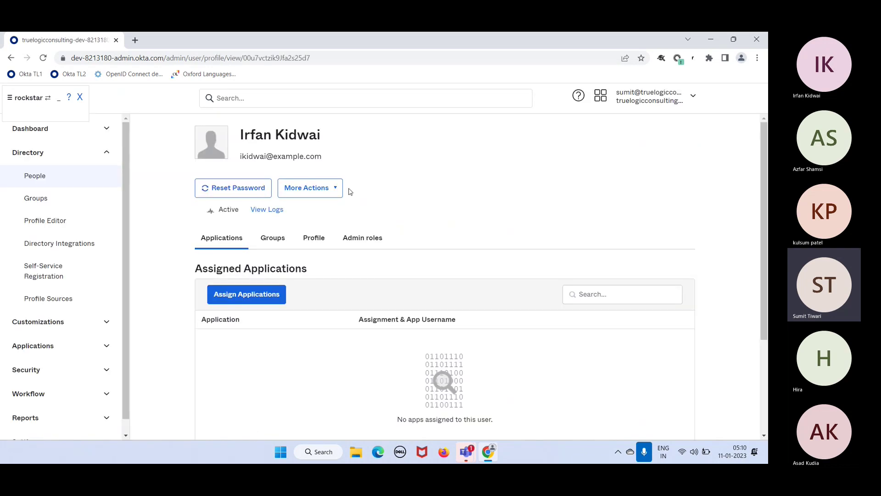
{"action": "left_click", "coordinate": [320, 212]}
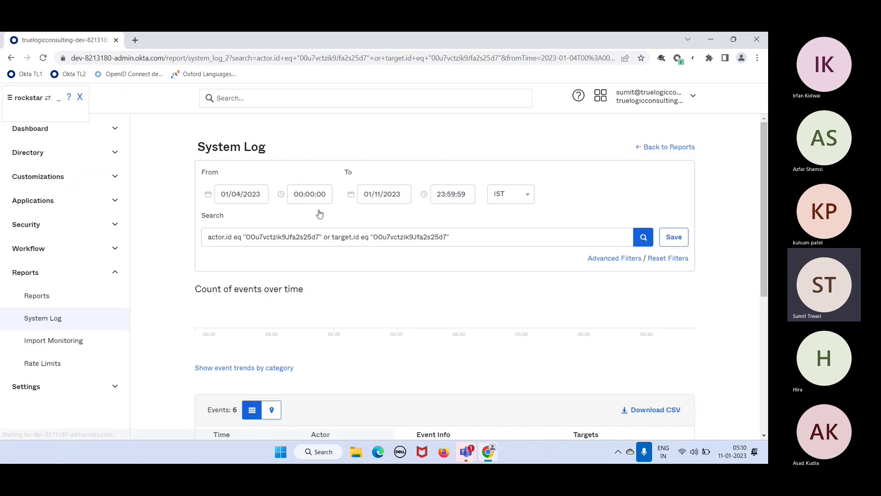
Step: Examine the prefilled log query, highlighting its actor.id and "or target.id" conditions, and review the events listed for the user
{"action": "left_click_drag", "start_coordinate": [462, 237], "coordinate": [133, 244]}
{"action": "left_click", "coordinate": [243, 261]}
{"action": "left_click", "coordinate": [223, 236]}
{"action": "left_click_drag", "start_coordinate": [225, 237], "coordinate": [246, 230]}
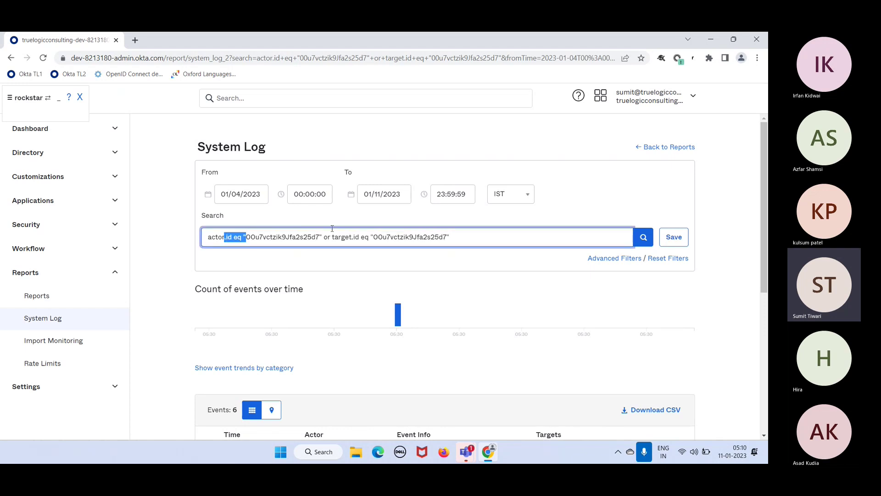
{"action": "left_click_drag", "start_coordinate": [463, 238], "coordinate": [325, 212]}
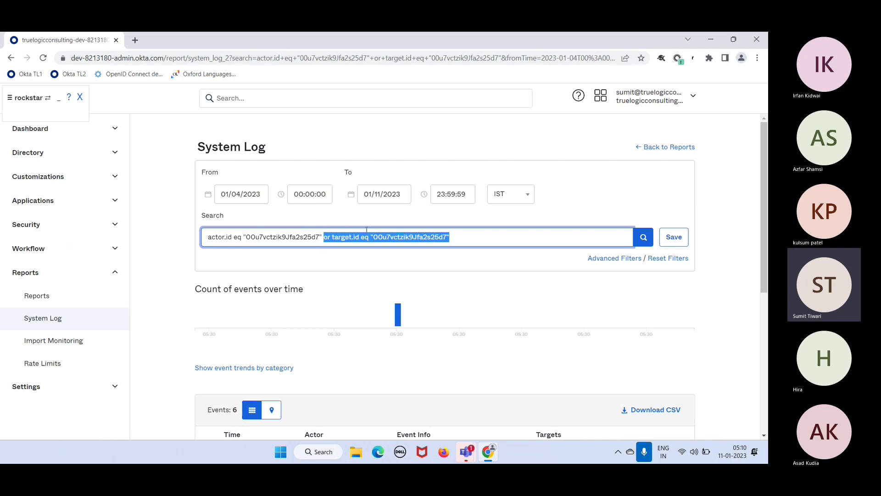
{"action": "scroll", "coordinate": [354, 259], "scroll_direction": "down", "scroll_amount": 5}
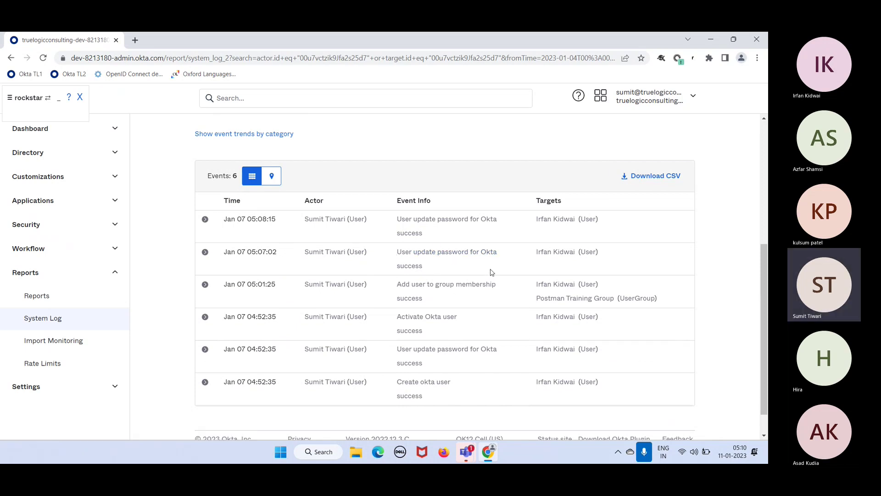
{"action": "left_click", "coordinate": [572, 299]}
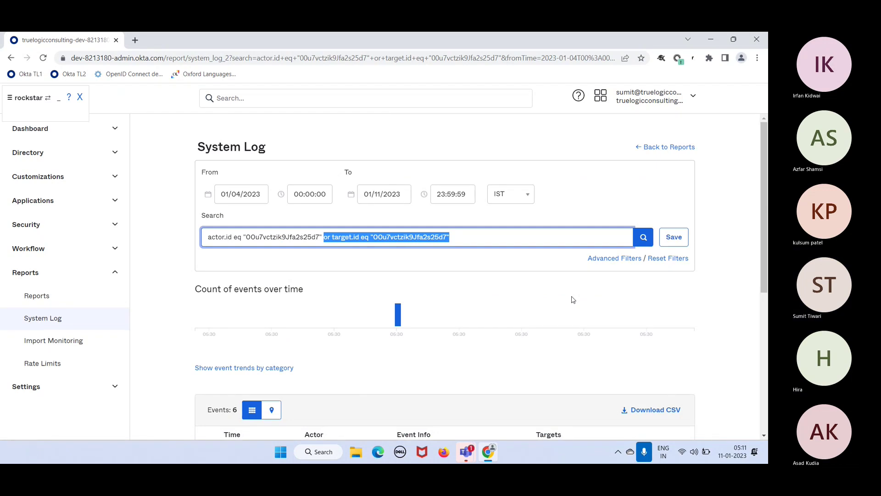
Step: Open the Jan 07 04:52:35 "User update password for Okta" event and expand all of its details
{"action": "scroll", "coordinate": [573, 298], "scroll_direction": "down", "scroll_amount": 6}
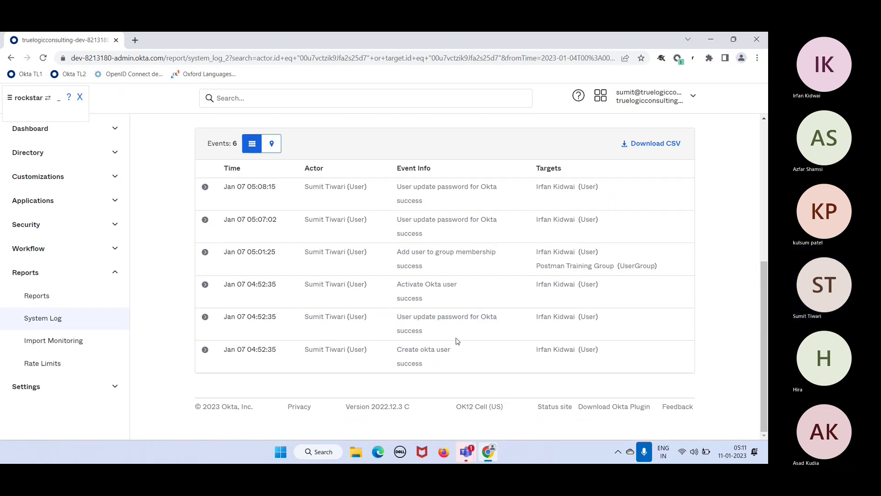
{"action": "left_click", "coordinate": [205, 317]}
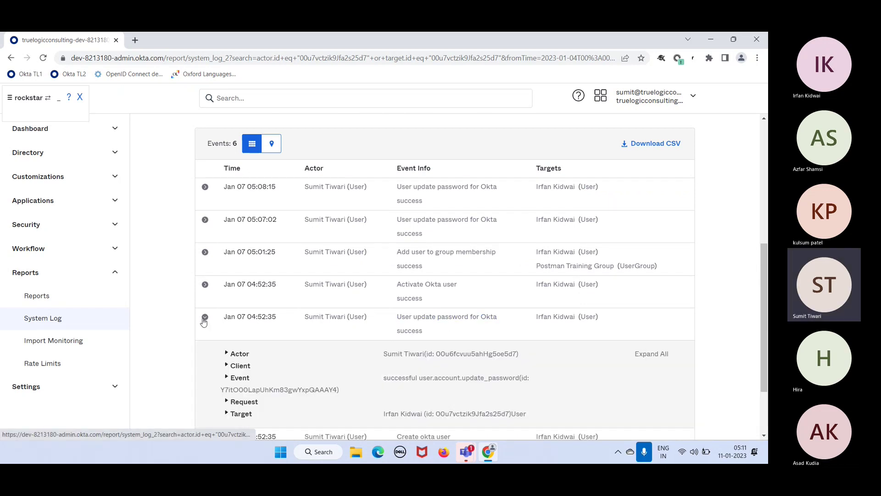
{"action": "scroll", "coordinate": [545, 379], "scroll_direction": "down", "scroll_amount": 2}
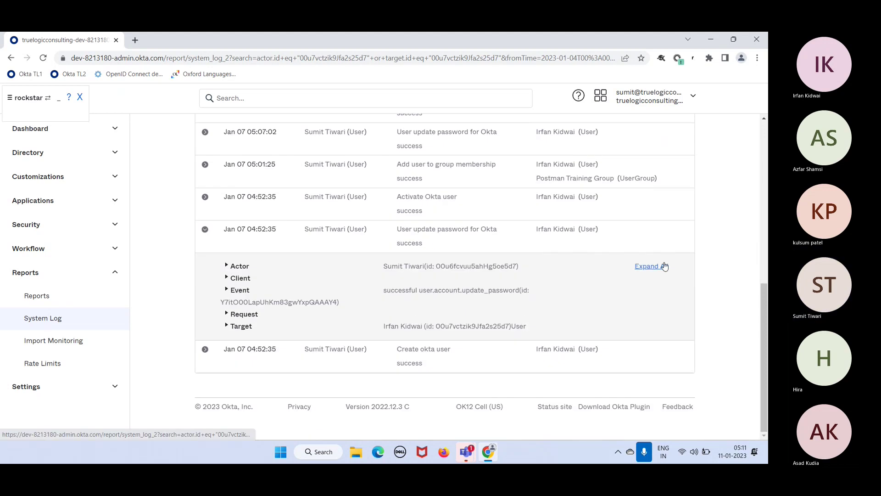
{"action": "left_click", "coordinate": [664, 266]}
Step: Examine the password update event's Actor, Client, Event, Request and Target details, including location, user agent, outcome and debug data
{"action": "scroll", "coordinate": [560, 331], "scroll_direction": "down", "scroll_amount": 3}
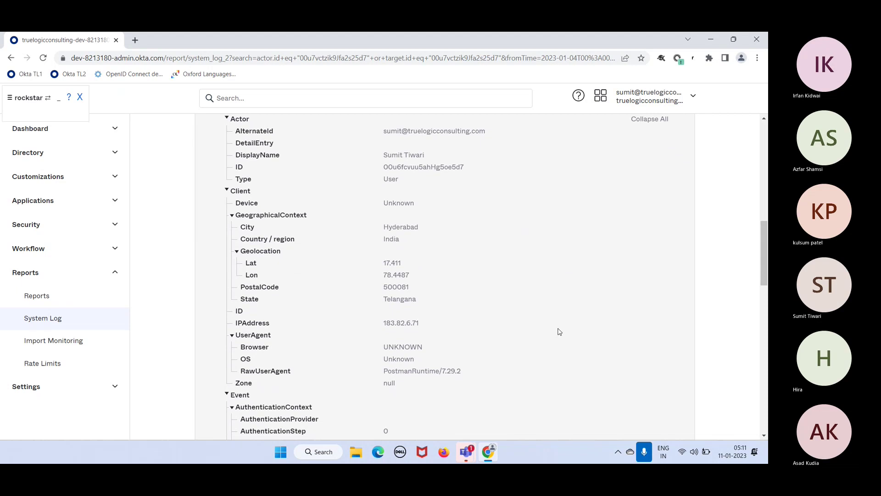
{"action": "scroll", "coordinate": [560, 331], "scroll_direction": "down", "scroll_amount": 5}
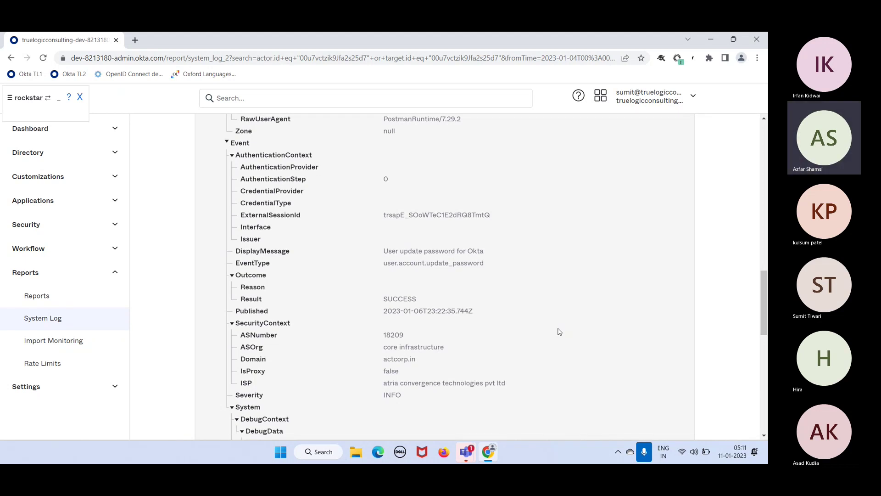
{"action": "scroll", "coordinate": [559, 331], "scroll_direction": "up", "scroll_amount": 9}
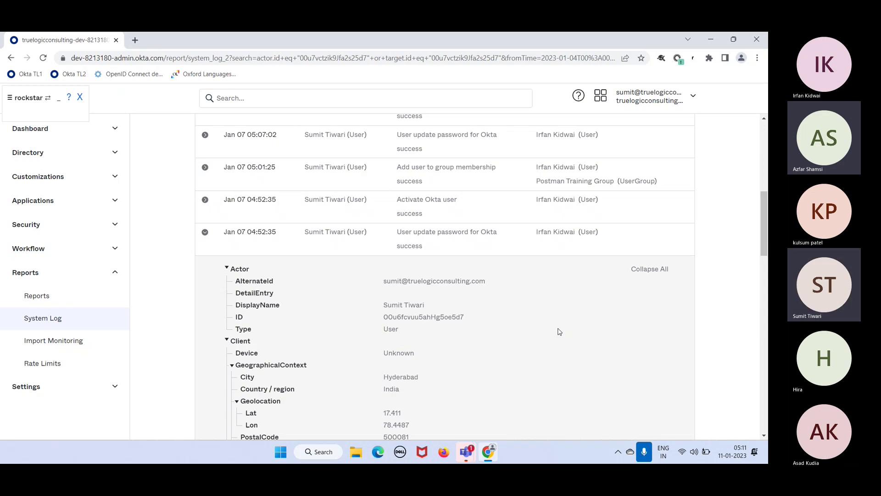
{"action": "scroll", "coordinate": [559, 331], "scroll_direction": "down", "scroll_amount": 2}
{"action": "scroll", "coordinate": [559, 331], "scroll_direction": "down", "scroll_amount": 2}
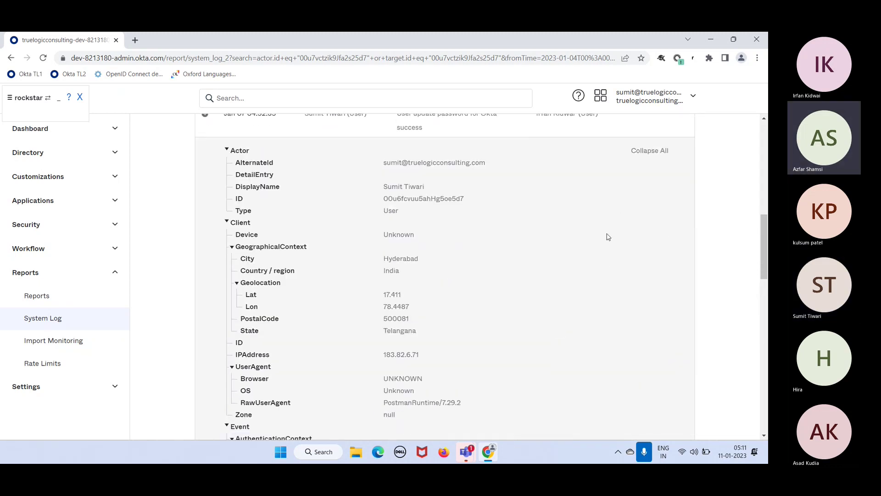
{"action": "scroll", "coordinate": [576, 319], "scroll_direction": "down", "scroll_amount": 1}
{"action": "scroll", "coordinate": [577, 321], "scroll_direction": "down", "scroll_amount": 2}
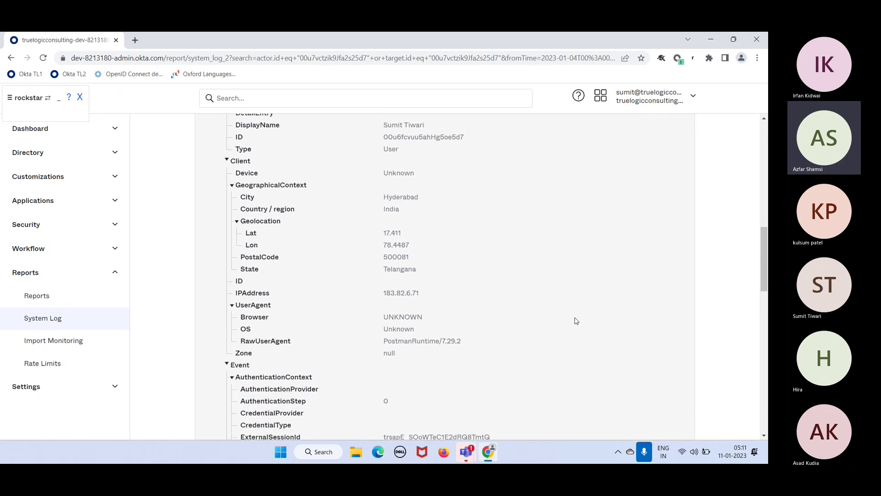
{"action": "scroll", "coordinate": [577, 320], "scroll_direction": "down", "scroll_amount": 4}
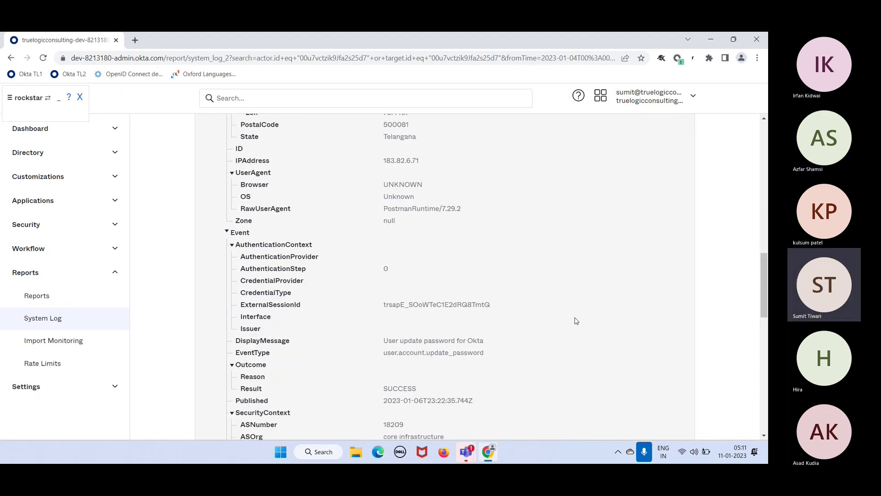
{"action": "scroll", "coordinate": [576, 321], "scroll_direction": "up", "scroll_amount": 1}
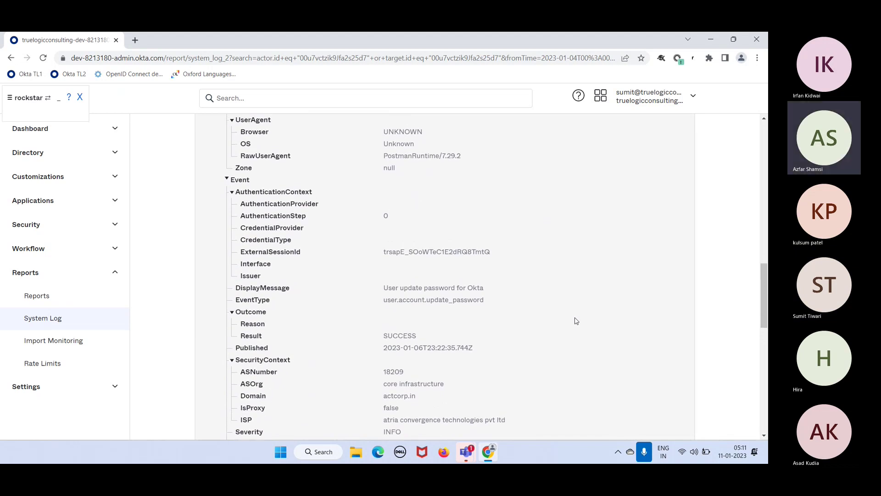
{"action": "scroll", "coordinate": [576, 321], "scroll_direction": "down", "scroll_amount": 5}
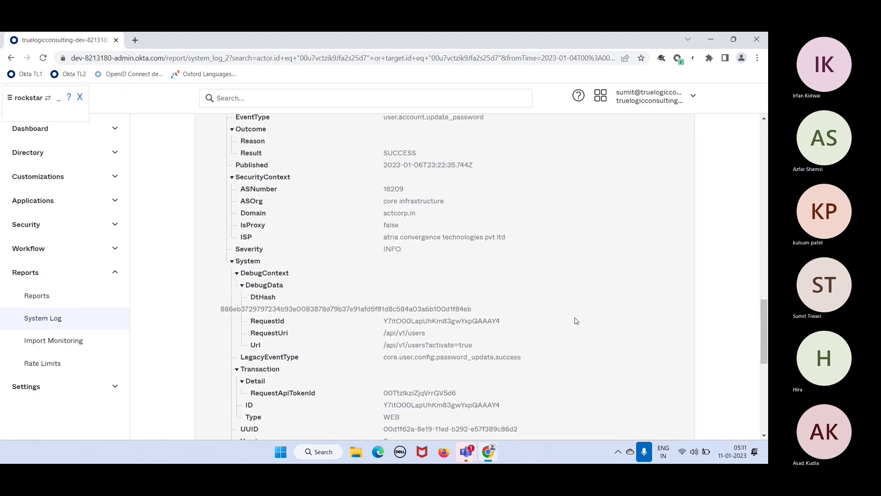
{"action": "scroll", "coordinate": [577, 321], "scroll_direction": "down", "scroll_amount": 2}
{"action": "scroll", "coordinate": [577, 321], "scroll_direction": "down", "scroll_amount": 3}
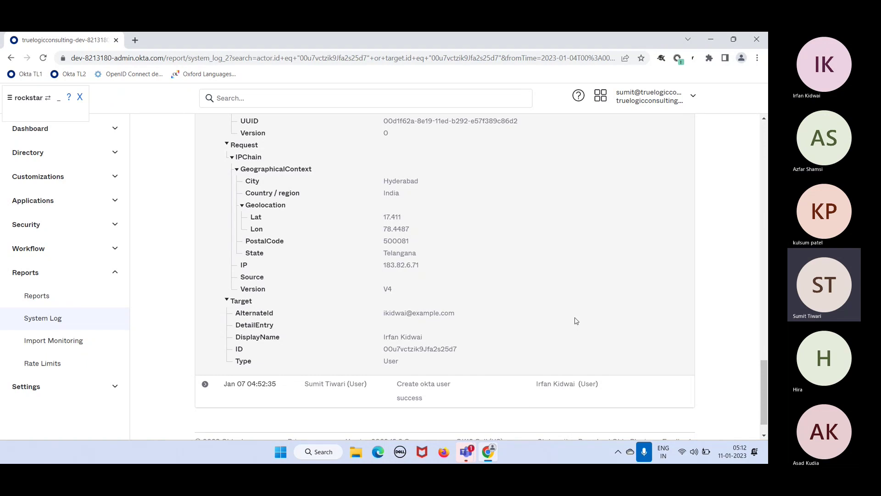
{"action": "scroll", "coordinate": [577, 321], "scroll_direction": "up", "scroll_amount": 10}
{"action": "scroll", "coordinate": [576, 321], "scroll_direction": "down", "scroll_amount": 4}
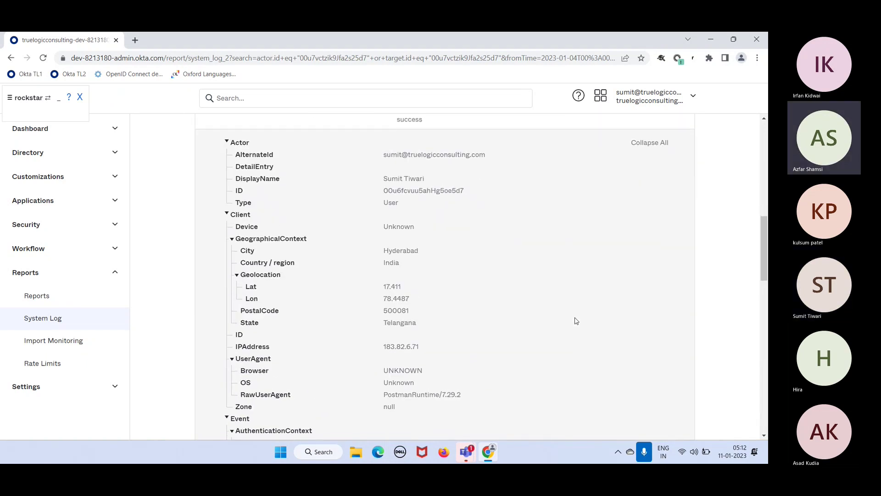
{"action": "scroll", "coordinate": [577, 321], "scroll_direction": "down", "scroll_amount": 1}
{"action": "scroll", "coordinate": [576, 321], "scroll_direction": "down", "scroll_amount": 2}
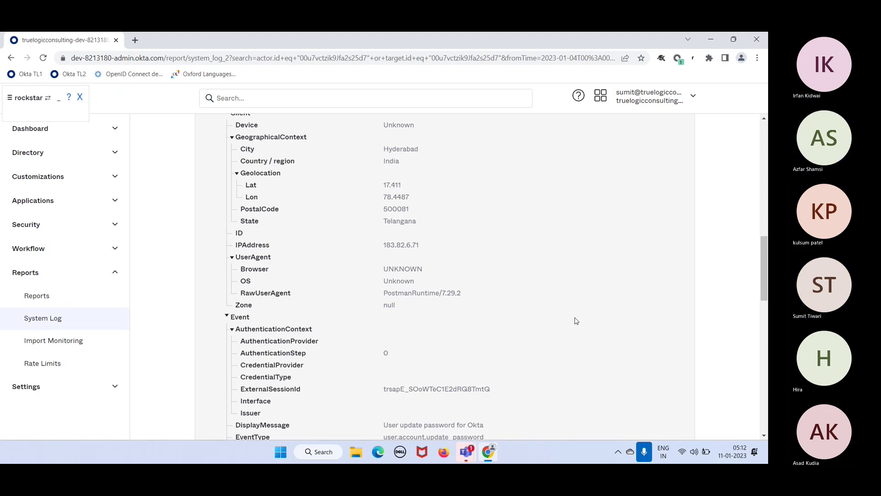
{"action": "scroll", "coordinate": [577, 321], "scroll_direction": "up", "scroll_amount": 1}
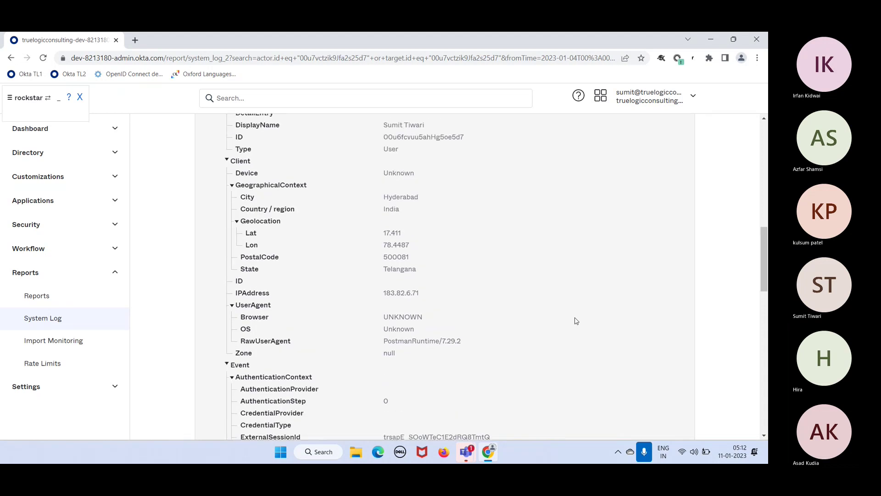
Step: Collapse the Client, Event, Actor, Request and Target sections of the password update event and highlight the five section headings
{"action": "left_click", "coordinate": [227, 162]}
{"action": "double_click", "coordinate": [228, 164]}
{"action": "scroll", "coordinate": [361, 179], "scroll_direction": "up", "scroll_amount": 4}
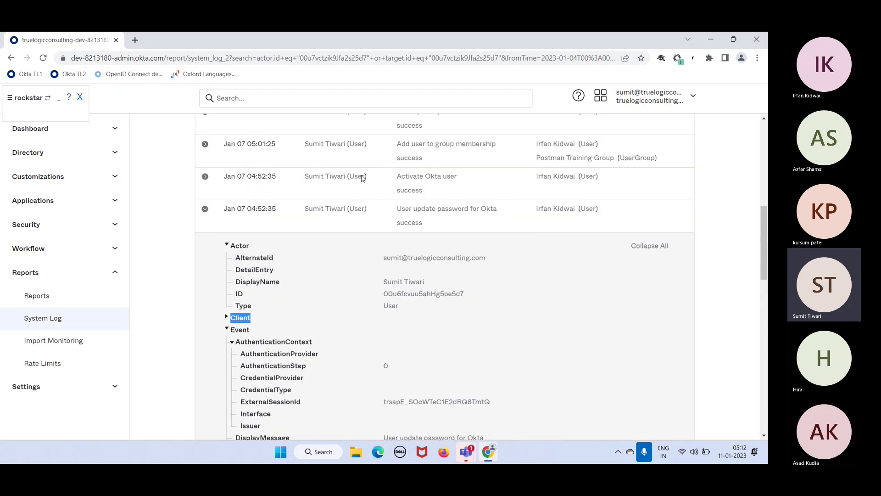
{"action": "scroll", "coordinate": [362, 178], "scroll_direction": "down", "scroll_amount": 2}
{"action": "left_click", "coordinate": [228, 238]}
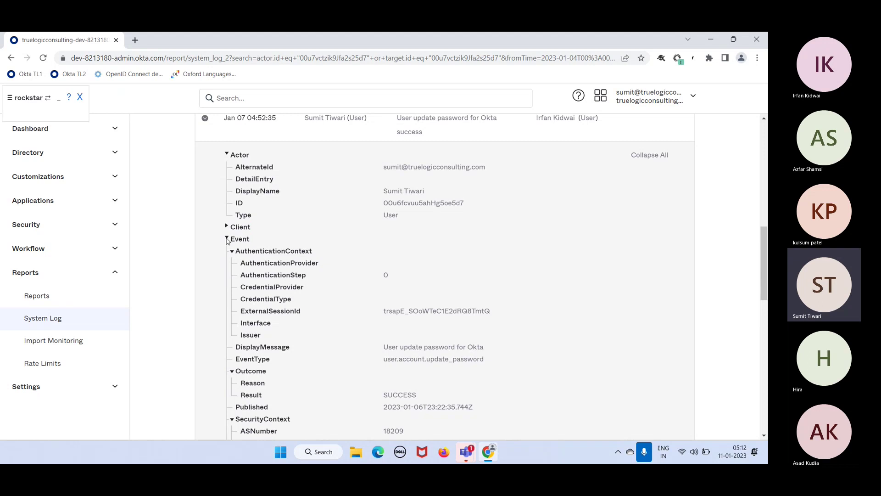
{"action": "left_click", "coordinate": [228, 238]}
{"action": "left_click", "coordinate": [227, 155]}
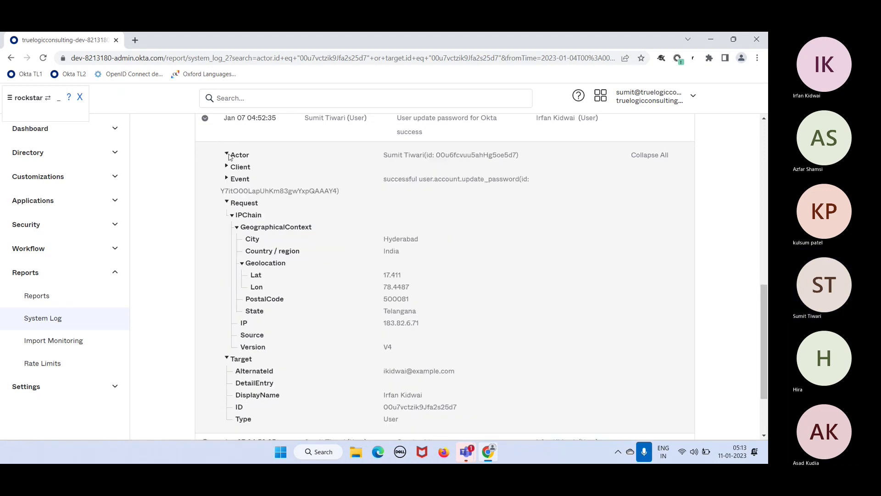
{"action": "left_click", "coordinate": [226, 203]}
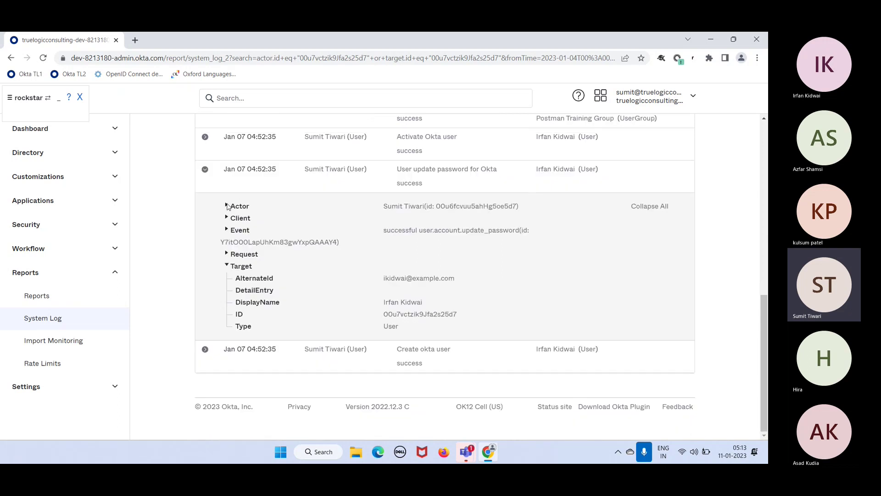
{"action": "left_click", "coordinate": [227, 265]}
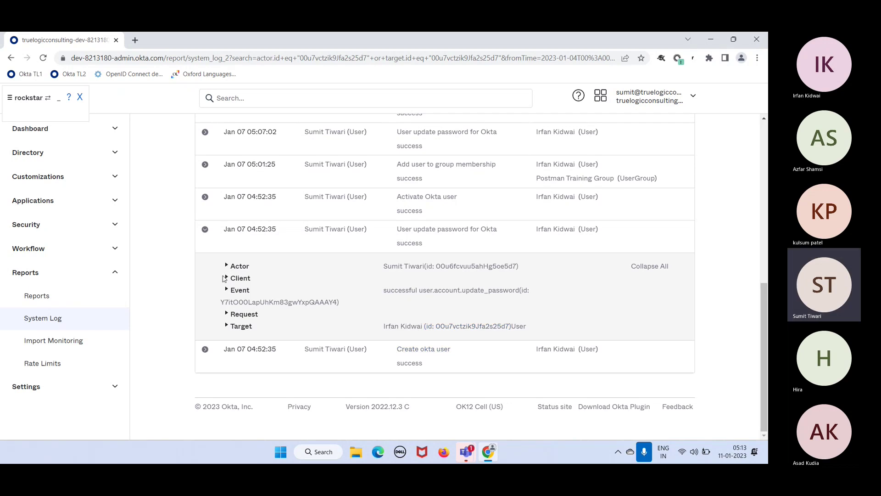
{"action": "left_click_drag", "start_coordinate": [268, 329], "coordinate": [237, 264]}
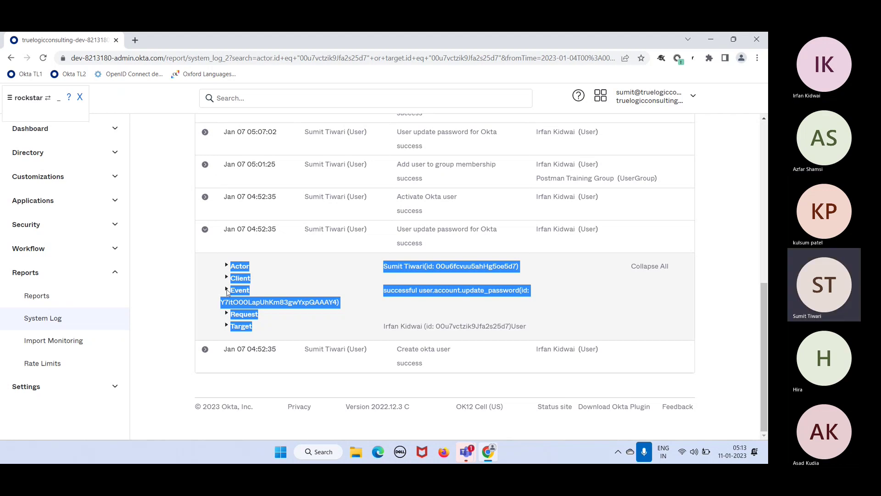
{"action": "left_click", "coordinate": [351, 308]}
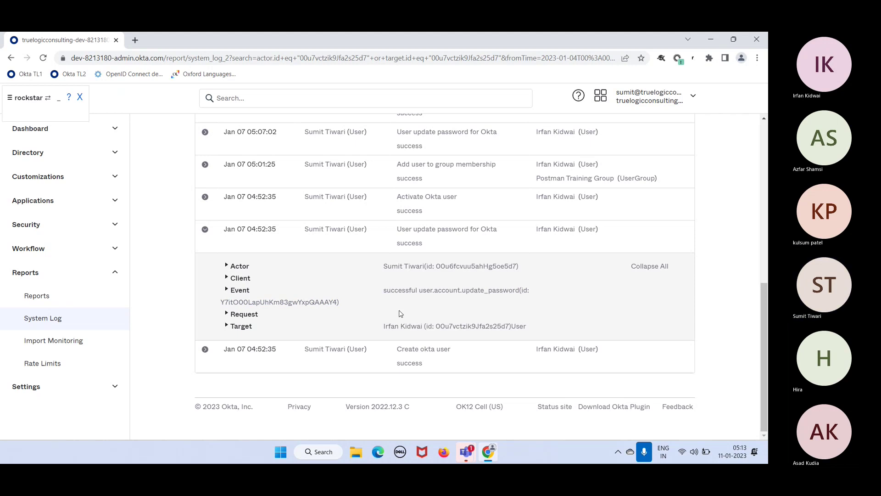
Step: Expand all details of the Jan 07 05:01:25 "Add user to group membership" event and examine its Client and Event sections
{"action": "left_click", "coordinate": [205, 164]}
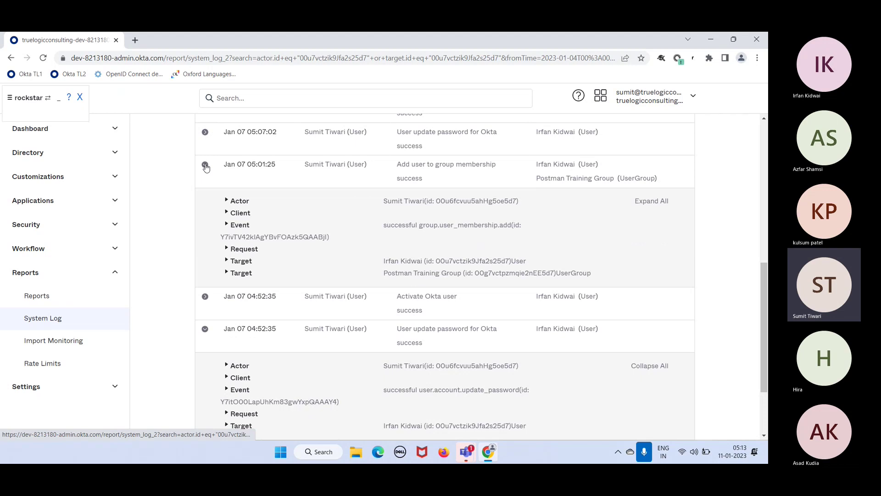
{"action": "left_click", "coordinate": [656, 204]}
{"action": "scroll", "coordinate": [564, 326], "scroll_direction": "down", "scroll_amount": 2}
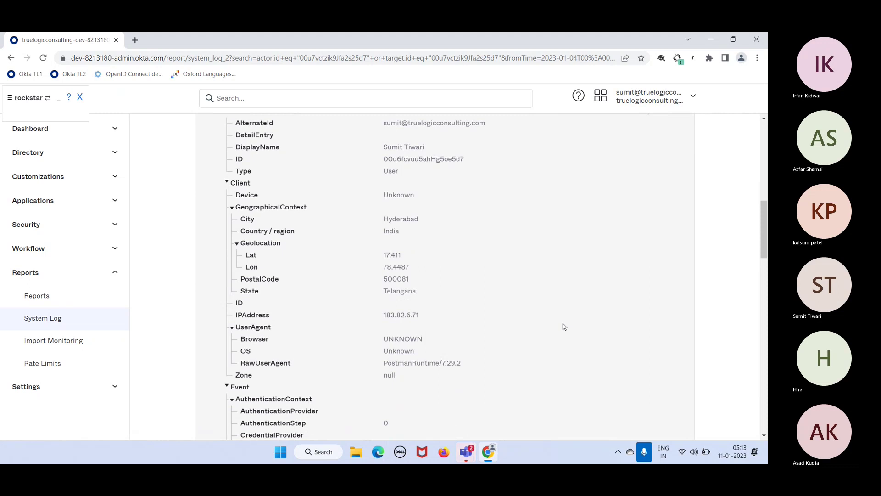
{"action": "scroll", "coordinate": [564, 326], "scroll_direction": "down", "scroll_amount": 3}
{"action": "scroll", "coordinate": [564, 326], "scroll_direction": "down", "scroll_amount": 1}
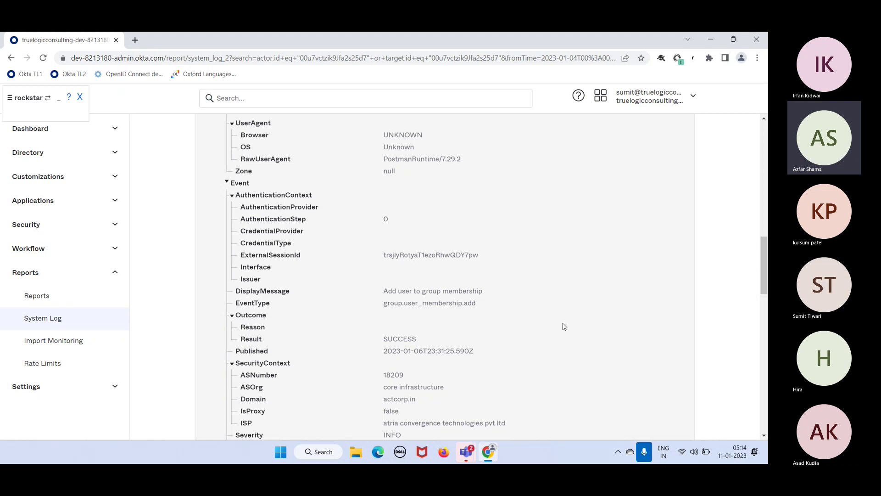
Step: Examine the group membership event's remaining Event details, including outcome, security context and debug data, plus its Request and Target sections
{"action": "scroll", "coordinate": [564, 326], "scroll_direction": "down", "scroll_amount": 2}
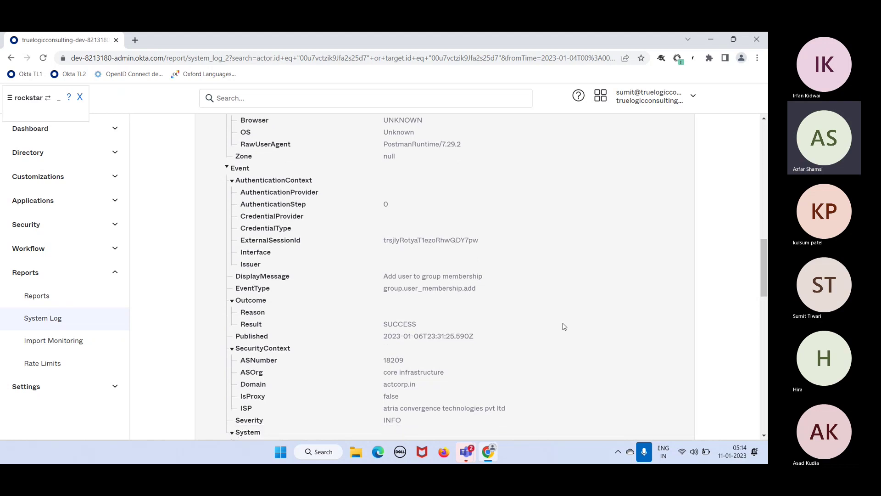
{"action": "scroll", "coordinate": [564, 326], "scroll_direction": "down", "scroll_amount": 2}
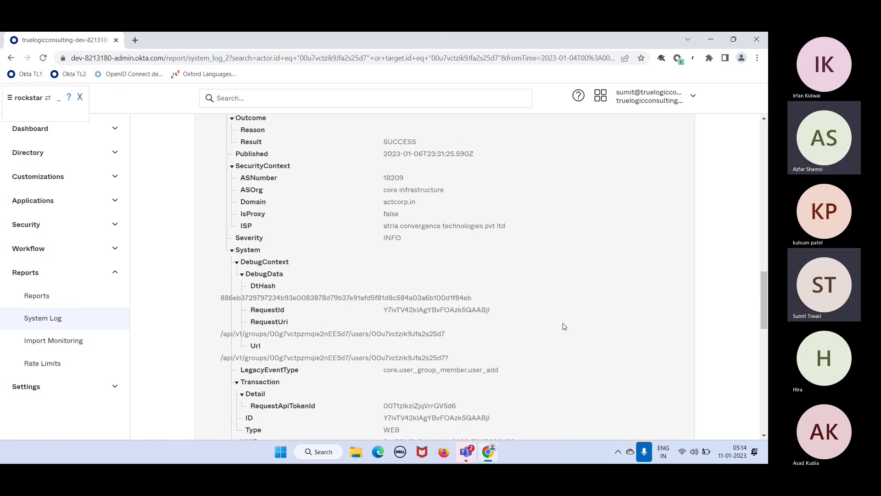
{"action": "scroll", "coordinate": [564, 327], "scroll_direction": "down", "scroll_amount": 2}
{"action": "scroll", "coordinate": [564, 326], "scroll_direction": "down", "scroll_amount": 5}
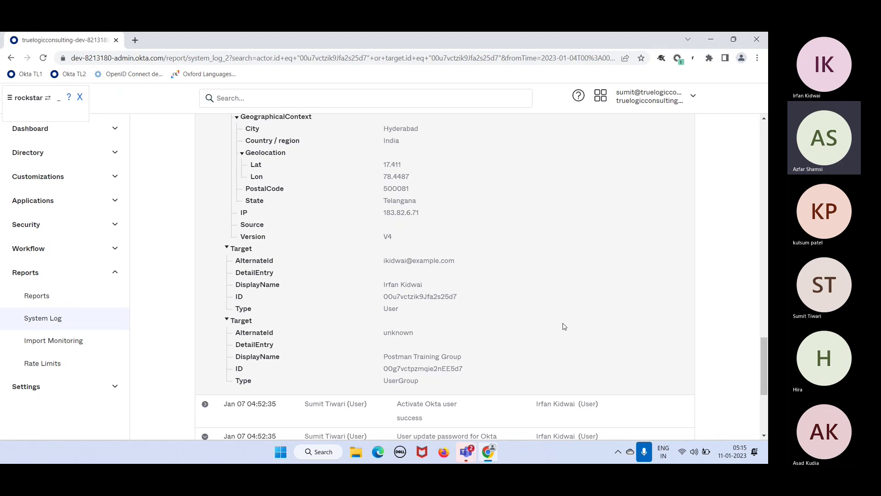
Step: Set the System Log's From date to 12/11/2022, rerun the user ID search and look through the listed events
{"action": "scroll", "coordinate": [564, 327], "scroll_direction": "up", "scroll_amount": 9}
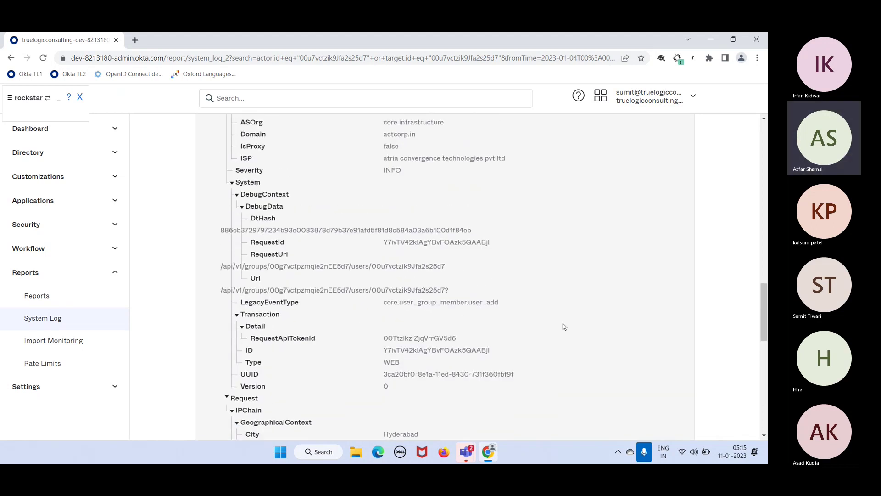
{"action": "scroll", "coordinate": [564, 326], "scroll_direction": "up", "scroll_amount": 8}
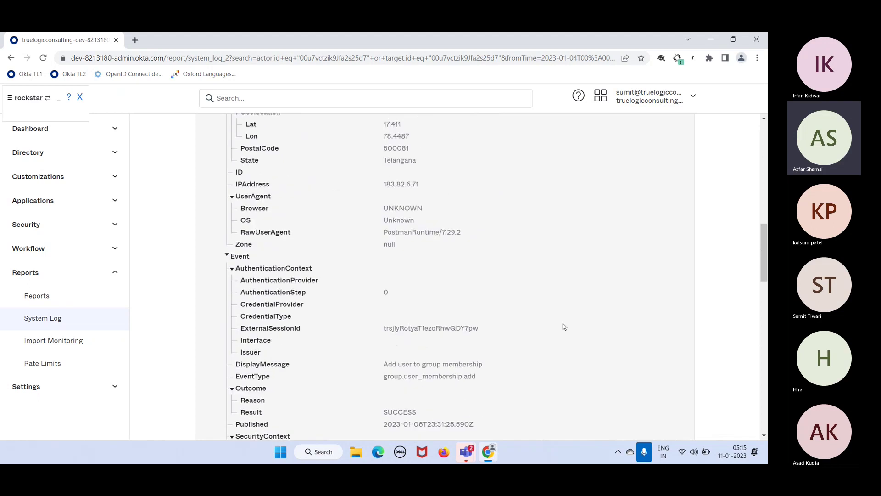
{"action": "scroll", "coordinate": [564, 326], "scroll_direction": "up", "scroll_amount": 10}
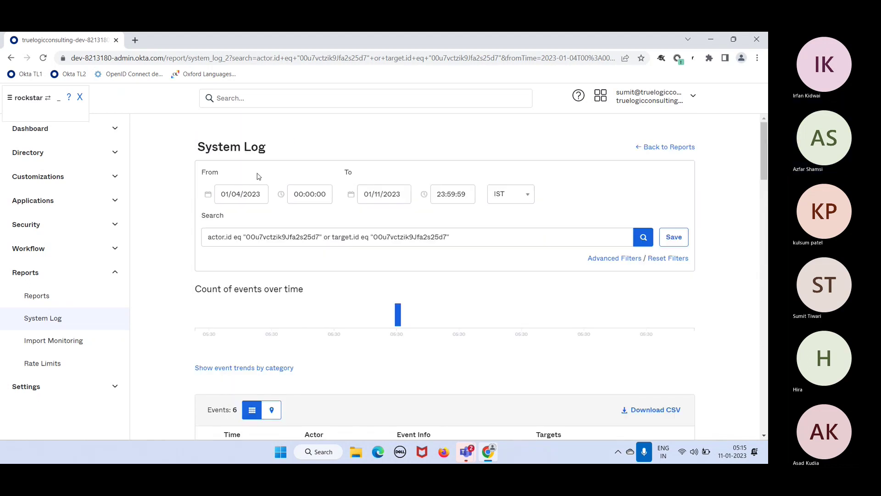
{"action": "left_click", "coordinate": [252, 194]}
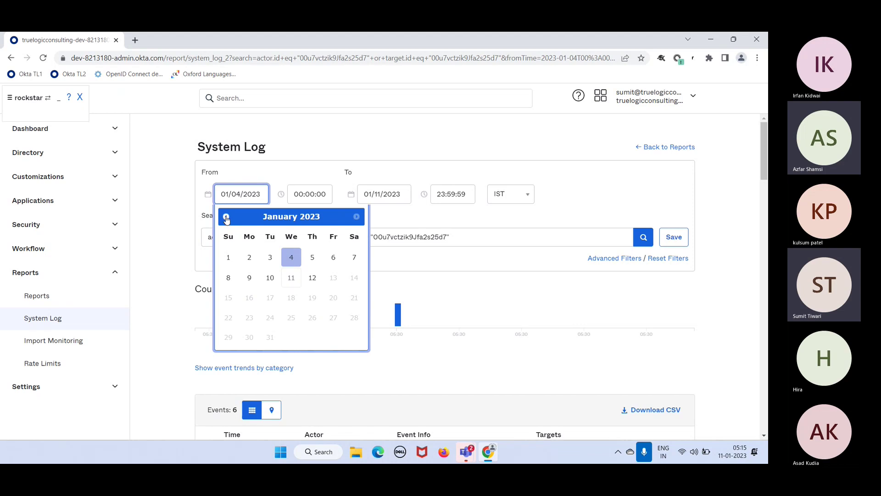
{"action": "left_click", "coordinate": [225, 217]}
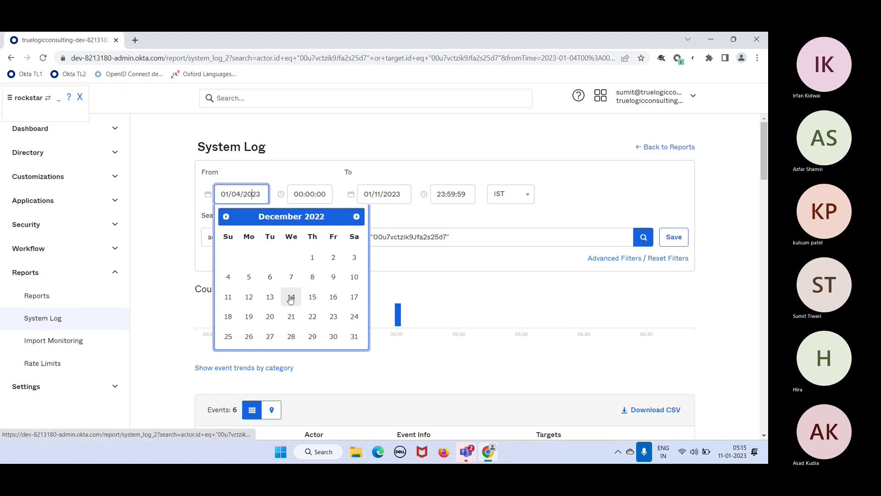
{"action": "left_click", "coordinate": [229, 297]}
{"action": "left_click", "coordinate": [644, 237]}
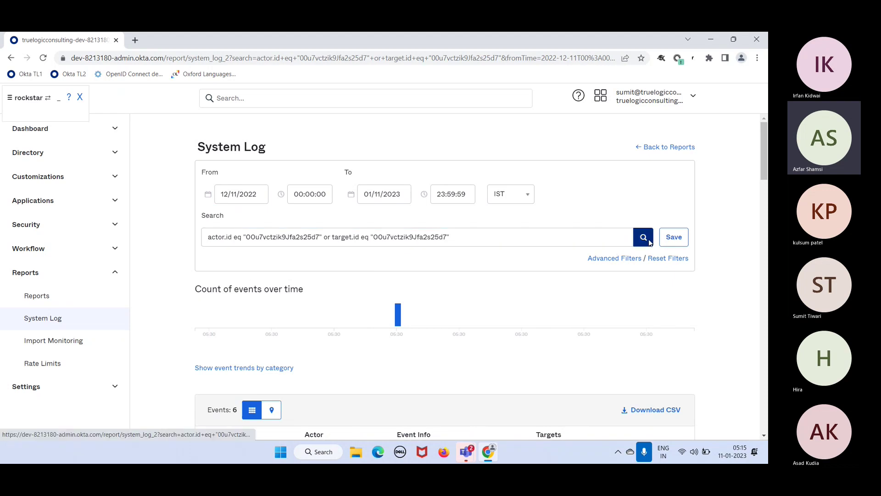
{"action": "left_click", "coordinate": [644, 237]}
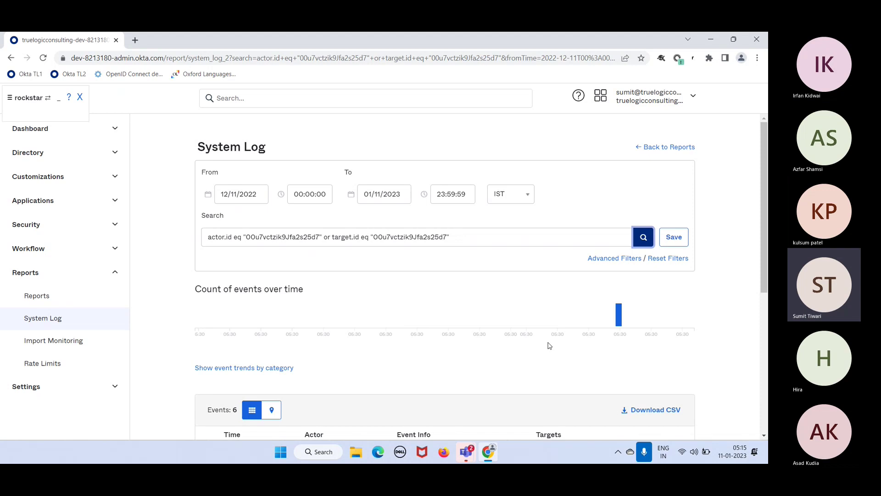
{"action": "scroll", "coordinate": [549, 346], "scroll_direction": "down", "scroll_amount": 6}
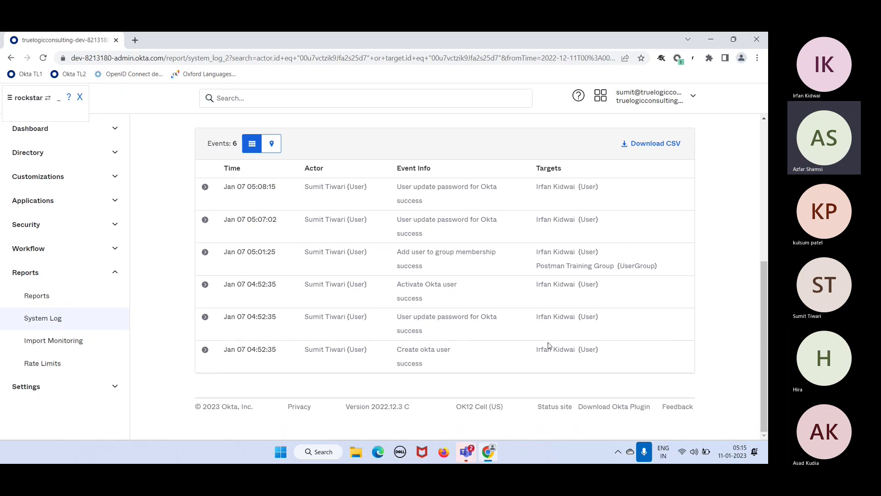
{"action": "scroll", "coordinate": [549, 345], "scroll_direction": "up", "scroll_amount": 3}
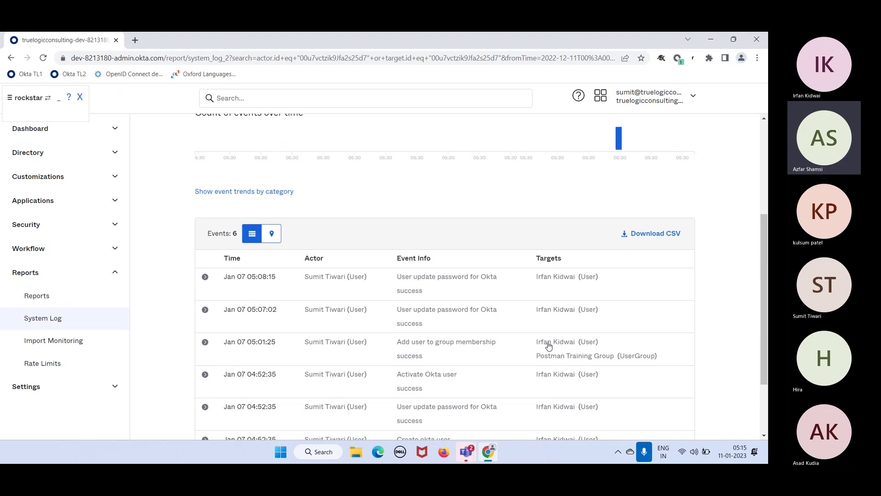
Step: Replace the System Log search query with the start of an event type filter, "eventType eq"
{"action": "scroll", "coordinate": [549, 346], "scroll_direction": "up", "scroll_amount": 2}
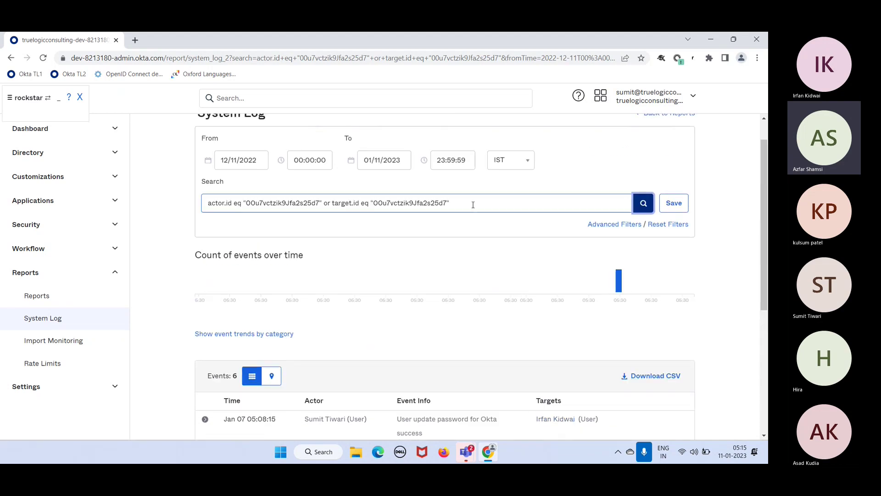
{"action": "left_click_drag", "start_coordinate": [472, 202], "coordinate": [332, 204]}
{"action": "key", "text": "ctrl+a"}
{"action": "key", "text": "BackSpace"}
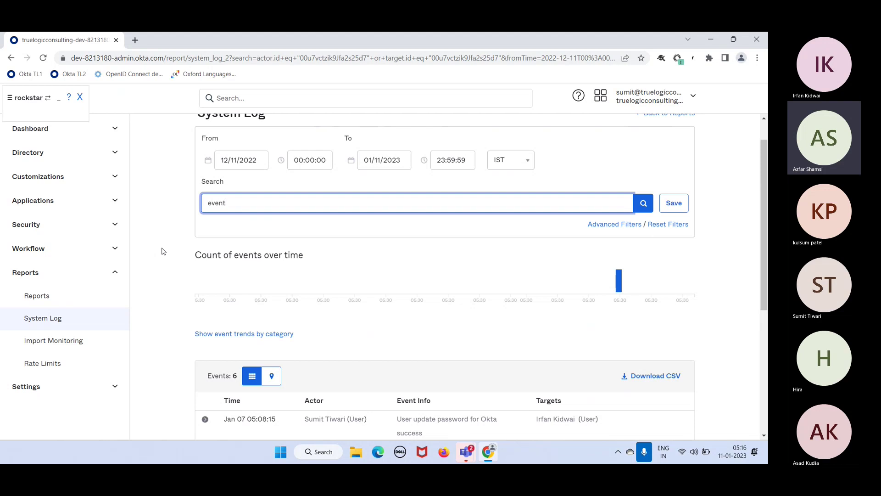
{"action": "type", "text": "Type"}
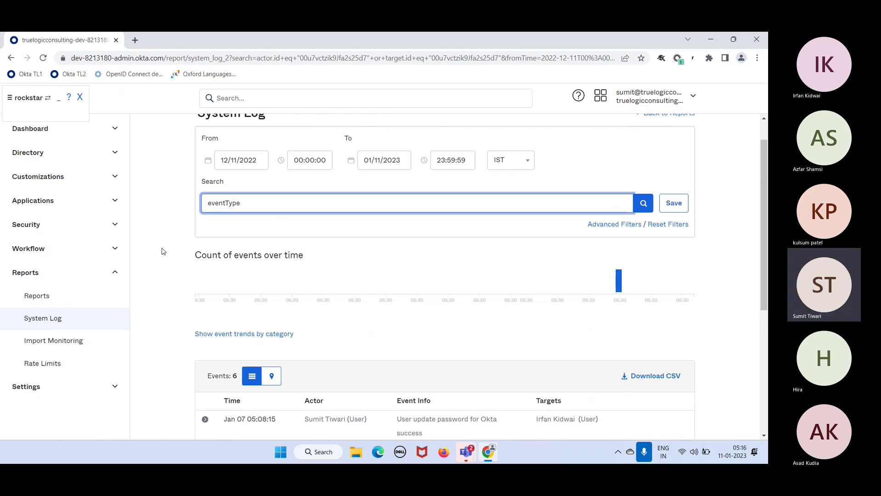
{"action": "type", "text": "group"}
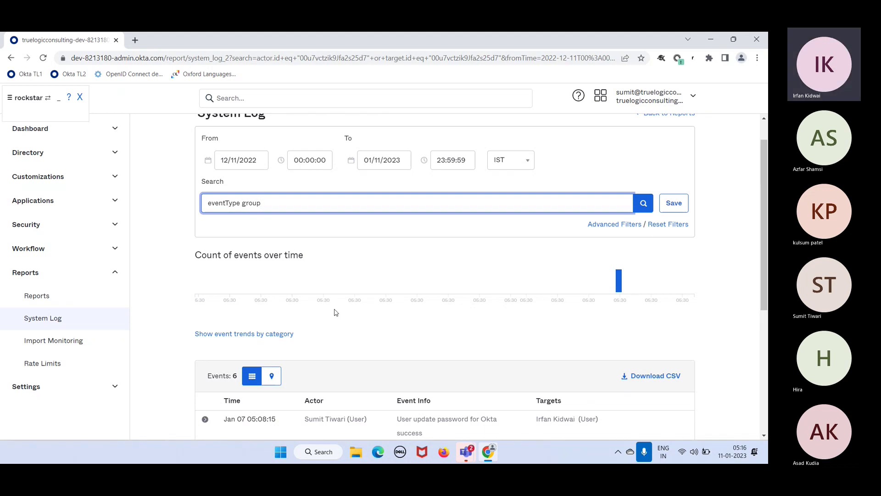
{"action": "key", "text": "BackSpace"}
{"action": "key", "text": "BackSpace"}
{"action": "key", "text": "BackSpace"}
{"action": "key", "text": "BackSpace"}
{"action": "key", "text": "BackSpace"}
{"action": "type", "text": "eq"}
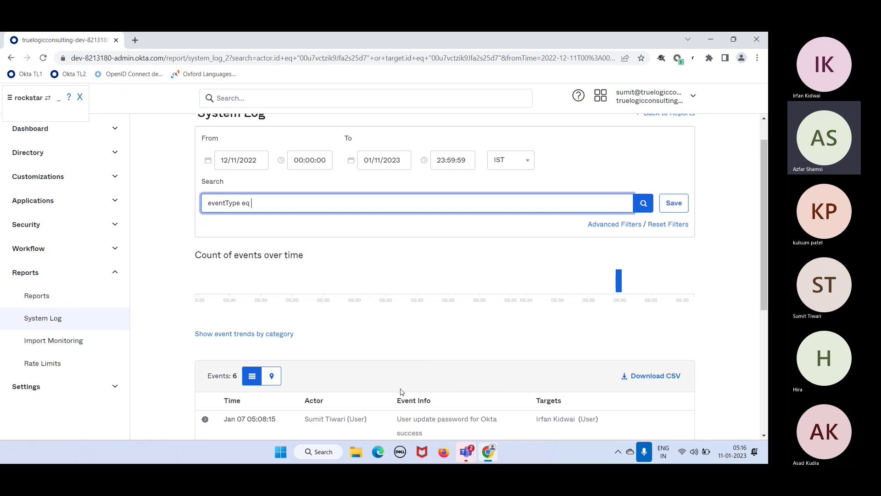
Step: Expand all details of the Jan 07 05:01:25 "Add user to group membership" event and copy its EventType value, group.user_membership.add
{"action": "scroll", "coordinate": [401, 392], "scroll_direction": "down", "scroll_amount": 3}
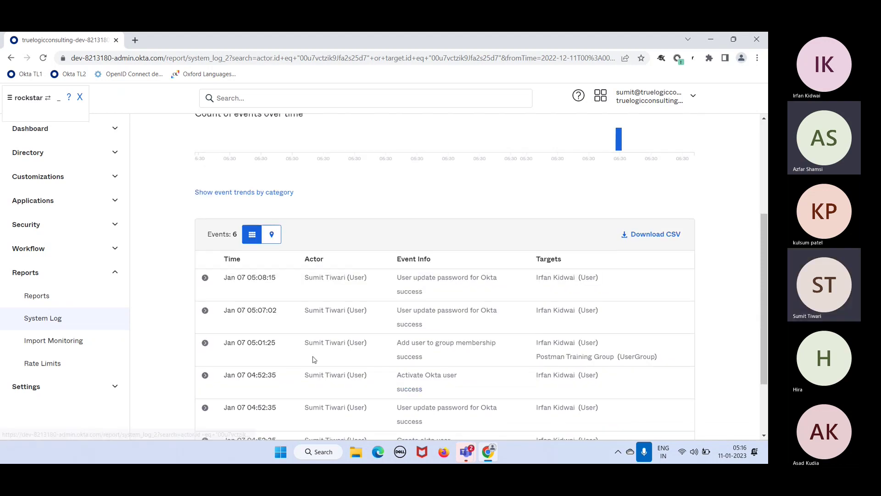
{"action": "scroll", "coordinate": [312, 358], "scroll_direction": "down", "scroll_amount": 2}
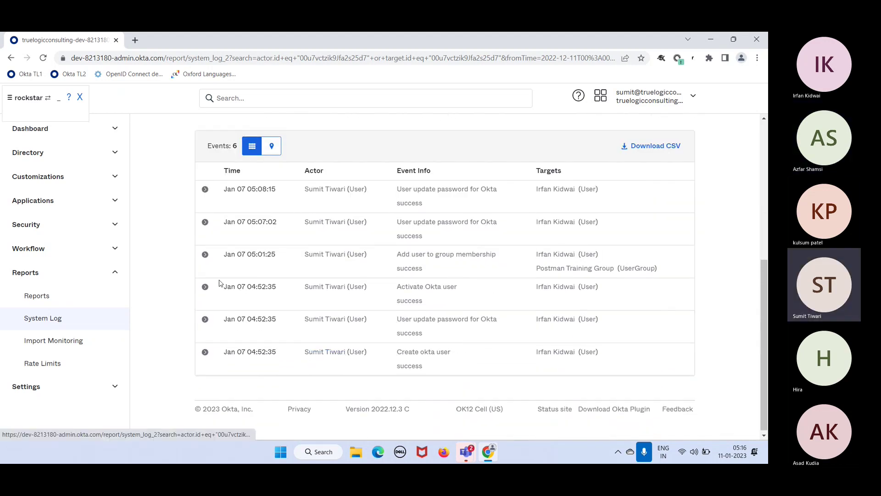
{"action": "left_click", "coordinate": [204, 253]}
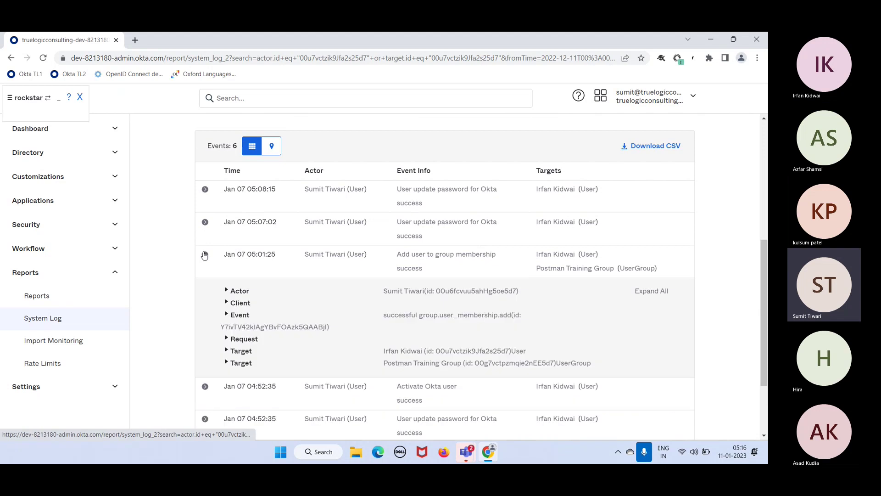
{"action": "left_click", "coordinate": [648, 296]}
{"action": "scroll", "coordinate": [507, 358], "scroll_direction": "down", "scroll_amount": 3}
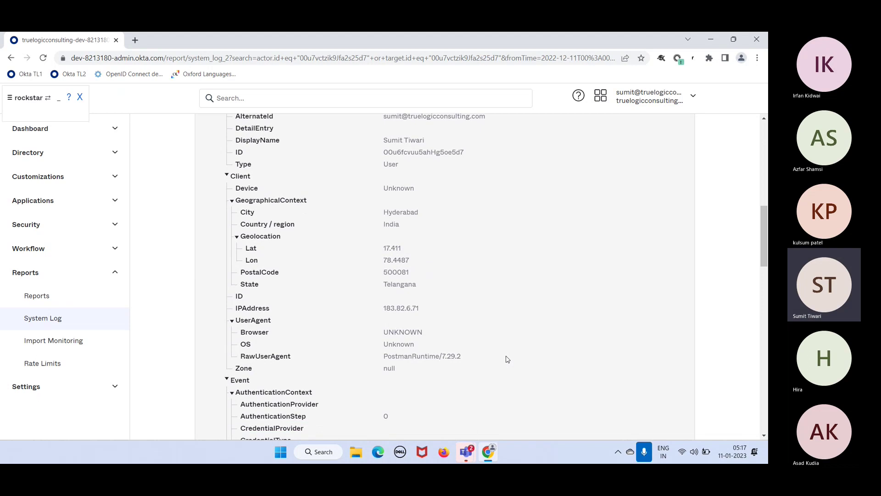
{"action": "scroll", "coordinate": [507, 359], "scroll_direction": "down", "scroll_amount": 1}
{"action": "scroll", "coordinate": [507, 359], "scroll_direction": "up", "scroll_amount": 2}
{"action": "scroll", "coordinate": [507, 359], "scroll_direction": "down", "scroll_amount": 5}
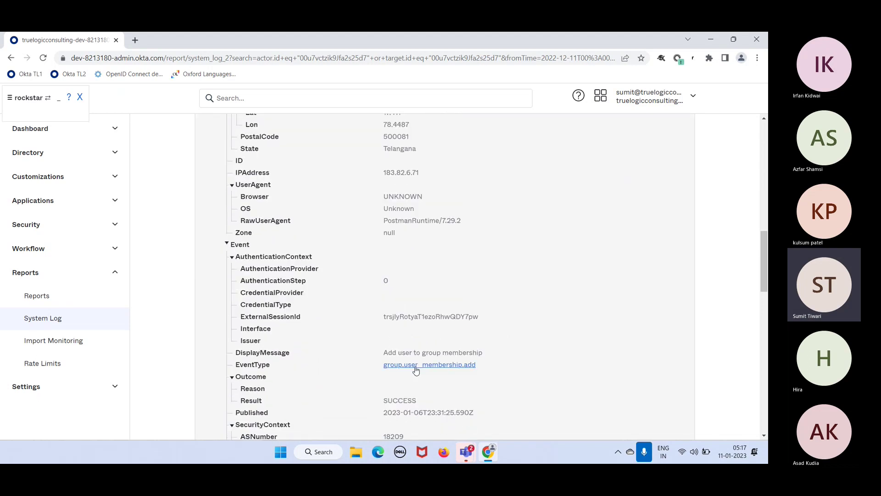
{"action": "left_click_drag", "start_coordinate": [477, 365], "coordinate": [384, 364]}
{"action": "key", "text": "ctrl+c"}
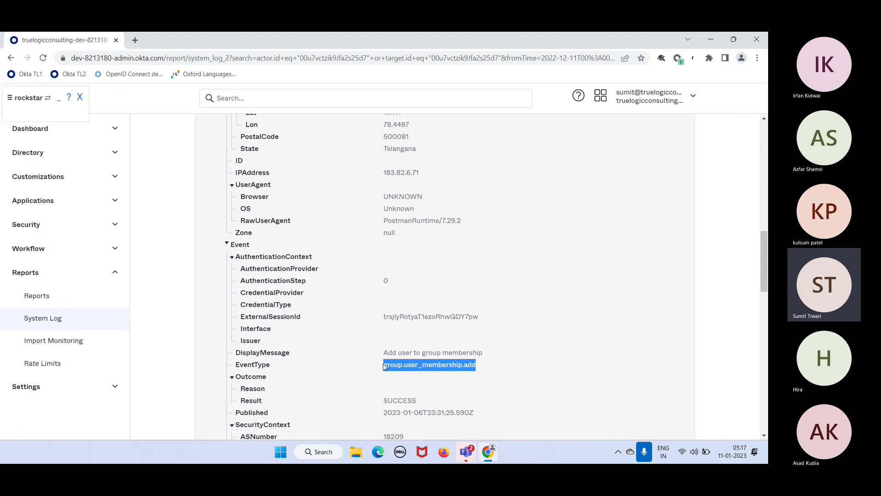
Step: Complete the query as eventType eq "group.user_membership.add" and run the System Log search
{"action": "scroll", "coordinate": [385, 366], "scroll_direction": "up", "scroll_amount": 15}
{"action": "left_click", "coordinate": [279, 237]}
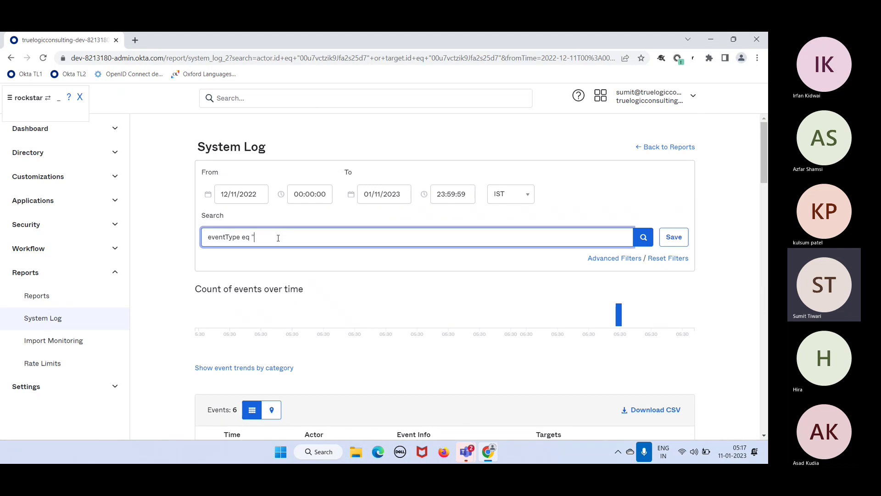
{"action": "type", "text": "\""}
{"action": "key", "text": "ctrl+v"}
{"action": "left_click", "coordinate": [643, 238]}
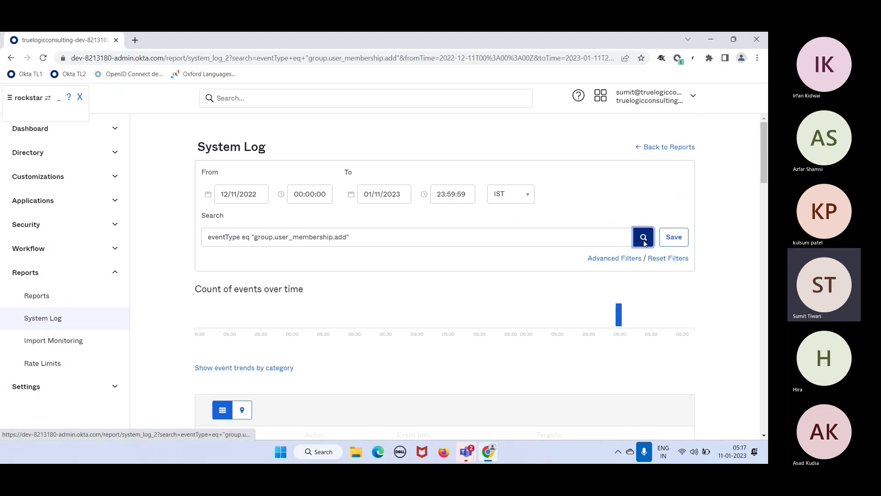
Step: Look through the group membership events returned by the search and the chart of events over time
{"action": "scroll", "coordinate": [471, 348], "scroll_direction": "down", "scroll_amount": 6}
{"action": "scroll", "coordinate": [471, 347], "scroll_direction": "down", "scroll_amount": 7}
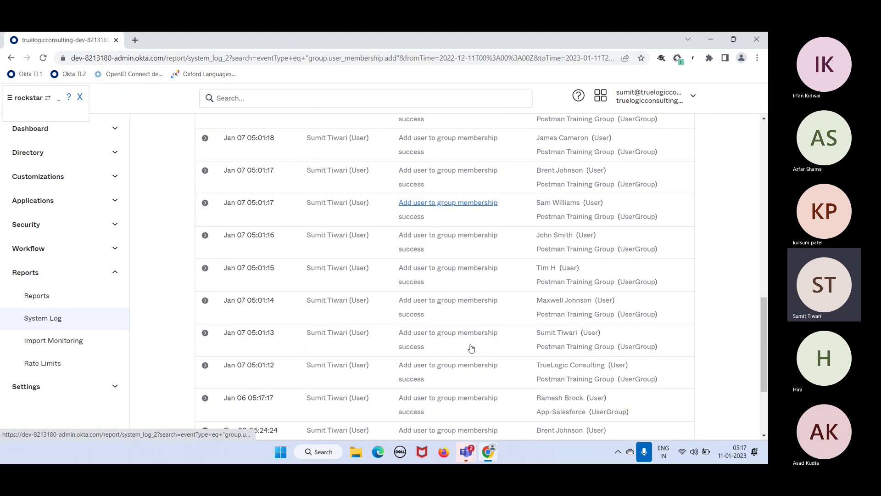
{"action": "scroll", "coordinate": [471, 347], "scroll_direction": "down", "scroll_amount": 3}
{"action": "scroll", "coordinate": [472, 348], "scroll_direction": "up", "scroll_amount": 15}
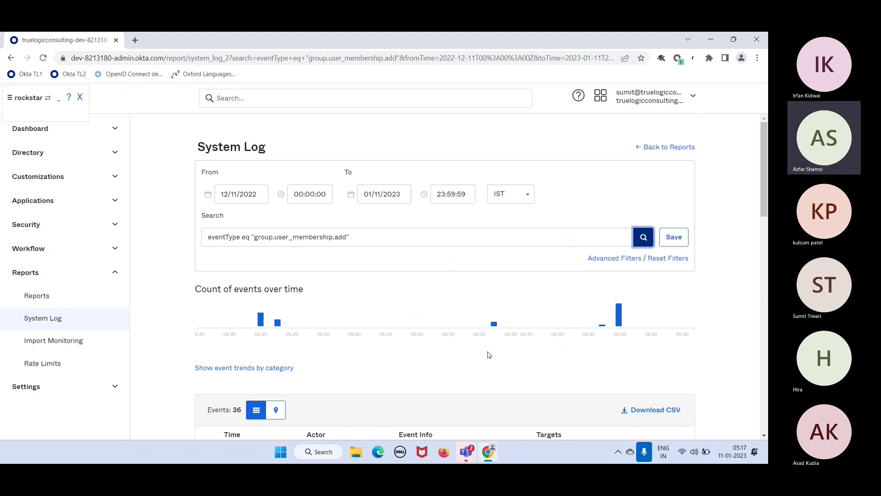
{"action": "scroll", "coordinate": [489, 355], "scroll_direction": "down", "scroll_amount": 1}
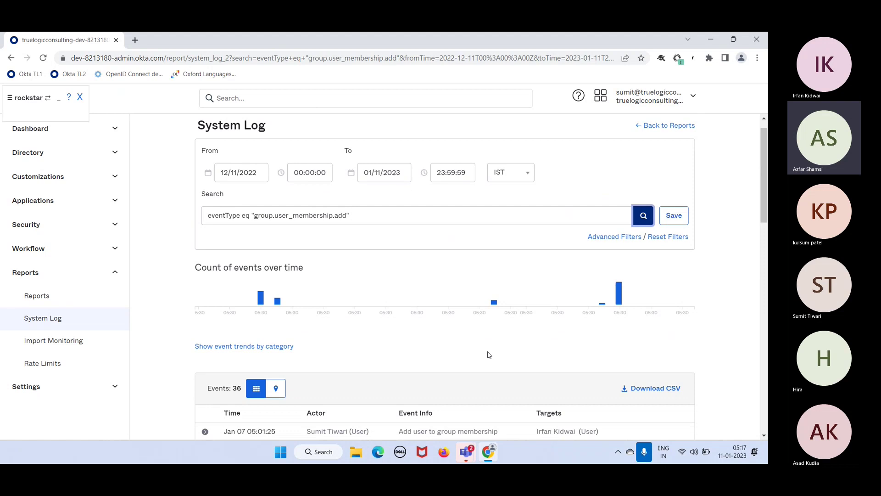
{"action": "scroll", "coordinate": [490, 355], "scroll_direction": "down", "scroll_amount": 1}
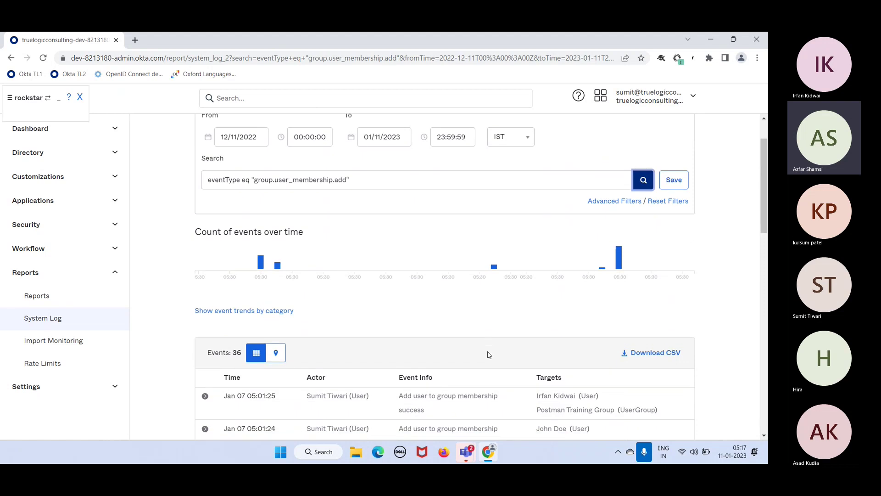
Step: Highlight the event type query, then the system_log_2 path and search parameters in the page address, and return to the event list
{"action": "left_click_drag", "start_coordinate": [371, 188], "coordinate": [174, 139]}
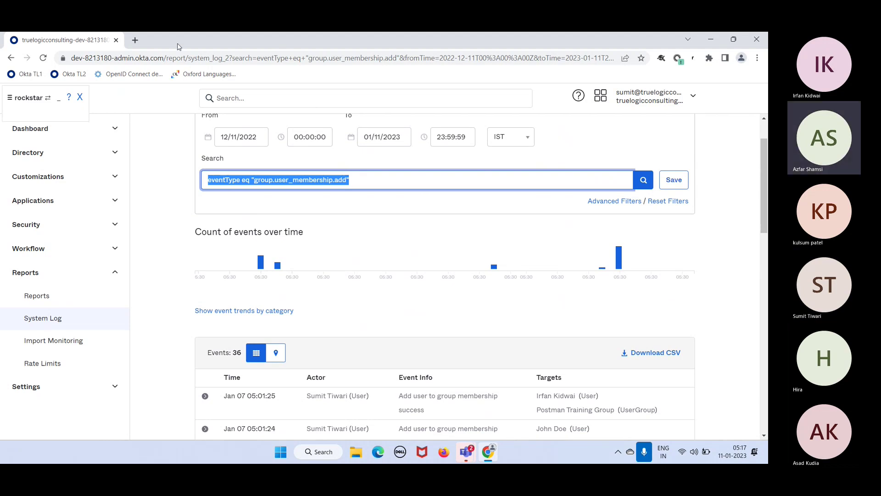
{"action": "left_click_drag", "start_coordinate": [230, 58], "coordinate": [187, 48]}
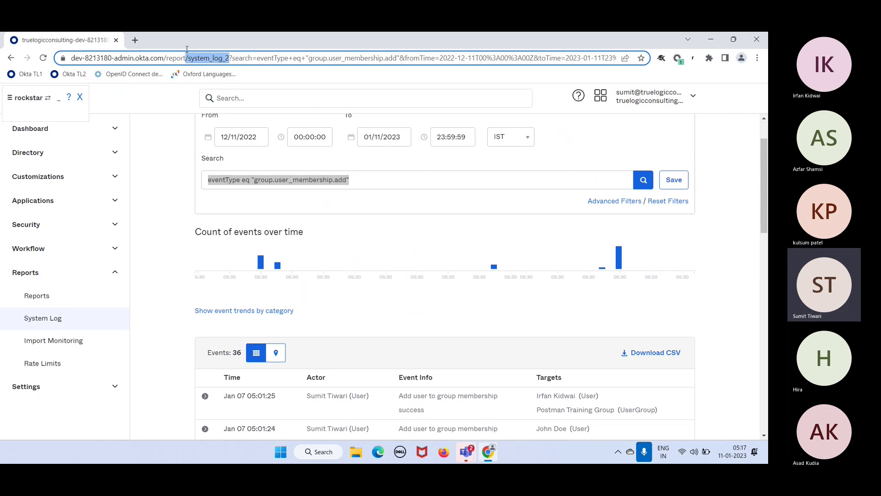
{"action": "left_click", "coordinate": [229, 57]}
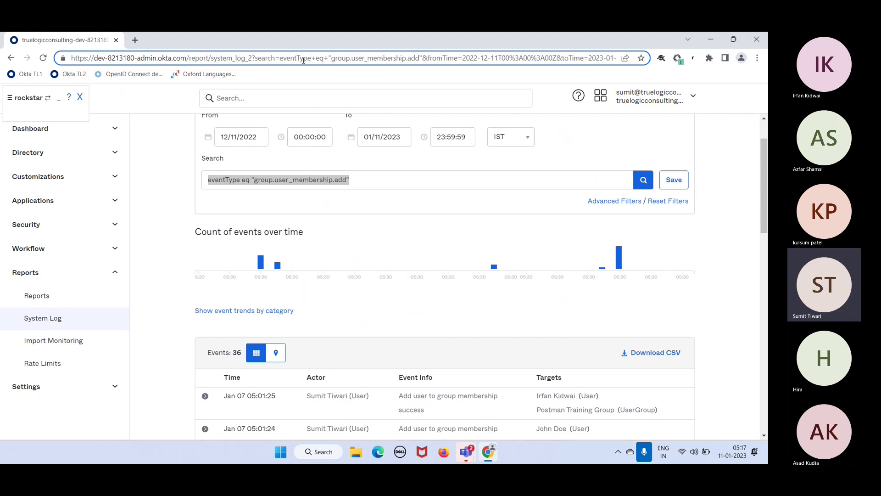
{"action": "left_click_drag", "start_coordinate": [308, 59], "coordinate": [619, 58]}
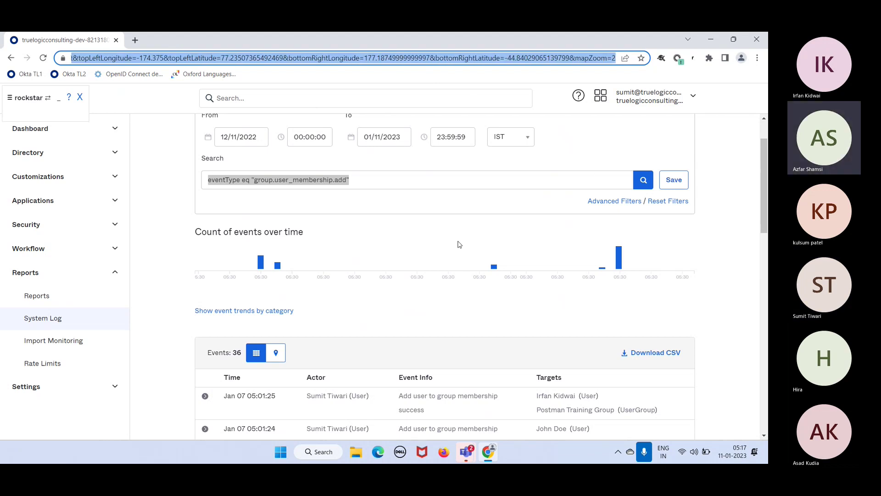
{"action": "left_click", "coordinate": [159, 306]}
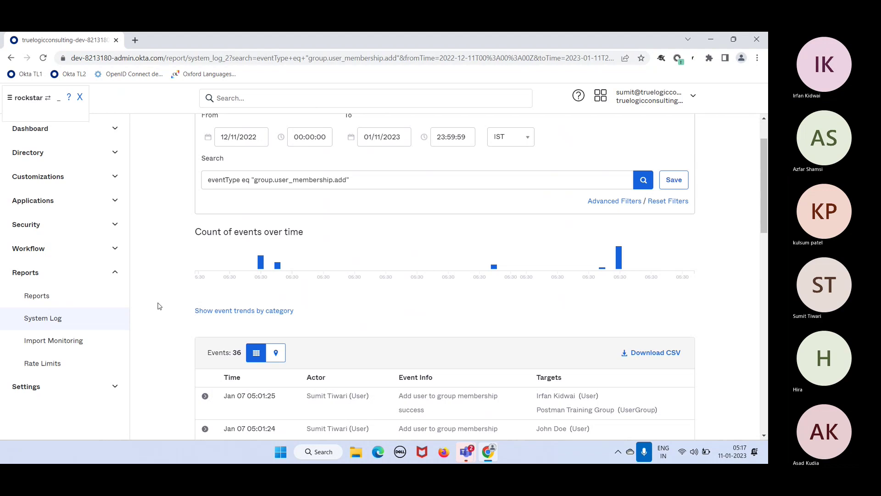
{"action": "scroll", "coordinate": [461, 369], "scroll_direction": "down", "scroll_amount": 2}
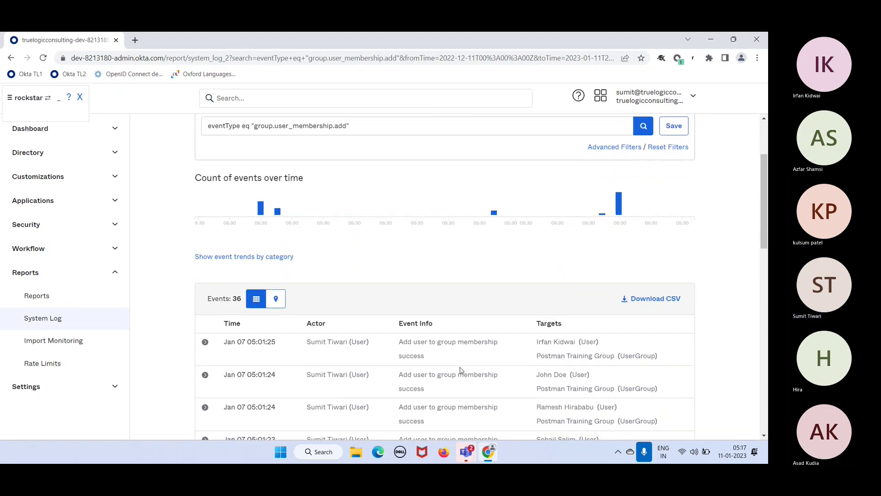
{"action": "scroll", "coordinate": [460, 369], "scroll_direction": "down", "scroll_amount": 1}
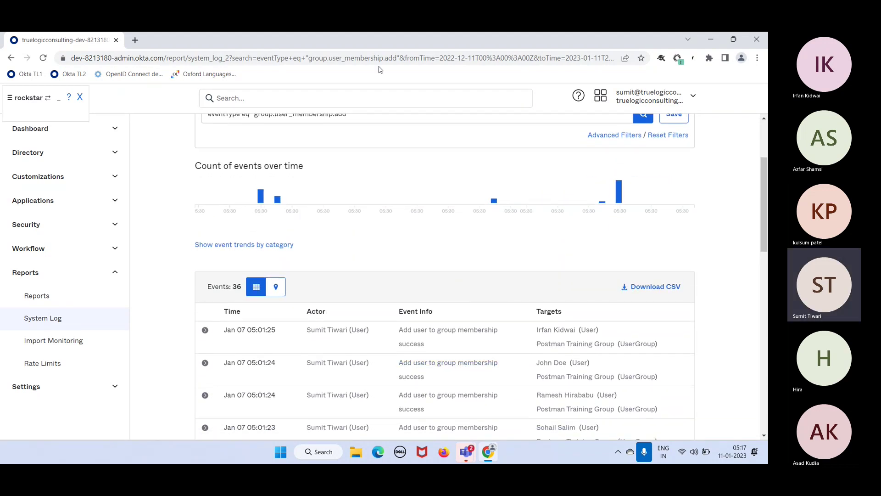
{"action": "left_click", "coordinate": [280, 454]}
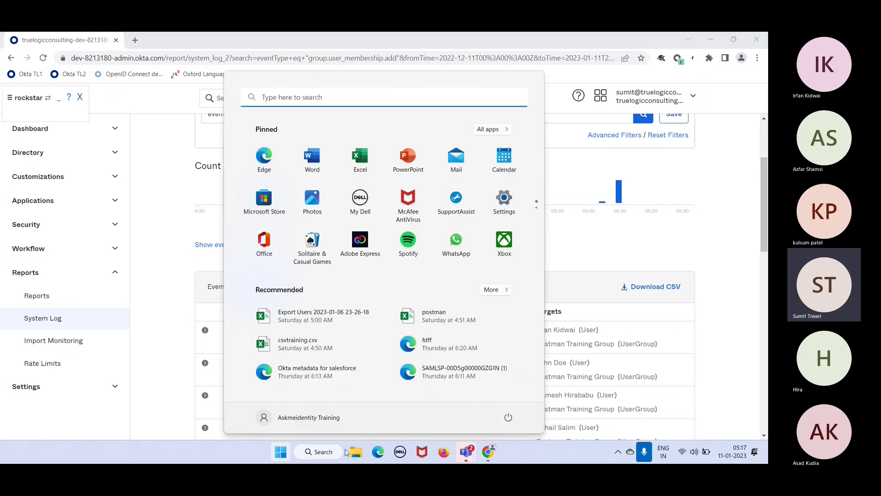
{"action": "left_click", "coordinate": [488, 459]}
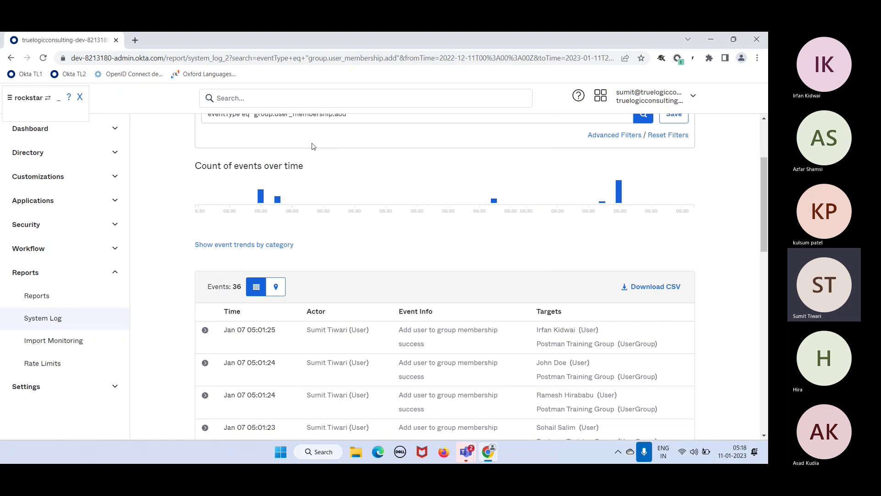
Step: Search the web for "okta postman collection" in a new tab and open the Postman Collections page of Okta Developer
{"action": "left_click", "coordinate": [134, 41]}
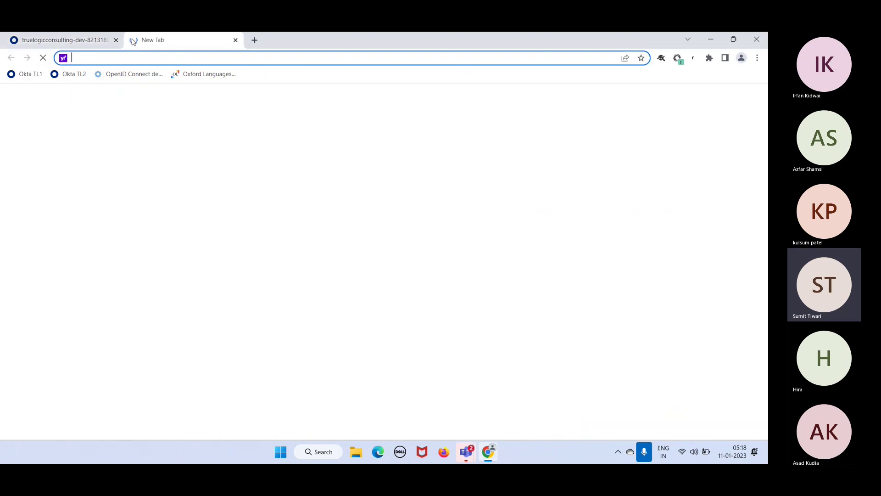
{"action": "type", "text": "okta post"}
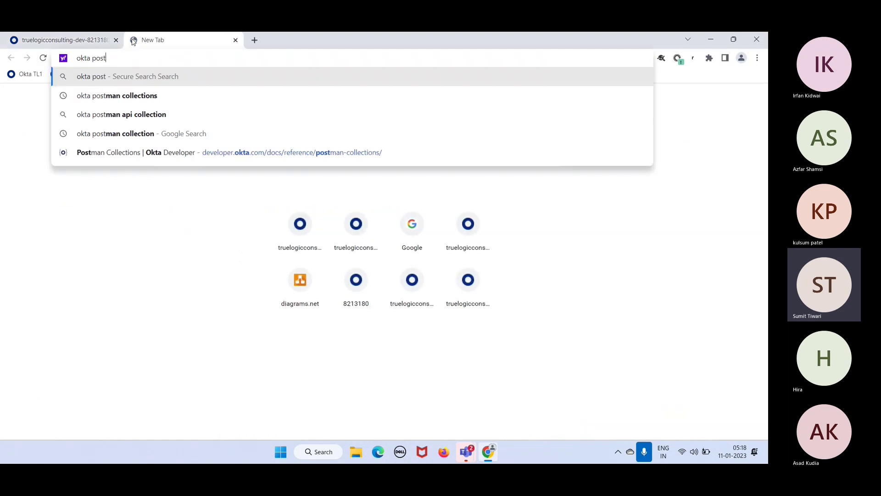
{"action": "type", "text": "man collection"}
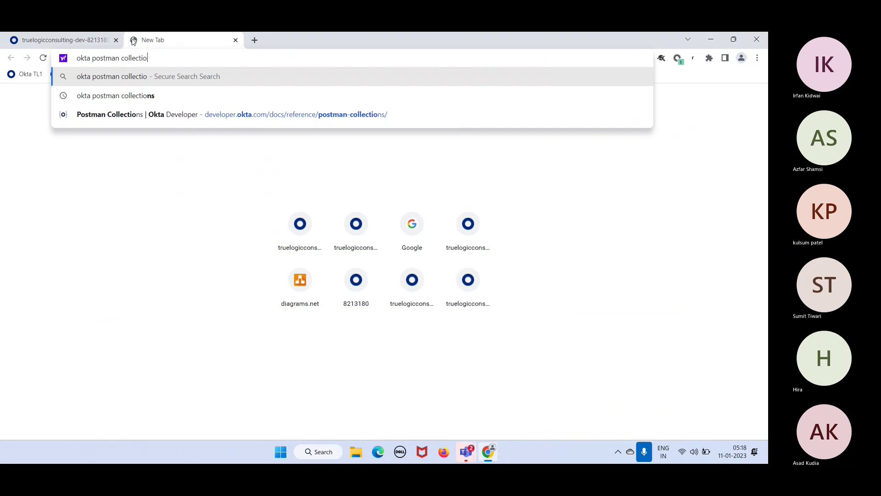
{"action": "key", "text": "Return"}
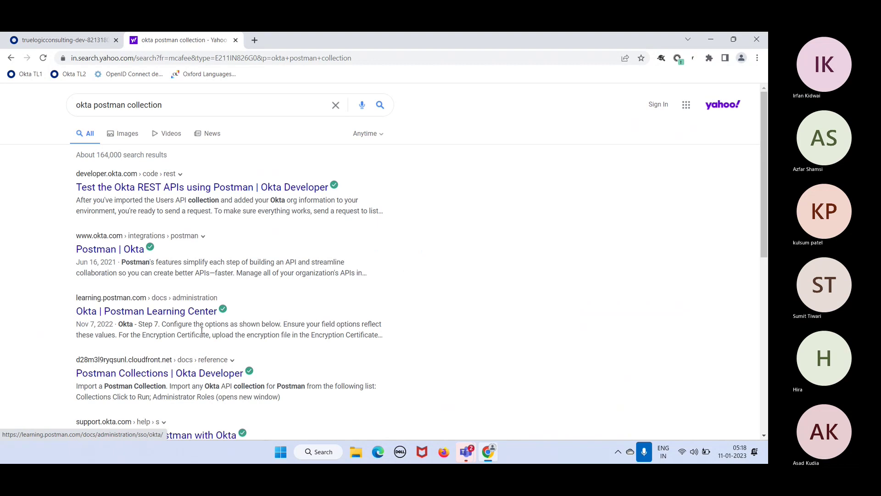
{"action": "left_click", "coordinate": [192, 373]}
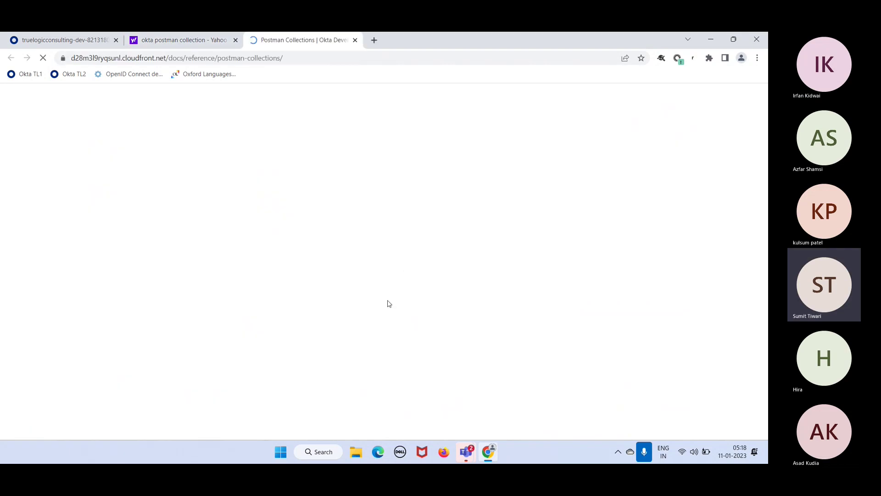
Step: Find the System Log collection in the list and run it in Postman for Windows, allowing the browser to open Postman
{"action": "scroll", "coordinate": [388, 303], "scroll_direction": "down", "scroll_amount": 5}
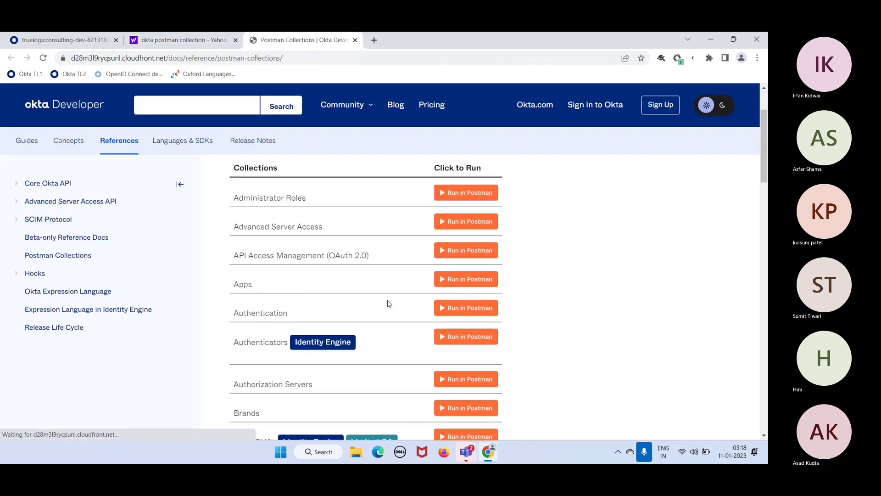
{"action": "scroll", "coordinate": [387, 304], "scroll_direction": "down", "scroll_amount": 5}
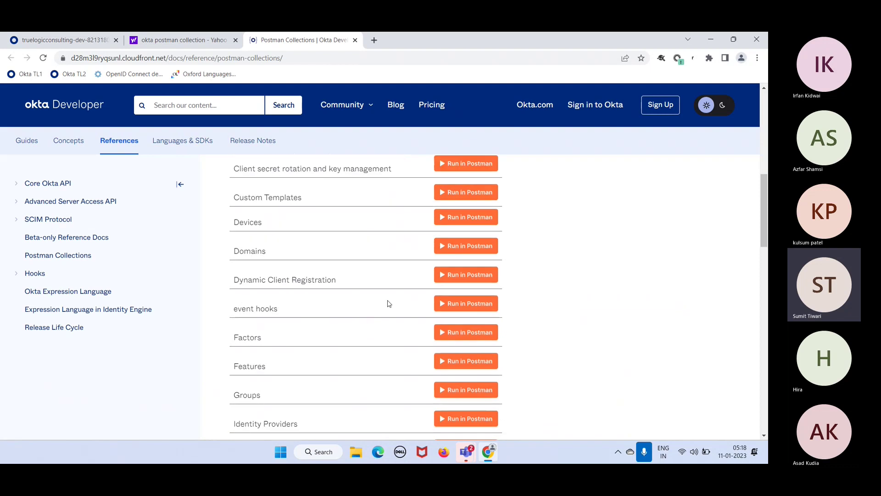
{"action": "scroll", "coordinate": [388, 304], "scroll_direction": "down", "scroll_amount": 8}
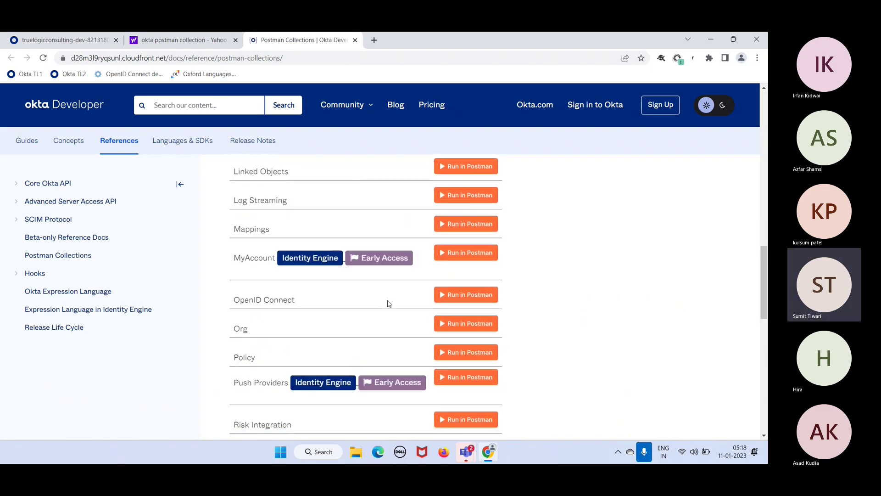
{"action": "scroll", "coordinate": [388, 304], "scroll_direction": "down", "scroll_amount": 5}
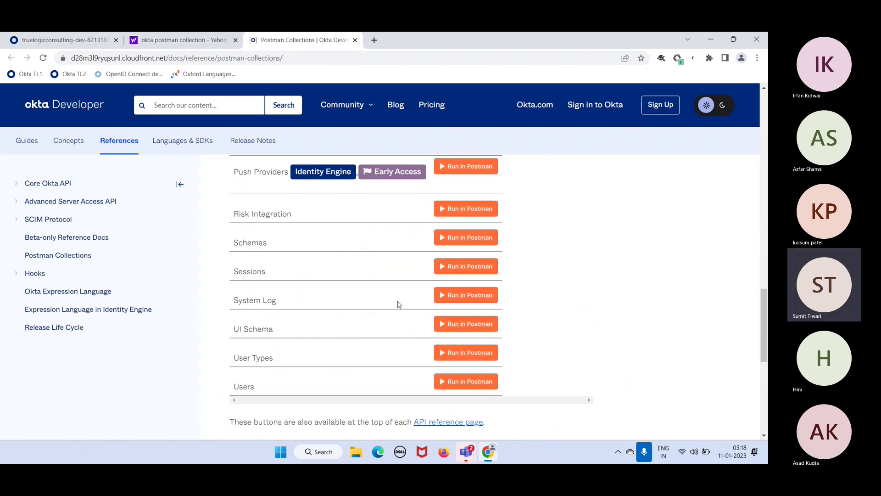
{"action": "left_click", "coordinate": [465, 296]}
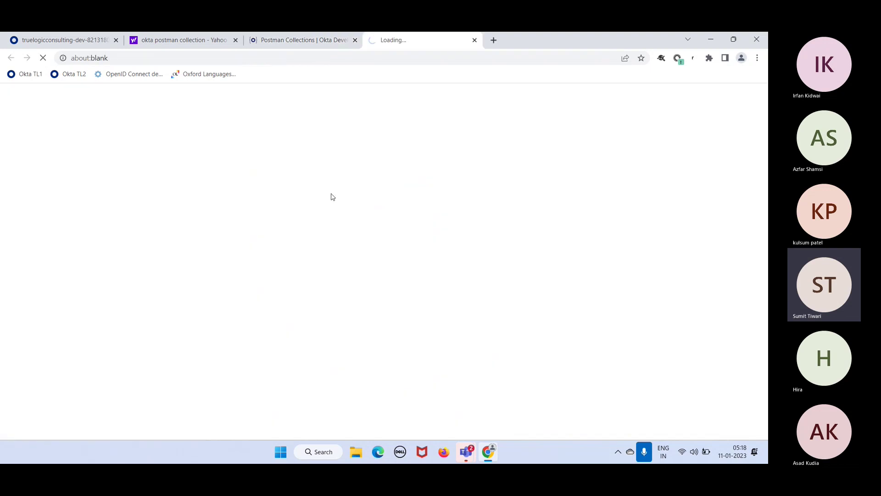
{"action": "left_click", "coordinate": [342, 275]}
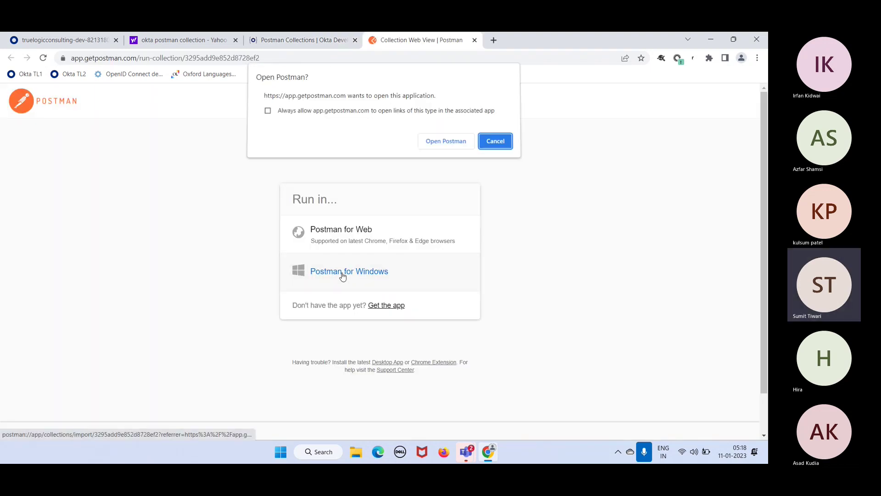
{"action": "left_click", "coordinate": [448, 143]}
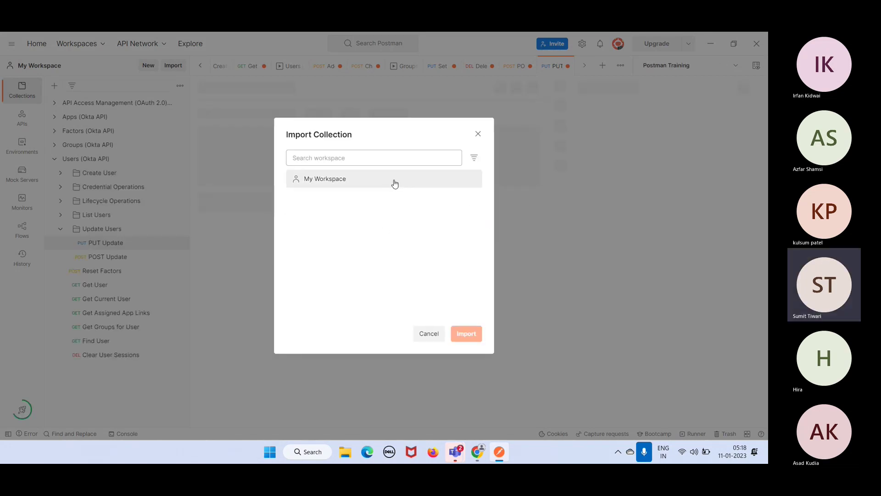
Step: Import the System Log collection into My Workspace and dismiss the update offer
{"action": "left_click", "coordinate": [394, 183]}
{"action": "left_click", "coordinate": [467, 334]}
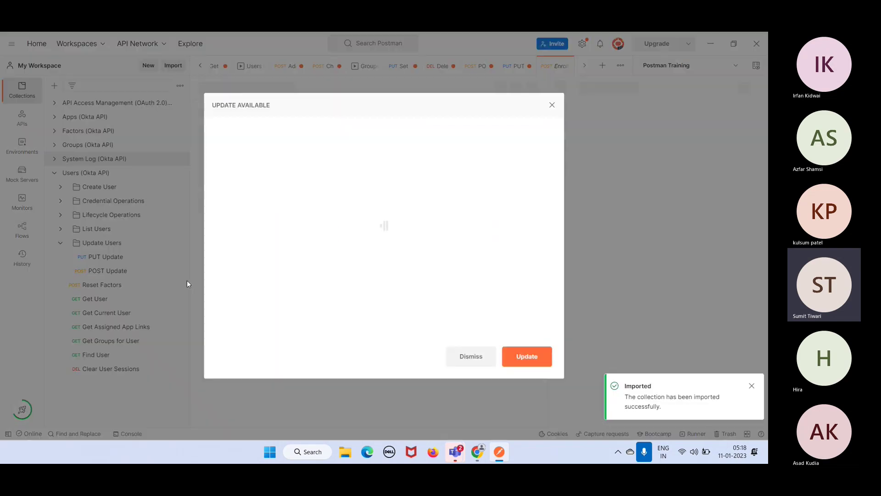
{"action": "left_click", "coordinate": [472, 358]}
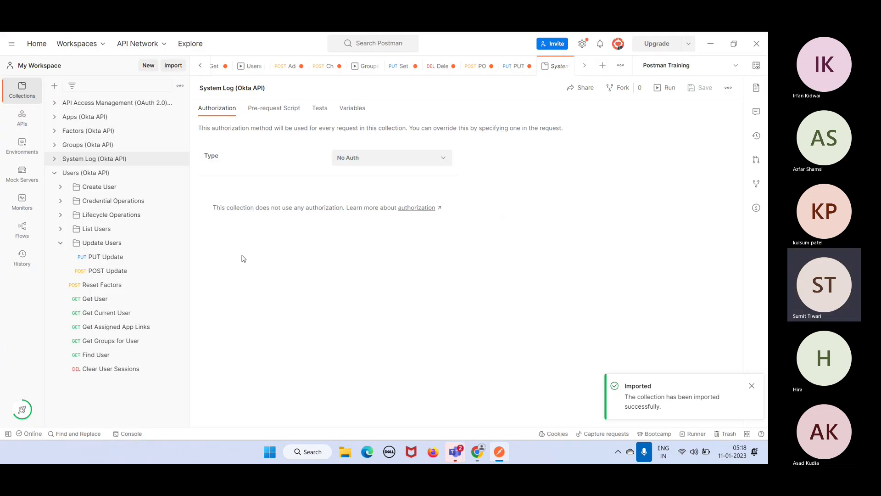
Step: In the System Log collection's Get logs request, add a search parameter with value eventType eq "group.user_membership.add" and send the request
{"action": "left_click", "coordinate": [54, 159]}
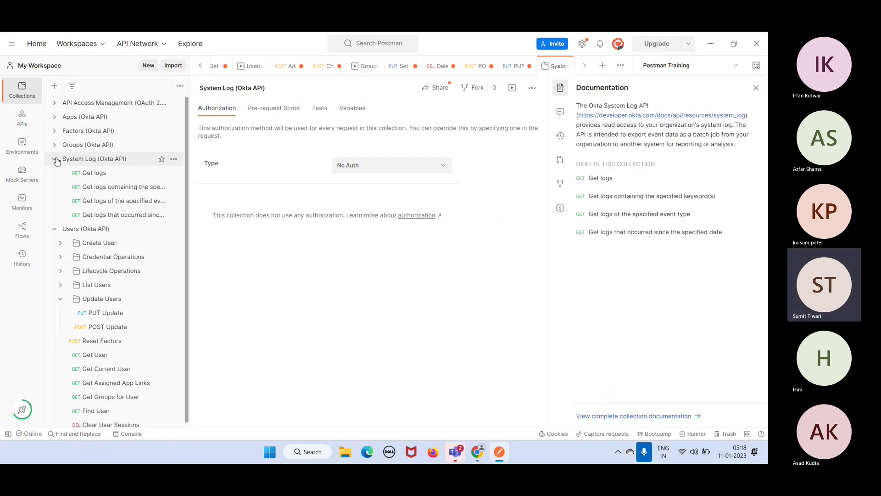
{"action": "left_click", "coordinate": [93, 175]}
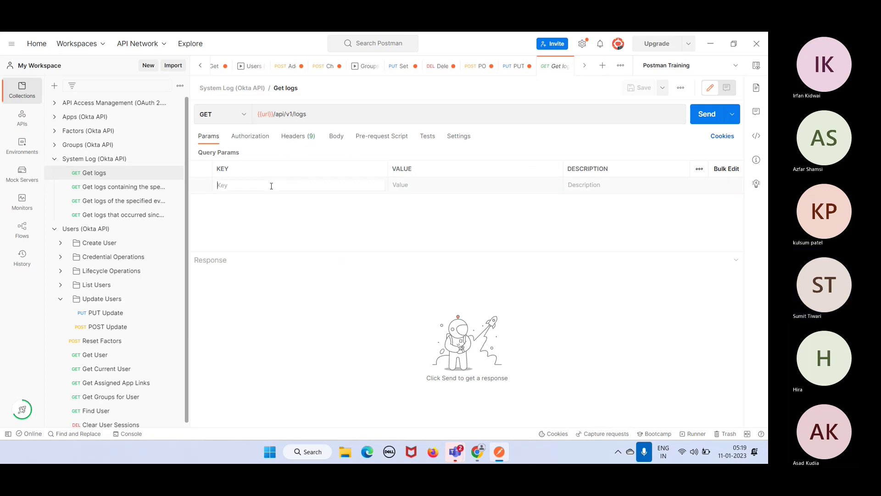
{"action": "type", "text": "search"}
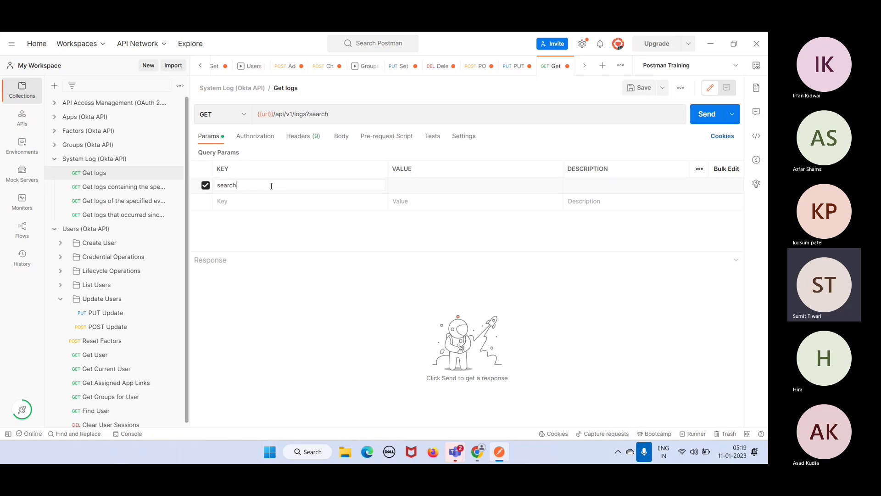
{"action": "type", "text": "=eventType eq \""}
{"action": "type", "text": "group.user_membership.add"}
{"action": "type", "text": "\""}
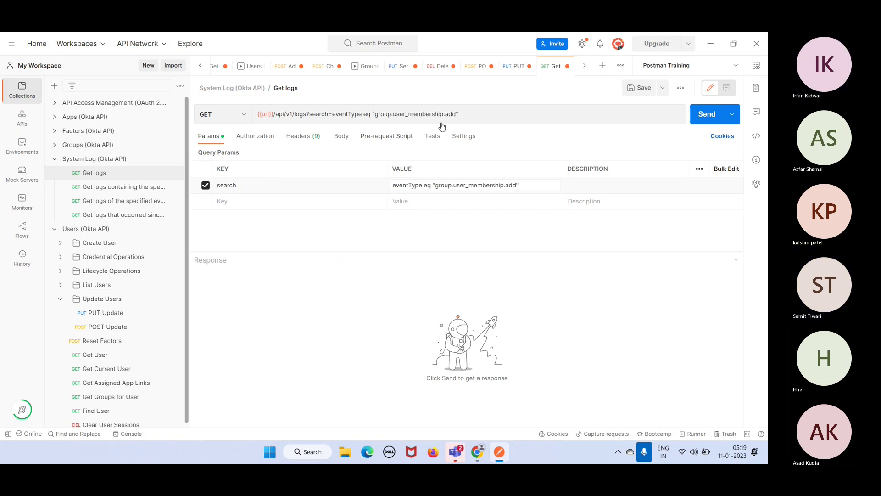
{"action": "left_click", "coordinate": [712, 123]}
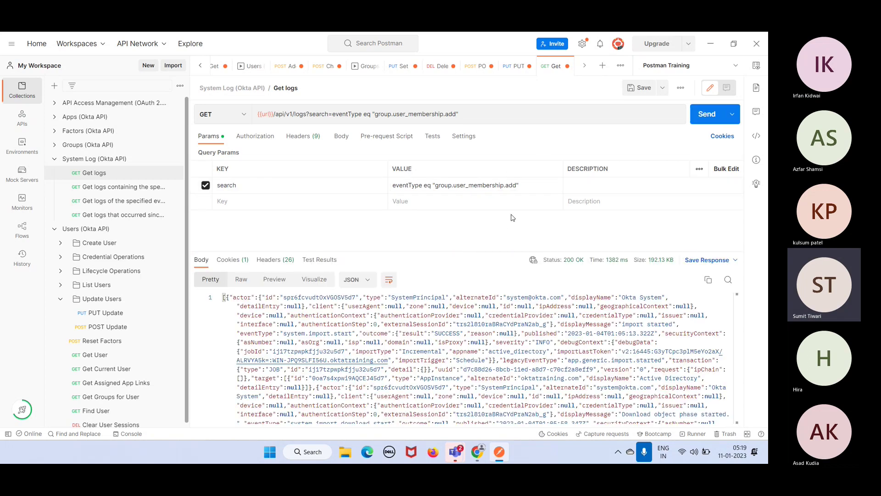
Step: Look through the Get logs response and highlight the first event's displayMessage to check which event type it describes
{"action": "scroll", "coordinate": [459, 377], "scroll_direction": "down", "scroll_amount": 2}
{"action": "scroll", "coordinate": [459, 377], "scroll_direction": "down", "scroll_amount": 5}
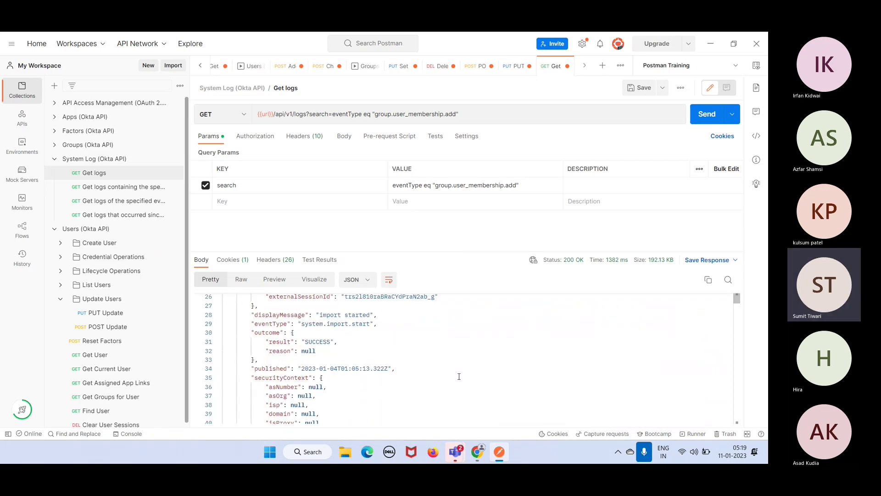
{"action": "left_click_drag", "start_coordinate": [368, 315], "coordinate": [317, 314]}
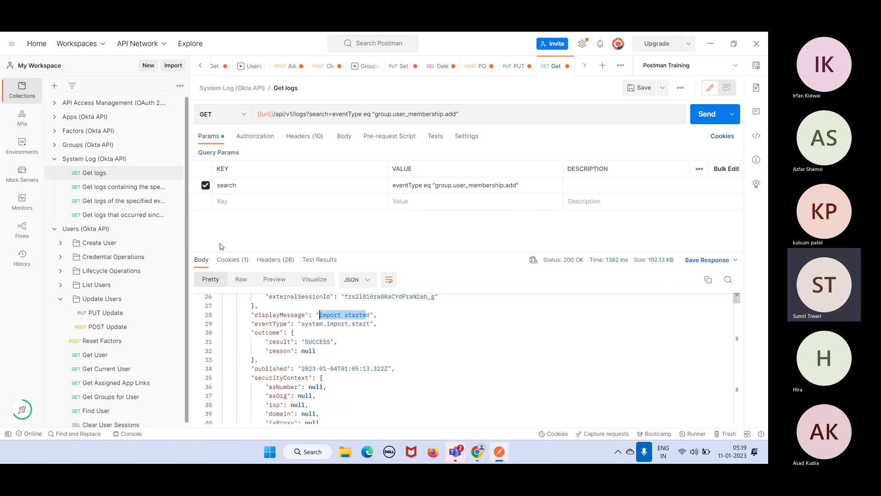
Step: In the Get logs of the specified event type request, set the filter value to eventType eq "group.user_membership.add" and send the request
{"action": "left_click", "coordinate": [153, 202]}
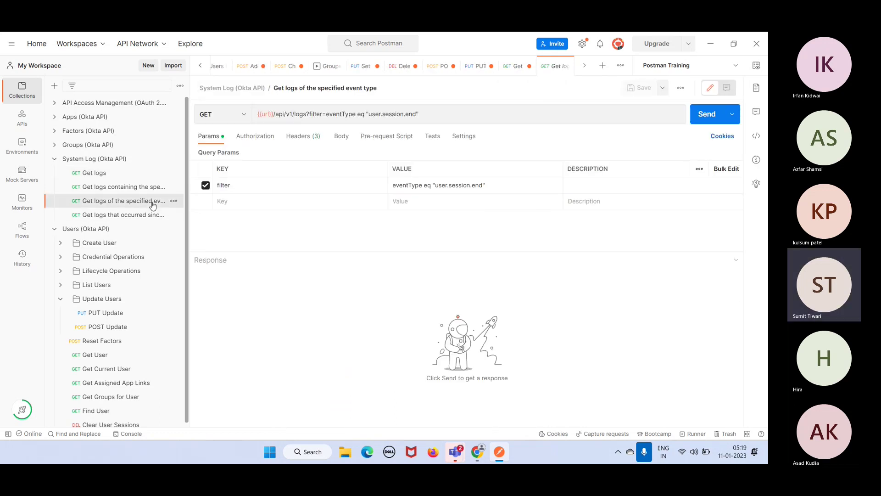
{"action": "double_click", "coordinate": [318, 114]}
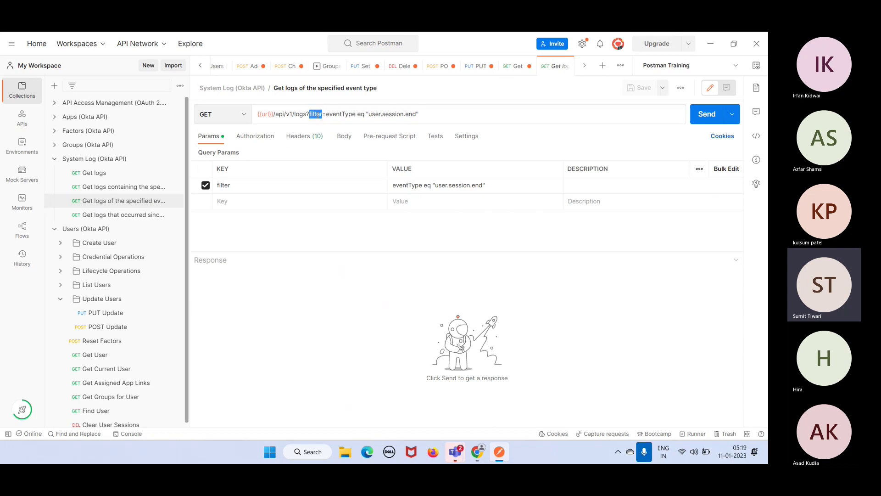
{"action": "left_click", "coordinate": [484, 185]}
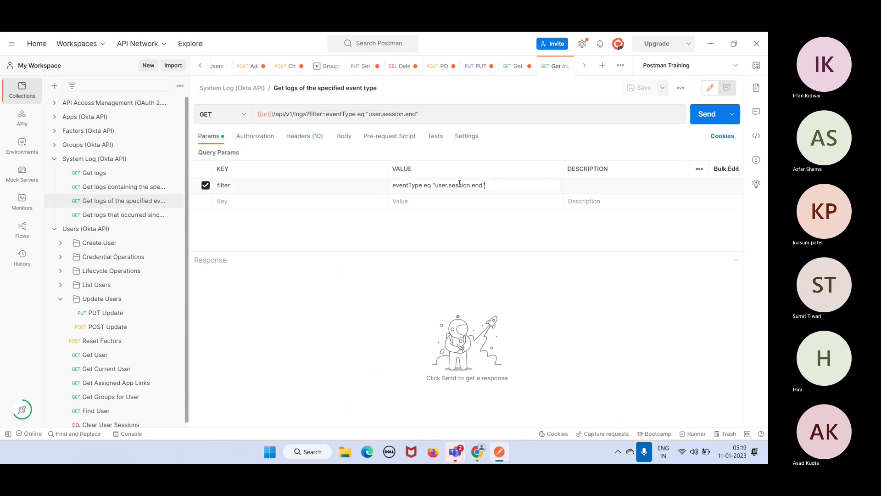
{"action": "key", "text": "Left"}
{"action": "key", "text": "shift+Left"}
{"action": "key", "text": "shift+Left"}
{"action": "key", "text": "shift+Left"}
{"action": "key", "text": "shift+Left"}
{"action": "key", "text": "shift+Left"}
{"action": "key", "text": "shift+Left"}
{"action": "key", "text": "shift+Left"}
{"action": "key", "text": "shift+Left"}
{"action": "key", "text": "shift+Left"}
{"action": "key", "text": "shift+Left"}
{"action": "key", "text": "shift+Left"}
{"action": "key", "text": "shift+Left"}
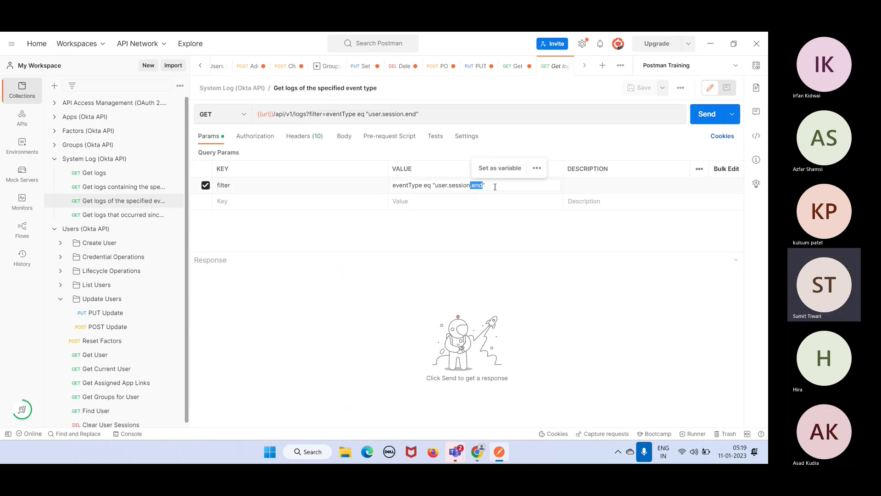
{"action": "key", "text": "shift+Left"}
{"action": "key", "text": "shift+Left"}
{"action": "key", "text": "shift+Left"}
{"action": "key", "text": "shift+Left"}
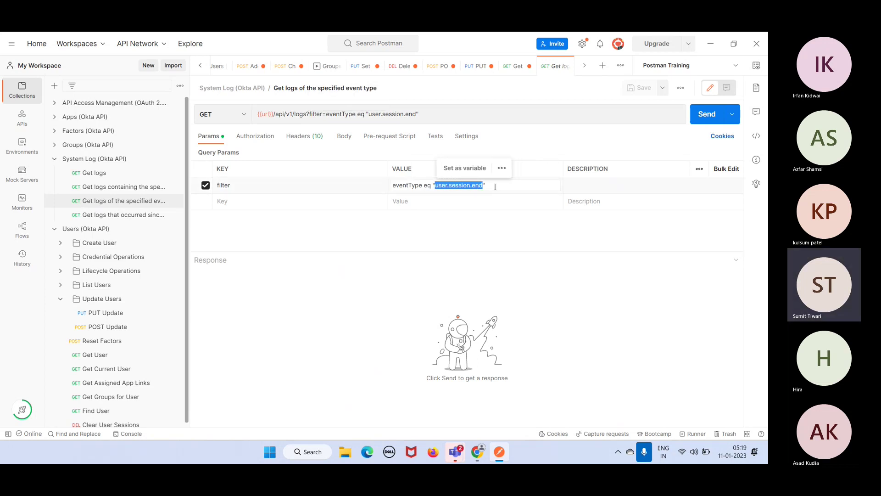
{"action": "type", "text": "group.user_membership.add"}
{"action": "left_click", "coordinate": [704, 114]}
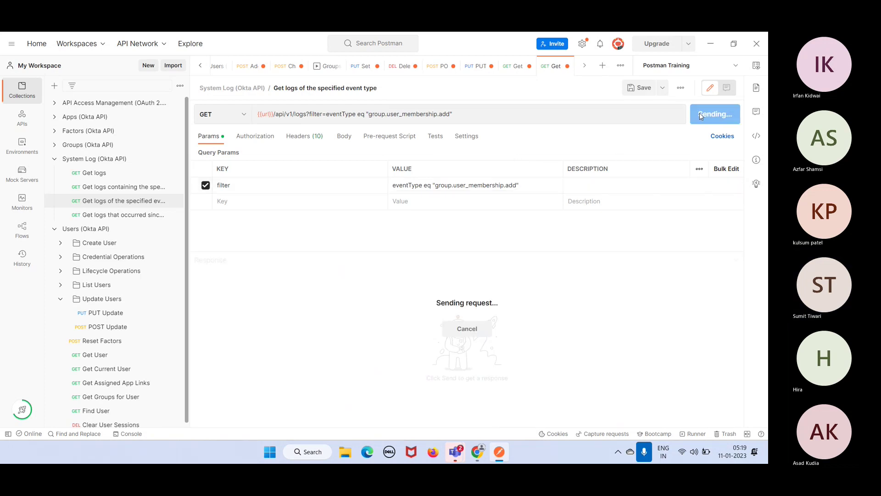
Step: Examine the filtered response's first event, highlighting part of its displayMessage and reading its outcome, security context, debug data and request details
{"action": "scroll", "coordinate": [471, 351], "scroll_direction": "down", "scroll_amount": 3}
{"action": "scroll", "coordinate": [471, 352], "scroll_direction": "down", "scroll_amount": 4}
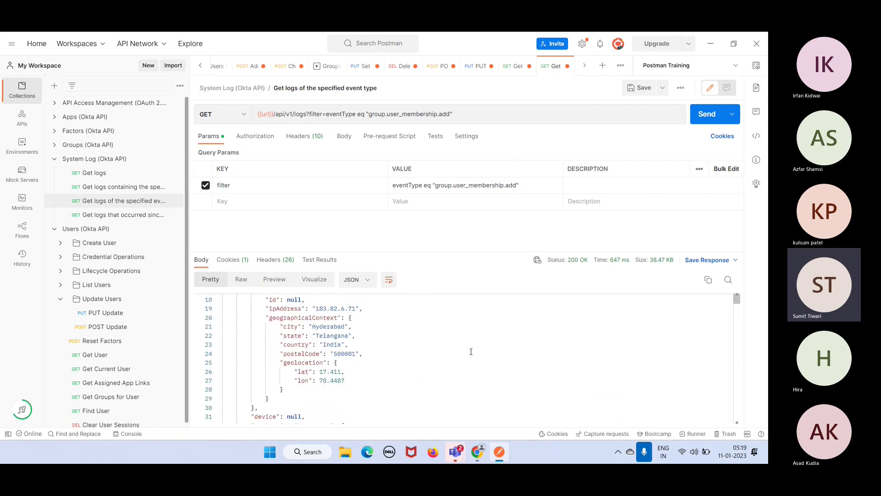
{"action": "scroll", "coordinate": [471, 352], "scroll_direction": "down", "scroll_amount": 3}
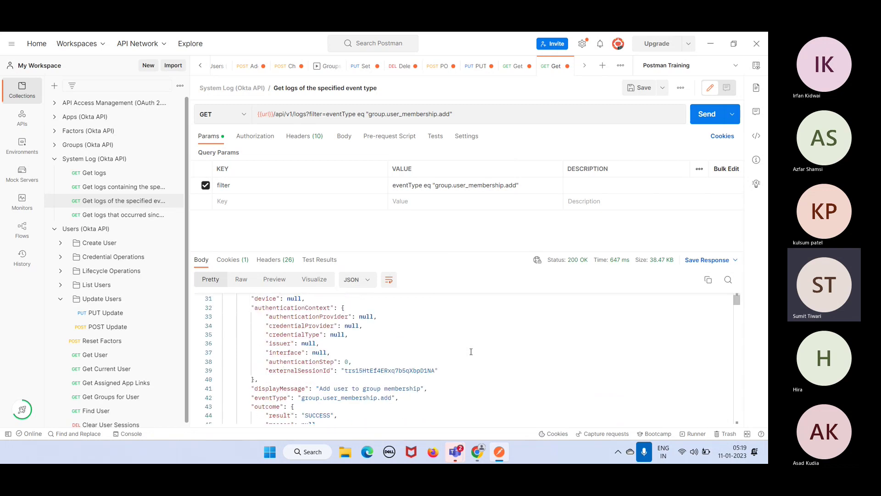
{"action": "left_click_drag", "start_coordinate": [352, 388], "coordinate": [420, 388]}
{"action": "scroll", "coordinate": [494, 374], "scroll_direction": "down", "scroll_amount": 5}
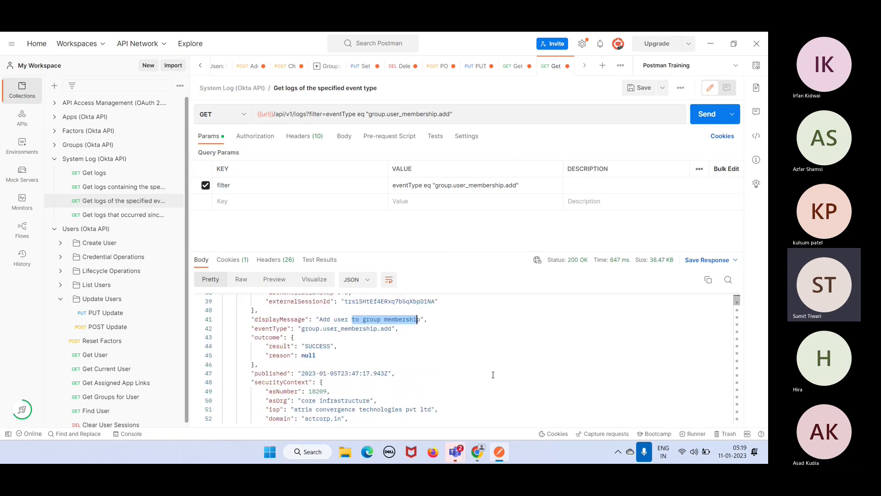
{"action": "scroll", "coordinate": [493, 375], "scroll_direction": "down", "scroll_amount": 4}
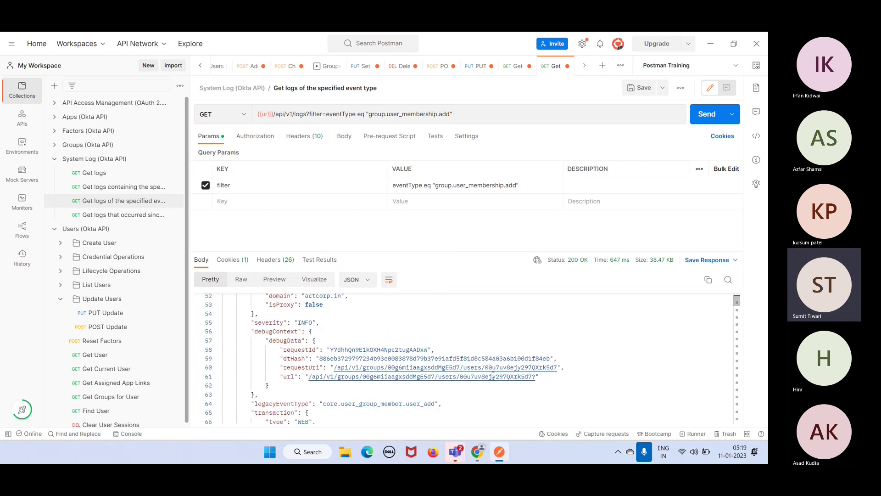
{"action": "scroll", "coordinate": [493, 375], "scroll_direction": "down", "scroll_amount": 6}
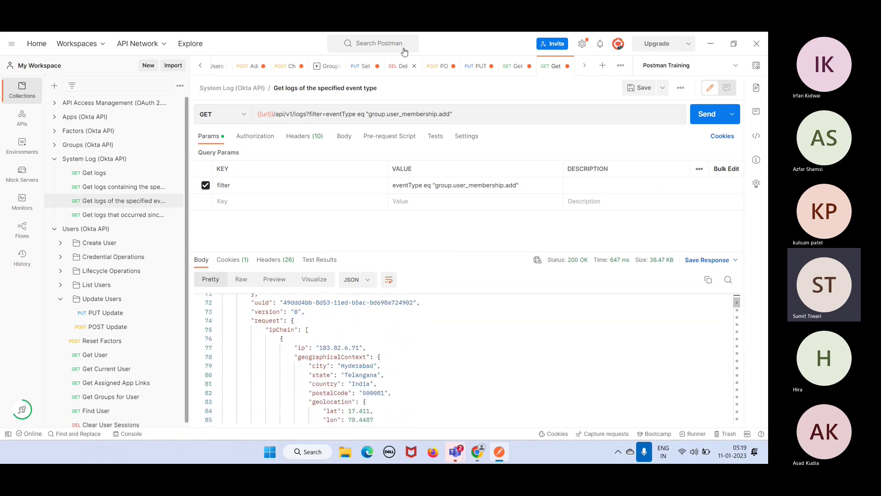
Step: Examine the first event's request location and its user and group targets, read into the second event, and return to the response's start
{"action": "scroll", "coordinate": [476, 374], "scroll_direction": "down", "scroll_amount": 7}
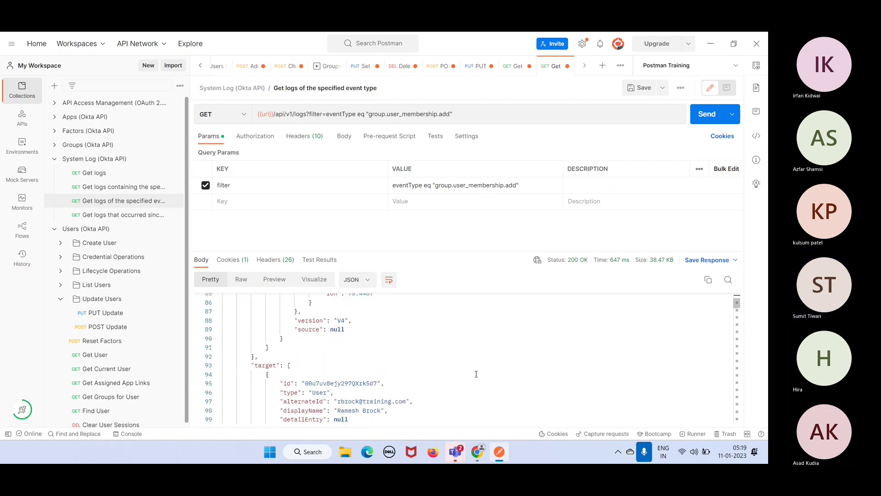
{"action": "scroll", "coordinate": [477, 374], "scroll_direction": "down", "scroll_amount": 5}
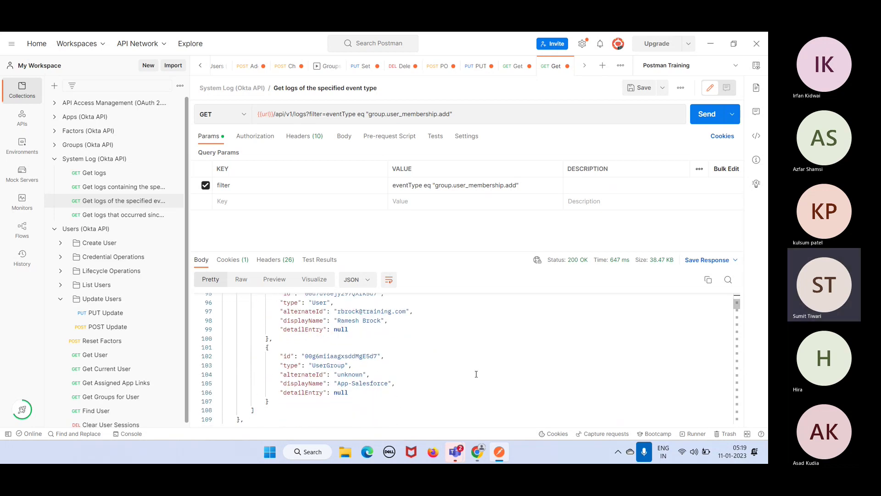
{"action": "scroll", "coordinate": [477, 374], "scroll_direction": "down", "scroll_amount": 7}
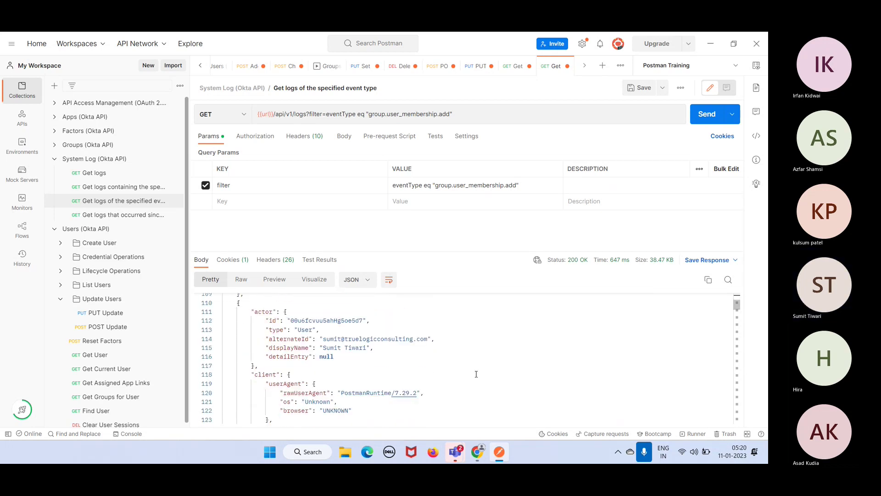
{"action": "scroll", "coordinate": [476, 374], "scroll_direction": "down", "scroll_amount": 5}
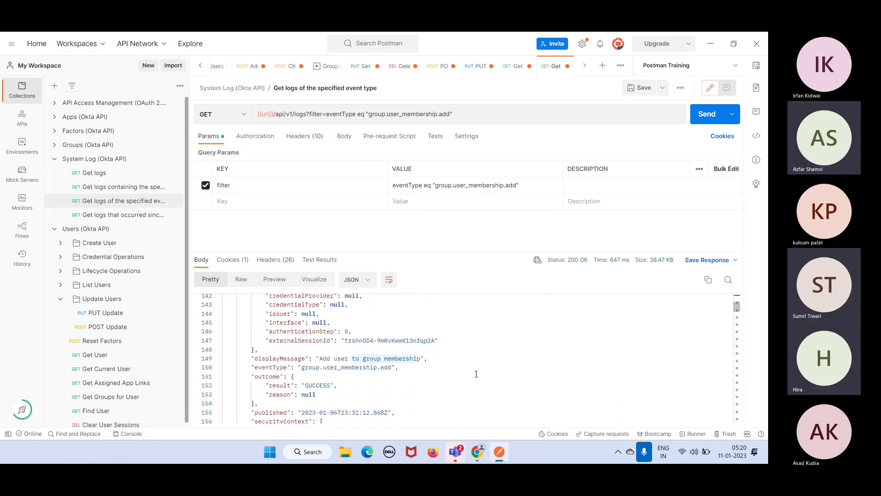
{"action": "scroll", "coordinate": [477, 374], "scroll_direction": "up", "scroll_amount": 12}
{"action": "scroll", "coordinate": [477, 373], "scroll_direction": "up", "scroll_amount": 20}
{"action": "scroll", "coordinate": [476, 373], "scroll_direction": "up", "scroll_amount": 9}
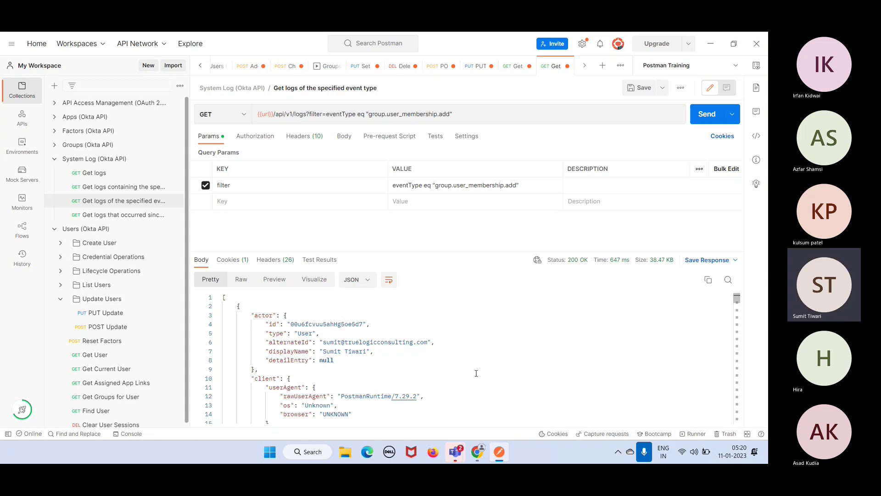
Step: Switch to Chrome to compare the response with the group membership events in the Okta admin console's System Log, and return to Postman
{"action": "key", "text": "alt+Tab"}
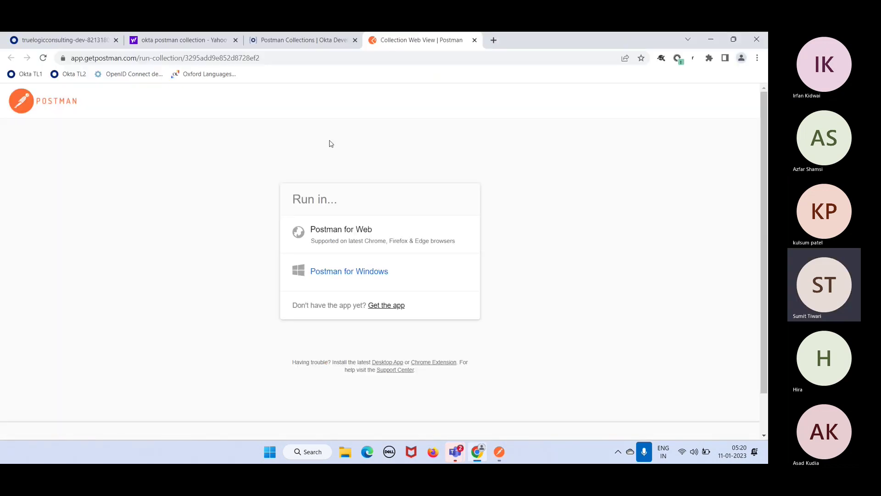
{"action": "left_click", "coordinate": [48, 40]}
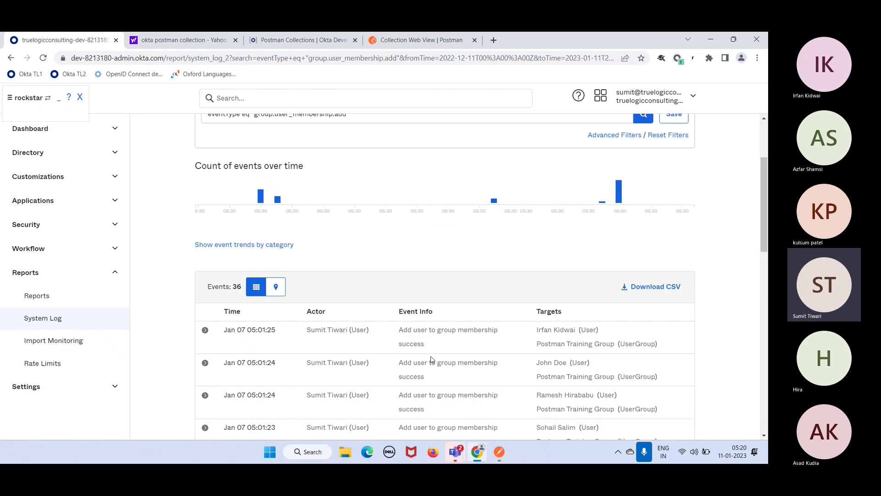
{"action": "key", "text": "alt+Tab"}
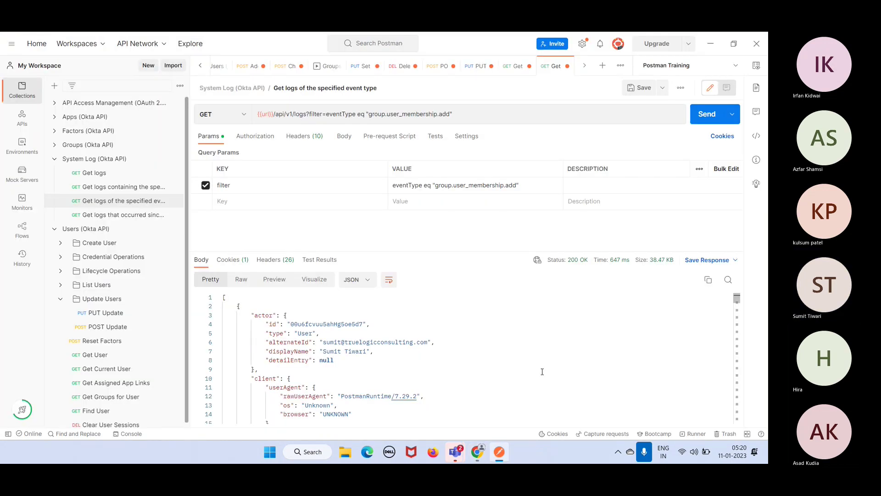
{"action": "left_click", "coordinate": [474, 340]}
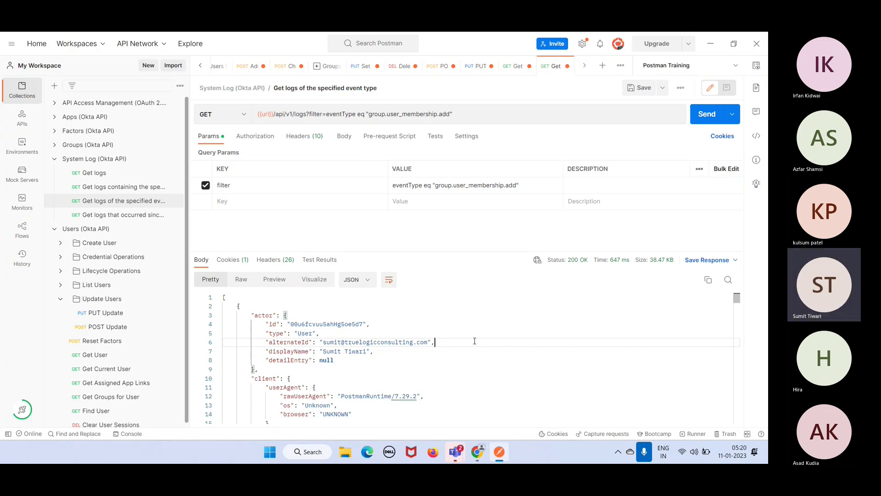
Step: Switch to Chrome, search the web for json in a new tab, and open the W3Schools What is JSON page
{"action": "key", "text": "alt+Tab"}
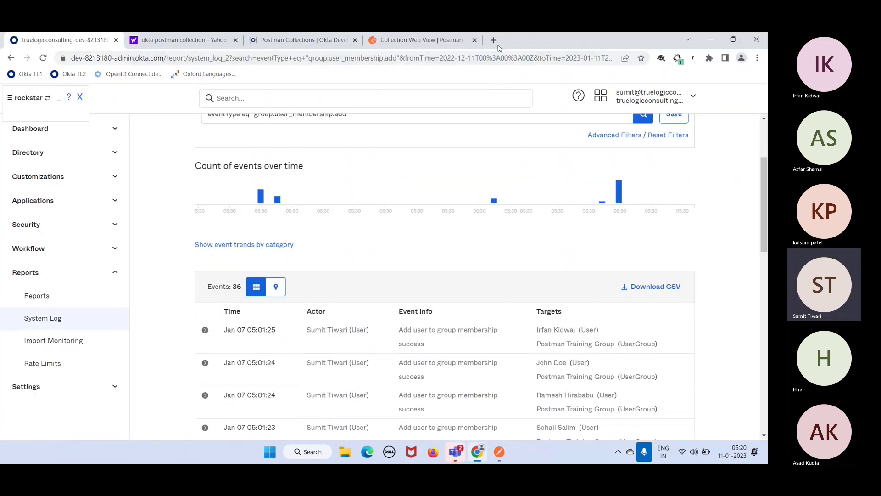
{"action": "left_click", "coordinate": [494, 41]}
{"action": "type", "text": "json"}
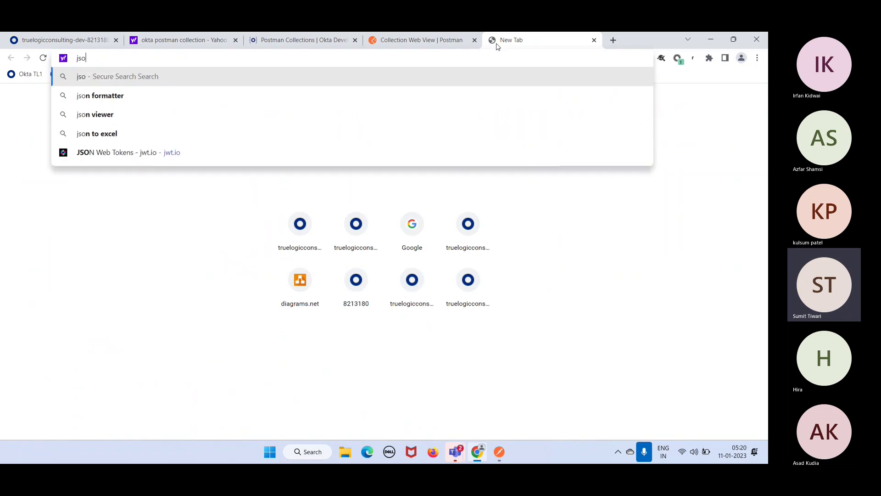
{"action": "key", "text": "Return"}
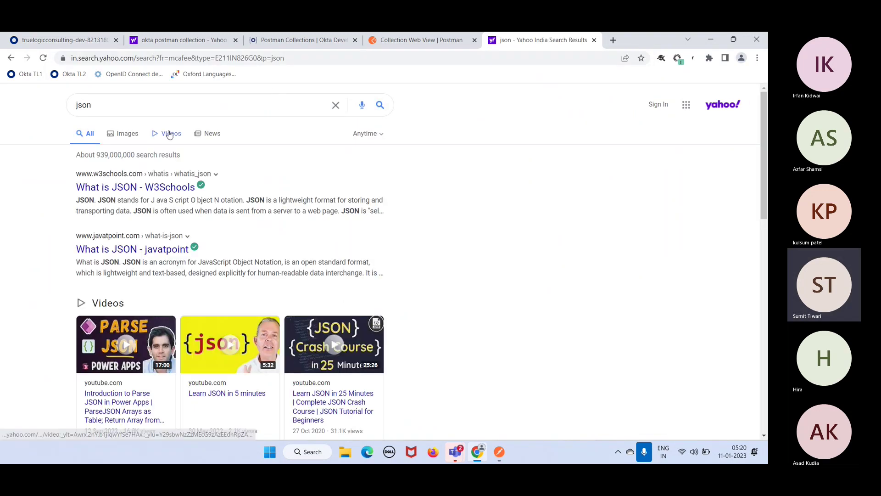
{"action": "left_click", "coordinate": [154, 189]}
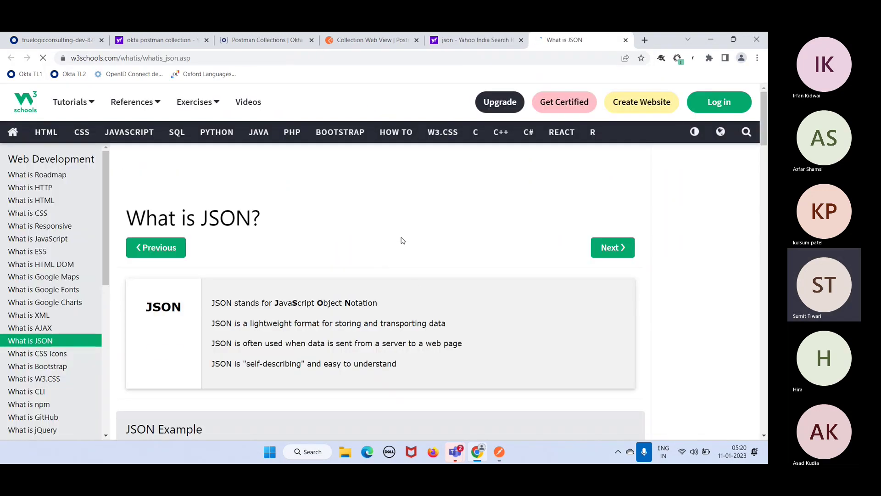
Step: Read through the W3Schools page's JSON example, syntax rules, name/value pairs, objects, arrays and conversion to a JavaScript object
{"action": "scroll", "coordinate": [415, 288], "scroll_direction": "down", "scroll_amount": 2}
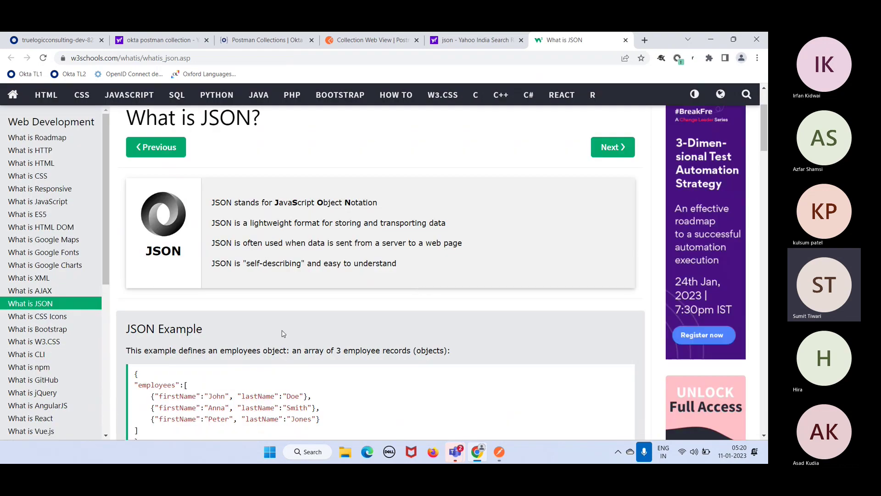
{"action": "scroll", "coordinate": [280, 327], "scroll_direction": "down", "scroll_amount": 2}
{"action": "scroll", "coordinate": [337, 343], "scroll_direction": "down", "scroll_amount": 7}
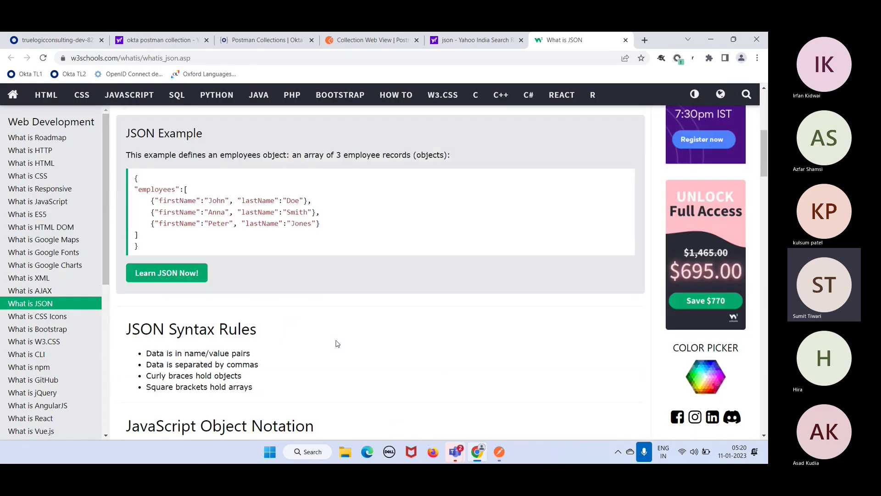
{"action": "scroll", "coordinate": [336, 344], "scroll_direction": "down", "scroll_amount": 7}
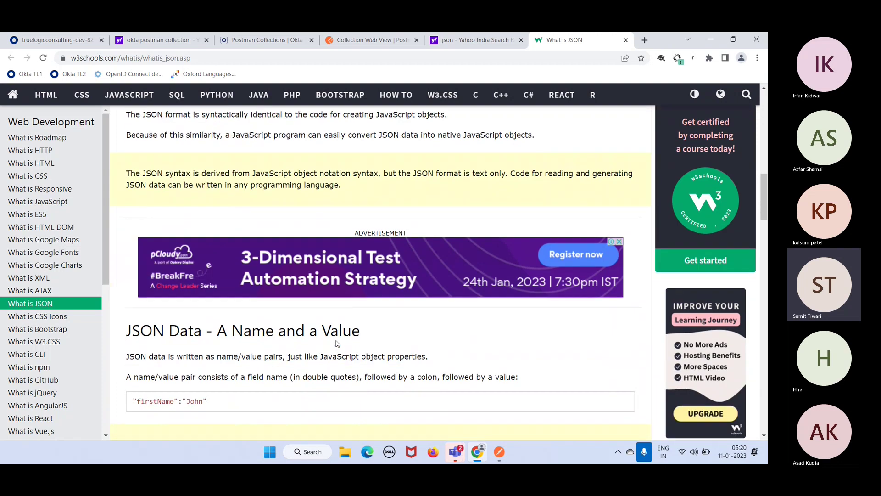
{"action": "scroll", "coordinate": [338, 344], "scroll_direction": "down", "scroll_amount": 7}
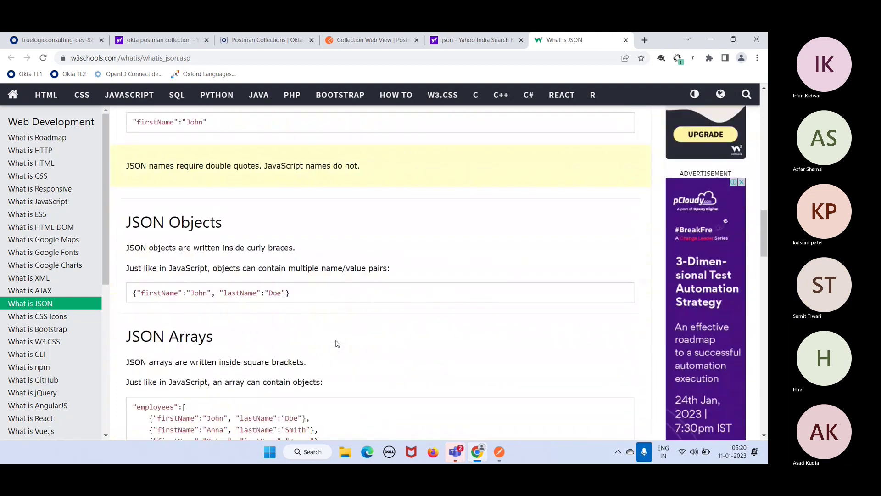
{"action": "scroll", "coordinate": [338, 344], "scroll_direction": "down", "scroll_amount": 4}
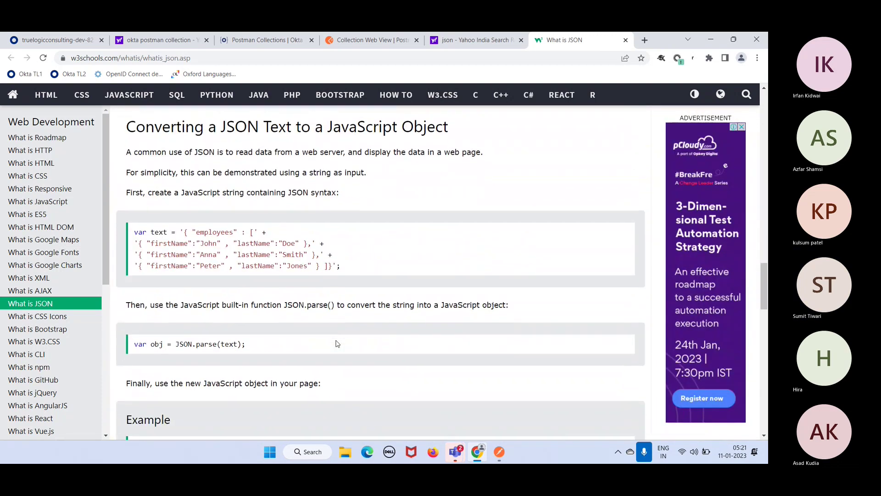
{"action": "scroll", "coordinate": [337, 344], "scroll_direction": "down", "scroll_amount": 3}
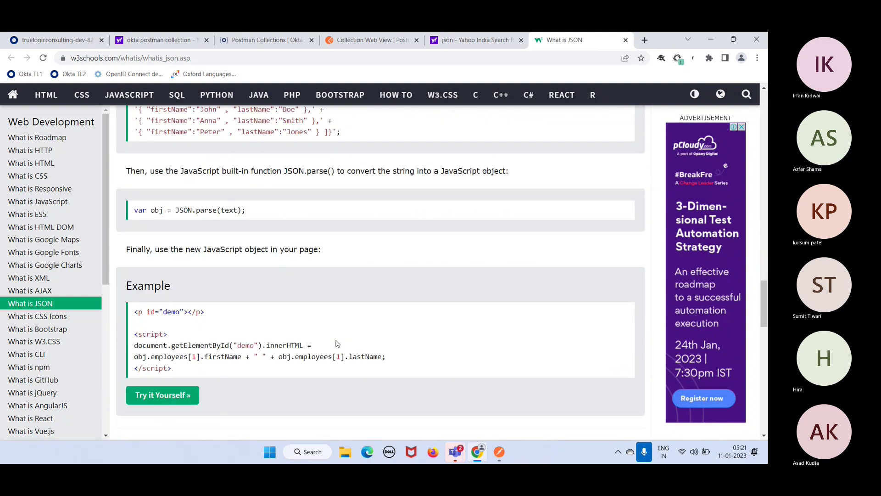
{"action": "scroll", "coordinate": [338, 344], "scroll_direction": "up", "scroll_amount": 1}
{"action": "scroll", "coordinate": [338, 344], "scroll_direction": "up", "scroll_amount": 12}
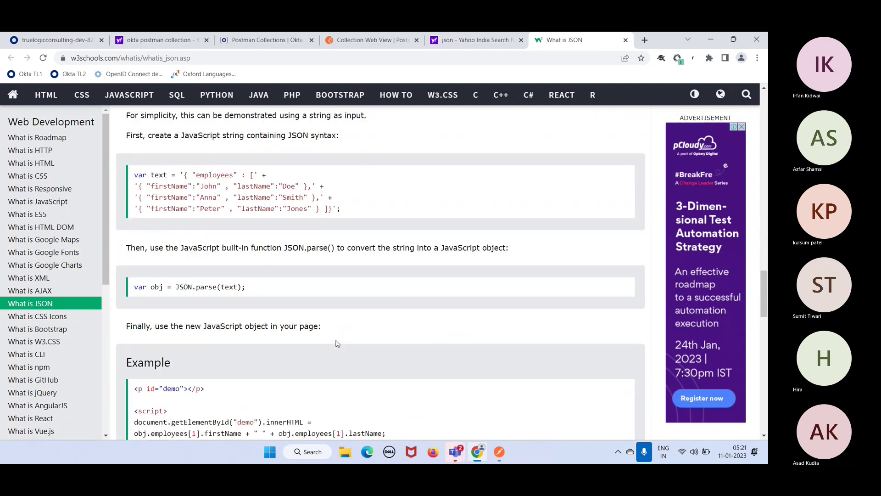
{"action": "scroll", "coordinate": [338, 343], "scroll_direction": "up", "scroll_amount": 14}
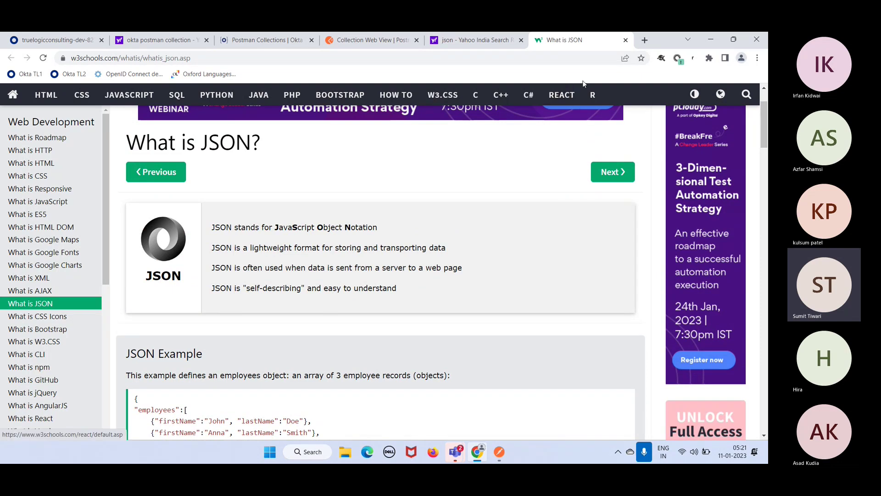
Step: Close the W3Schools page and the json search results, and switch back to Postman
{"action": "left_click", "coordinate": [625, 41]}
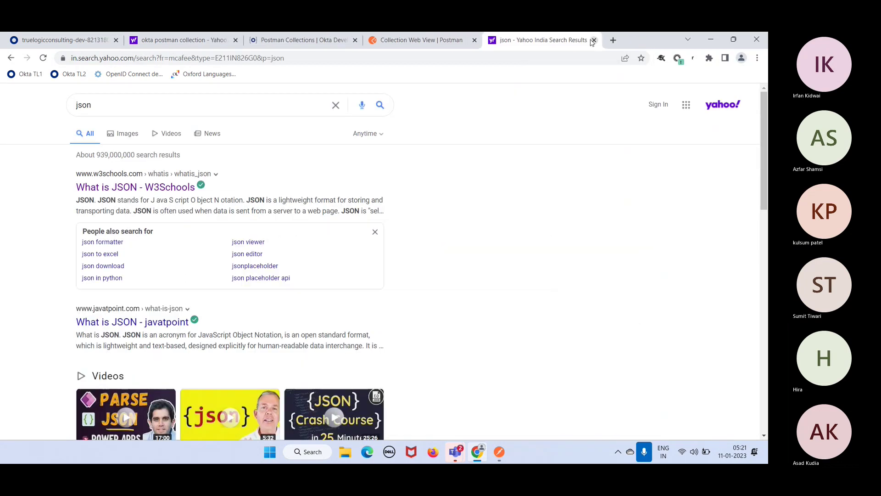
{"action": "left_click", "coordinate": [591, 41]}
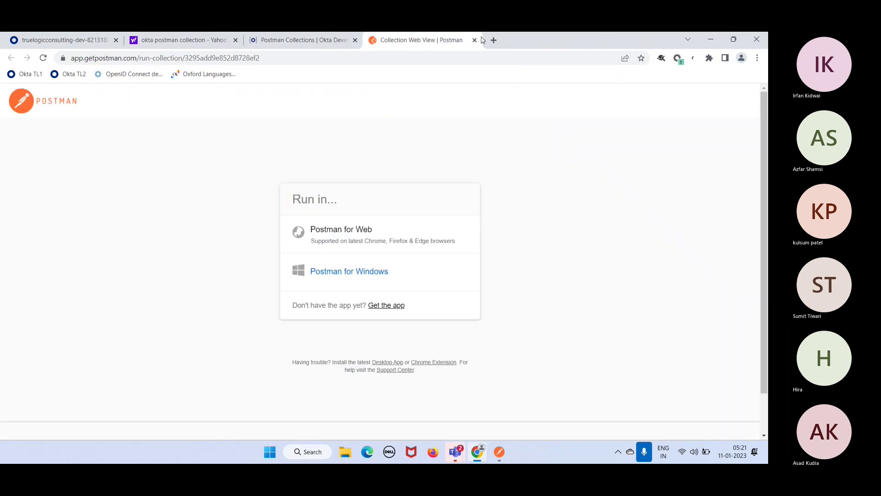
{"action": "key", "text": "super"}
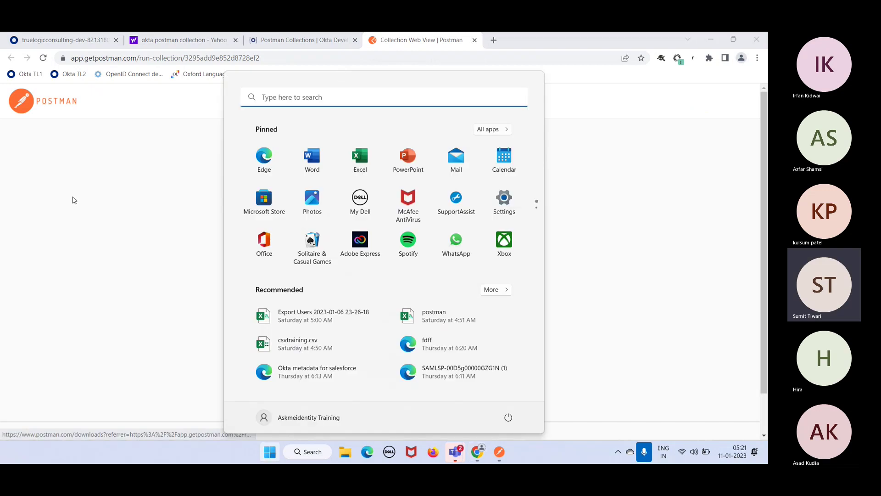
{"action": "key", "text": "Escape"}
{"action": "key", "text": "alt+Tab"}
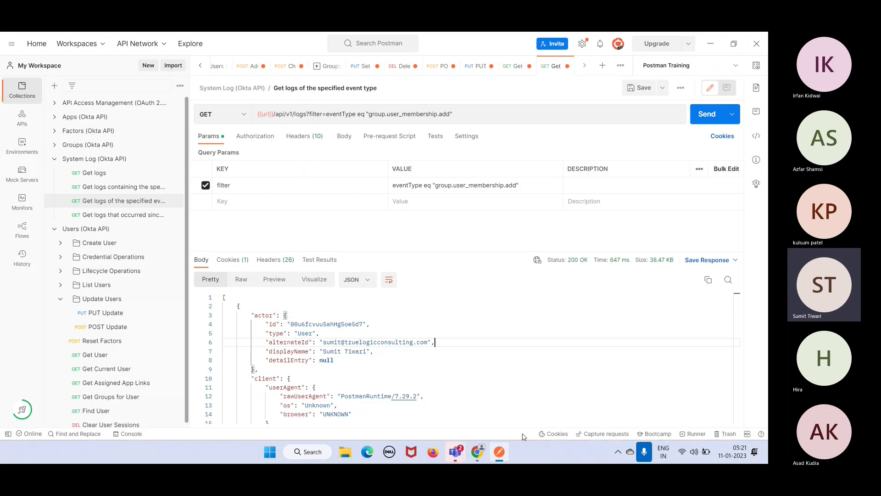
Step: Select and copy the entire JSON response body of the Get logs of the specified event type request
{"action": "left_click", "coordinate": [508, 387]}
{"action": "scroll", "coordinate": [509, 385], "scroll_direction": "down", "scroll_amount": 4}
{"action": "scroll", "coordinate": [510, 386], "scroll_direction": "up", "scroll_amount": 2}
{"action": "key", "text": "ctrl+a"}
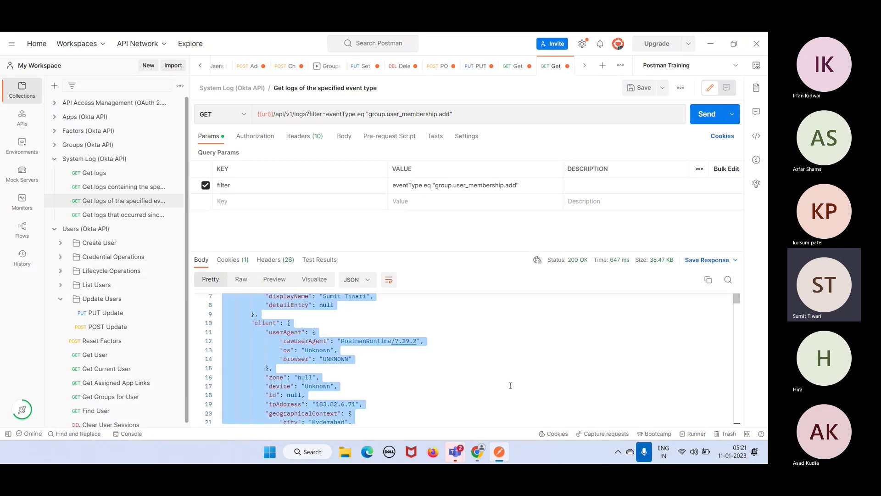
Step: Switch to Chrome and load google.com in place of the Postman collection web page
{"action": "key", "text": "alt+Tab"}
{"action": "left_click", "coordinate": [386, 60]}
{"action": "type", "text": "g"}
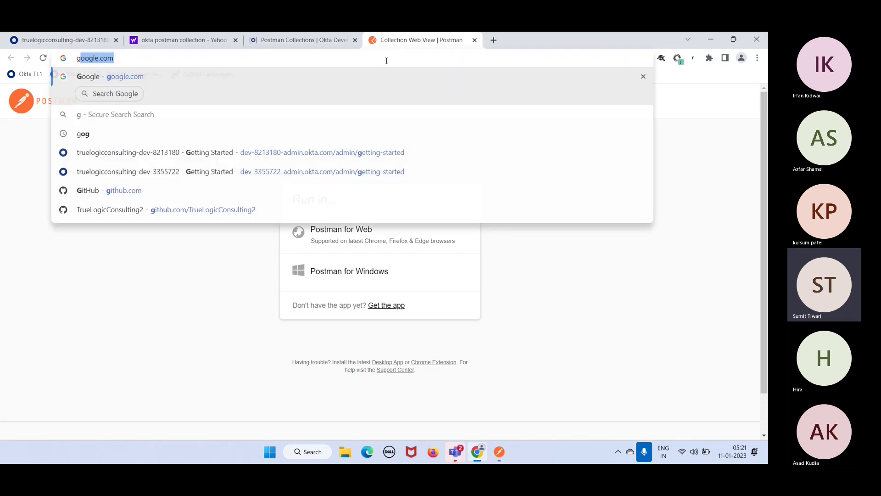
{"action": "type", "text": "pog"}
{"action": "key", "text": "BackSpace"}
{"action": "key", "text": "BackSpace"}
{"action": "key", "text": "BackSpace"}
{"action": "type", "text": "oo"}
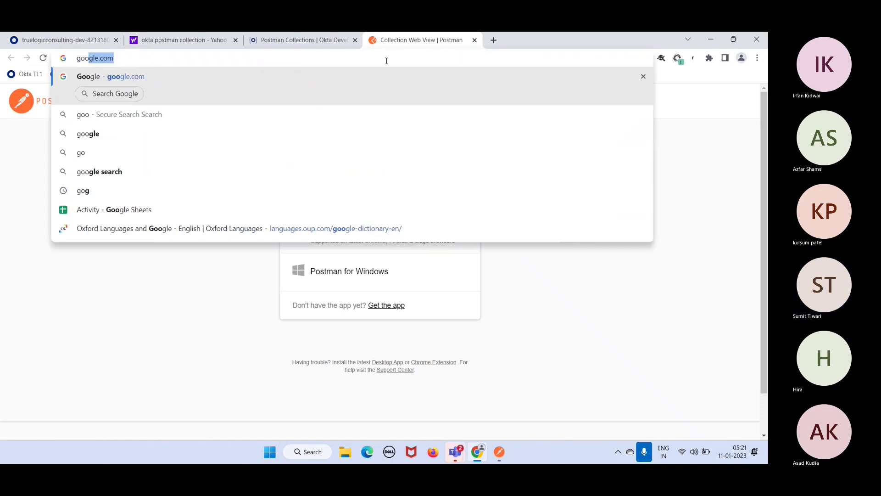
{"action": "type", "text": "g"}
{"action": "key", "text": "Return"}
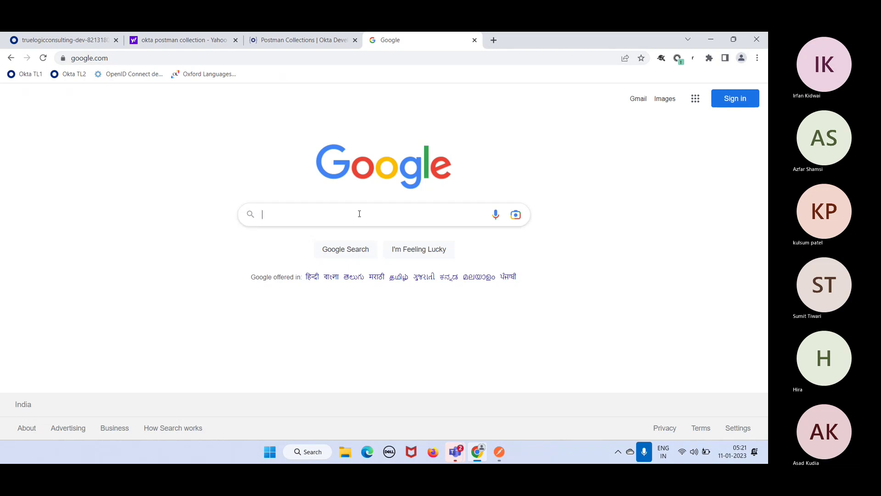
Step: Search Google for json to csv and open the JSON To CSV Converter on convertcsv.com
{"action": "left_click", "coordinate": [360, 214]}
{"action": "type", "text": "json to csv"}
{"action": "key", "text": "Return"}
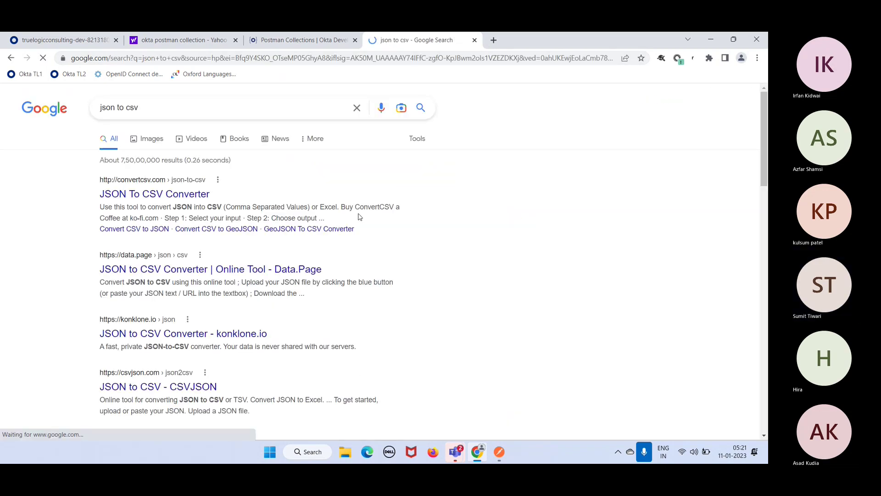
{"action": "left_click", "coordinate": [163, 198]}
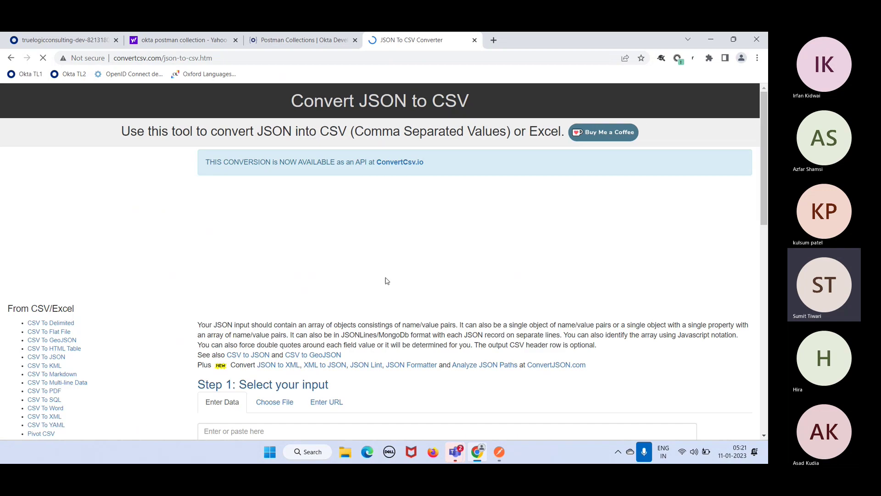
Step: Paste the copied System Log response into the converter's data input and review the generated CSV result
{"action": "scroll", "coordinate": [373, 333], "scroll_direction": "down", "scroll_amount": 3}
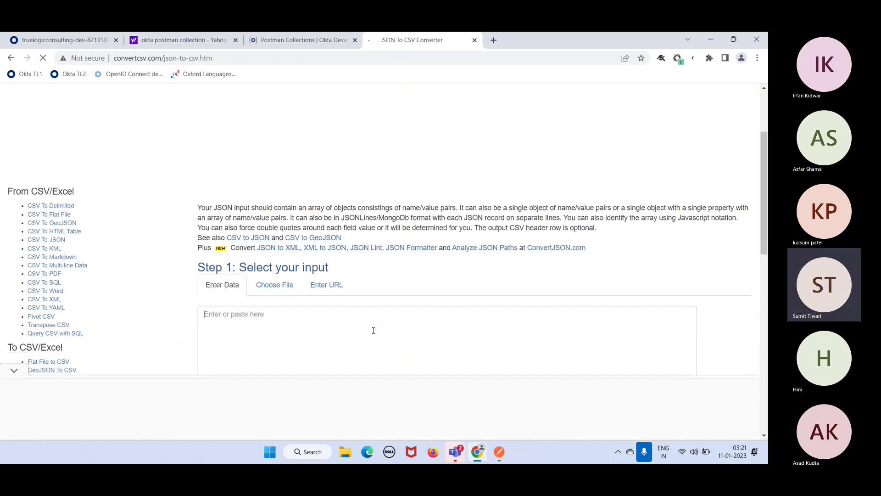
{"action": "key", "text": "ctrl+v"}
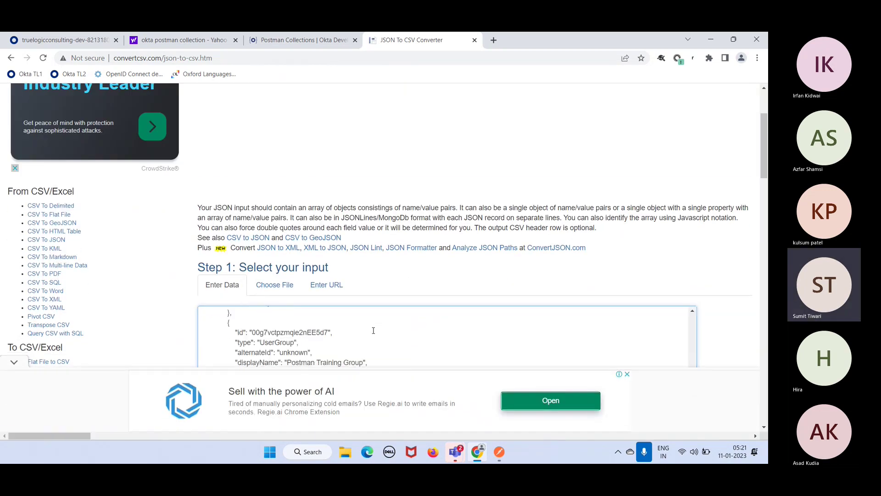
{"action": "scroll", "coordinate": [374, 331], "scroll_direction": "down", "scroll_amount": 6}
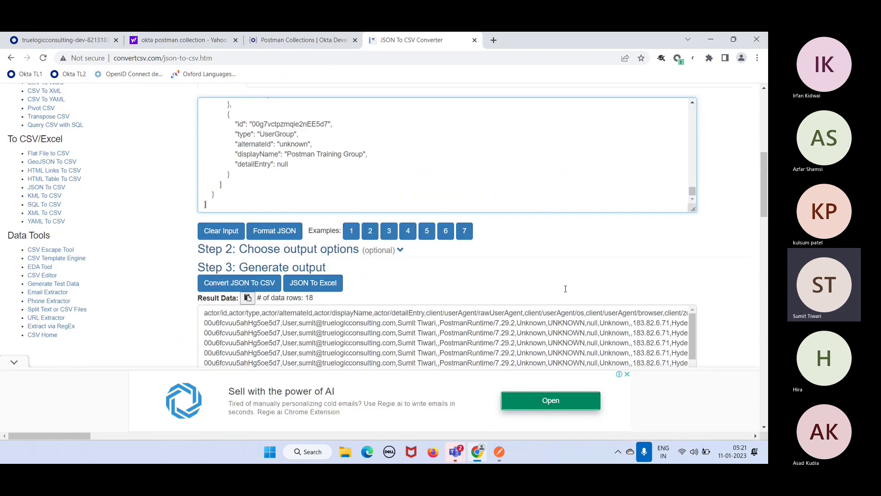
{"action": "scroll", "coordinate": [565, 289], "scroll_direction": "down", "scroll_amount": 2}
{"action": "scroll", "coordinate": [379, 211], "scroll_direction": "up", "scroll_amount": 2}
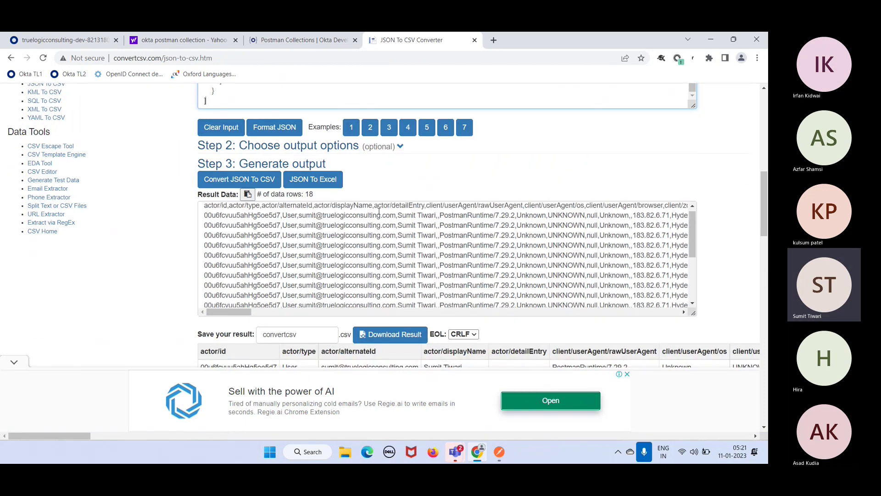
Step: Examine the generated CSV rows and the result table's actor, client and geographical context columns in the JSON To CSV Converter
{"action": "scroll", "coordinate": [378, 211], "scroll_direction": "up", "scroll_amount": 2}
{"action": "scroll", "coordinate": [280, 135], "scroll_direction": "up", "scroll_amount": 2}
{"action": "scroll", "coordinate": [294, 151], "scroll_direction": "down", "scroll_amount": 2}
{"action": "scroll", "coordinate": [387, 339], "scroll_direction": "down", "scroll_amount": 2}
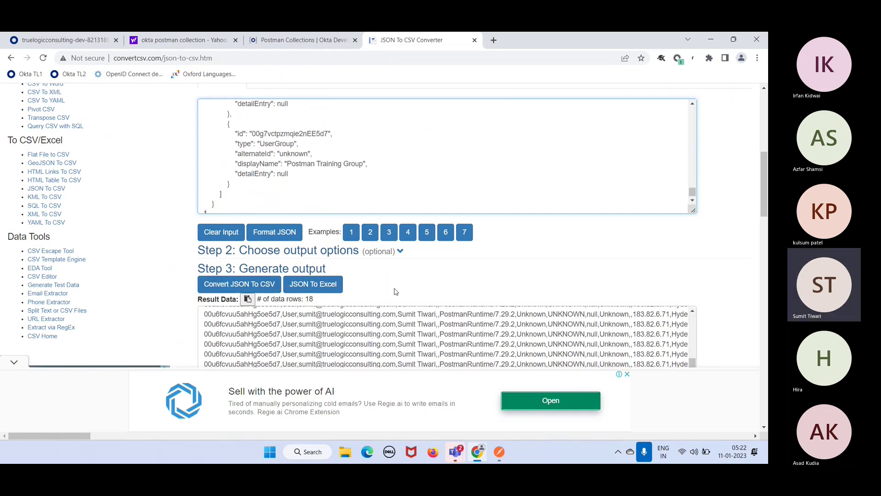
{"action": "scroll", "coordinate": [372, 289], "scroll_direction": "down", "scroll_amount": 3}
{"action": "scroll", "coordinate": [392, 314], "scroll_direction": "down", "scroll_amount": 3}
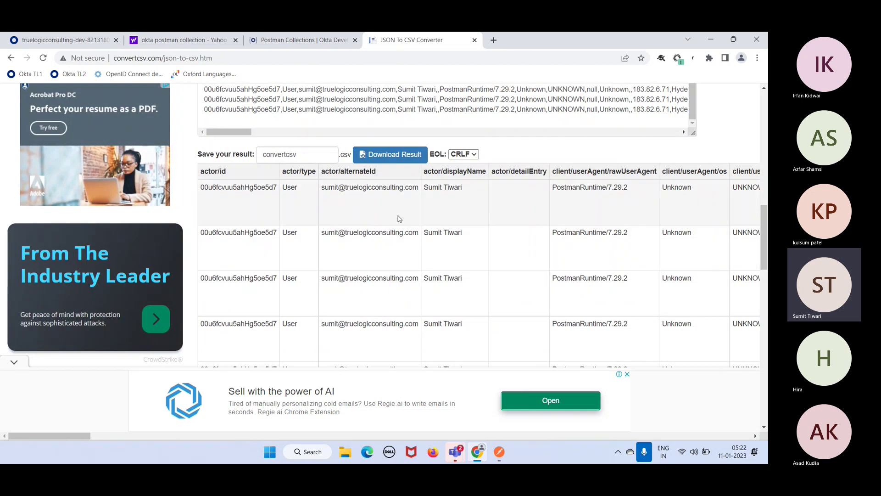
{"action": "scroll", "coordinate": [398, 218], "scroll_direction": "up", "scroll_amount": 2}
{"action": "scroll", "coordinate": [398, 219], "scroll_direction": "up", "scroll_amount": 2}
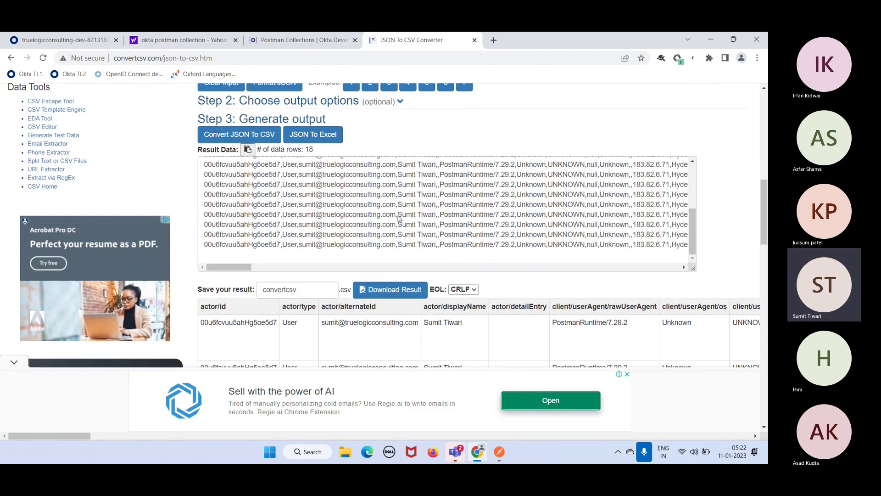
{"action": "scroll", "coordinate": [398, 221], "scroll_direction": "down", "scroll_amount": 4}
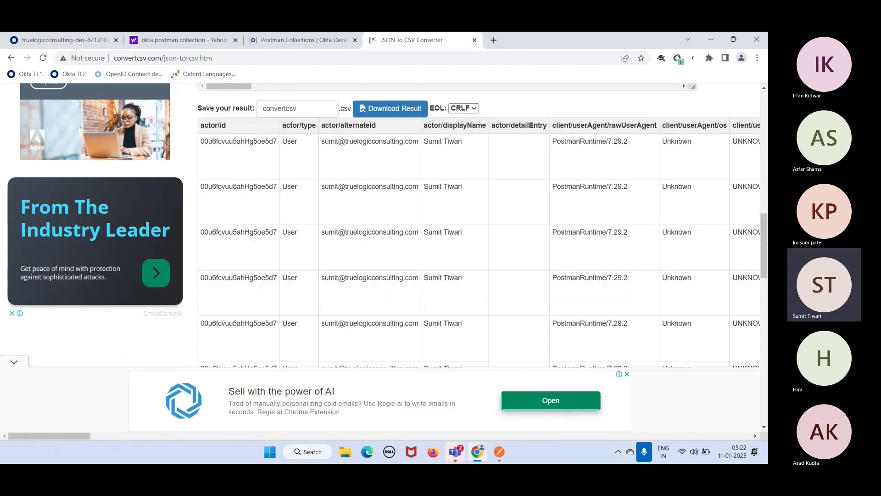
{"action": "scroll", "coordinate": [635, 214], "scroll_direction": "right", "scroll_amount": 9}
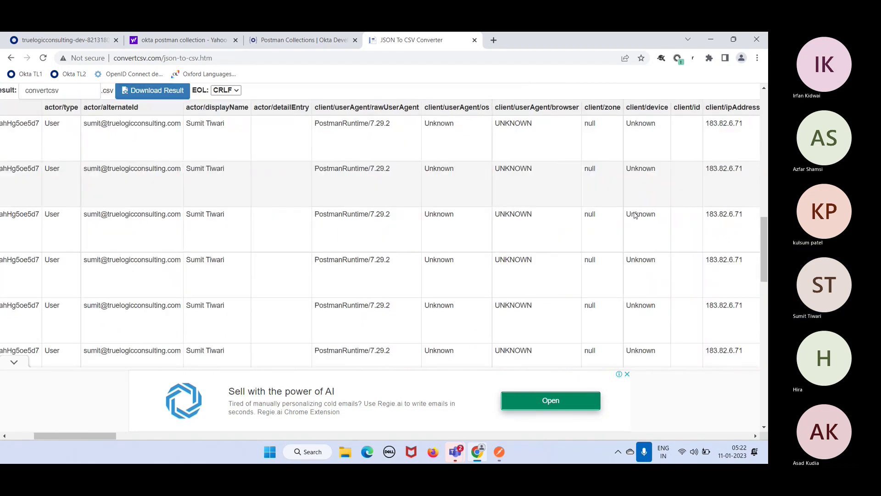
{"action": "scroll", "coordinate": [635, 215], "scroll_direction": "right", "scroll_amount": 4}
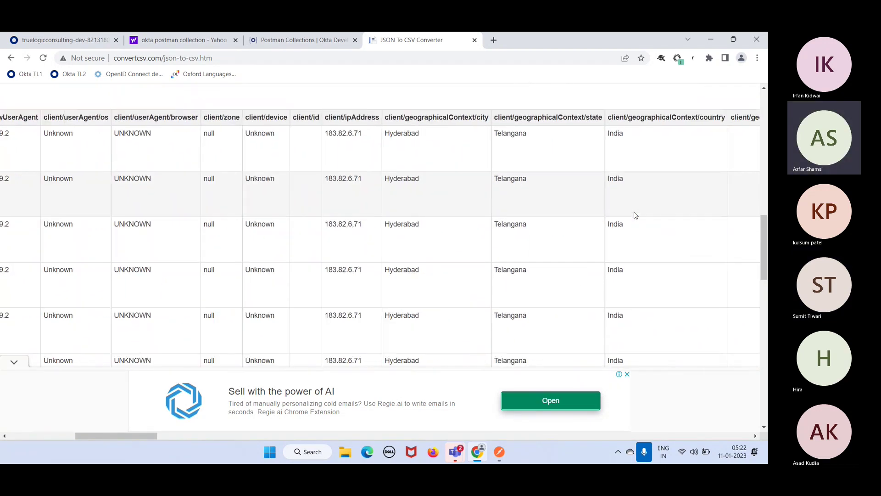
{"action": "scroll", "coordinate": [635, 216], "scroll_direction": "right", "scroll_amount": 3}
{"action": "scroll", "coordinate": [636, 216], "scroll_direction": "left", "scroll_amount": 17}
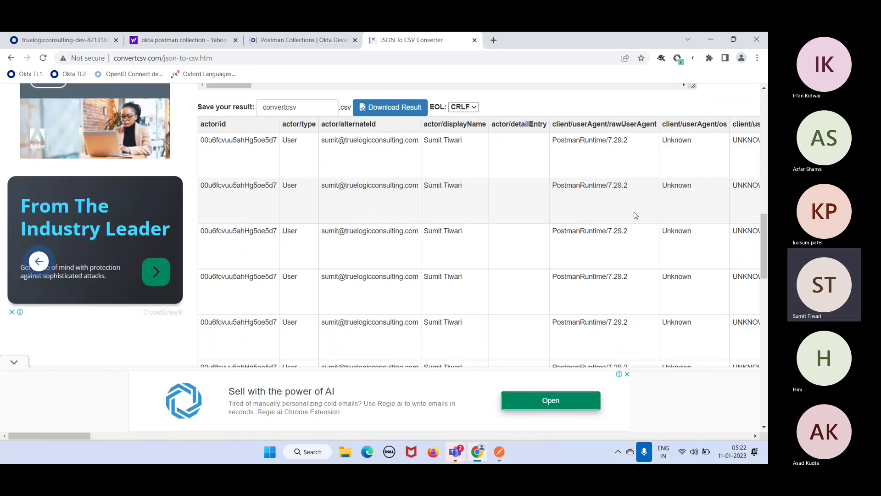
Step: Close the JSON To CSV Converter tab and return to the System Log page in the Okta admin console
{"action": "key", "text": "alt+Left"}
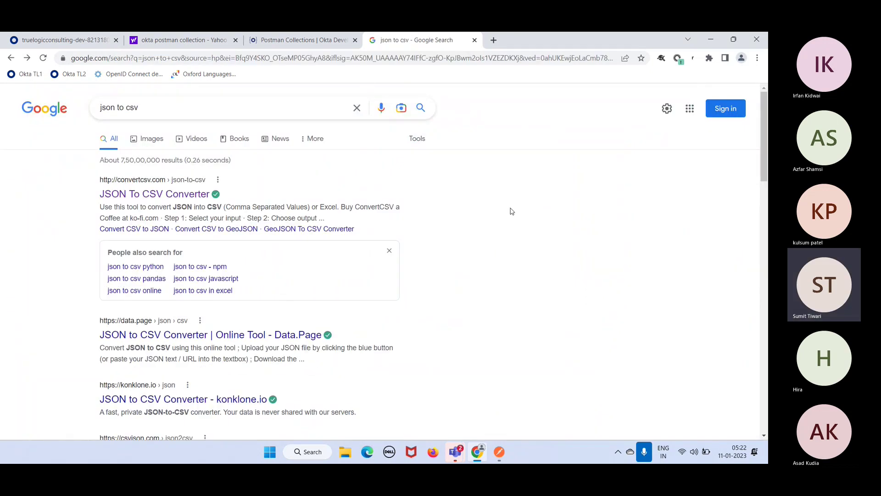
{"action": "left_click", "coordinate": [475, 41]}
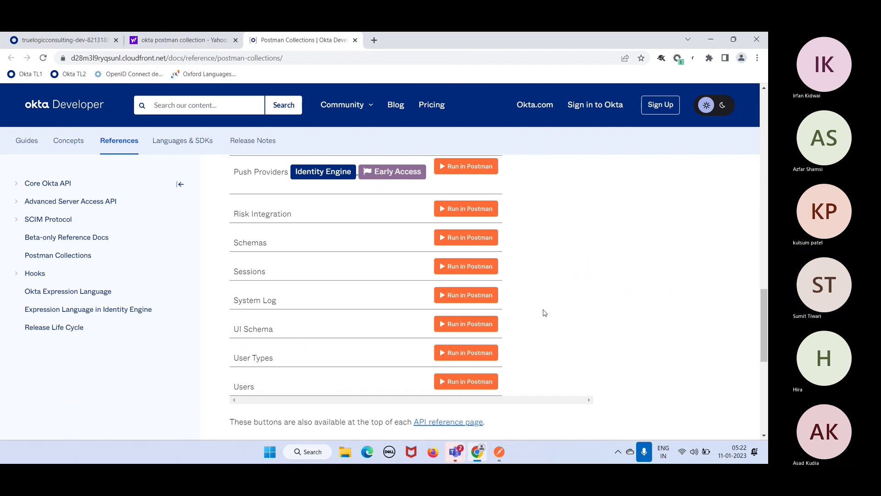
{"action": "key", "text": "alt+Tab"}
{"action": "key", "text": "alt+Tab"}
{"action": "key", "text": "Tab"}
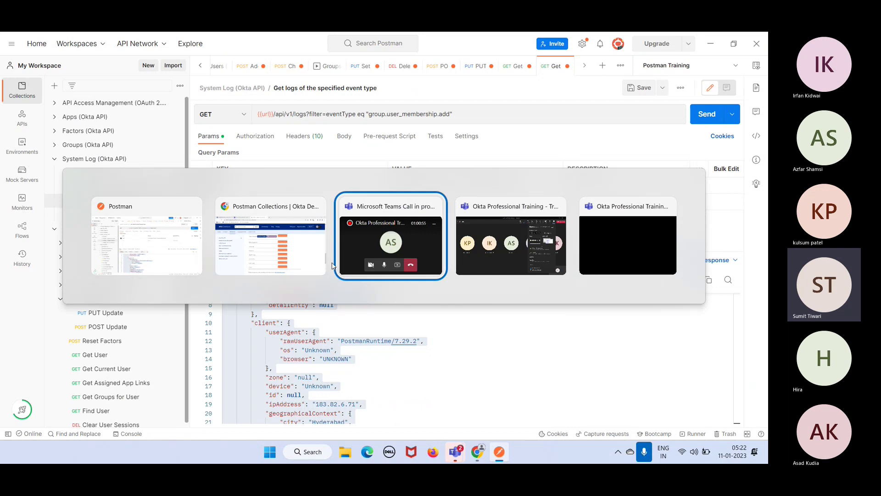
{"action": "left_click", "coordinate": [307, 243]}
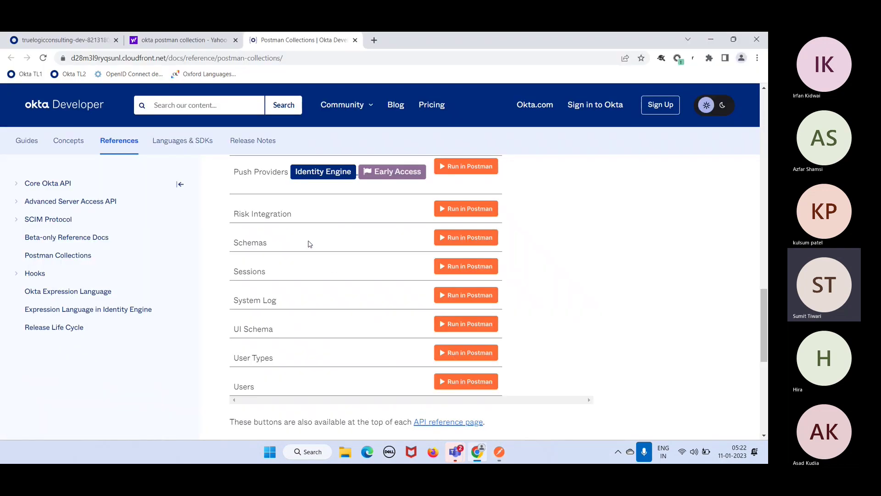
{"action": "left_click", "coordinate": [76, 46]}
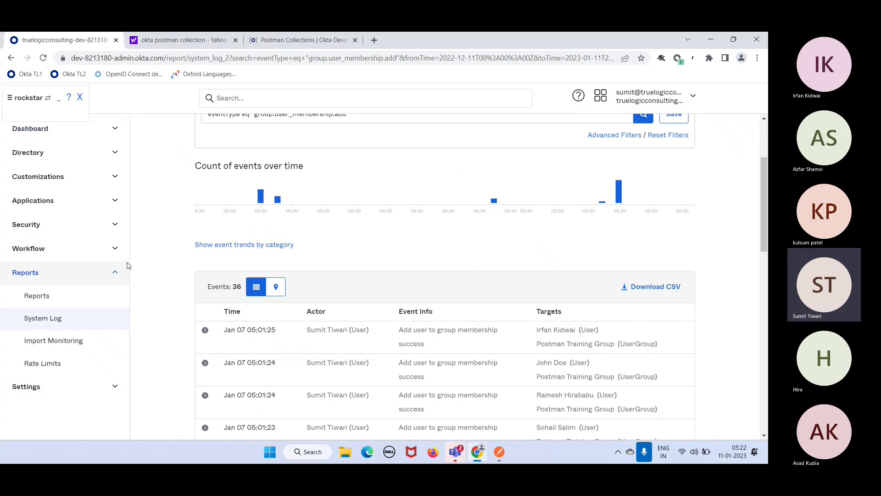
Step: Open the Import Monitoring report and look through the full list of oktatraining.com imports
{"action": "left_click", "coordinate": [69, 345]}
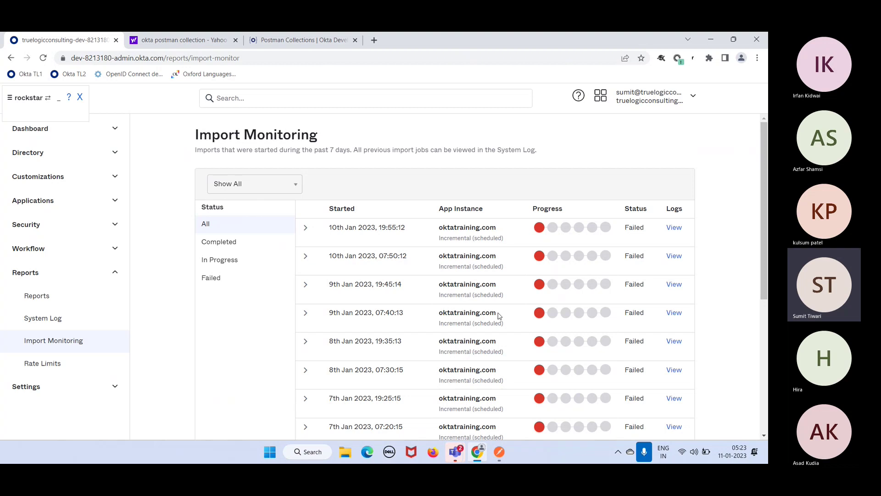
{"action": "left_click_drag", "start_coordinate": [500, 316], "coordinate": [443, 312]}
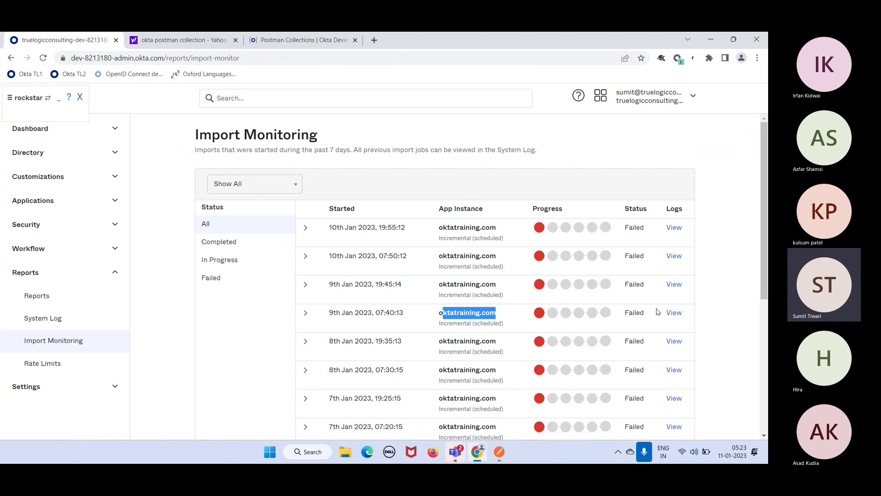
{"action": "scroll", "coordinate": [658, 312], "scroll_direction": "down", "scroll_amount": 1}
{"action": "scroll", "coordinate": [657, 311], "scroll_direction": "down", "scroll_amount": 5}
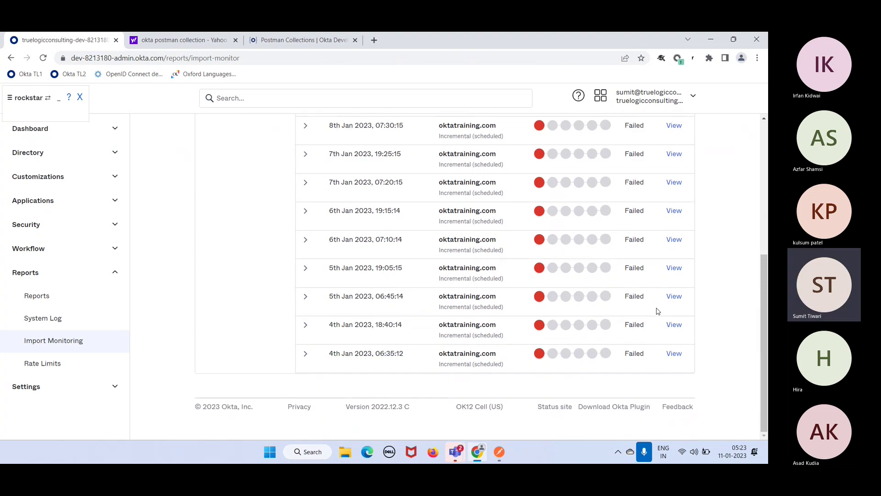
{"action": "scroll", "coordinate": [656, 310], "scroll_direction": "up", "scroll_amount": 6}
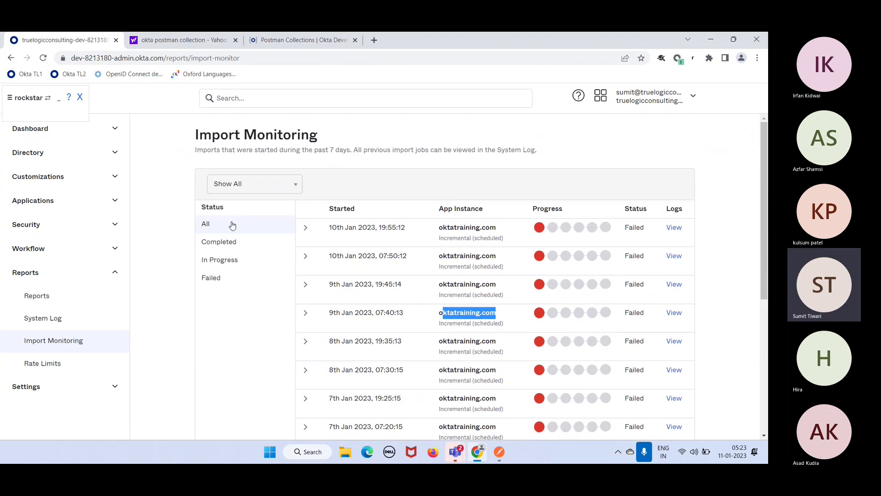
Step: Filter the import jobs by Completed and by Failed status, and review the failed imports of the past 7 days
{"action": "left_click", "coordinate": [227, 248]}
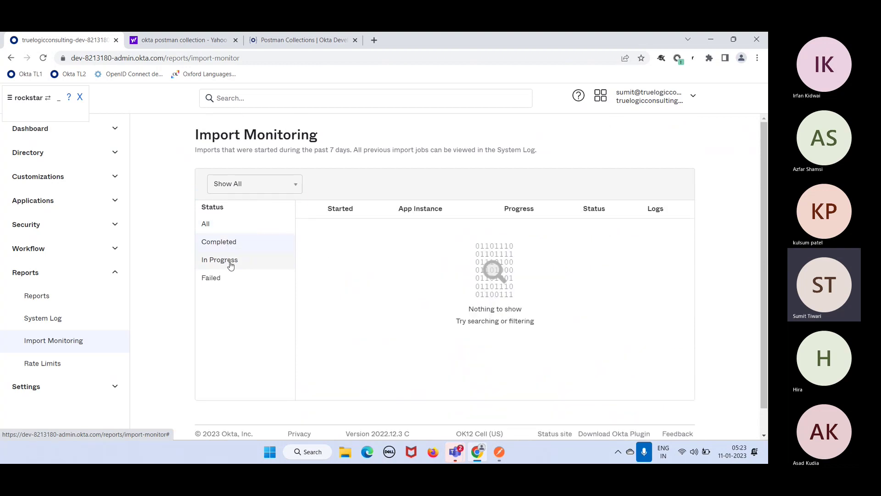
{"action": "left_click", "coordinate": [214, 278]}
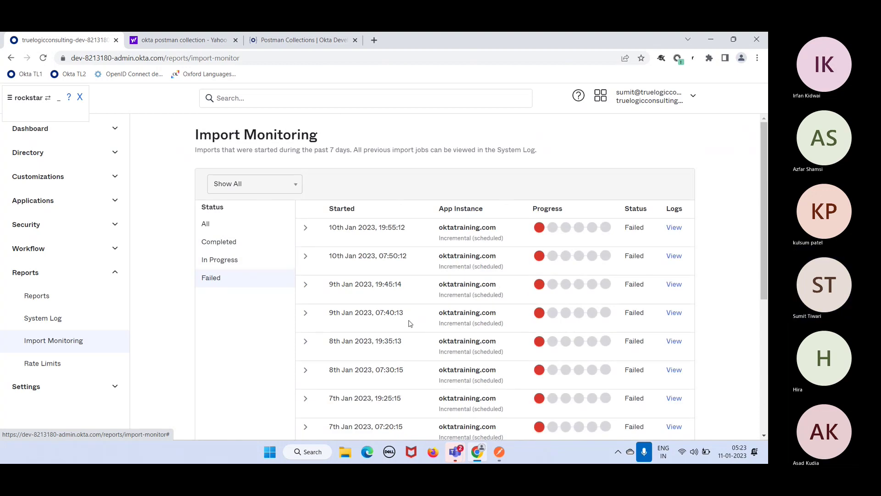
{"action": "scroll", "coordinate": [411, 320], "scroll_direction": "down", "scroll_amount": 1}
{"action": "scroll", "coordinate": [410, 324], "scroll_direction": "up", "scroll_amount": 1}
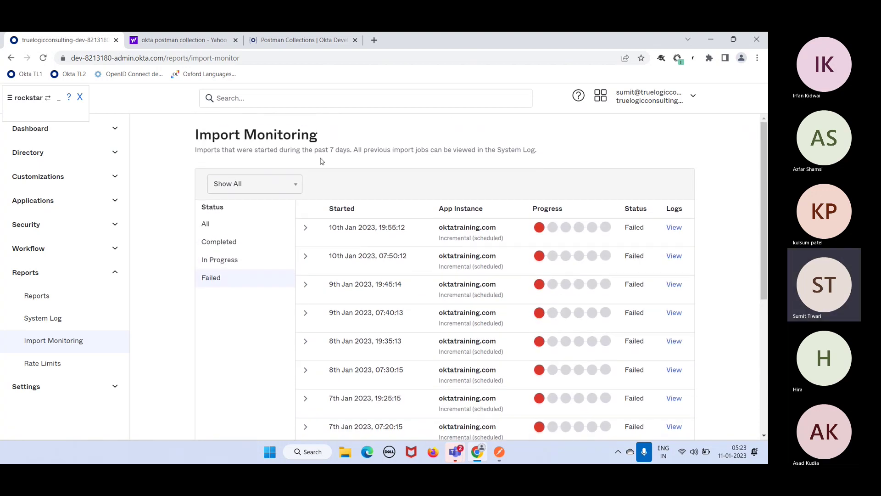
{"action": "left_click_drag", "start_coordinate": [326, 150], "coordinate": [348, 152]}
{"action": "scroll", "coordinate": [450, 324], "scroll_direction": "down", "scroll_amount": 6}
{"action": "scroll", "coordinate": [450, 324], "scroll_direction": "up", "scroll_amount": 6}
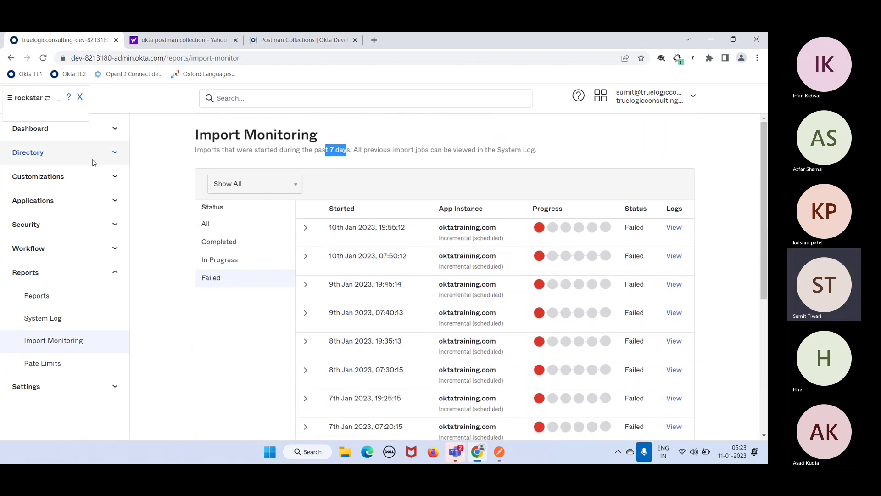
Step: Open the Rate Limits report and check the limits of the /email/verify and /api/v1/apps* APIs
{"action": "left_click", "coordinate": [56, 371]}
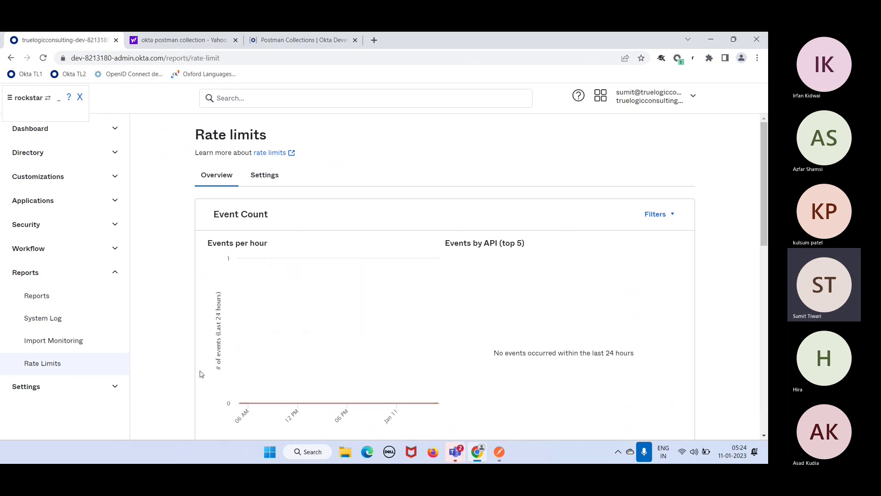
{"action": "scroll", "coordinate": [200, 374], "scroll_direction": "down", "scroll_amount": 7}
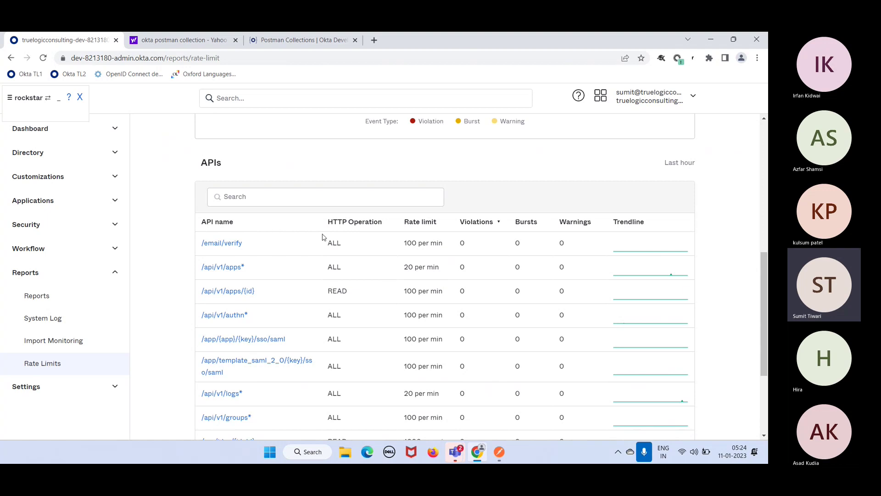
{"action": "left_click_drag", "start_coordinate": [255, 246], "coordinate": [230, 243]}
{"action": "left_click_drag", "start_coordinate": [445, 244], "coordinate": [406, 242]}
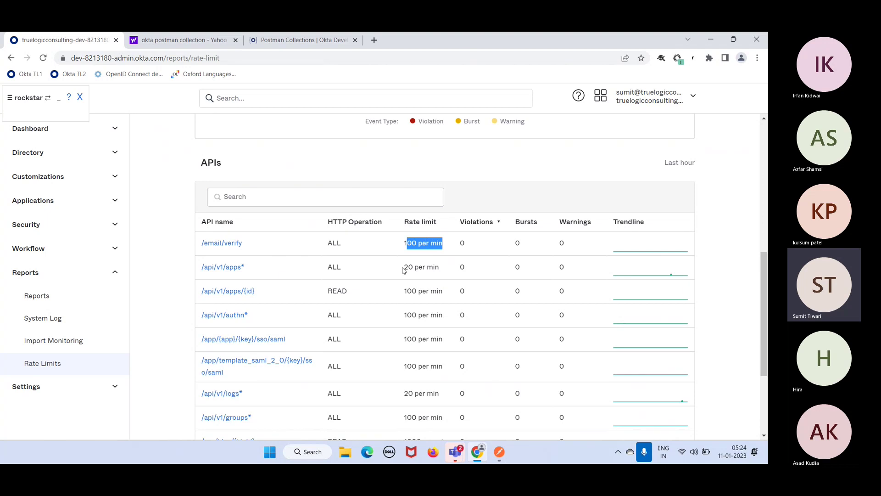
{"action": "left_click_drag", "start_coordinate": [443, 273], "coordinate": [404, 268]}
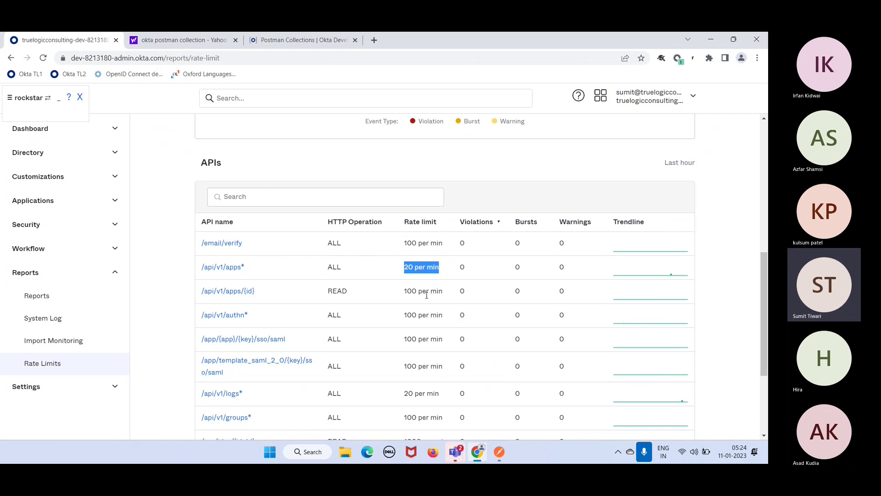
{"action": "left_click", "coordinate": [446, 295]}
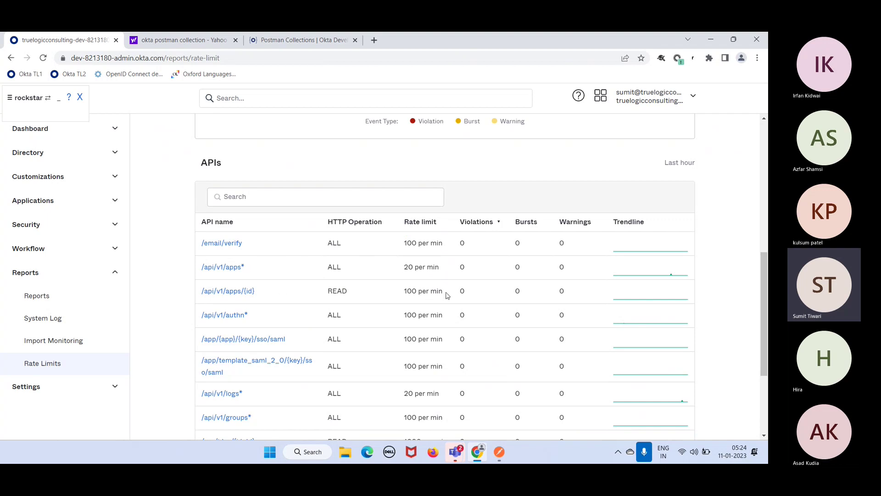
Step: Check the rate limits of the /api/v1/apps/{id} and /api/v1/authn* APIs in the APIs table
{"action": "right_click", "coordinate": [406, 288]}
{"action": "left_click", "coordinate": [275, 291]}
{"action": "left_click_drag", "start_coordinate": [275, 291], "coordinate": [430, 281]}
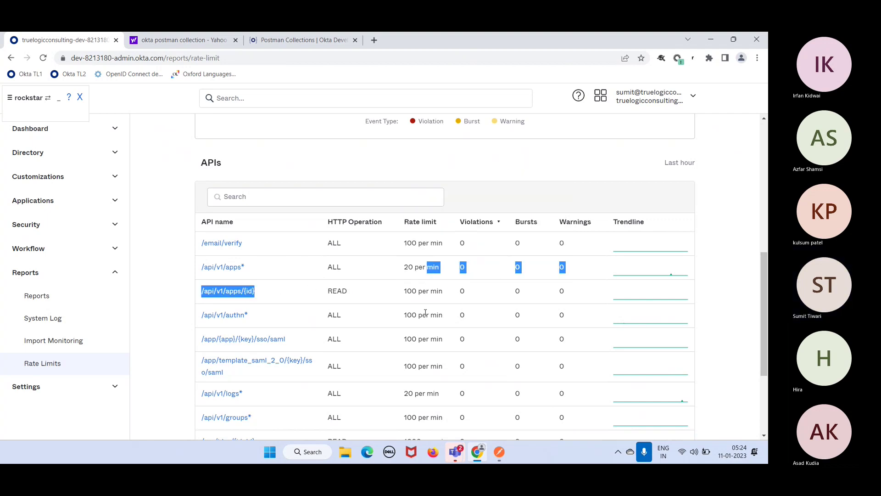
{"action": "left_click", "coordinate": [409, 312]}
{"action": "right_click", "coordinate": [408, 316]}
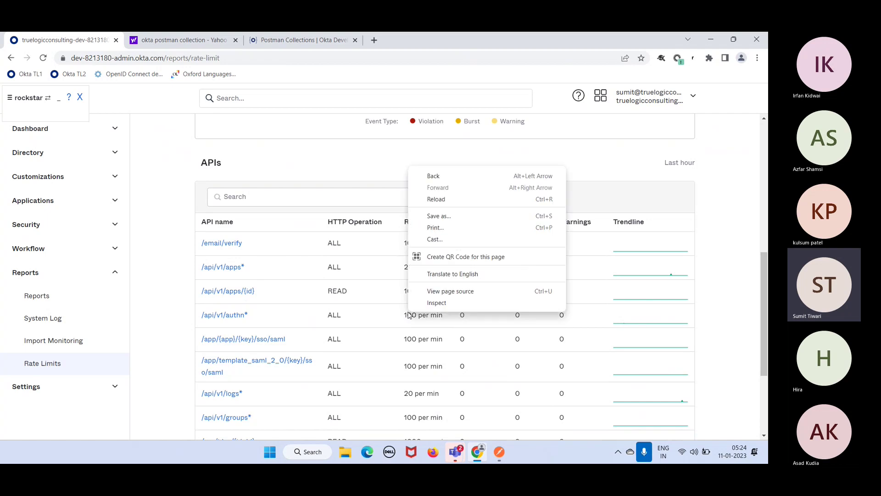
{"action": "left_click", "coordinate": [387, 321]}
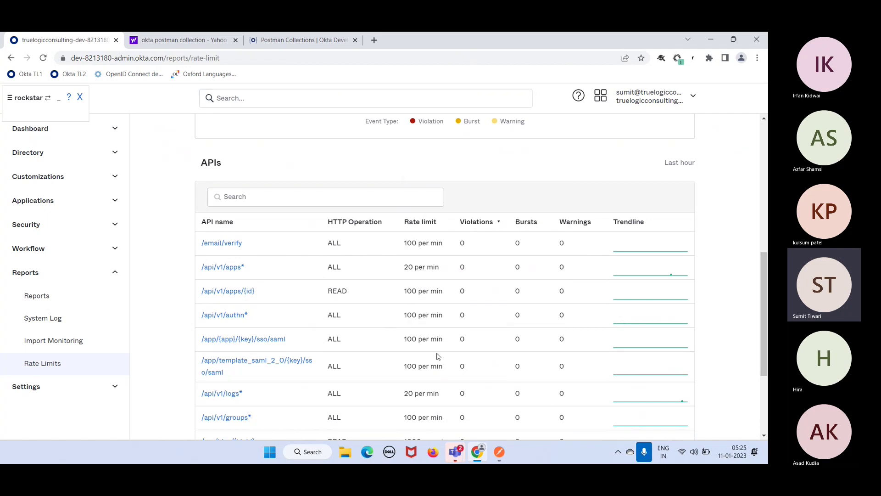
Step: Review the rest of the APIs table's rate limits and the Events per hour chart with its violation, burst and warning legend
{"action": "scroll", "coordinate": [436, 356], "scroll_direction": "down", "scroll_amount": 3}
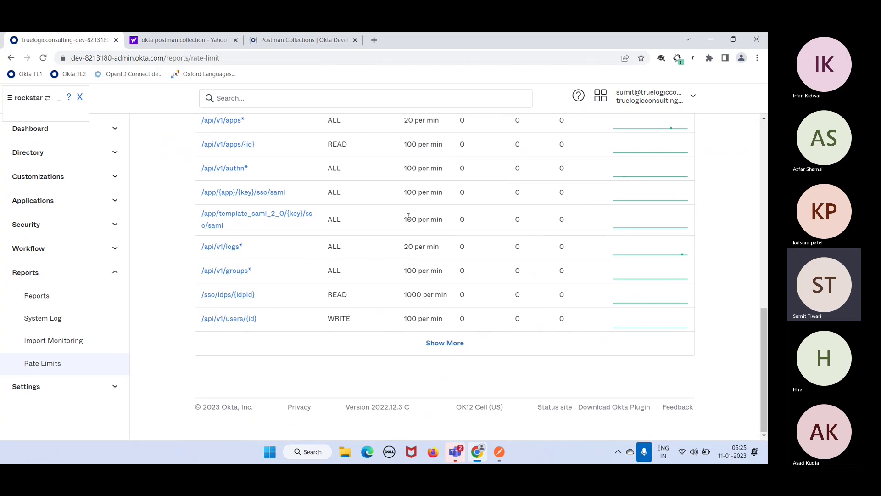
{"action": "scroll", "coordinate": [408, 216], "scroll_direction": "up", "scroll_amount": 2}
{"action": "right_click", "coordinate": [403, 229]}
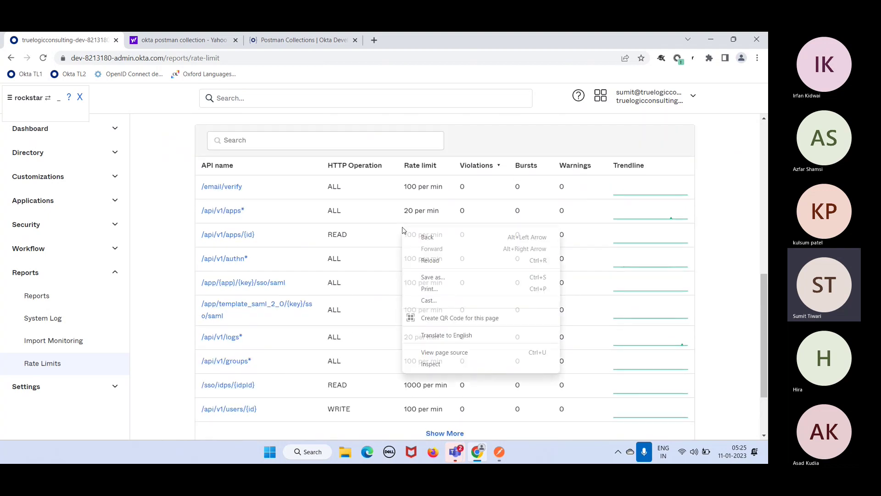
{"action": "left_click", "coordinate": [387, 198]}
{"action": "scroll", "coordinate": [386, 198], "scroll_direction": "up", "scroll_amount": 3}
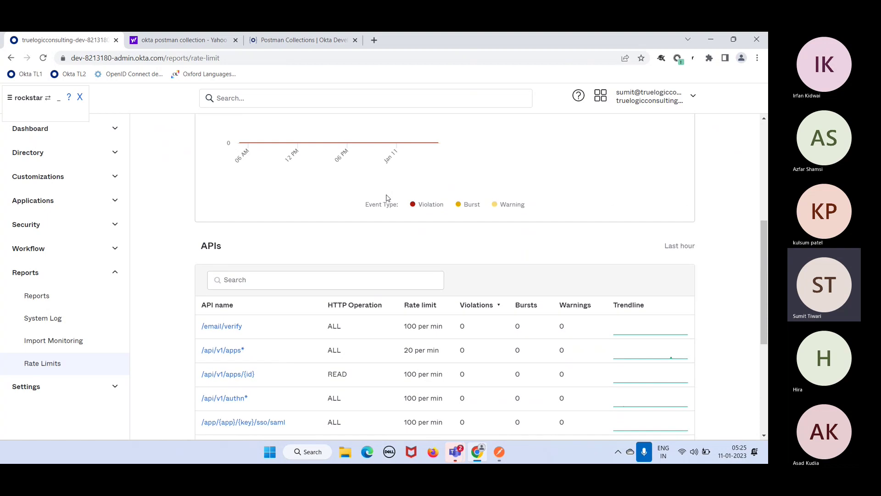
{"action": "scroll", "coordinate": [387, 197], "scroll_direction": "up", "scroll_amount": 3}
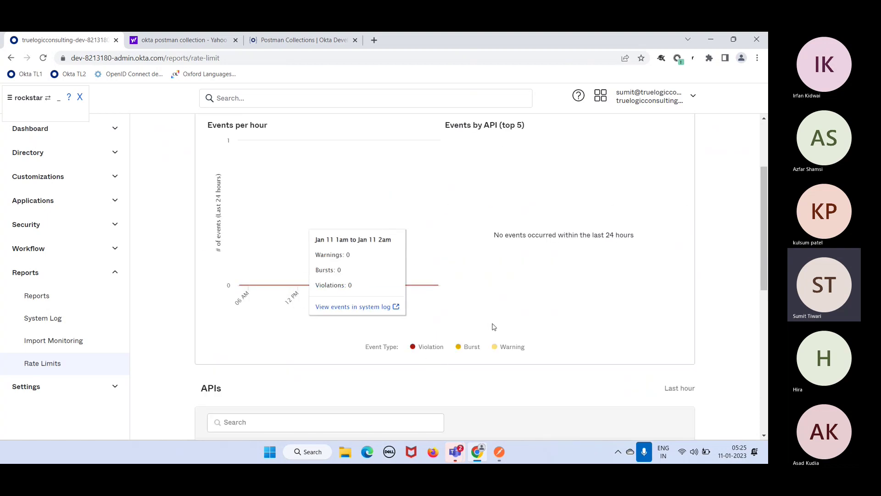
{"action": "scroll", "coordinate": [494, 327], "scroll_direction": "down", "scroll_amount": 6}
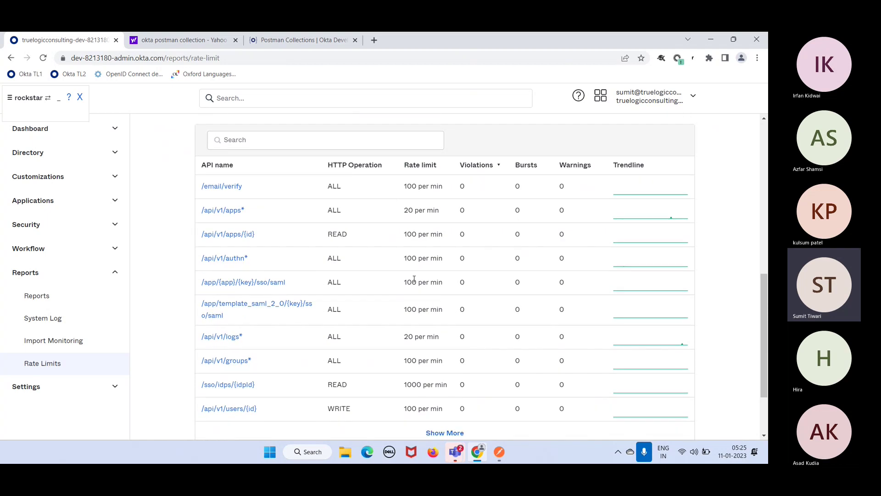
{"action": "right_click", "coordinate": [412, 281]}
{"action": "left_click", "coordinate": [403, 236]}
{"action": "scroll", "coordinate": [427, 234], "scroll_direction": "up", "scroll_amount": 1}
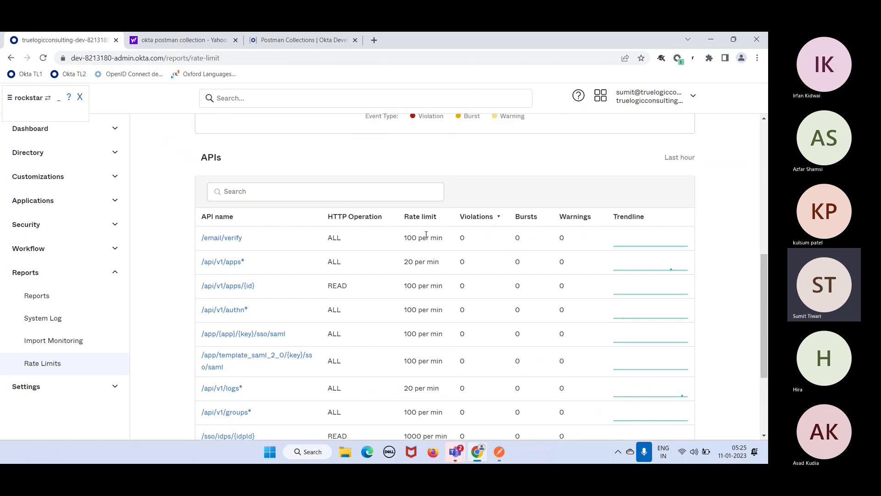
{"action": "scroll", "coordinate": [426, 235], "scroll_direction": "up", "scroll_amount": 5}
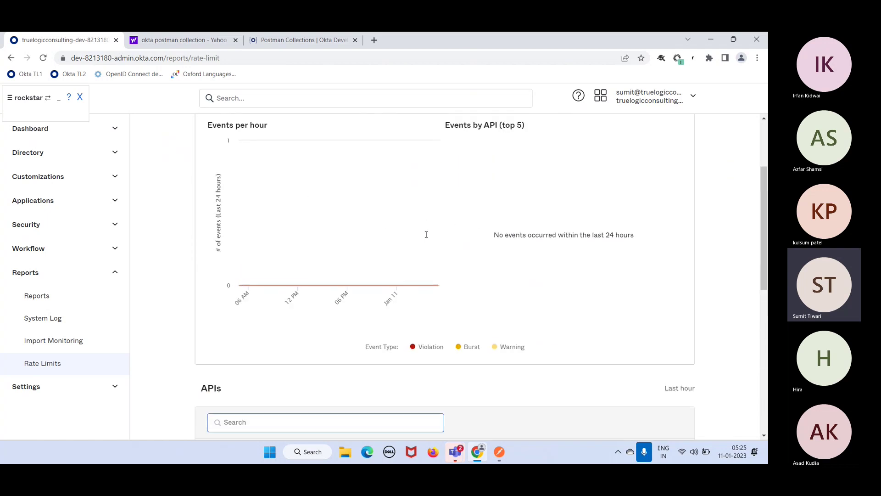
Step: Examine the Rate Limits overview again, comparing the hourly warnings, bursts and violations in the Event Count chart with the per-API figures and trendlines
{"action": "mouse_move", "coordinate": [336, 197]}
{"action": "scroll", "coordinate": [472, 380], "scroll_direction": "down", "scroll_amount": 7}
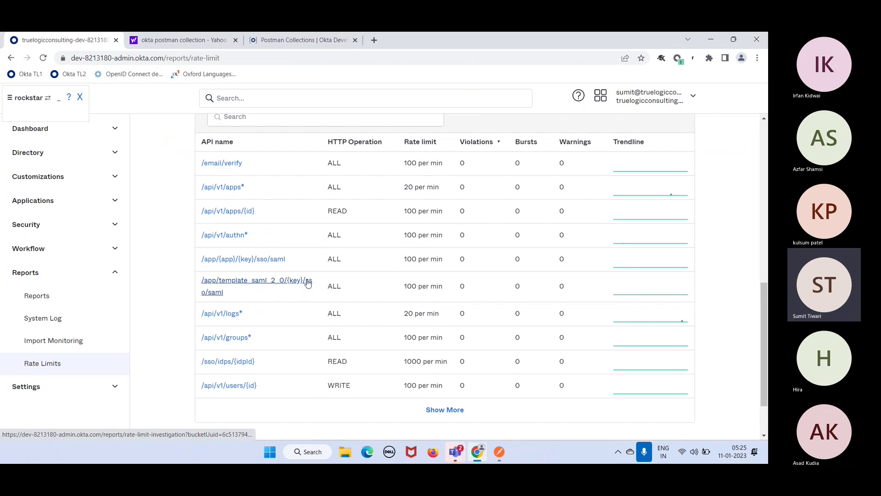
{"action": "scroll", "coordinate": [421, 220], "scroll_direction": "up", "scroll_amount": 4}
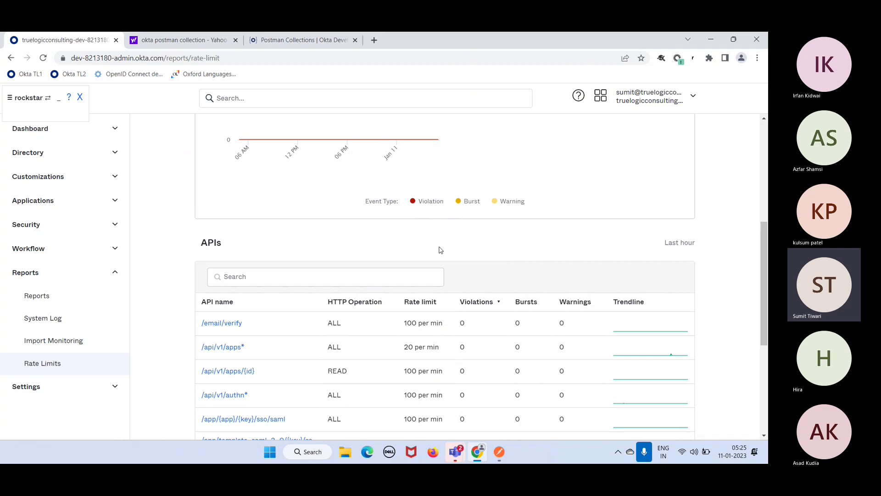
{"action": "scroll", "coordinate": [498, 362], "scroll_direction": "up", "scroll_amount": 3}
{"action": "mouse_move", "coordinate": [297, 239]}
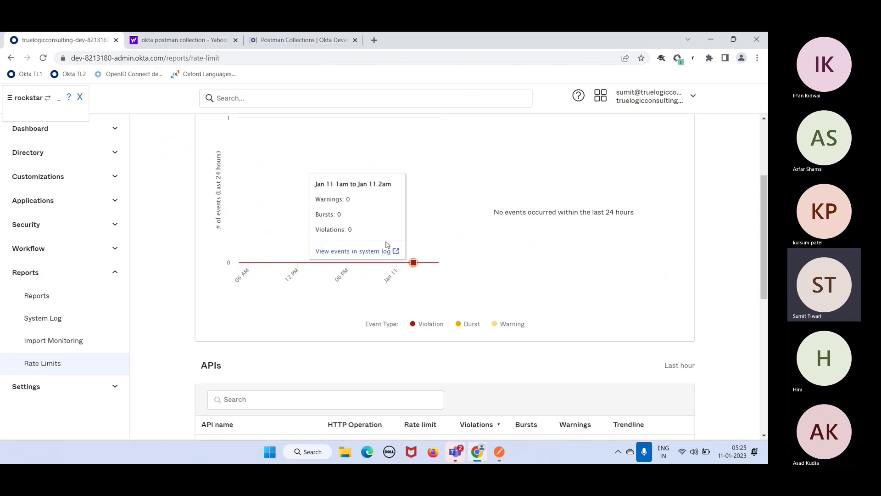
{"action": "scroll", "coordinate": [537, 202], "scroll_direction": "up", "scroll_amount": 3}
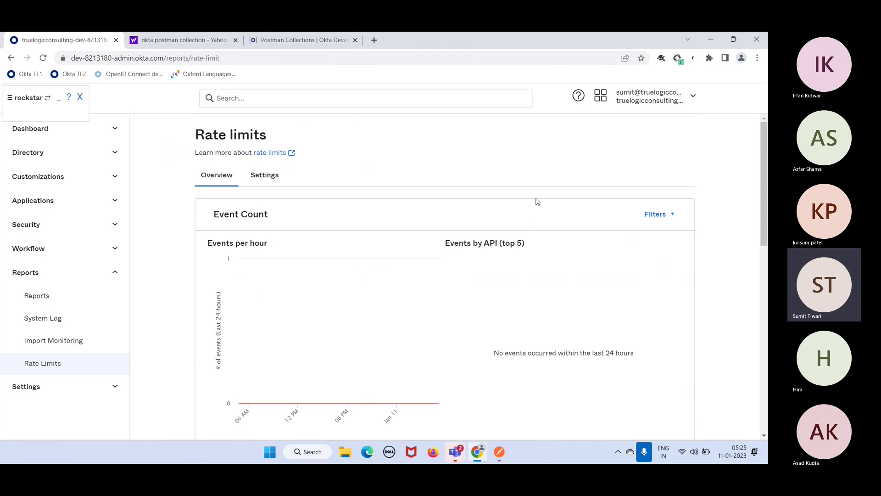
{"action": "scroll", "coordinate": [508, 304], "scroll_direction": "down", "scroll_amount": 6}
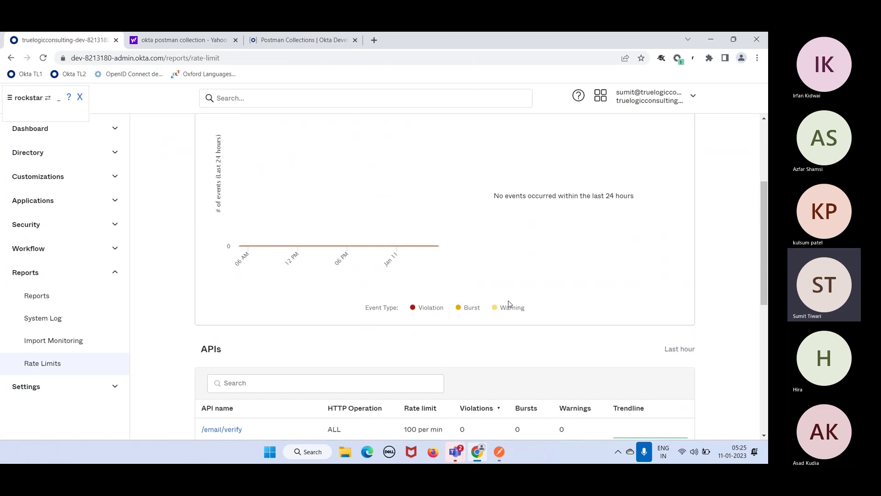
{"action": "scroll", "coordinate": [509, 304], "scroll_direction": "down", "scroll_amount": 3}
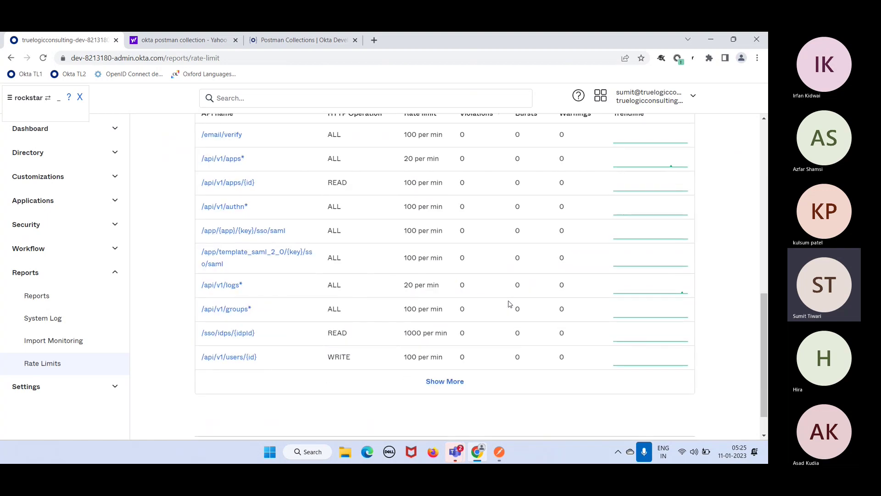